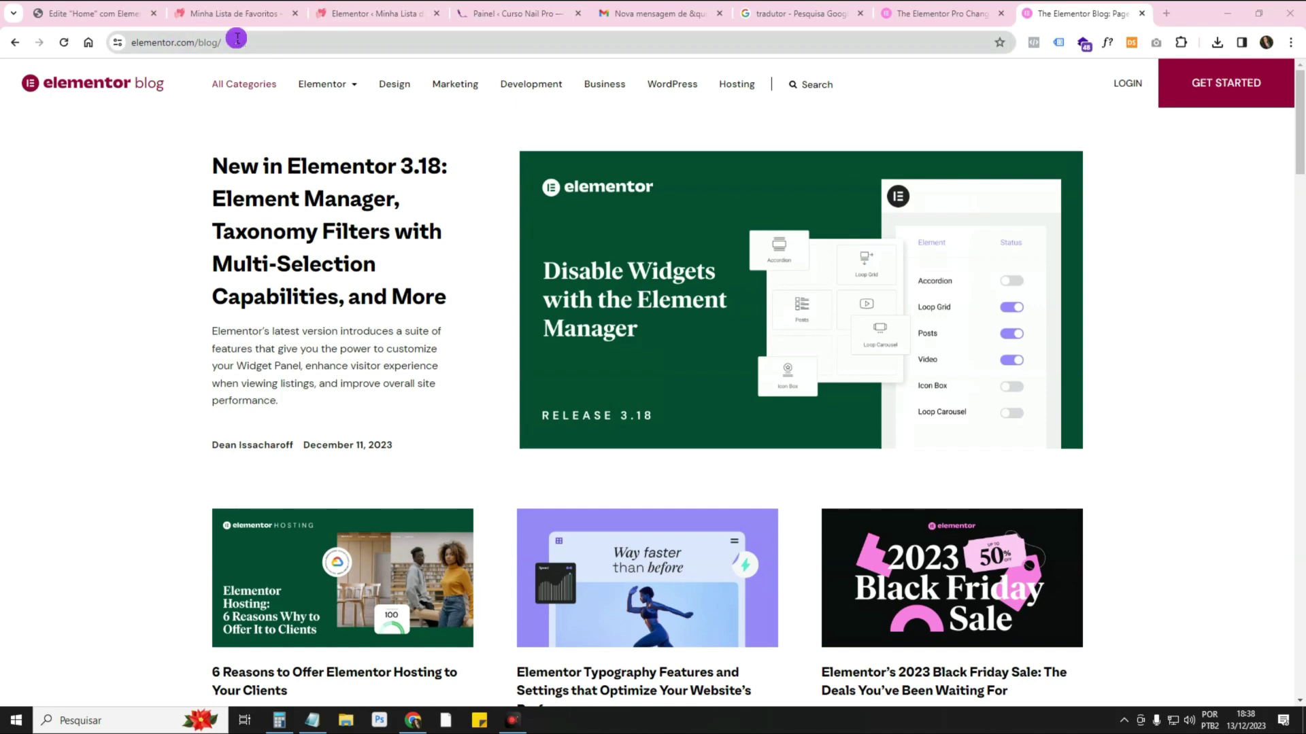
Open the "New in Elementor 3.18" blog article and skim its sections on the new features.
scroll(1151, 265, "down", 5)
scroll(1134, 288, "up", 5)
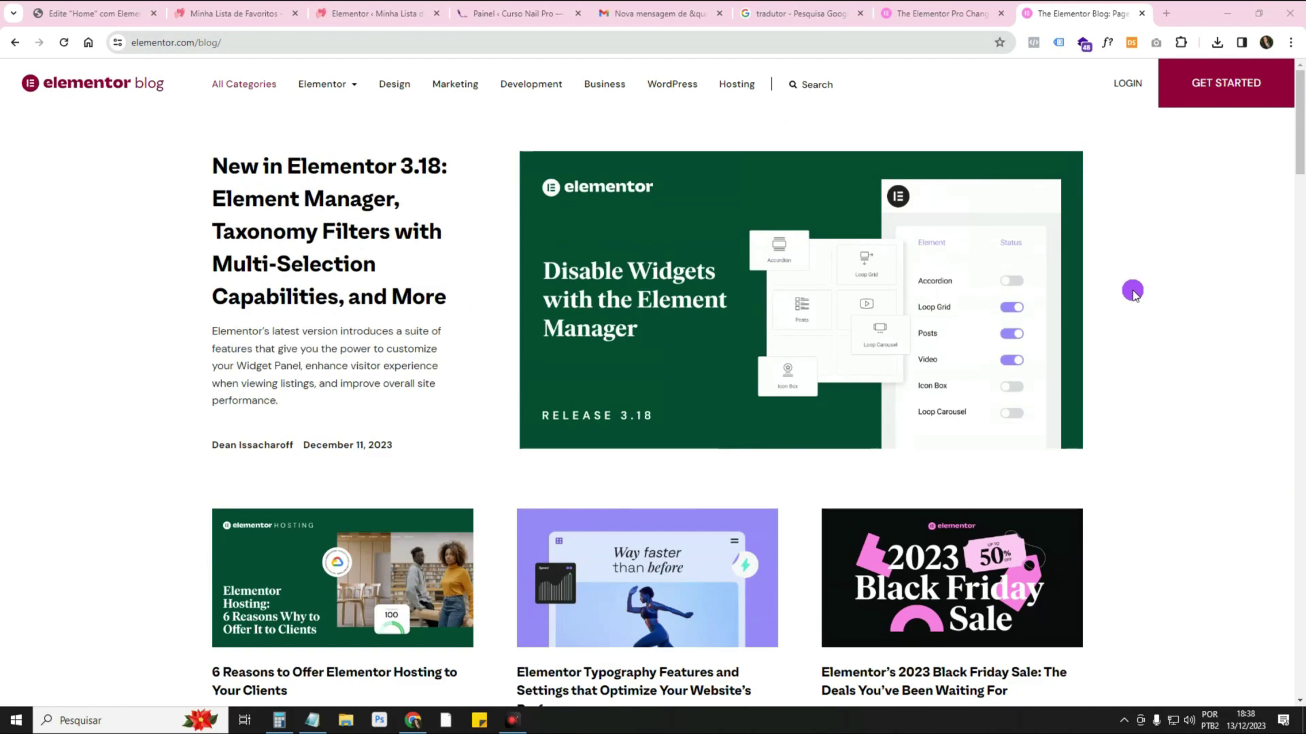
left_click(418, 174)
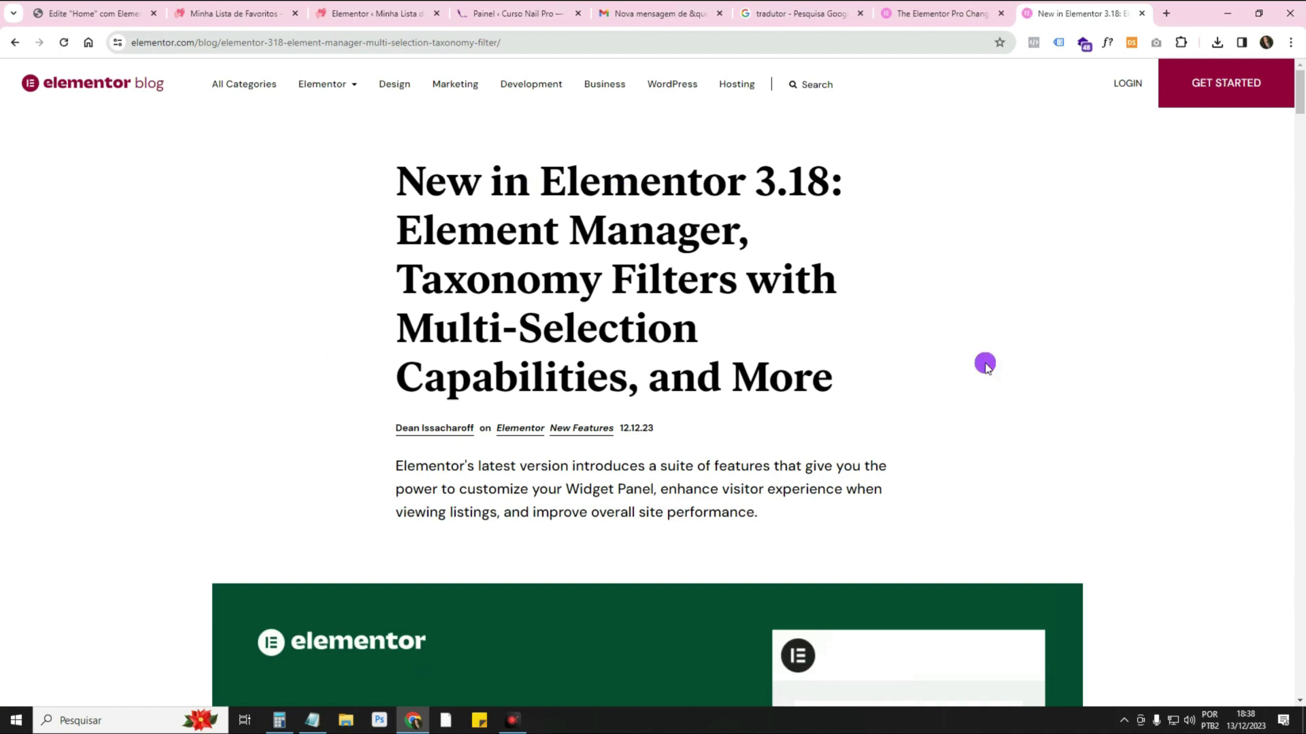
scroll(1110, 312, "down", 13)
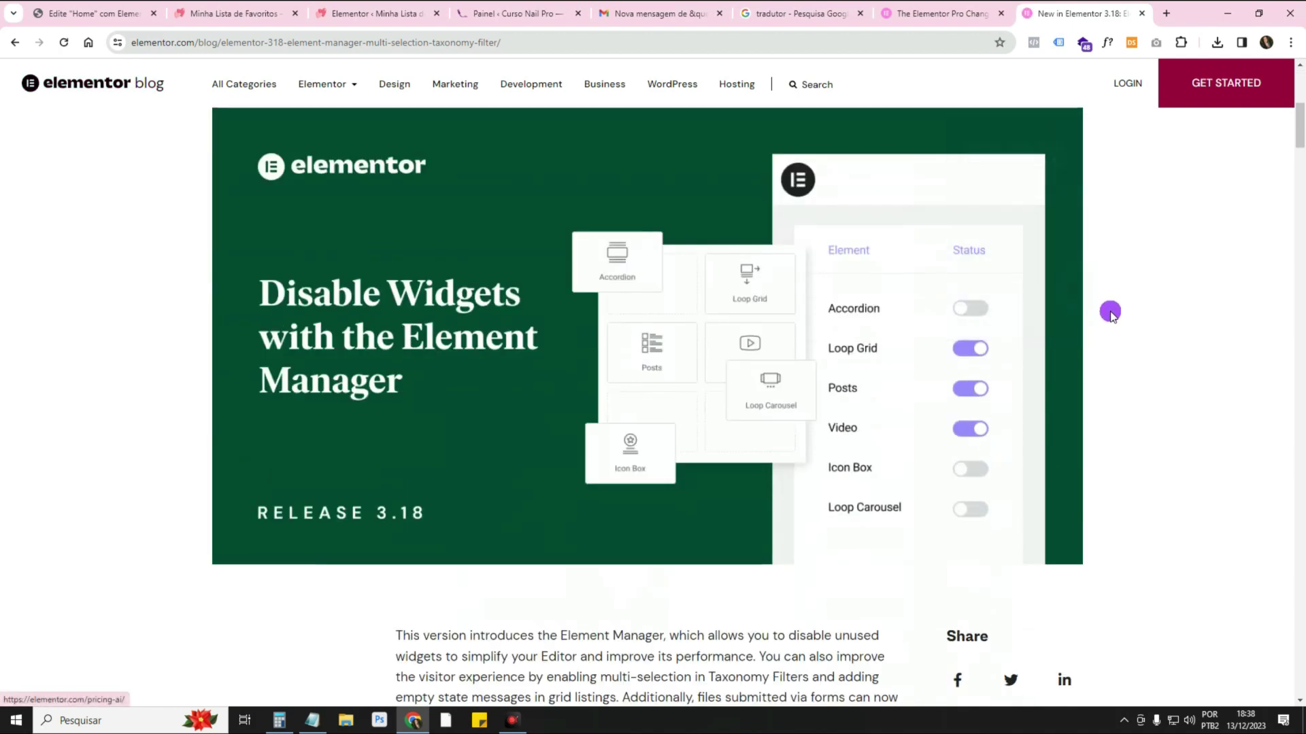
scroll(468, 325, "down", 12)
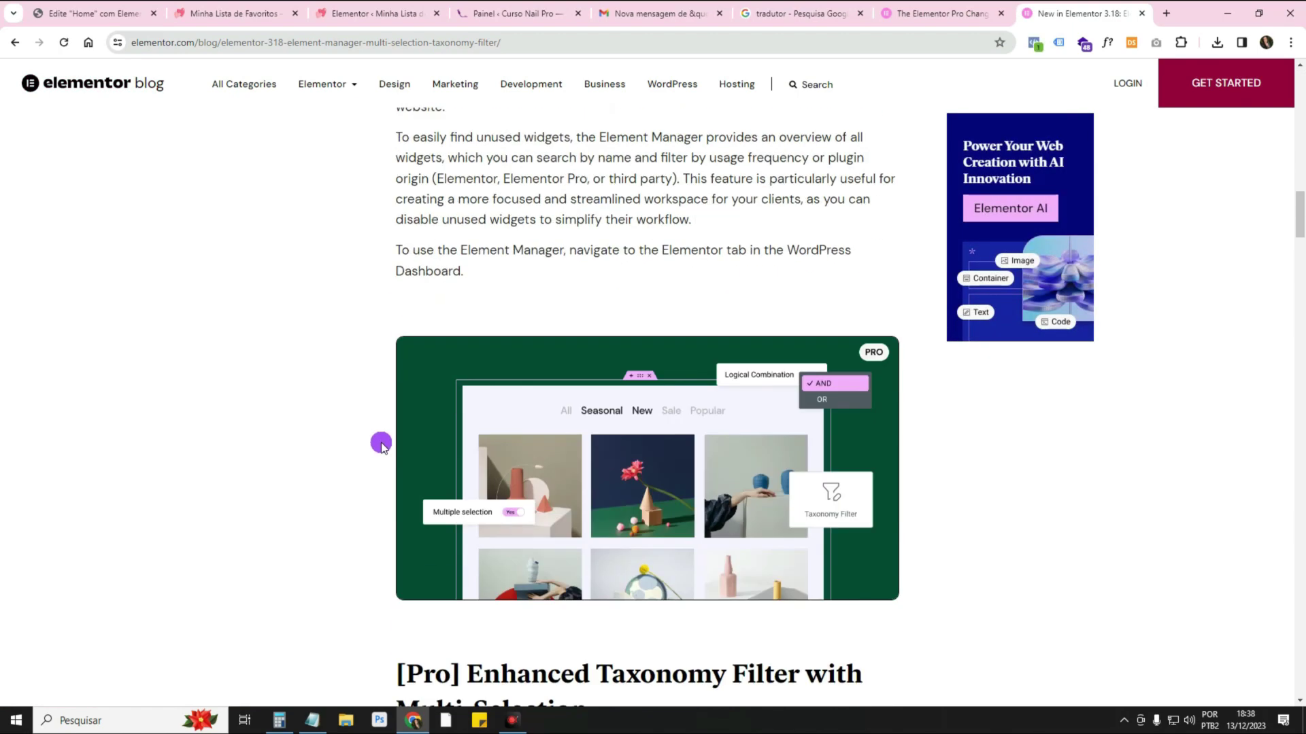
Open the Elementor Pro changelog at elementor.com/pro/changelog/ and skim the latest release entries.
left_click(444, 43)
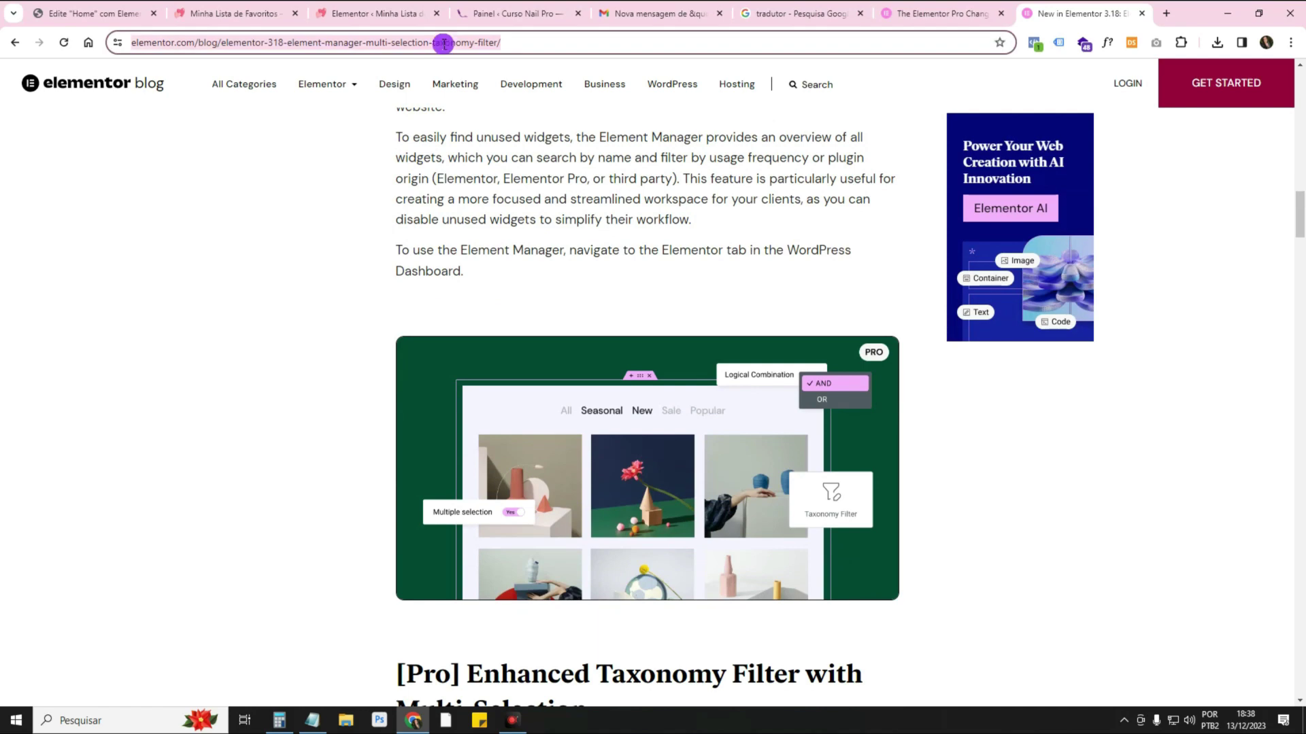
type("elementor.com/pro/changelog/")
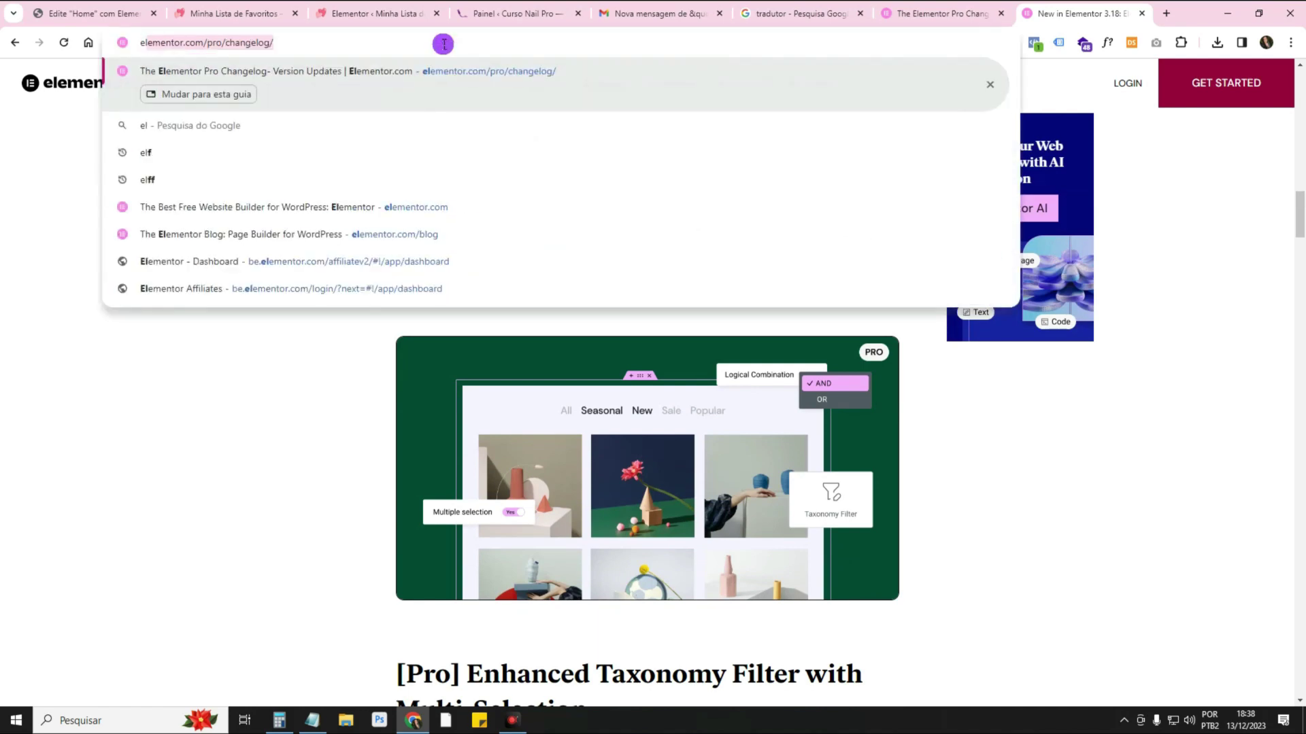
key("Return")
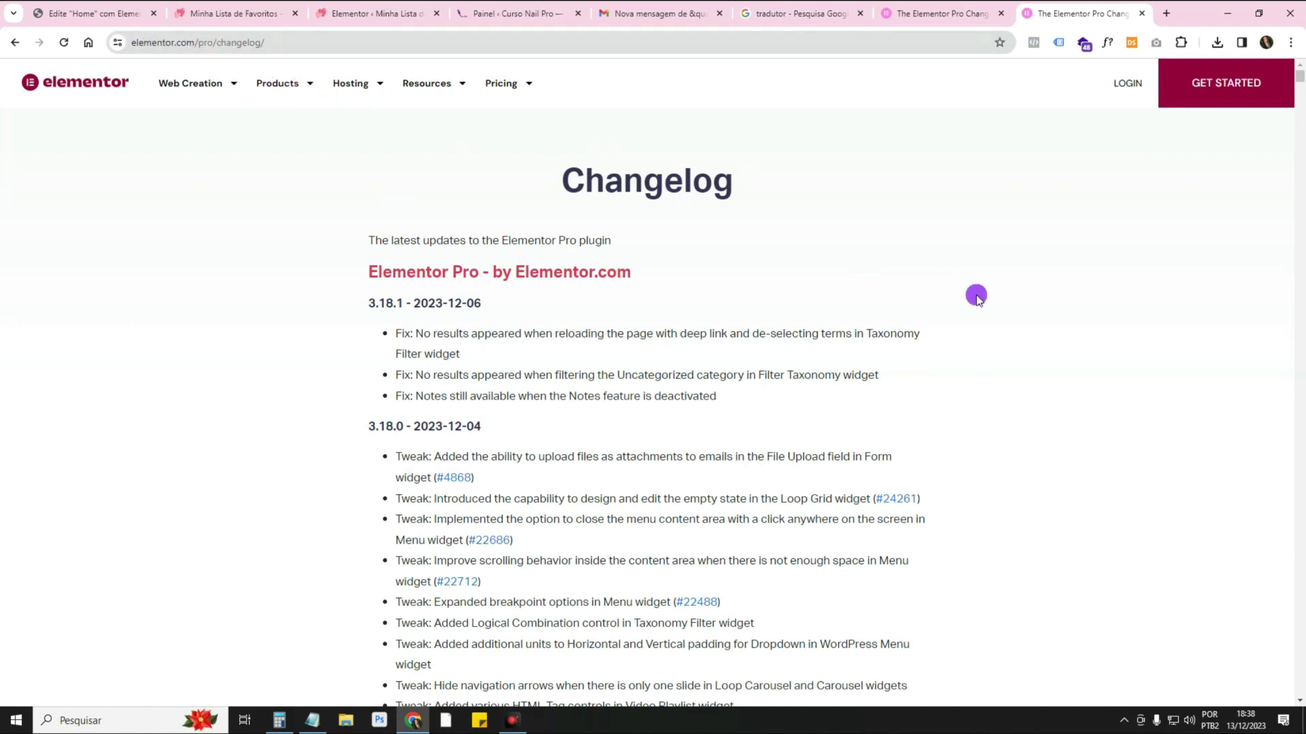
scroll(679, 338, "down", 10)
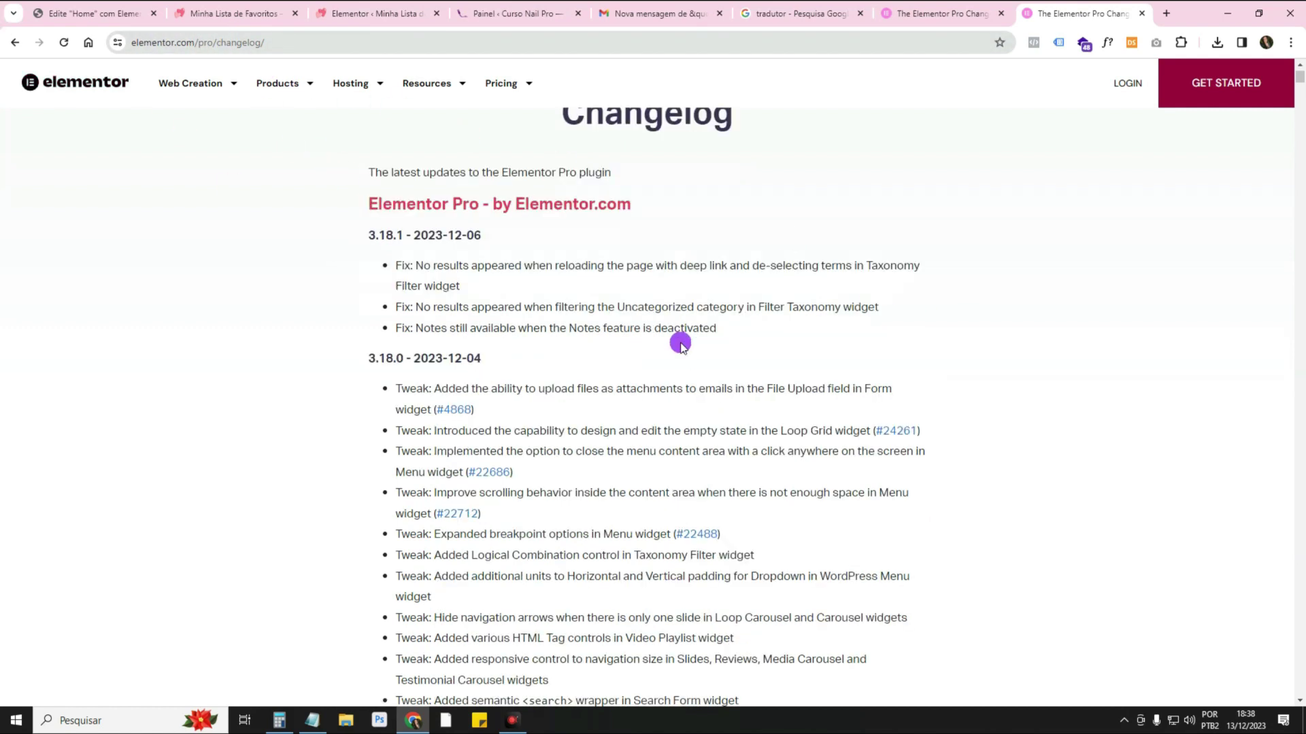
scroll(683, 363, "down", 7)
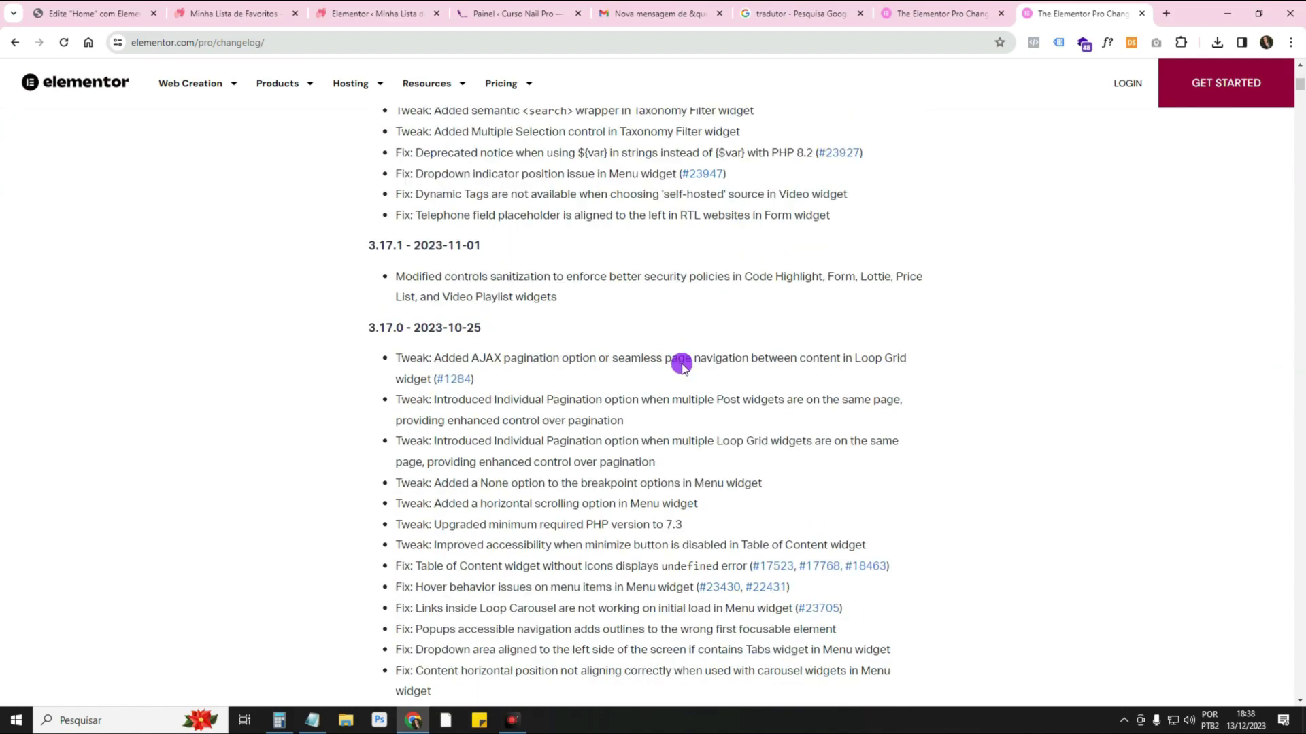
scroll(682, 364, "up", 15)
scroll(682, 365, "up", 1)
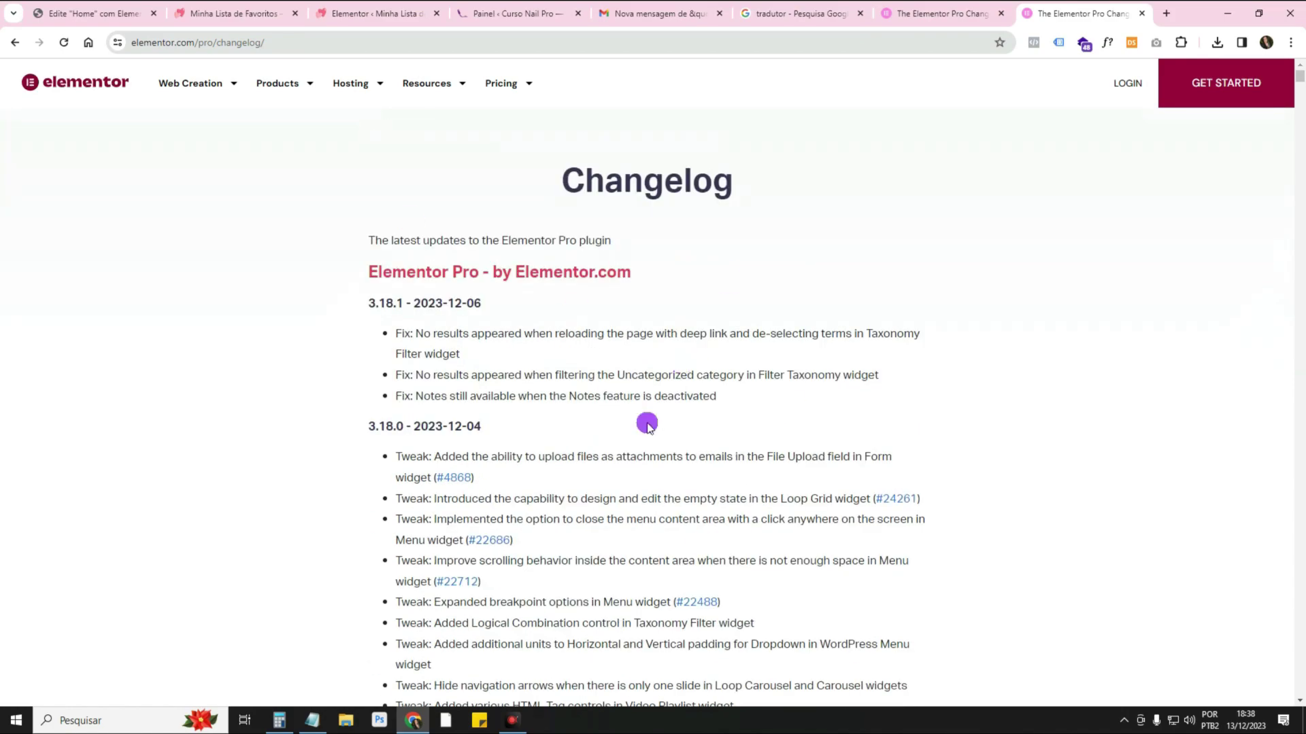
Translate the changelog page into Portuguese and dismiss the translation popup.
right_click(967, 272)
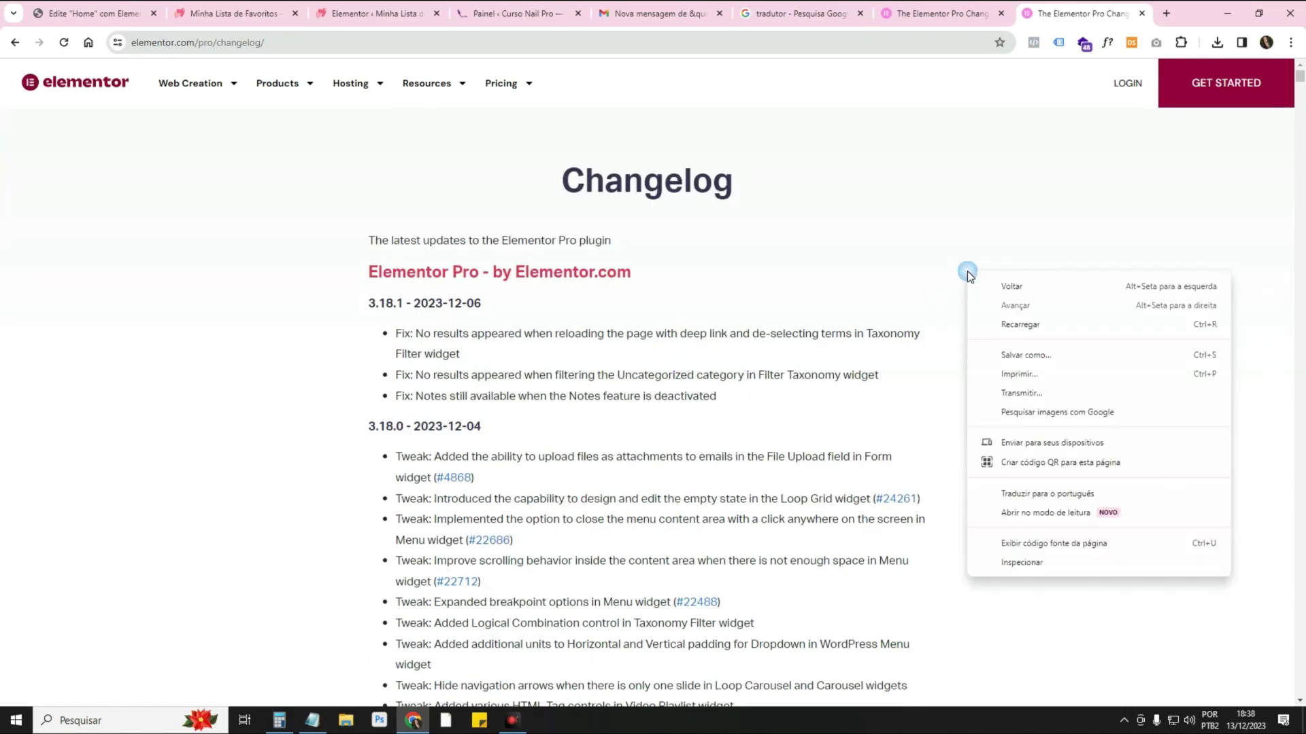
left_click(1091, 495)
left_click(995, 71)
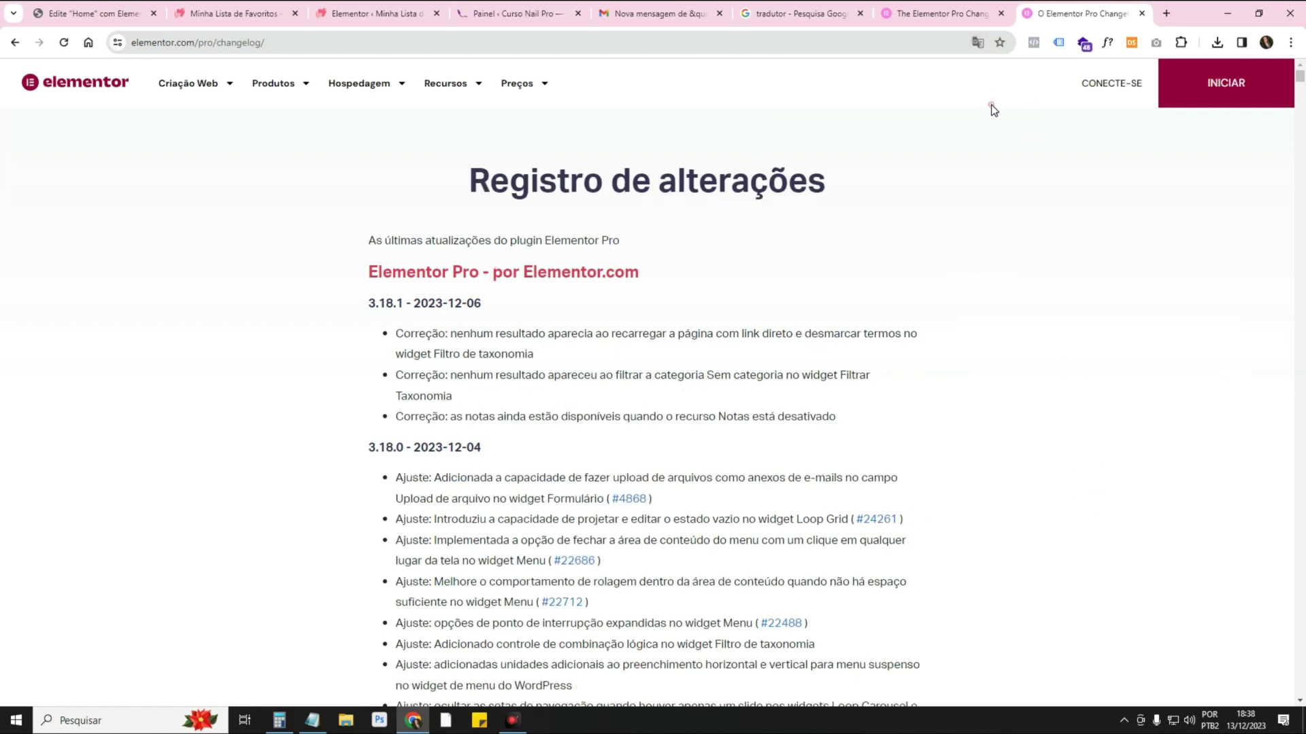
Examine the translated adjustment and correction entries of releases 3.18.1 and 3.18.0, highlighting their labels.
scroll(594, 329, "down", 2)
left_click_drag(412, 347, 486, 349)
left_click_drag(393, 388, 476, 387)
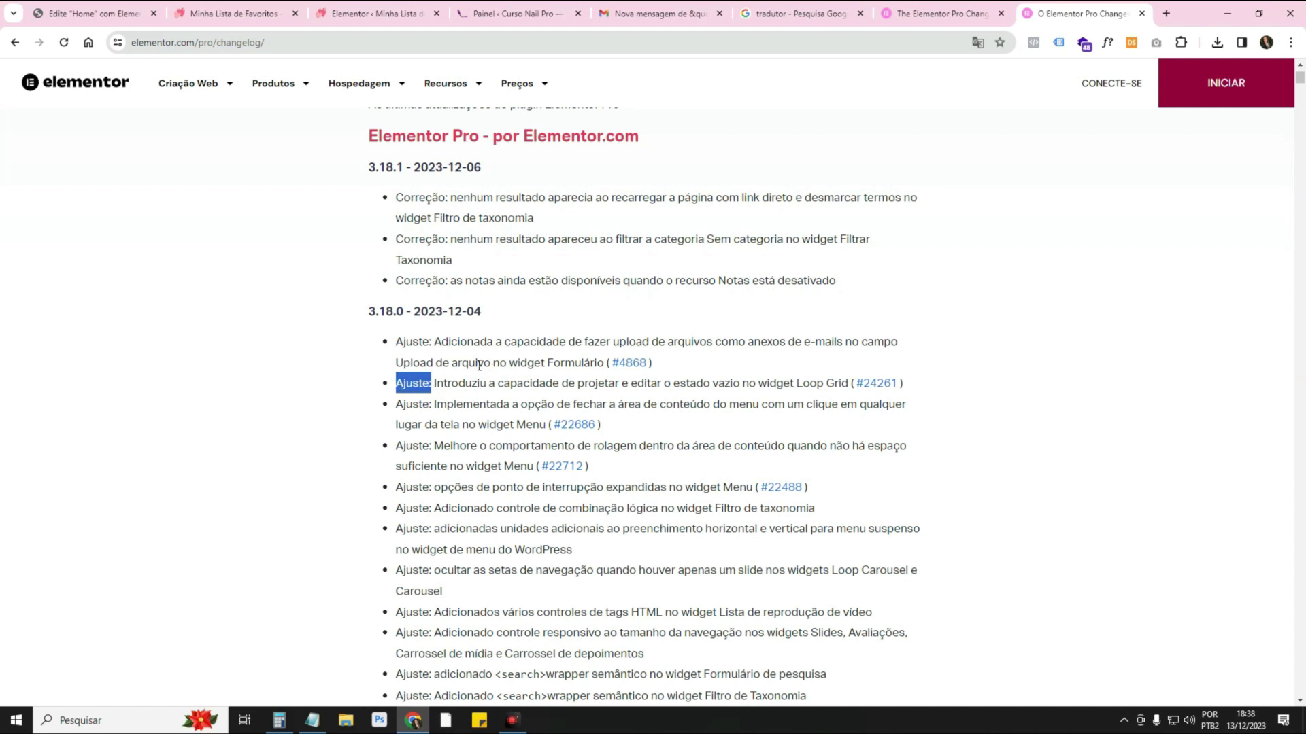
left_click_drag(449, 276, 383, 286)
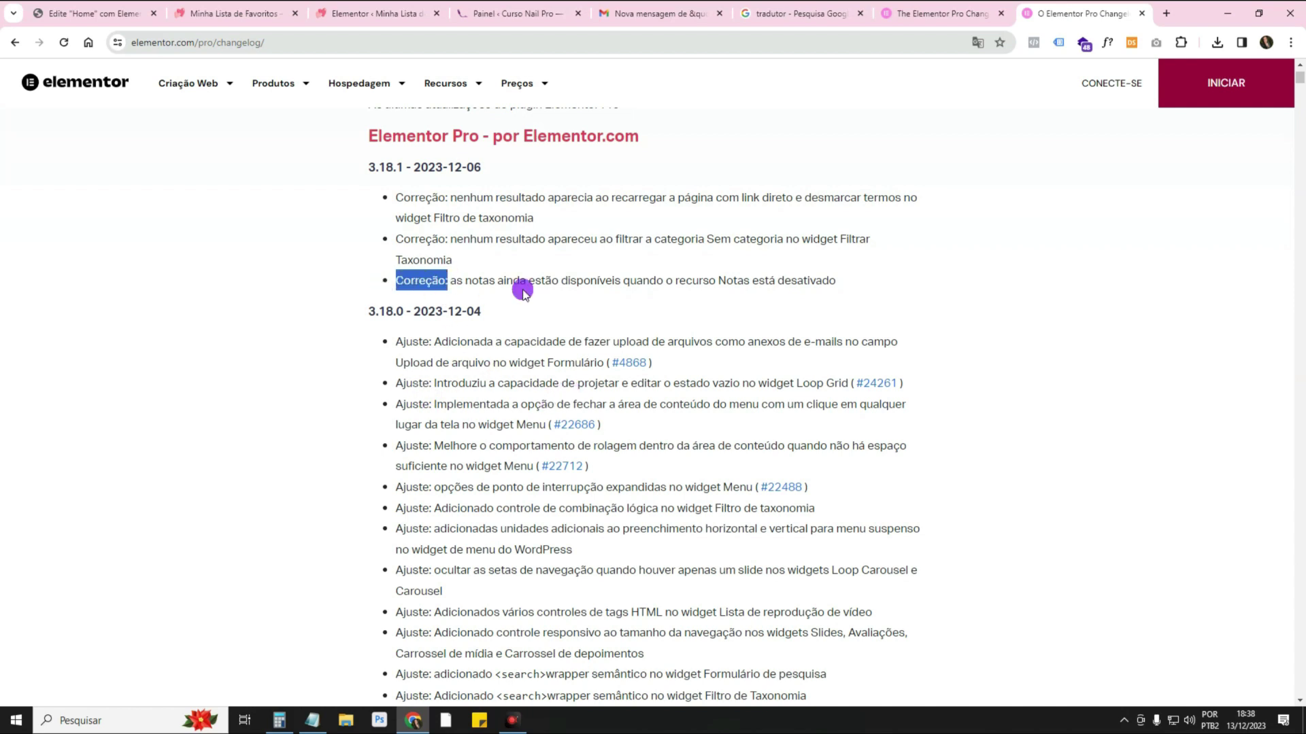
left_click_drag(392, 358, 378, 326)
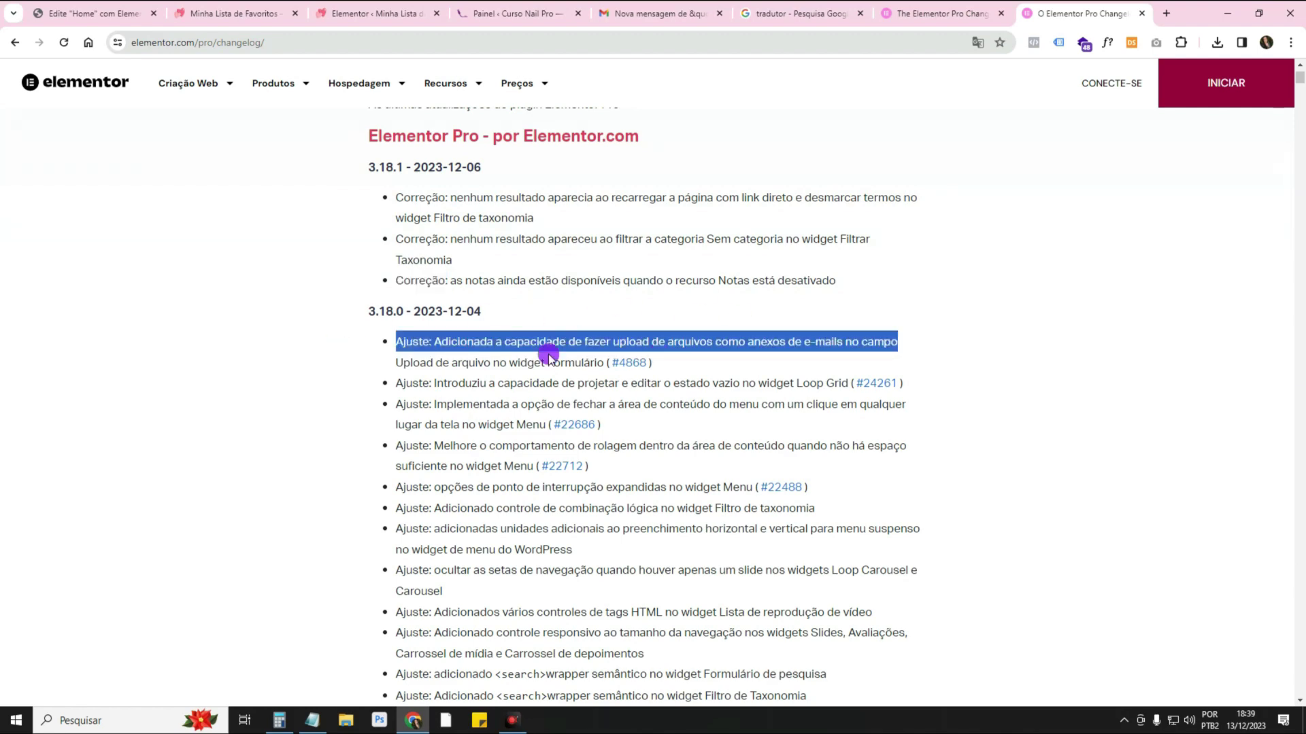
left_click_drag(397, 198, 471, 199)
Review the remaining changelog entries down to release 3.17.0, highlighting its heading, and return to the latest releases.
scroll(689, 348, "down", 3)
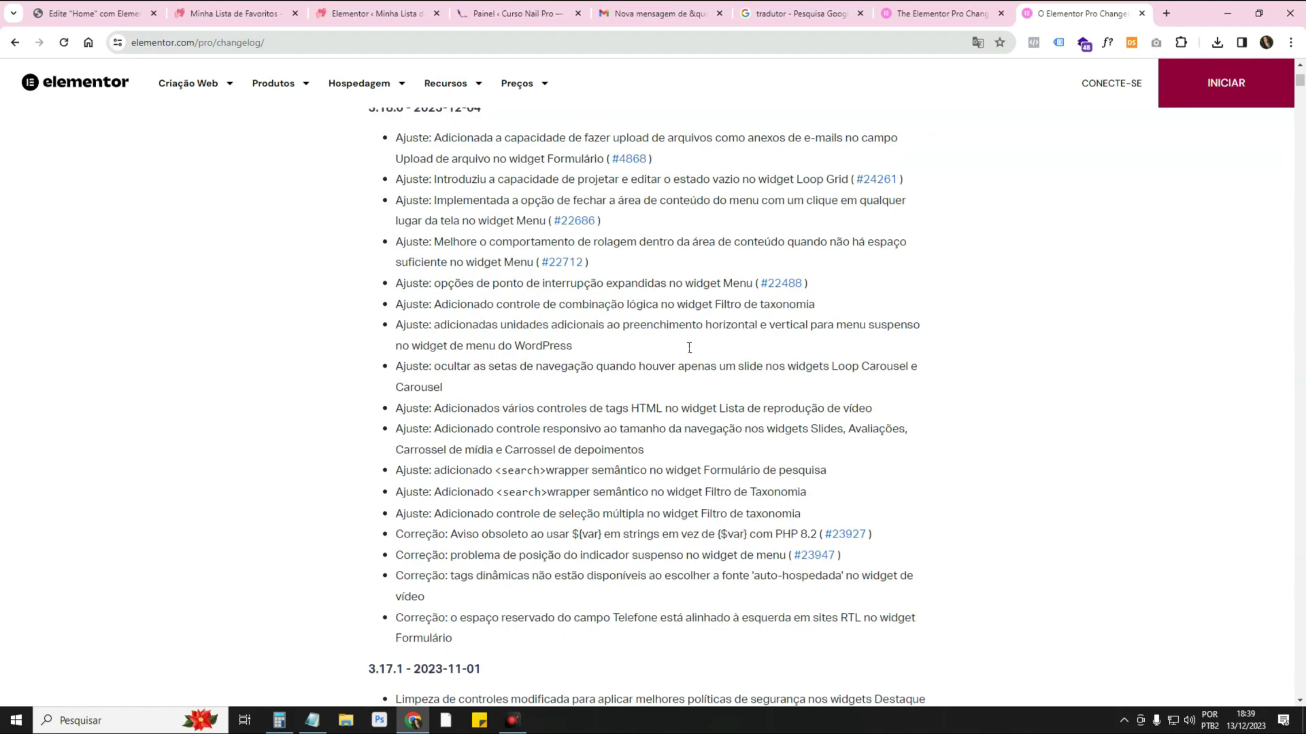
scroll(437, 303, "up", 6)
scroll(458, 292, "down", 12)
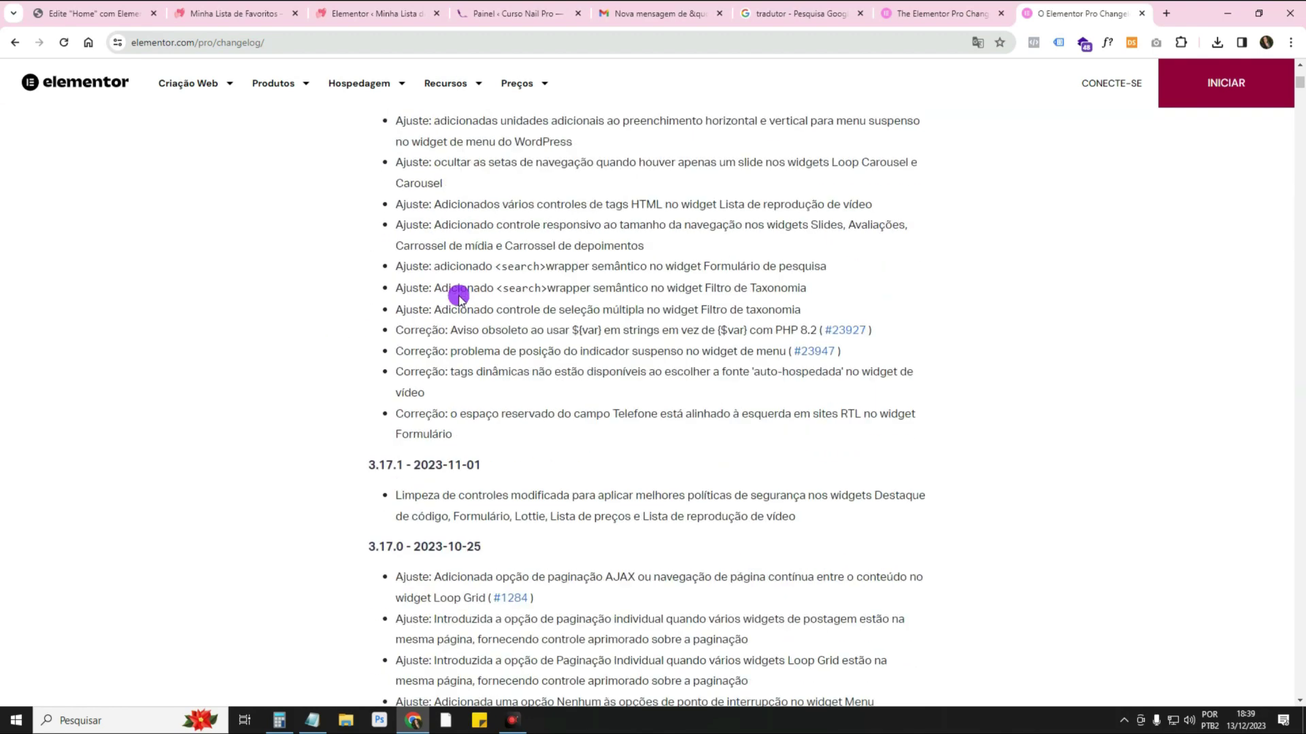
left_click_drag(376, 262, 498, 265)
left_click_drag(378, 342, 474, 343)
scroll(640, 357, "down", 4)
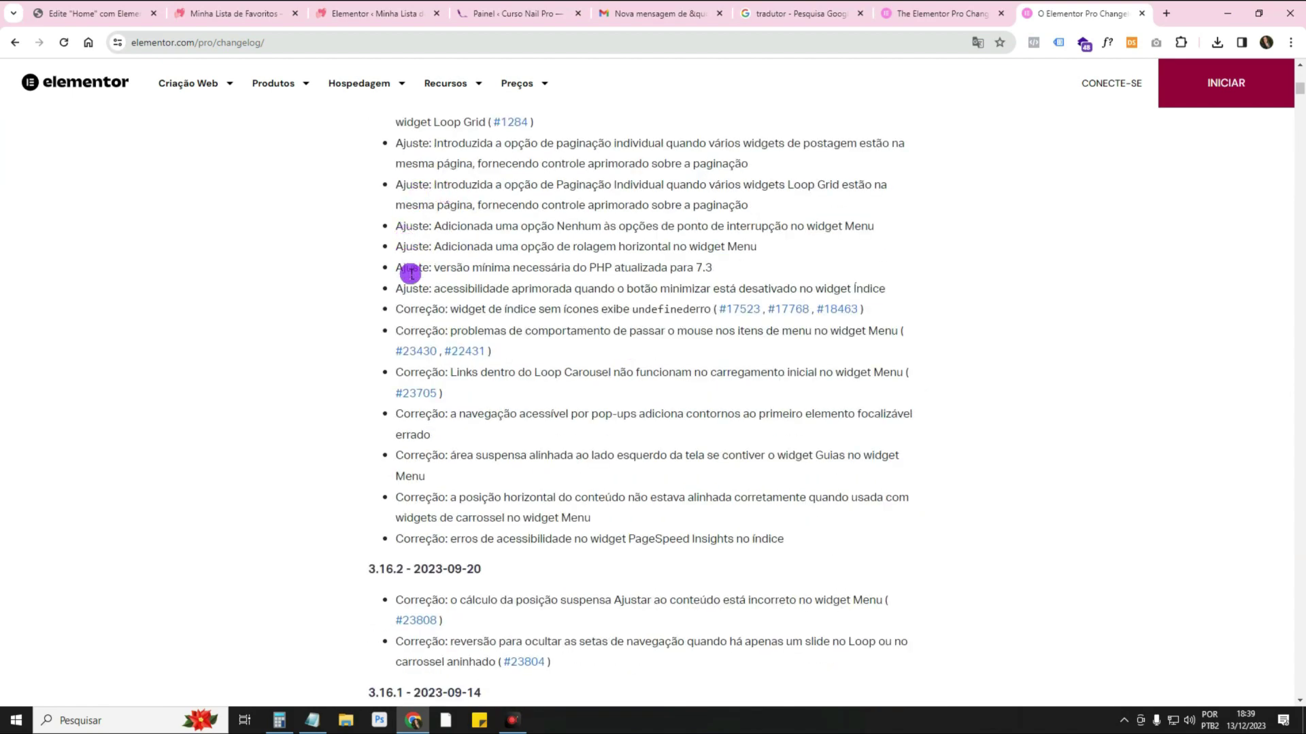
scroll(408, 296, "up", 4)
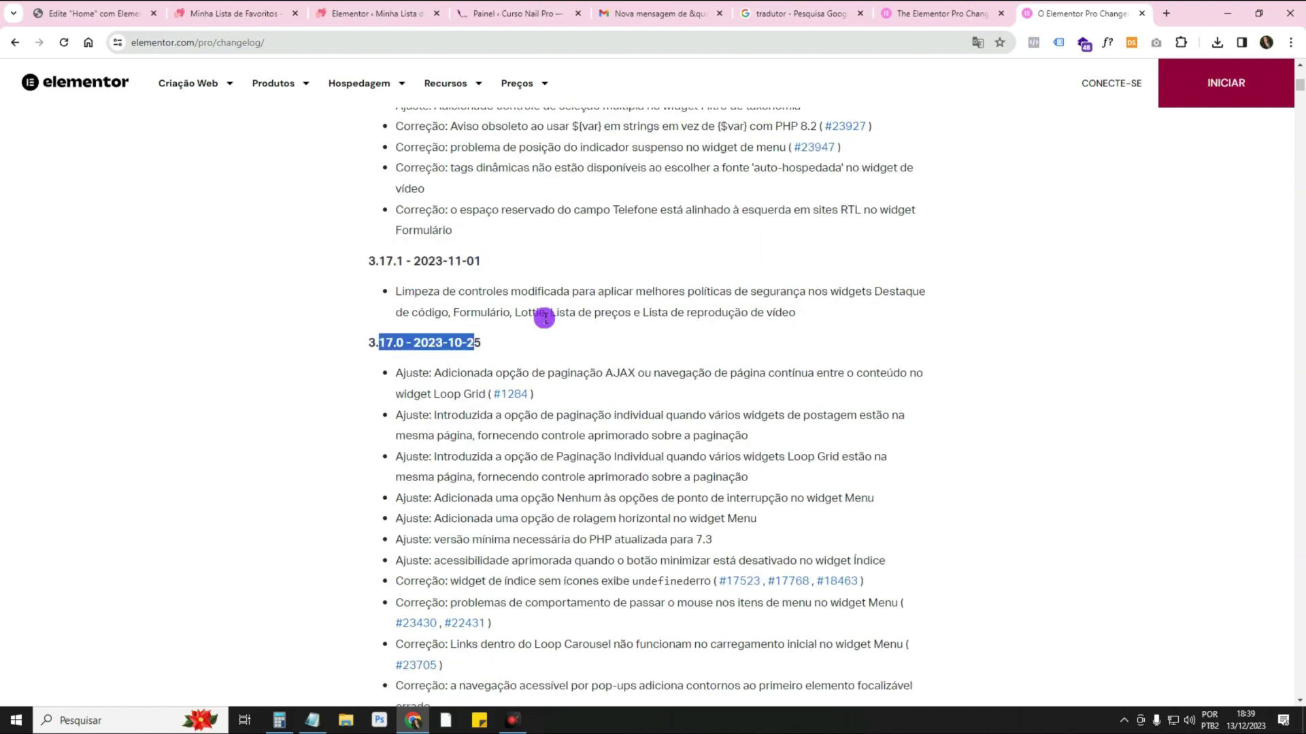
scroll(545, 317, "up", 15)
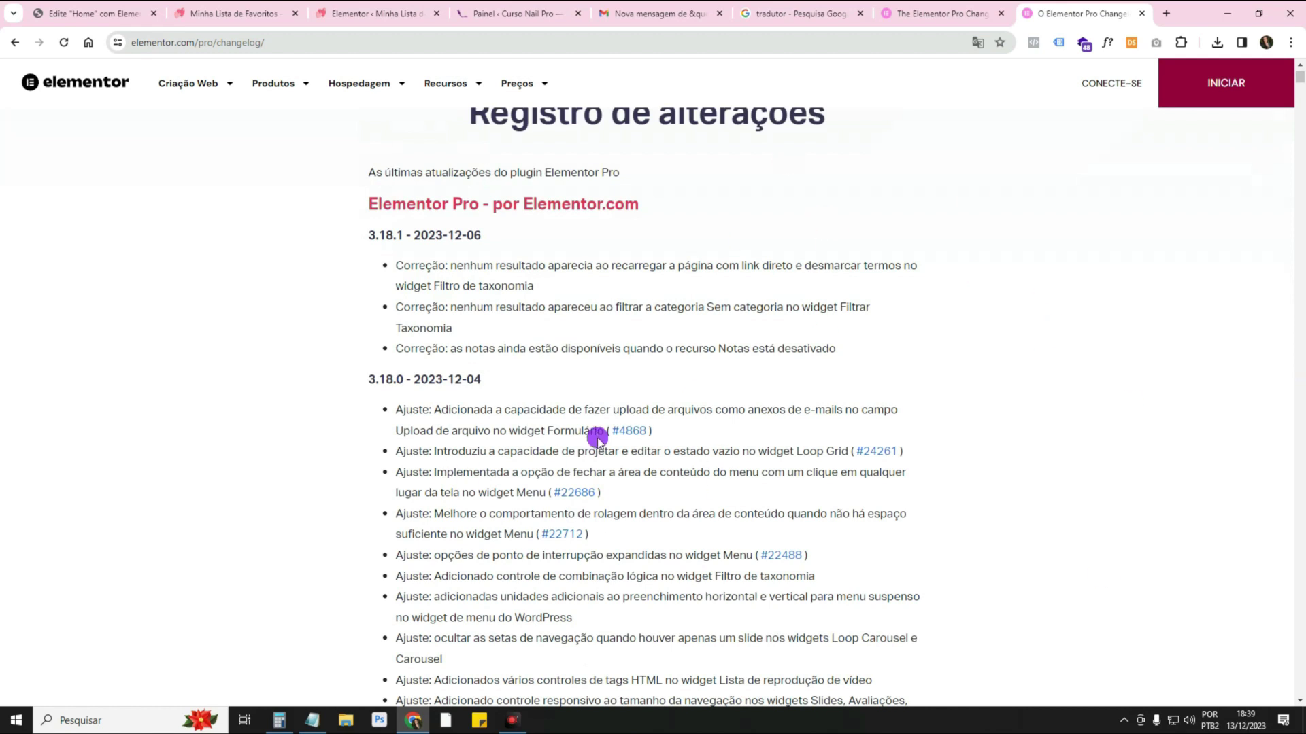
Close the changelog pages and switch to the site's Elementor settings in the WordPress admin.
left_click(1141, 14)
left_click(1142, 14)
left_click(406, 15)
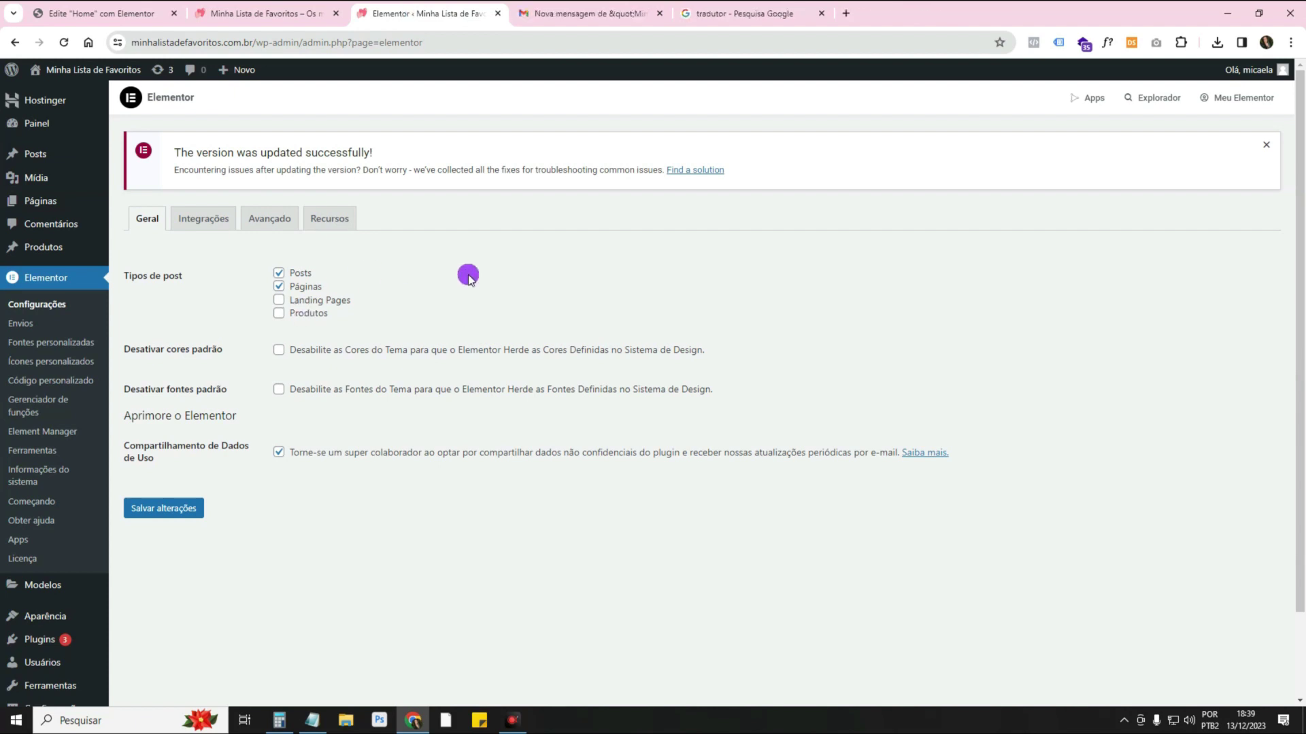
Bring up the Notepad topic list and highlight the line "Desativar widgets do painel".
left_click(312, 720)
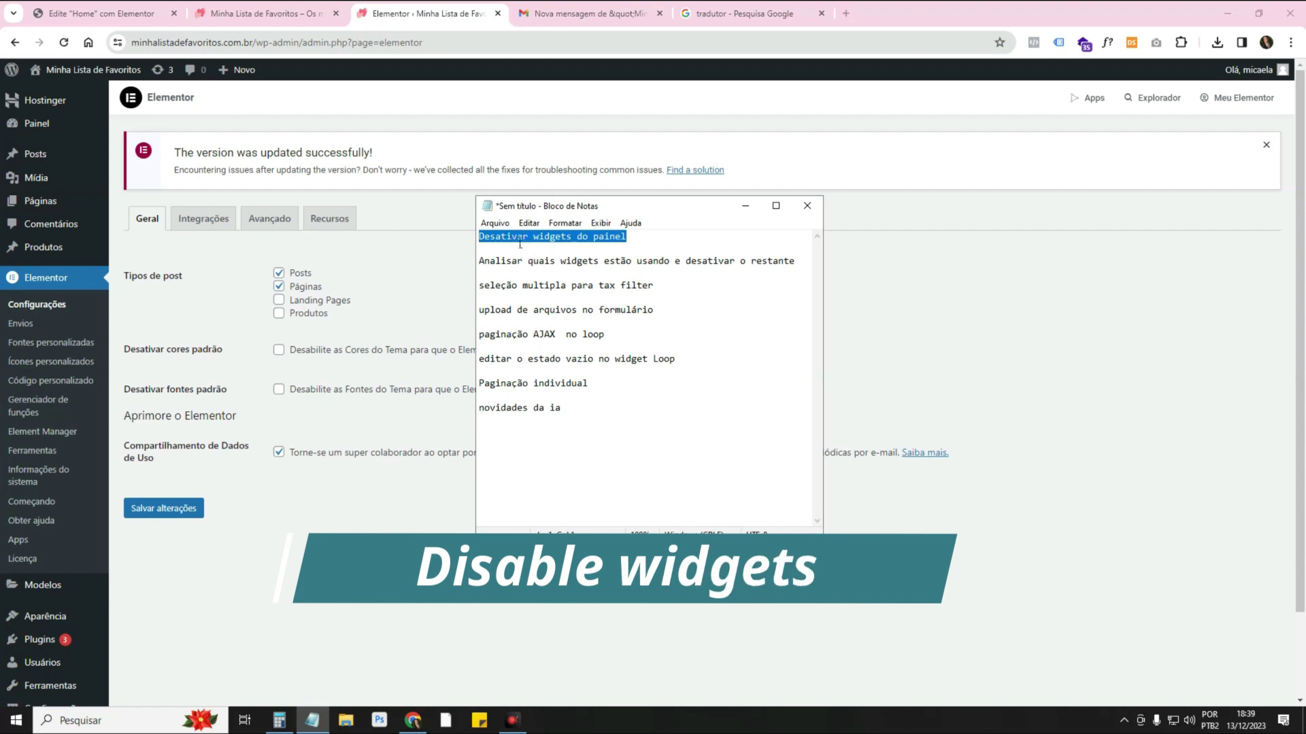
left_click(616, 244)
left_click_drag(627, 237, 468, 239)
Switch to the Home page in the Elementor editor, expand the widget panel and look through its widgets.
left_click(268, 15)
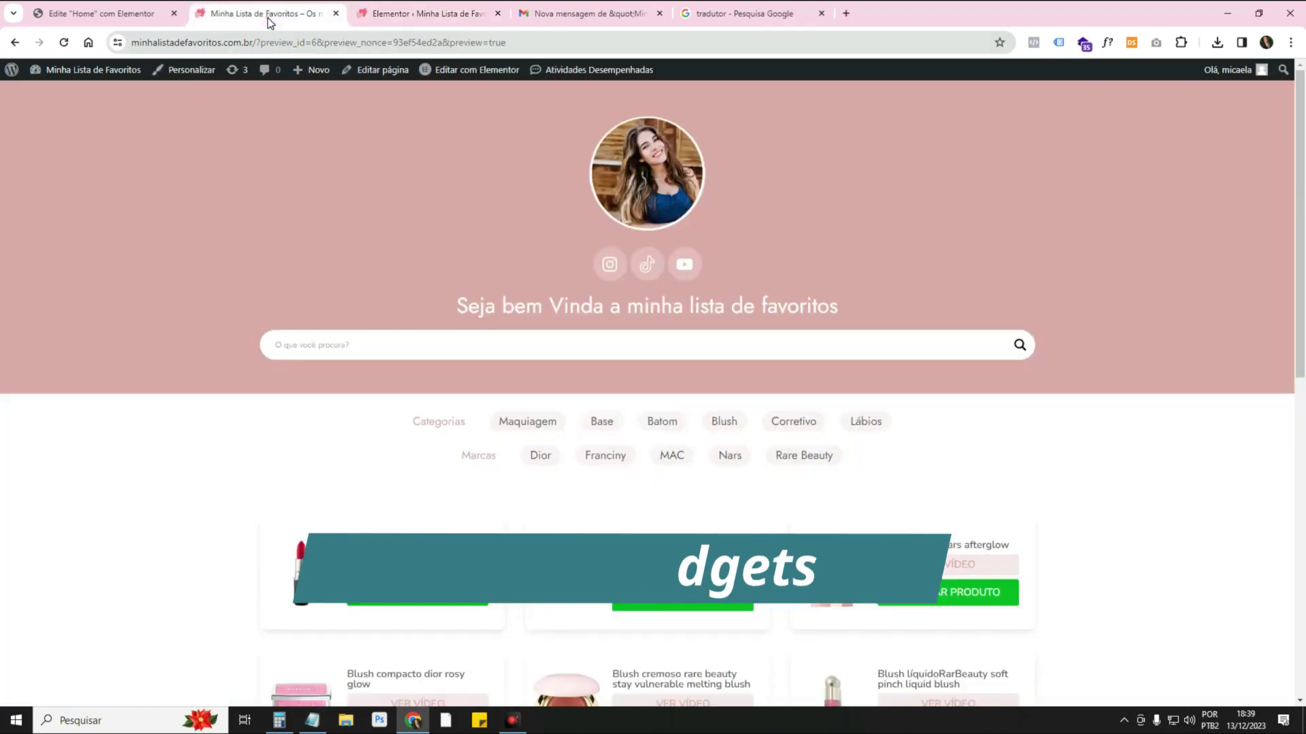
left_click(118, 14)
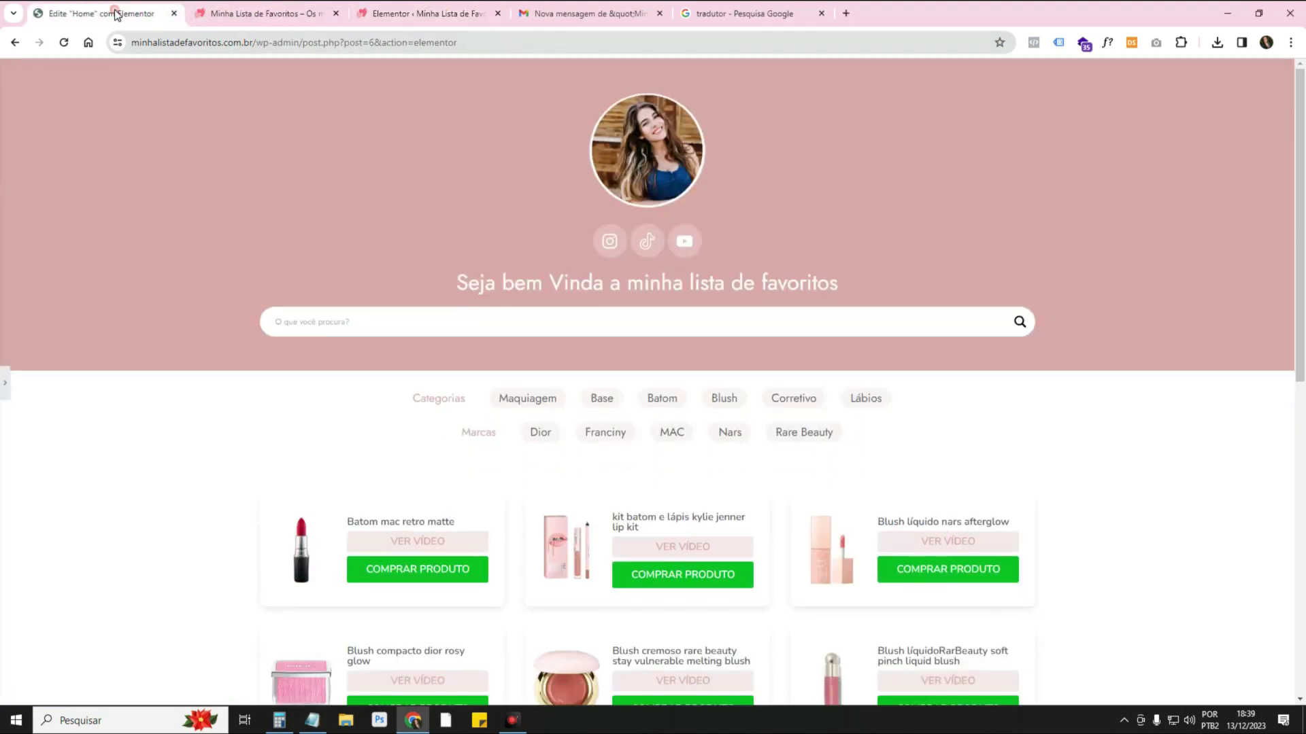
left_click(5, 381)
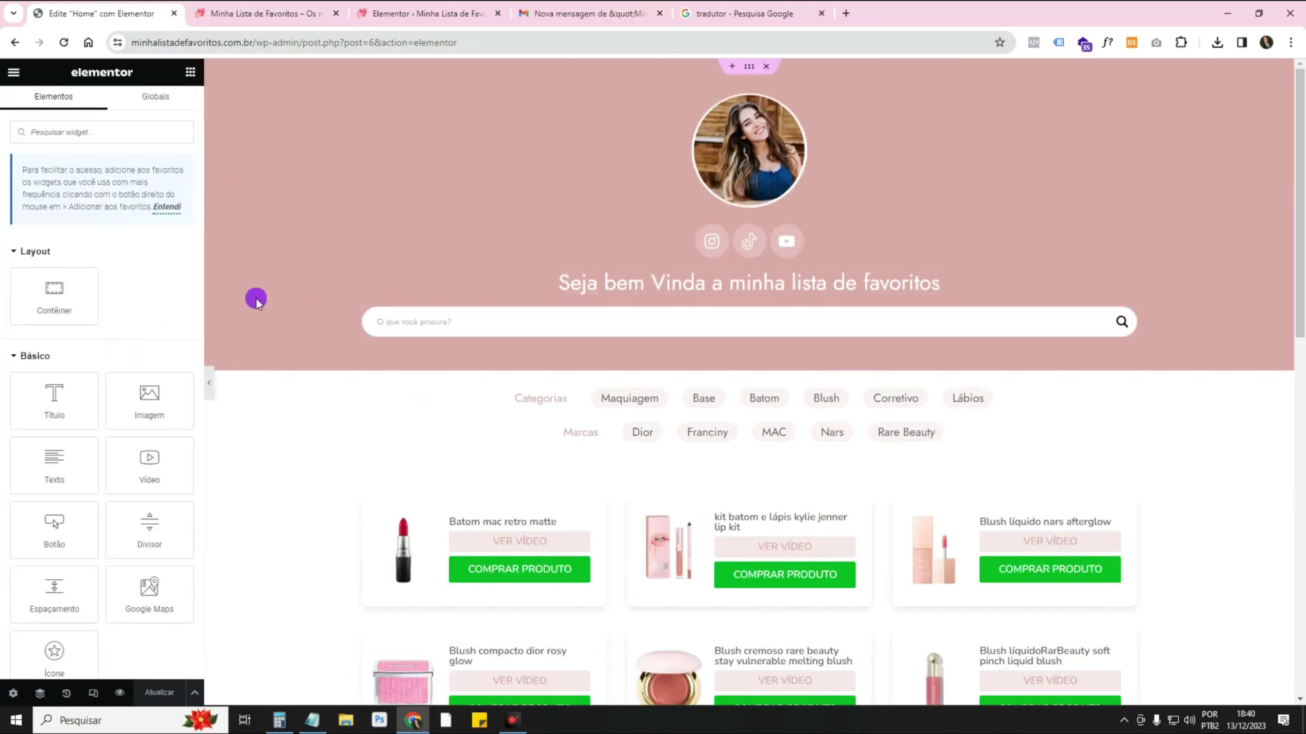
scroll(54, 381, "down", 3)
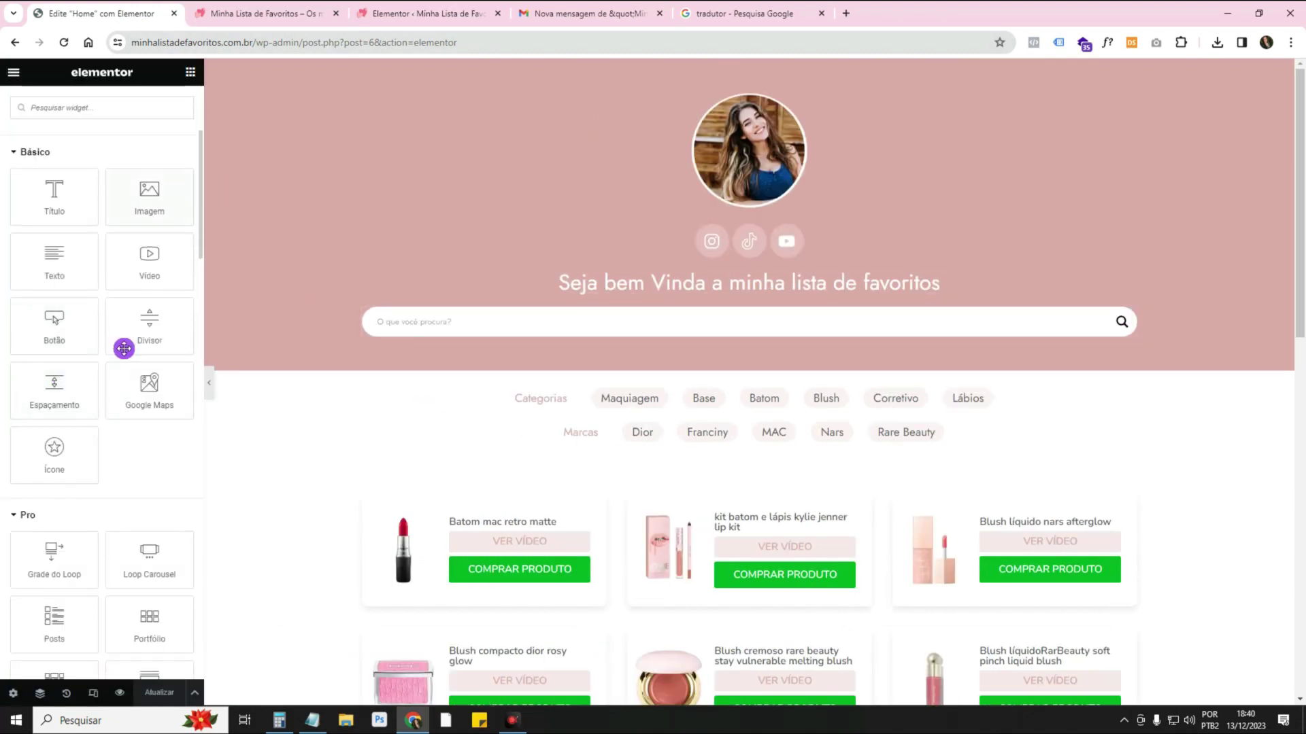
scroll(75, 144, "up", 2)
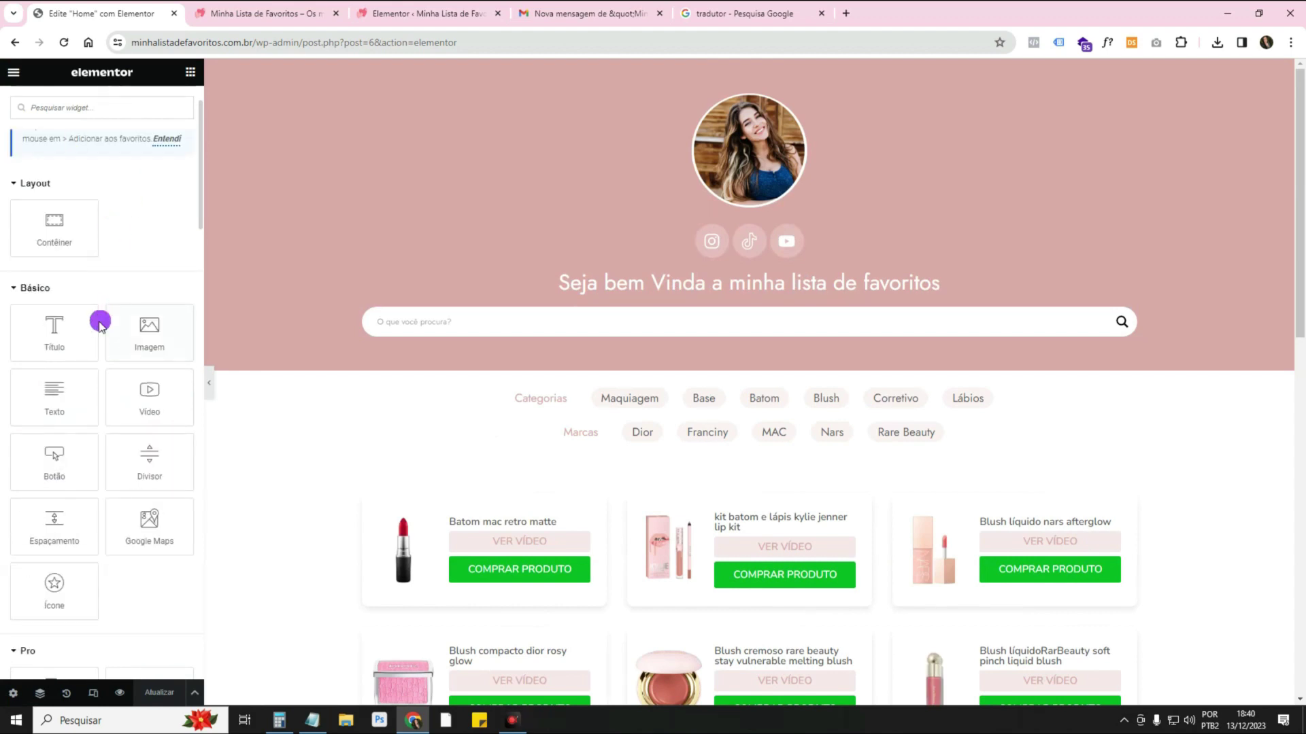
Return to the site's WordPress admin and open Elementor's Element Manager.
left_click(408, 15)
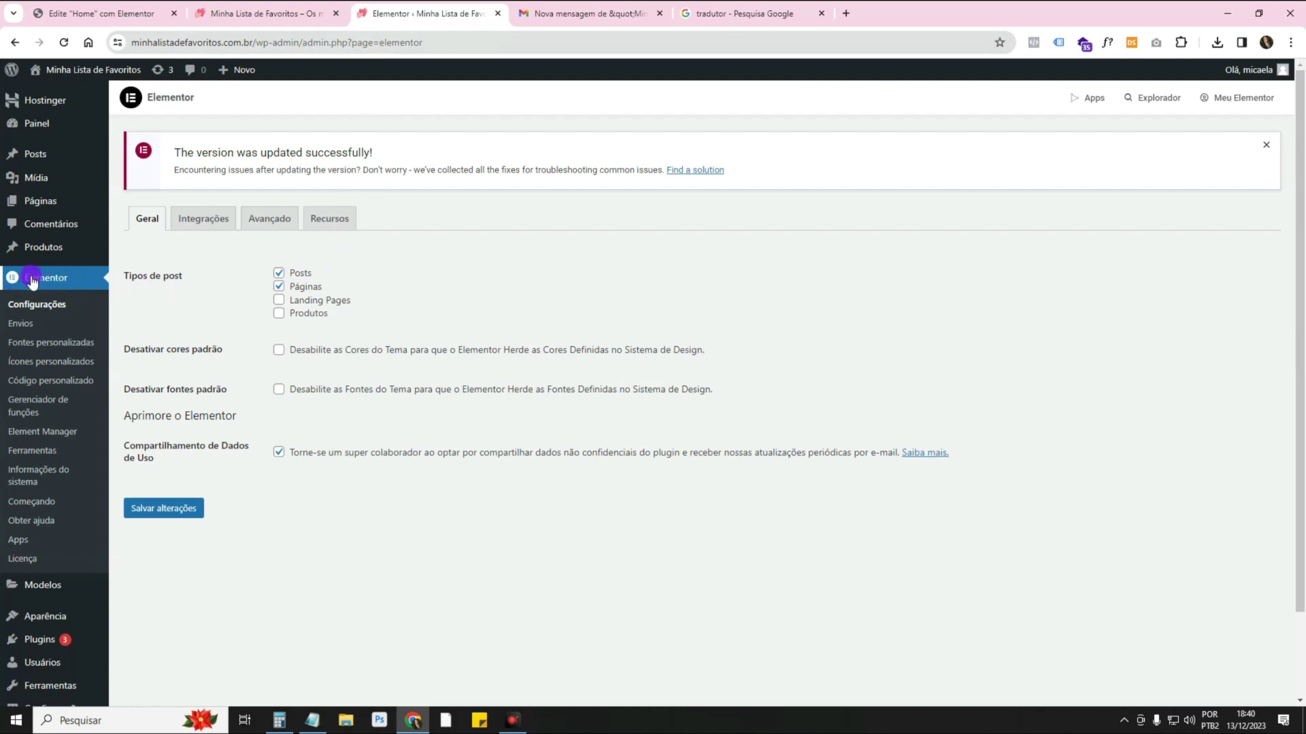
left_click(58, 435)
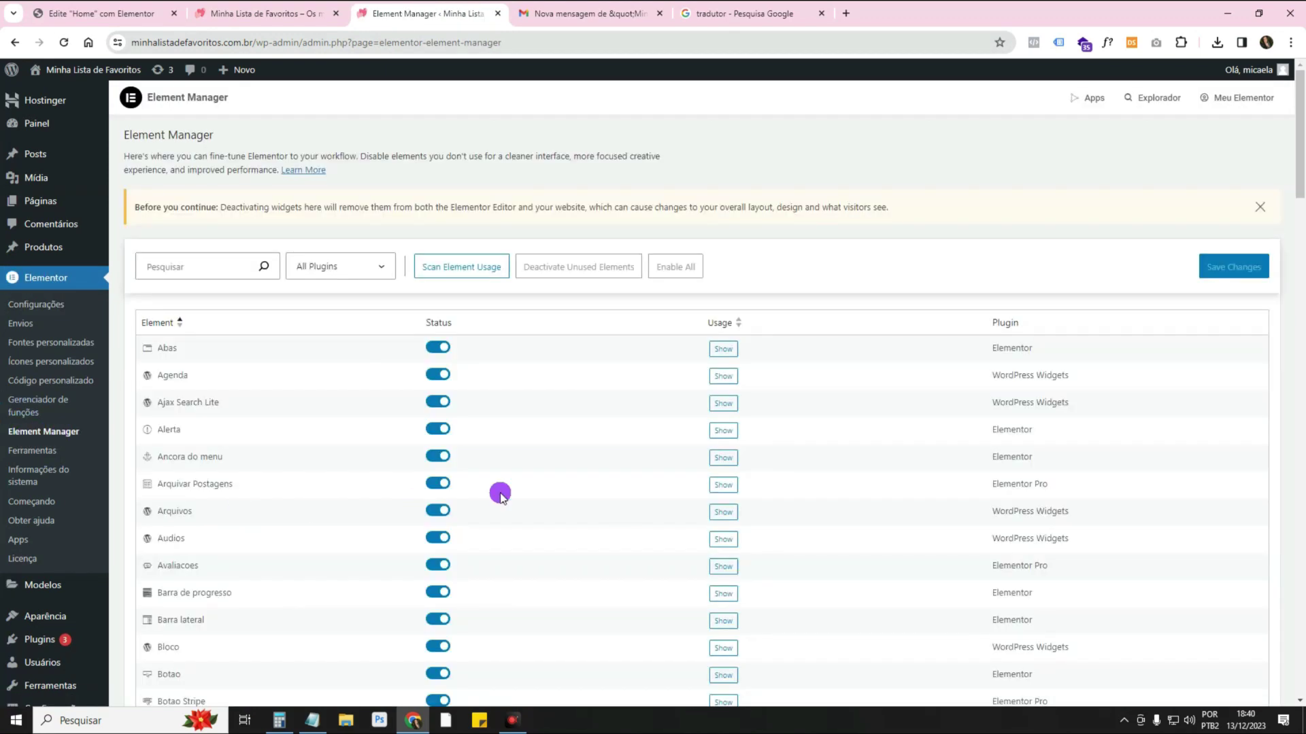
Examine the Element Manager's widget list, including each element's status, usage and source plugin.
scroll(408, 347, "down", 3)
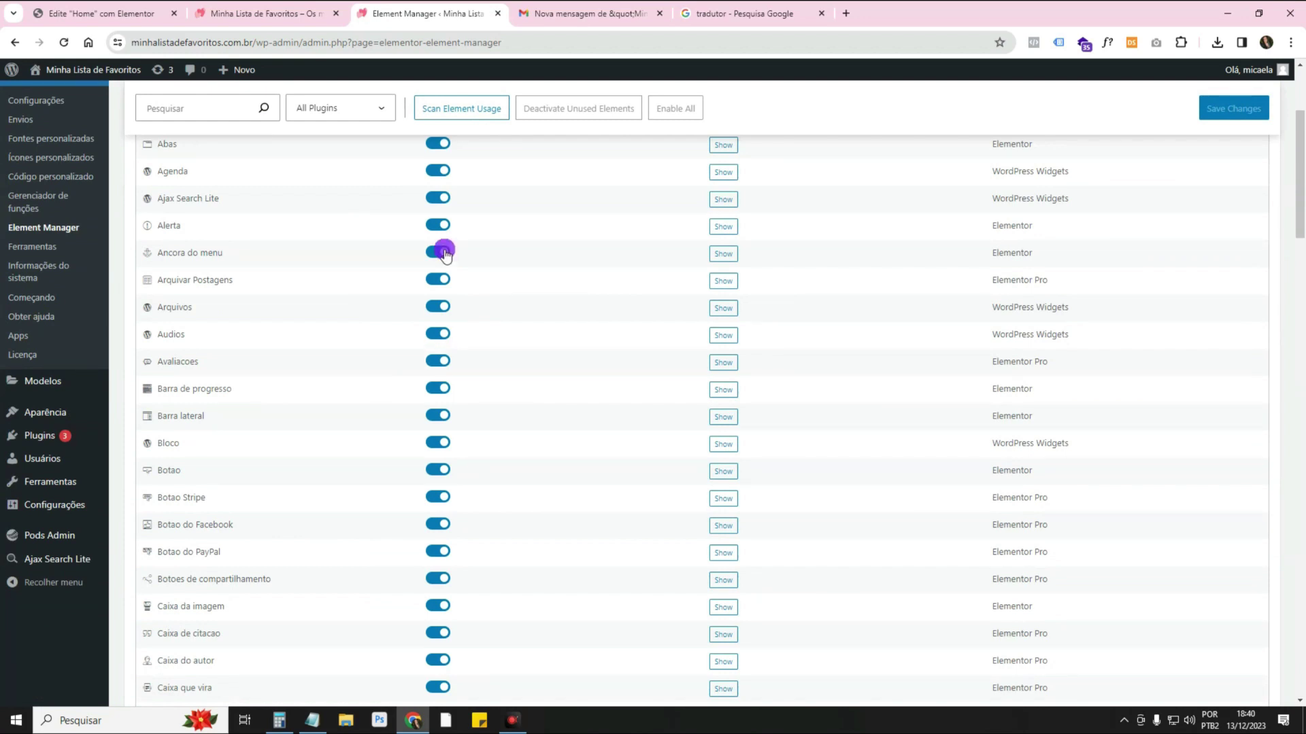
scroll(445, 255, "down", 10)
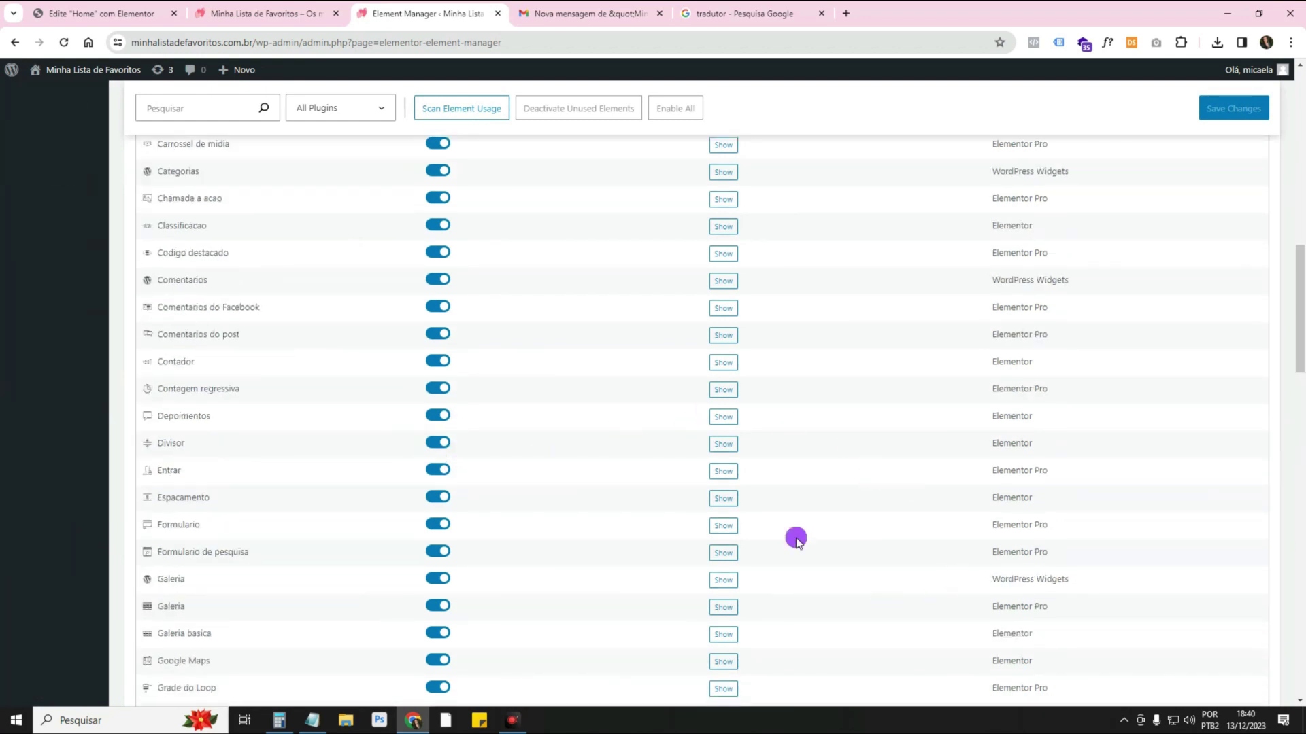
scroll(652, 423, "up", 2)
scroll(651, 424, "down", 8)
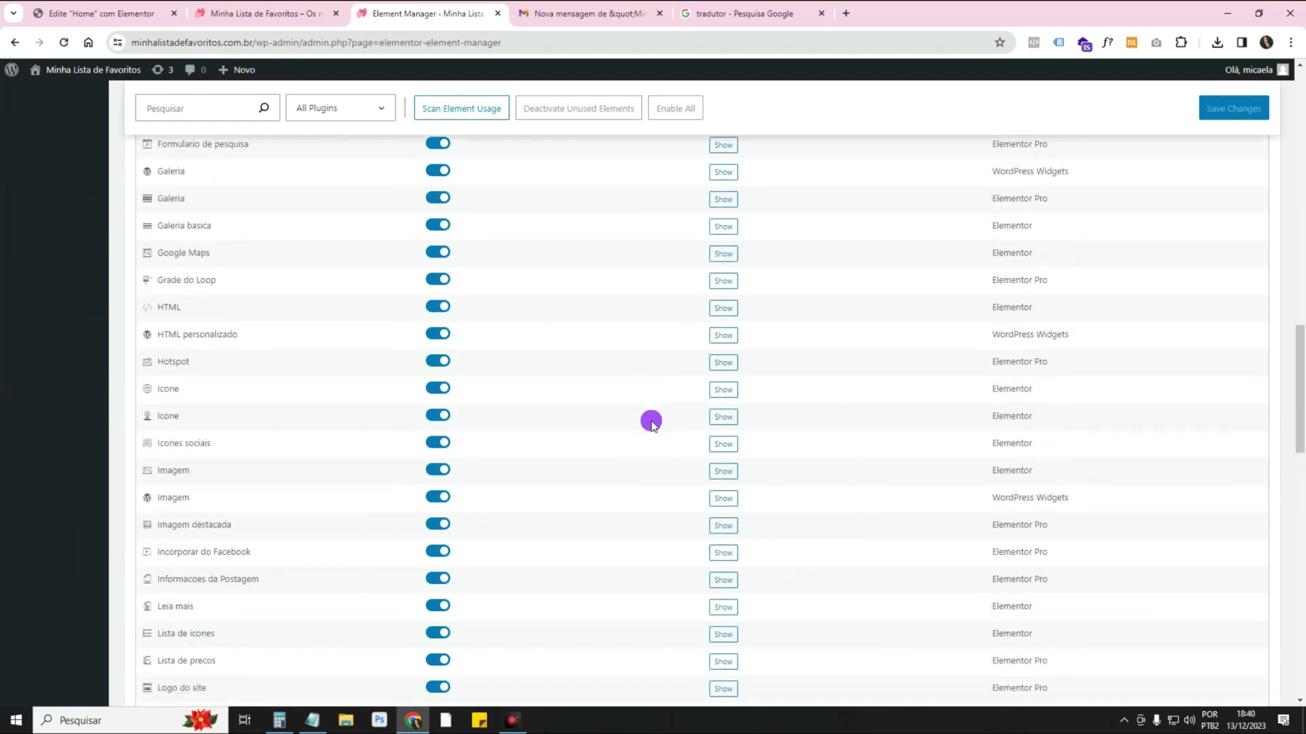
scroll(651, 423, "up", 15)
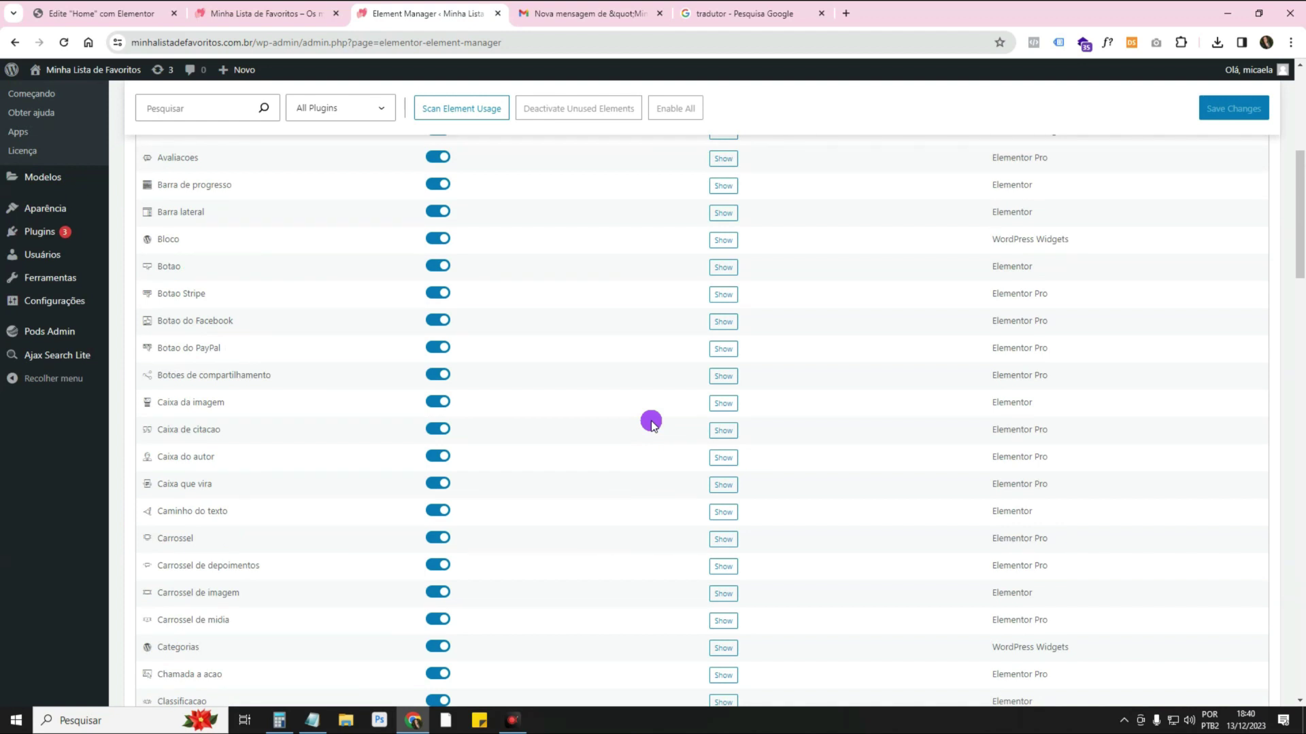
scroll(651, 421, "down", 4)
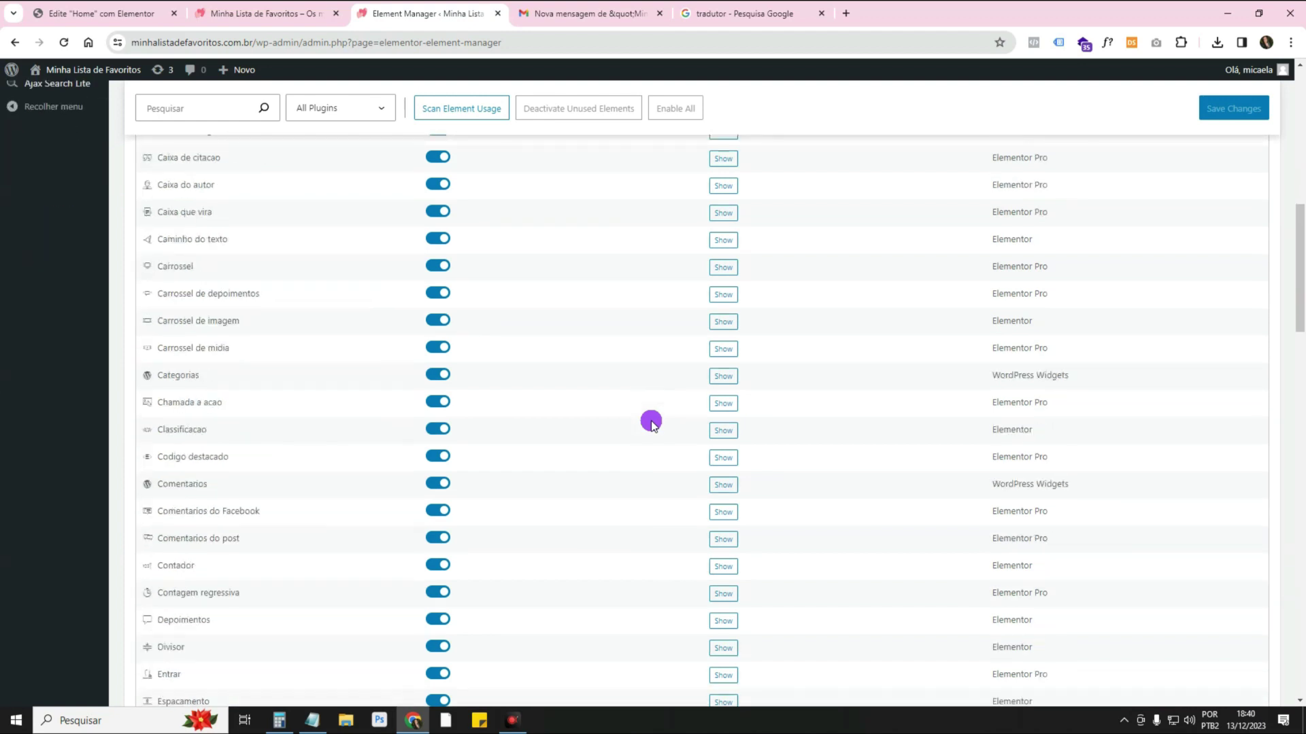
scroll(262, 338, "down", 4)
scroll(260, 338, "down", 2)
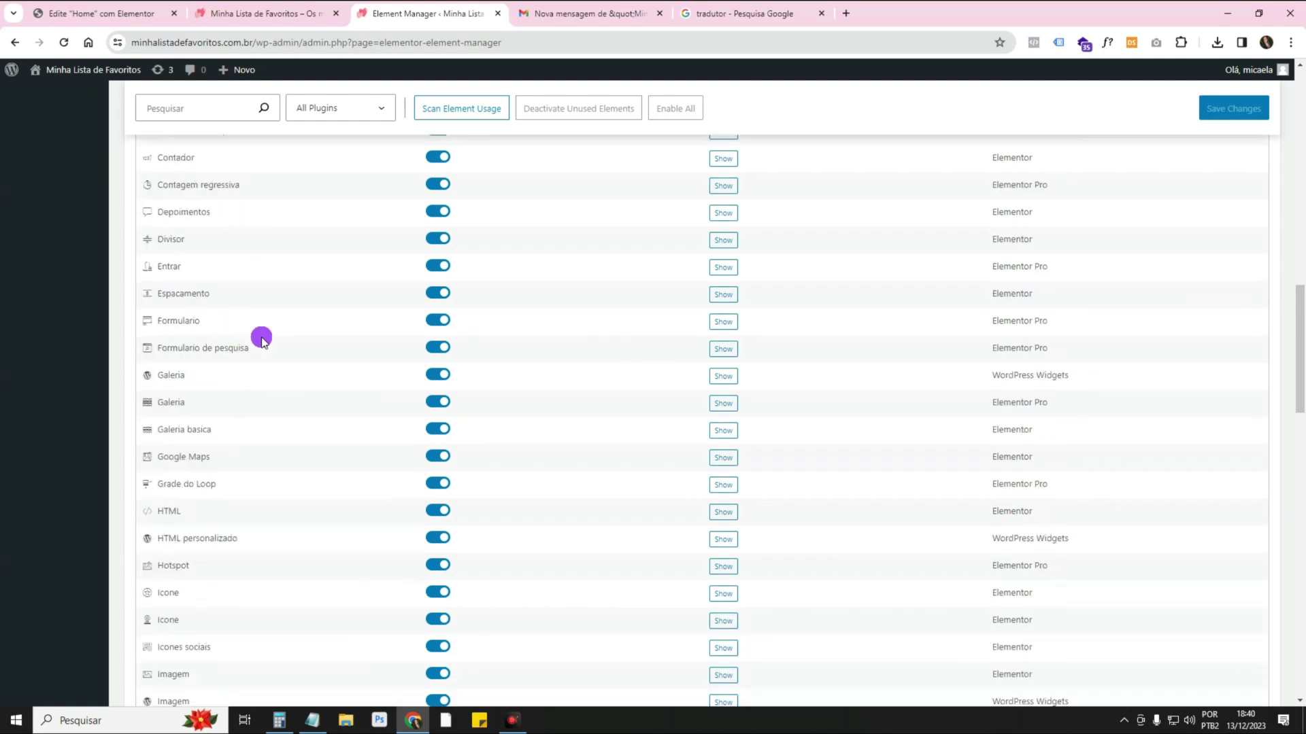
Compare the Element Manager's list with the Pro widgets in the Home page editor, and return to the Element Manager.
scroll(204, 394, "down", 3)
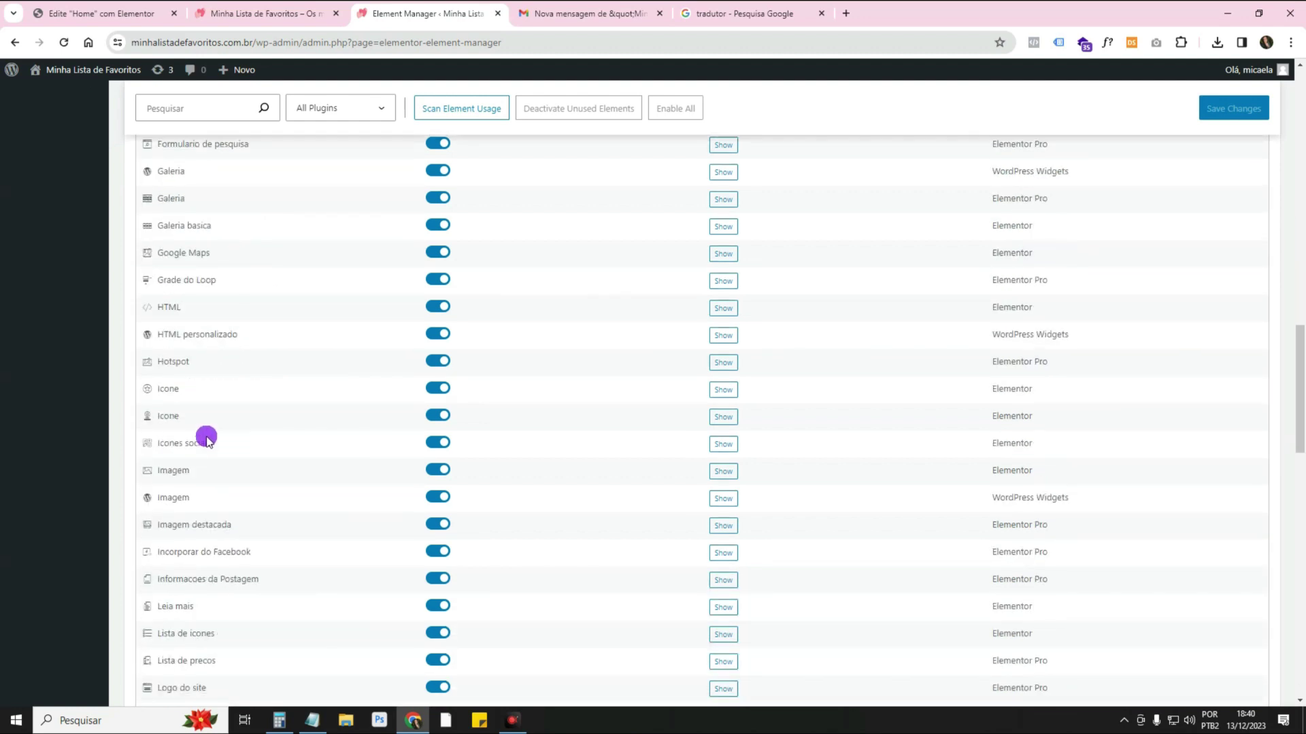
left_click(95, 13)
scroll(108, 401, "down", 6)
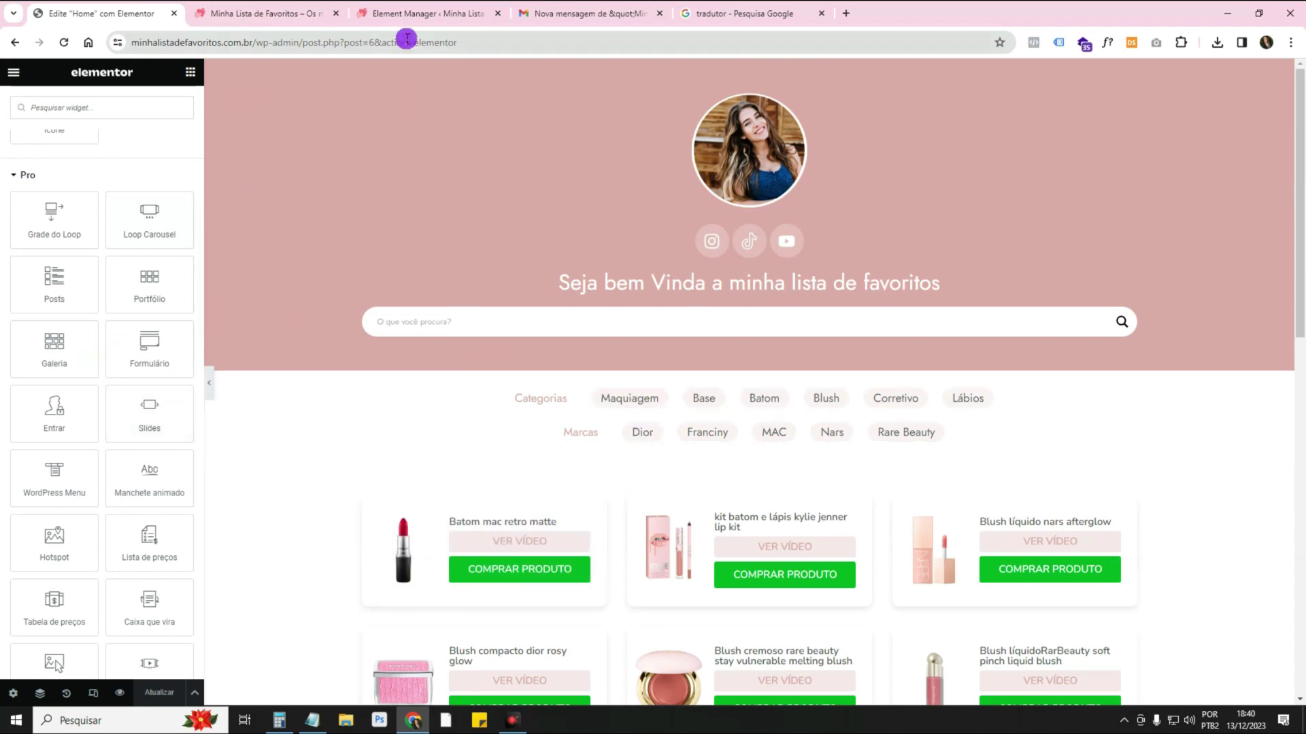
left_click(408, 14)
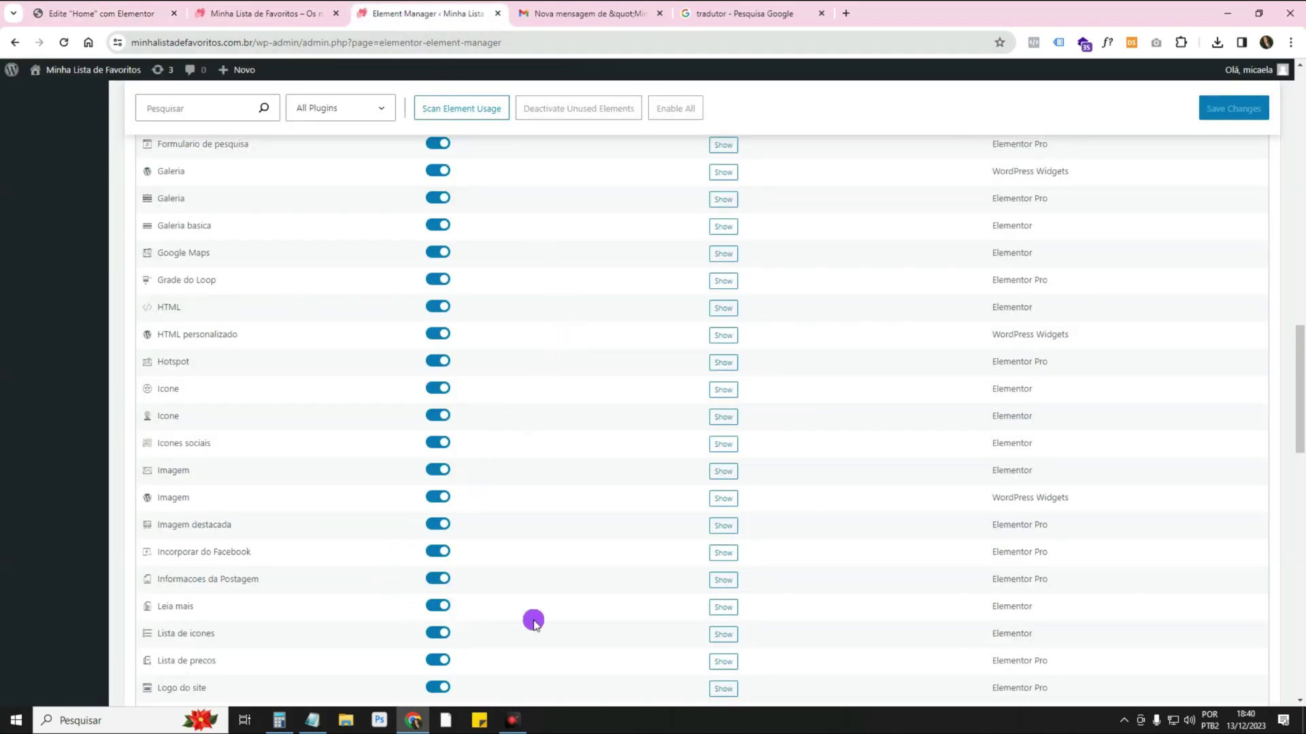
Show the elements' usage counts and examine how often each widget is used on the site.
scroll(748, 458, "up", 15)
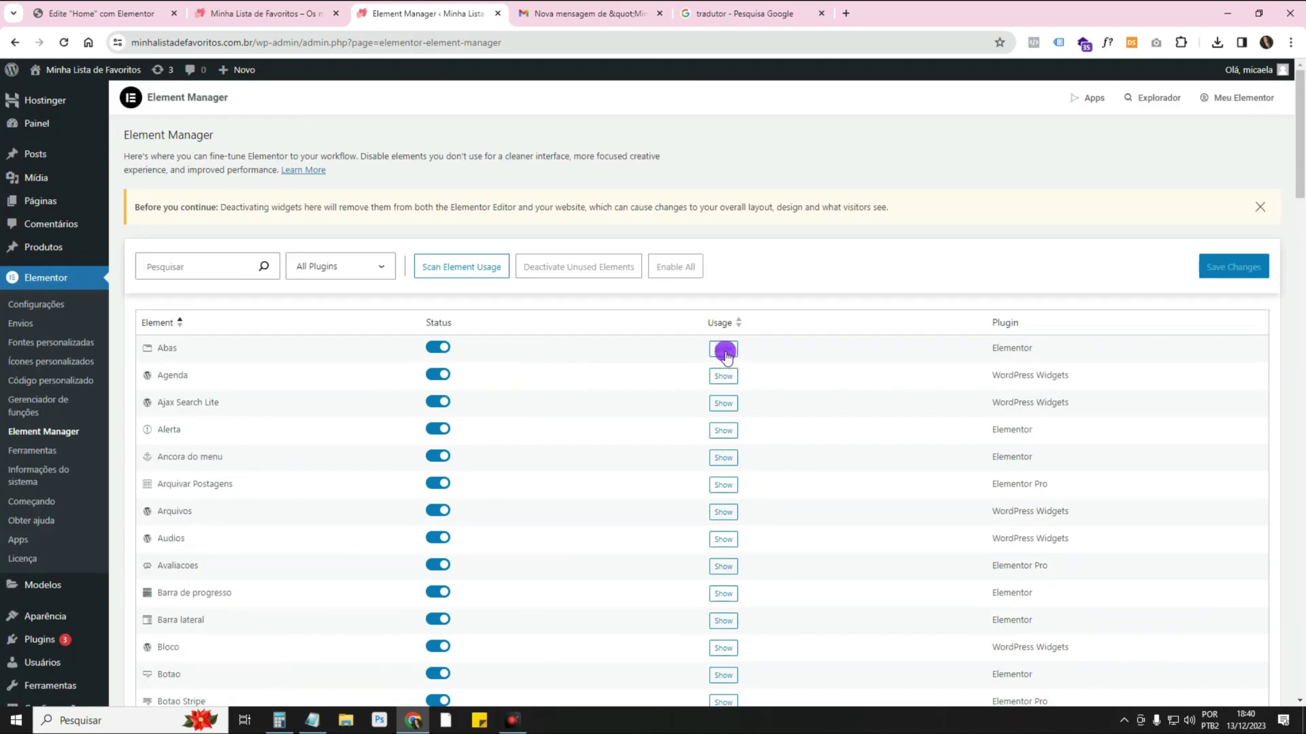
left_click(727, 355)
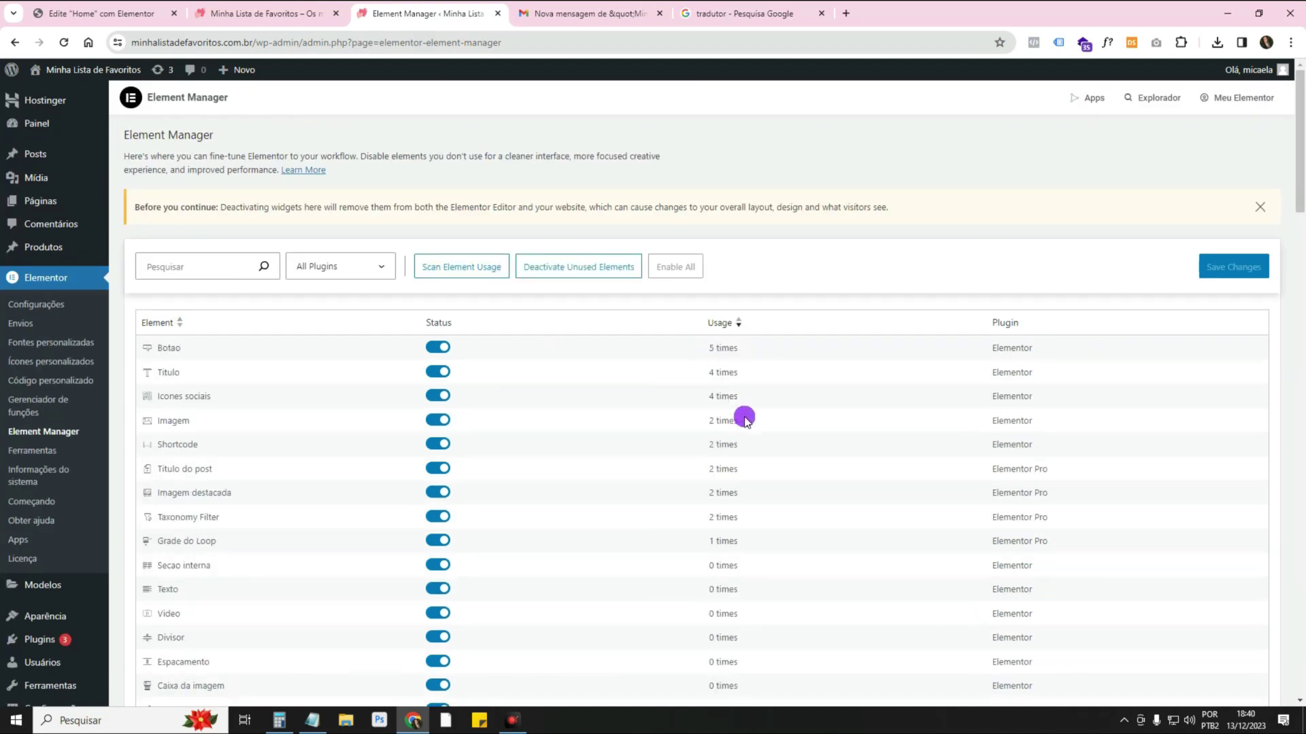
scroll(752, 452, "down", 3)
scroll(753, 452, "down", 3)
scroll(753, 461, "up", 5)
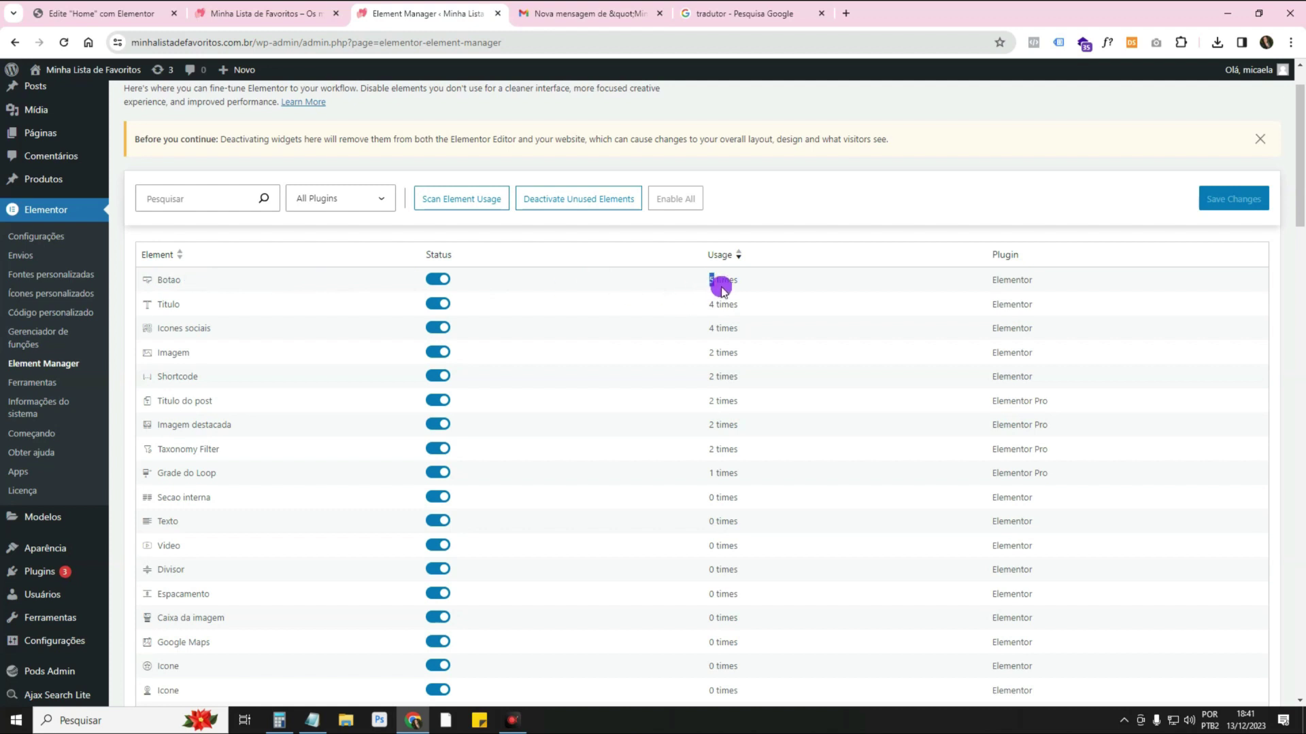
scroll(723, 347, "down", 19)
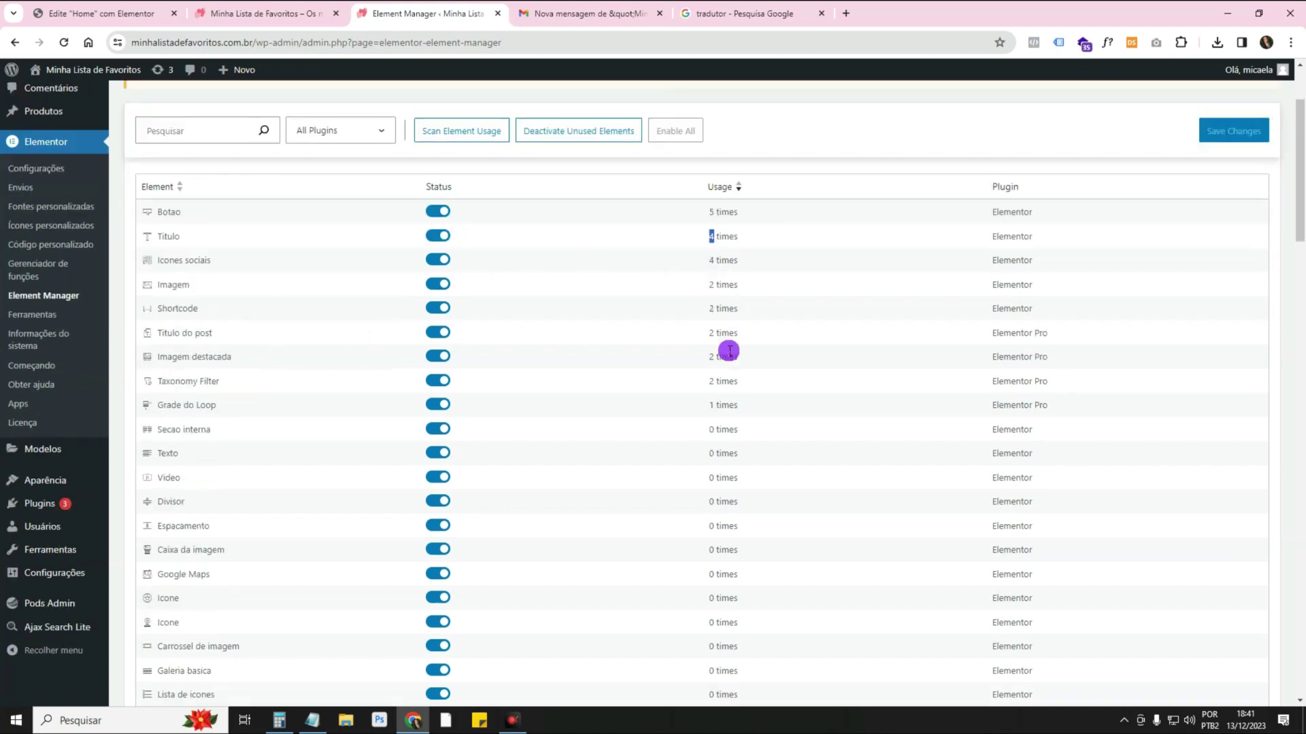
scroll(727, 313, "down", 6)
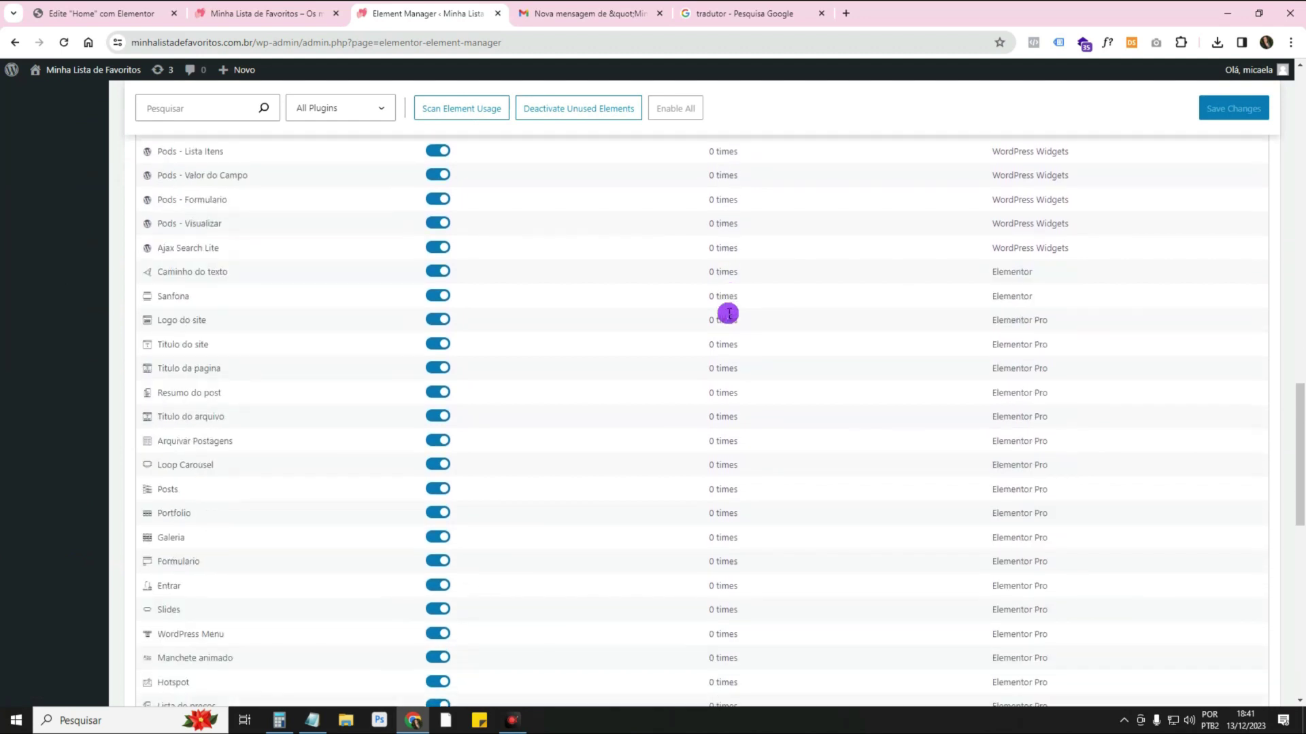
scroll(727, 314, "down", 6)
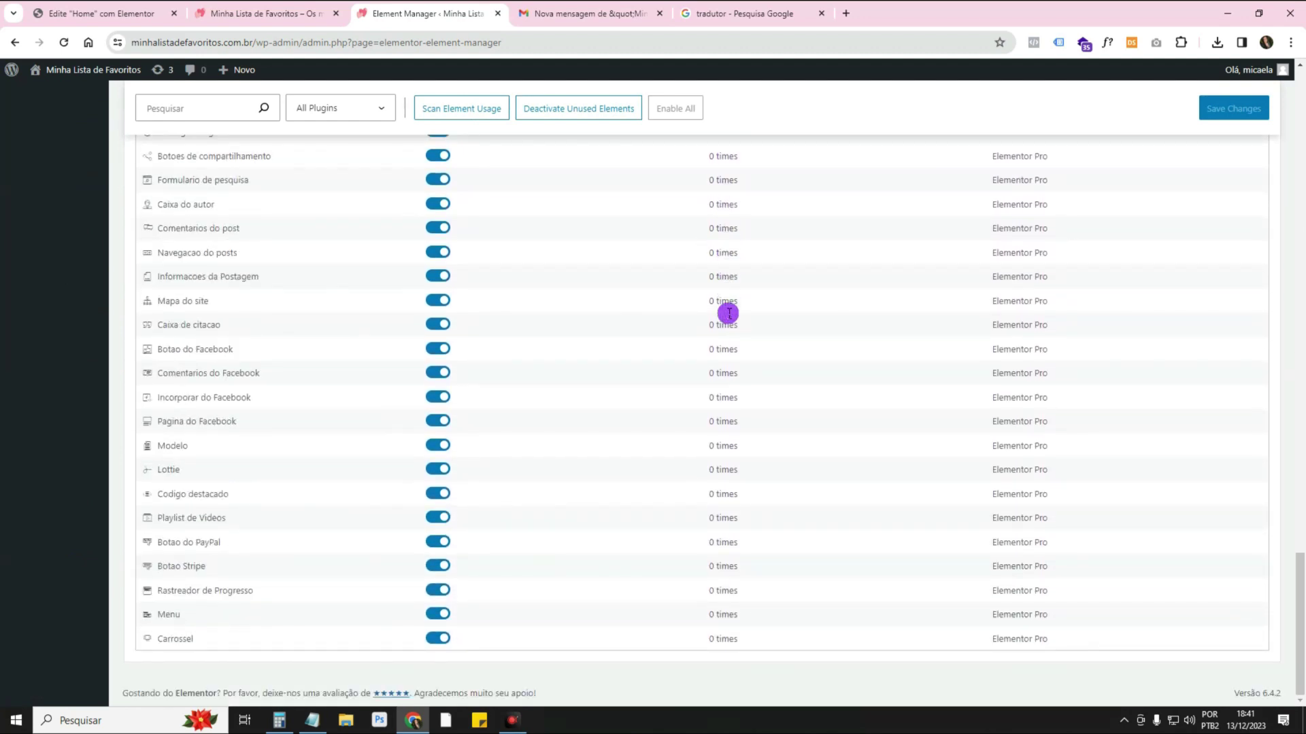
scroll(227, 616, "up", 5)
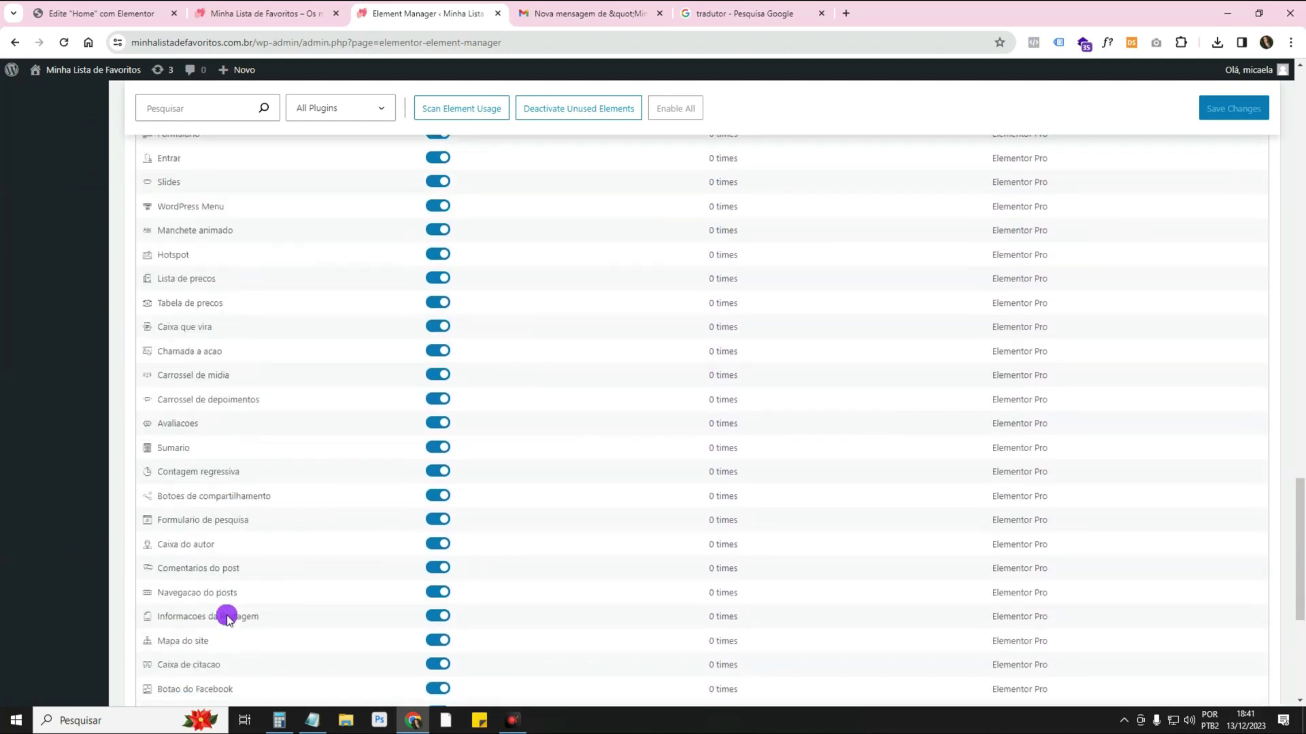
scroll(227, 616, "up", 15)
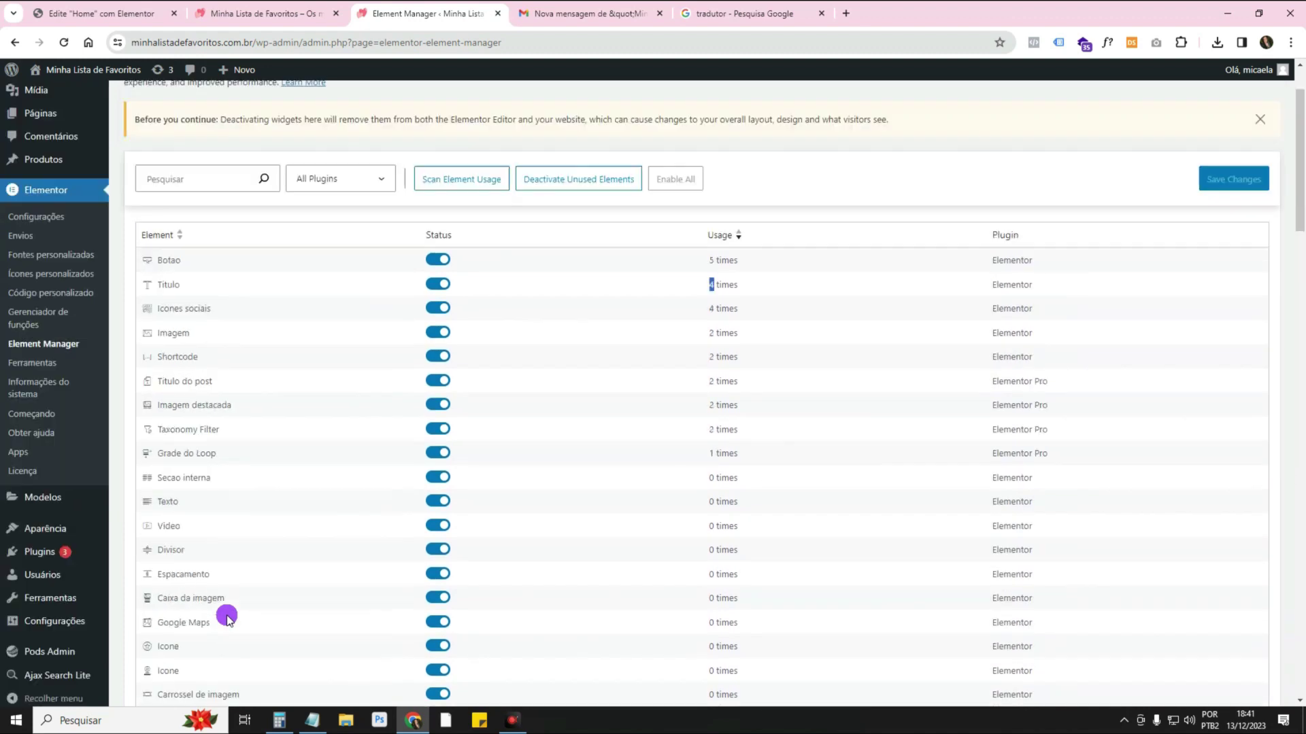
Deactivate the Carrossel and Menu widgets at the end of the list, and reactivate both.
scroll(227, 616, "down", 20)
left_click(437, 637)
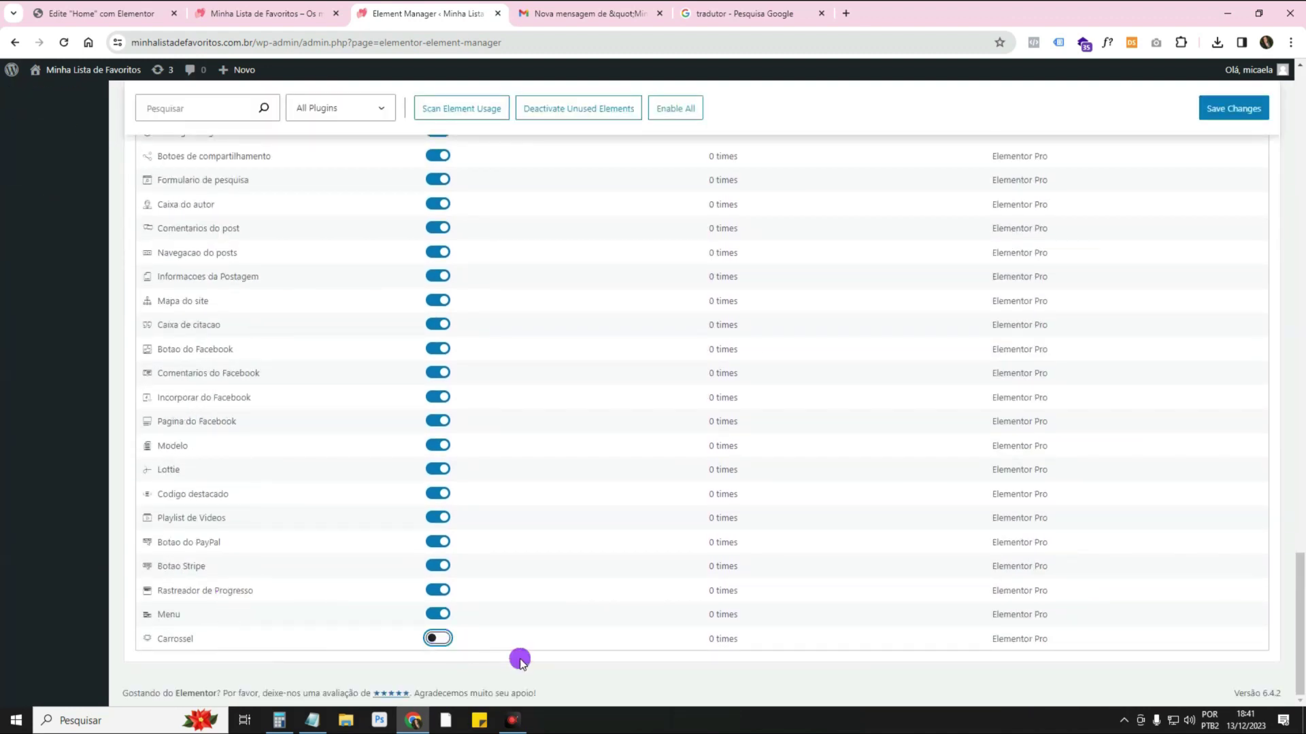
left_click(435, 614)
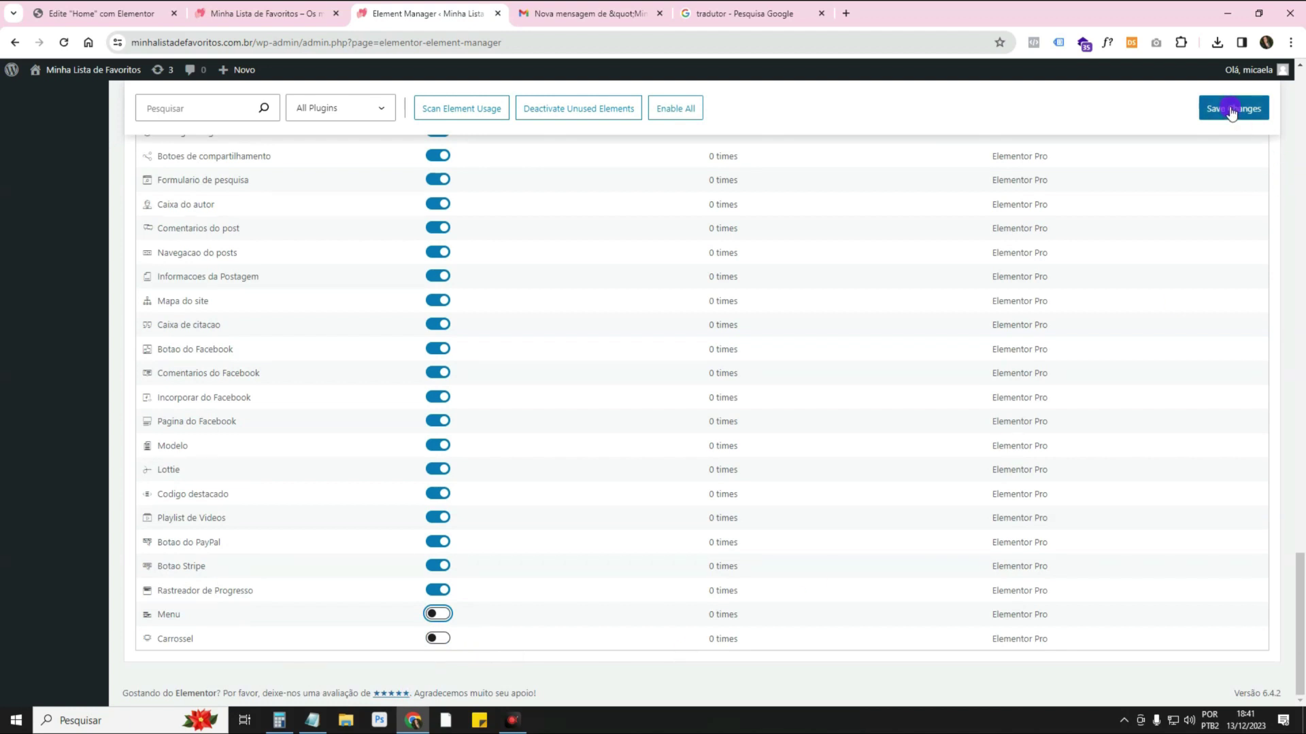
left_click(438, 614)
left_click(437, 638)
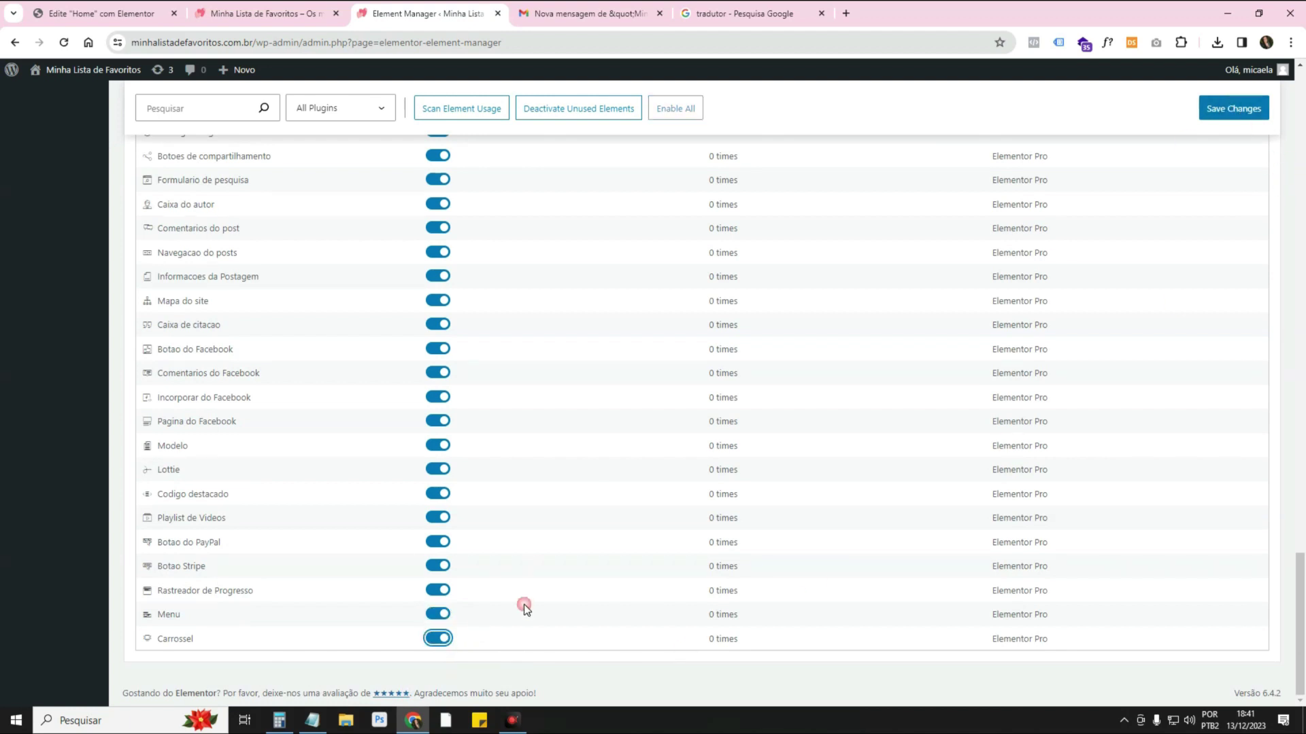
Translate the Element Manager page into Portuguese and dismiss the translation popup.
scroll(610, 560, "up", 10)
scroll(609, 559, "up", 15)
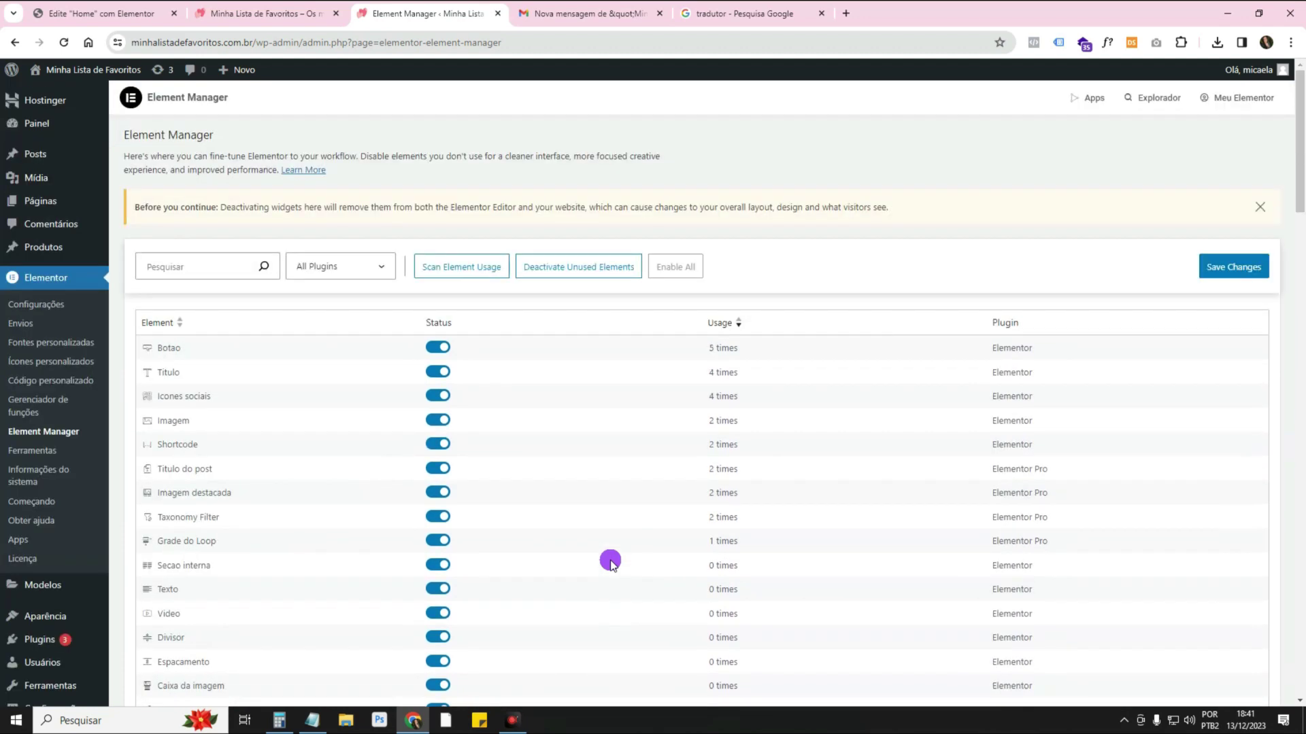
right_click(899, 175)
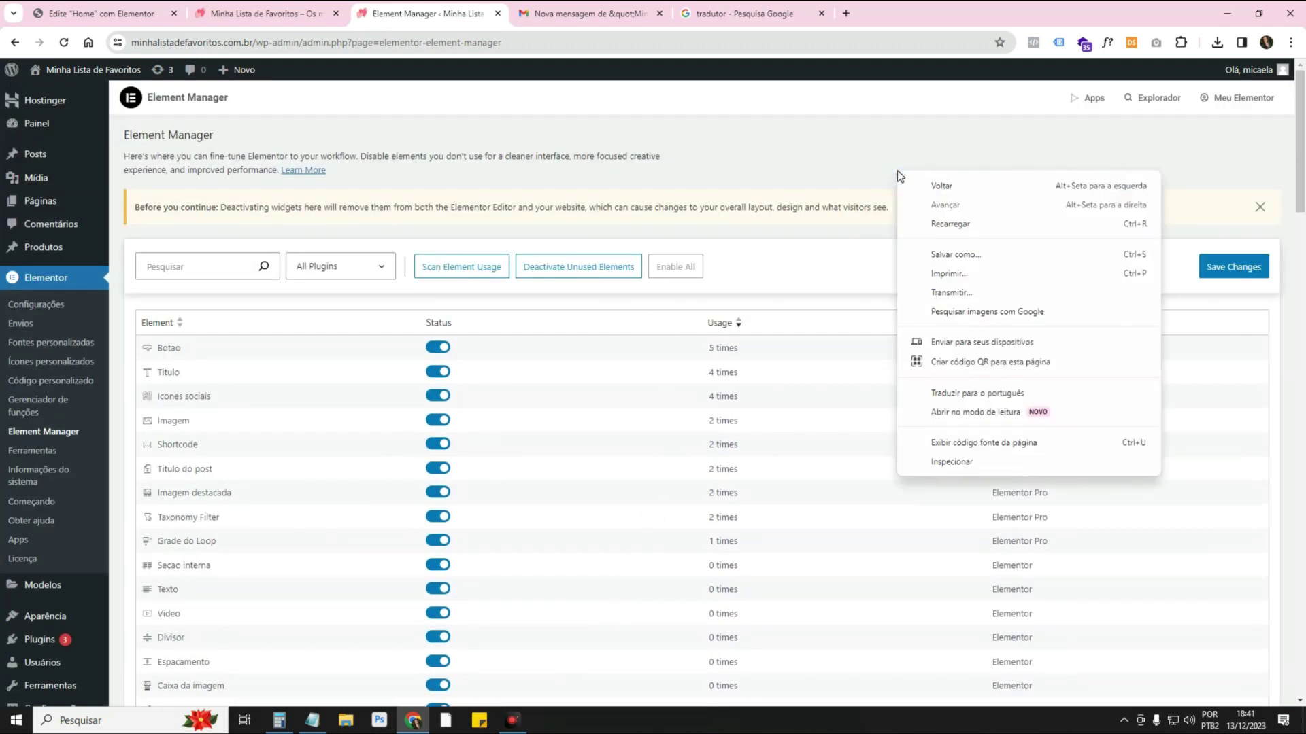
left_click(1072, 397)
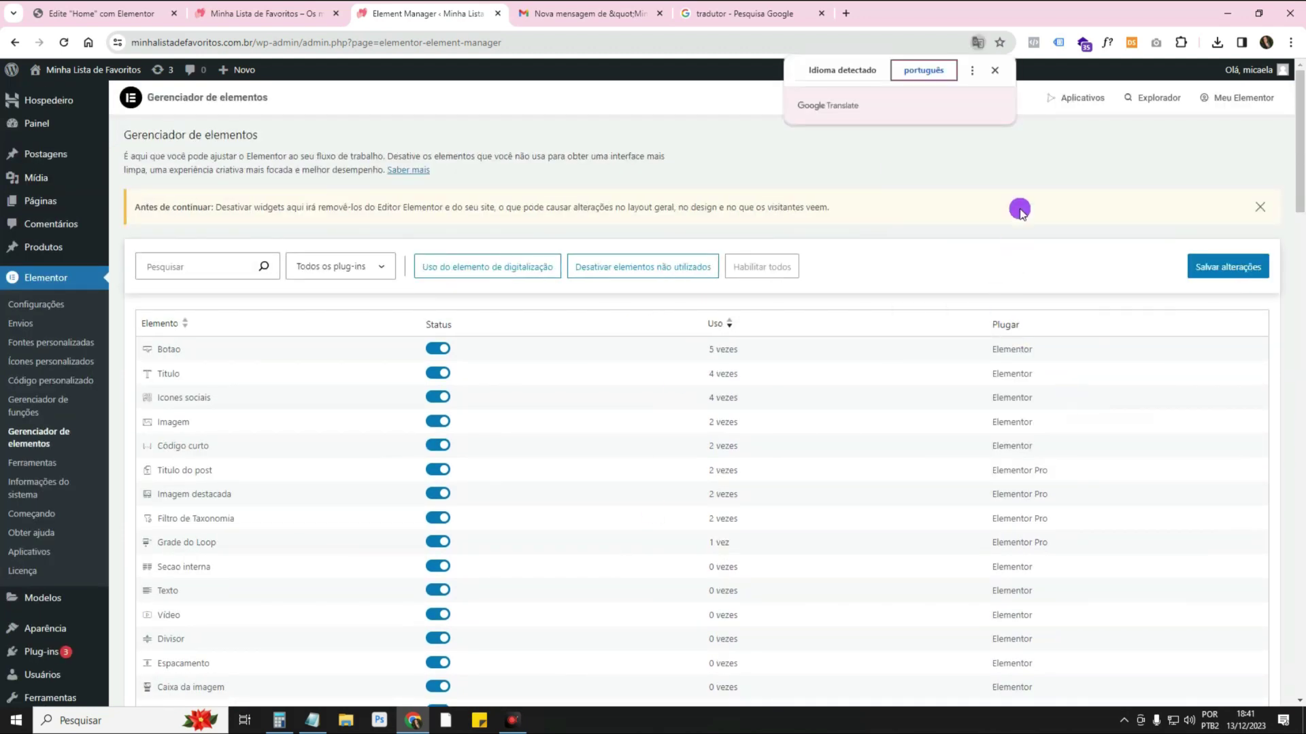
left_click(995, 70)
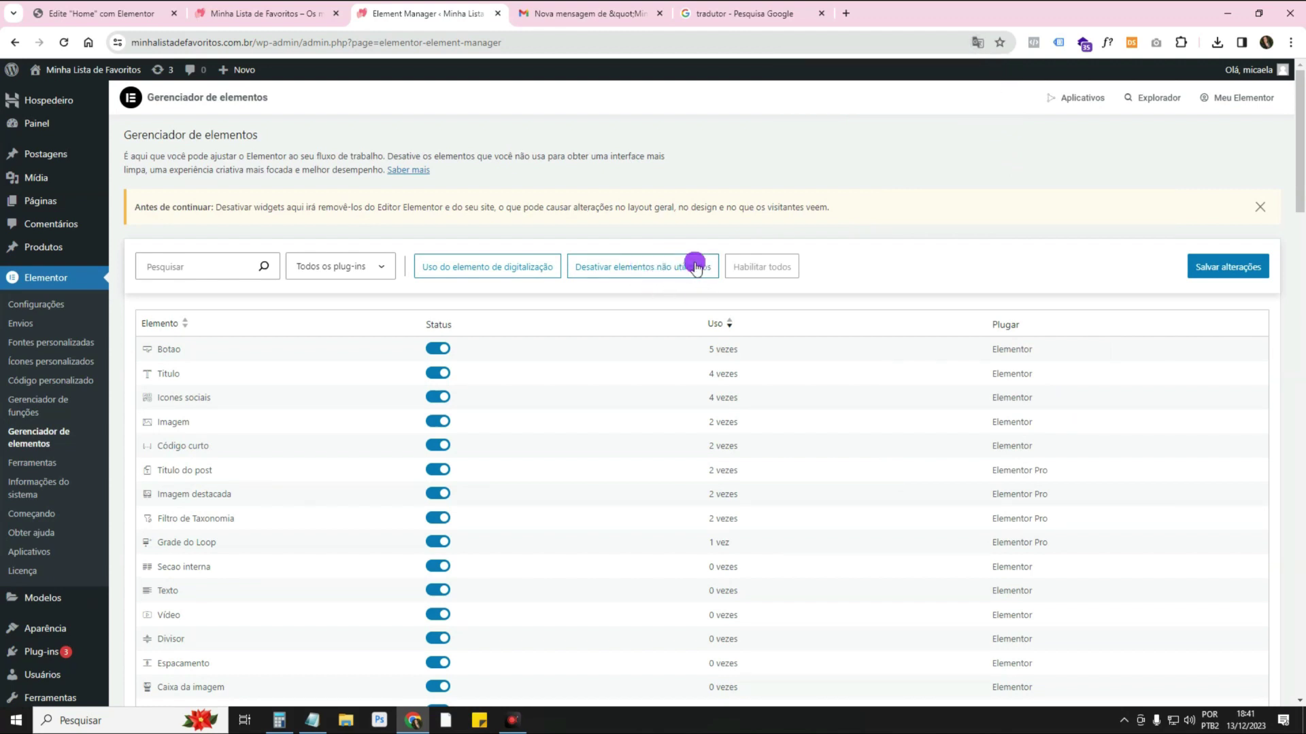
Review the widgets with no usage and try deactivating all unused elements at once.
scroll(743, 341, "down", 5)
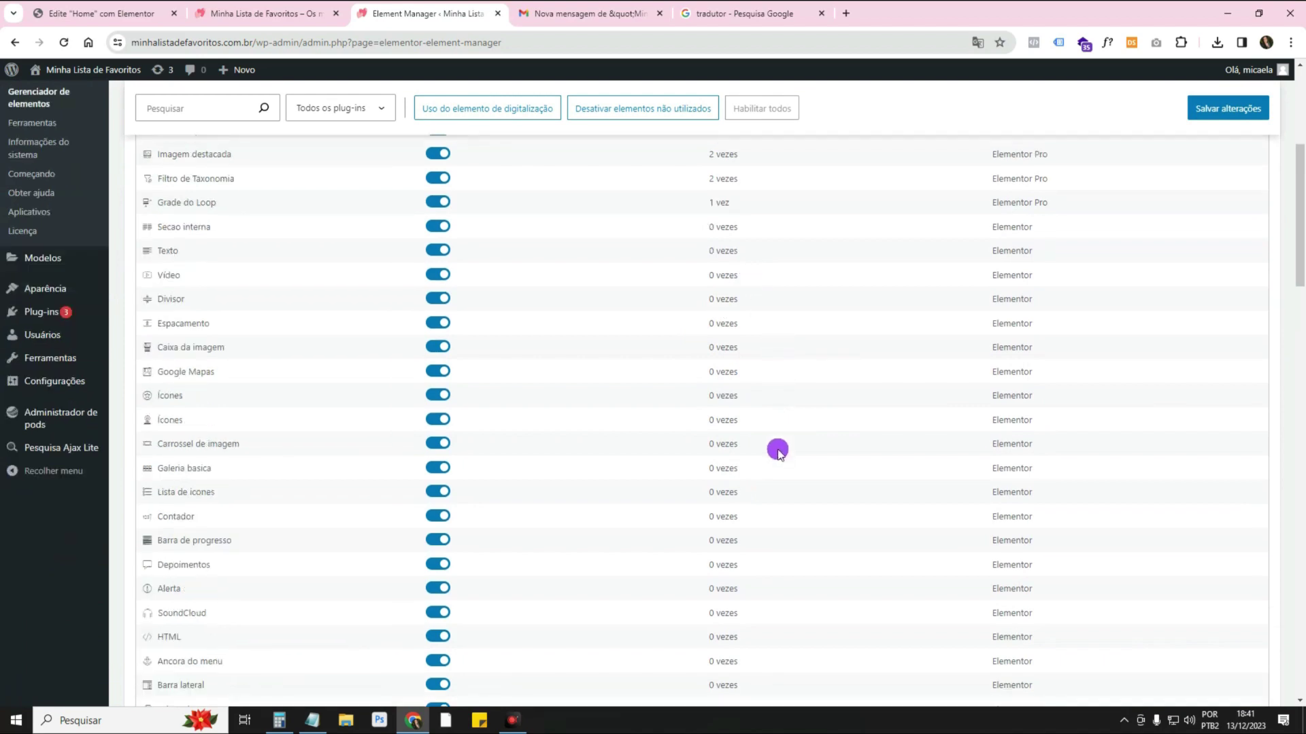
scroll(778, 452, "down", 2)
scroll(452, 387, "up", 1)
scroll(448, 360, "down", 3)
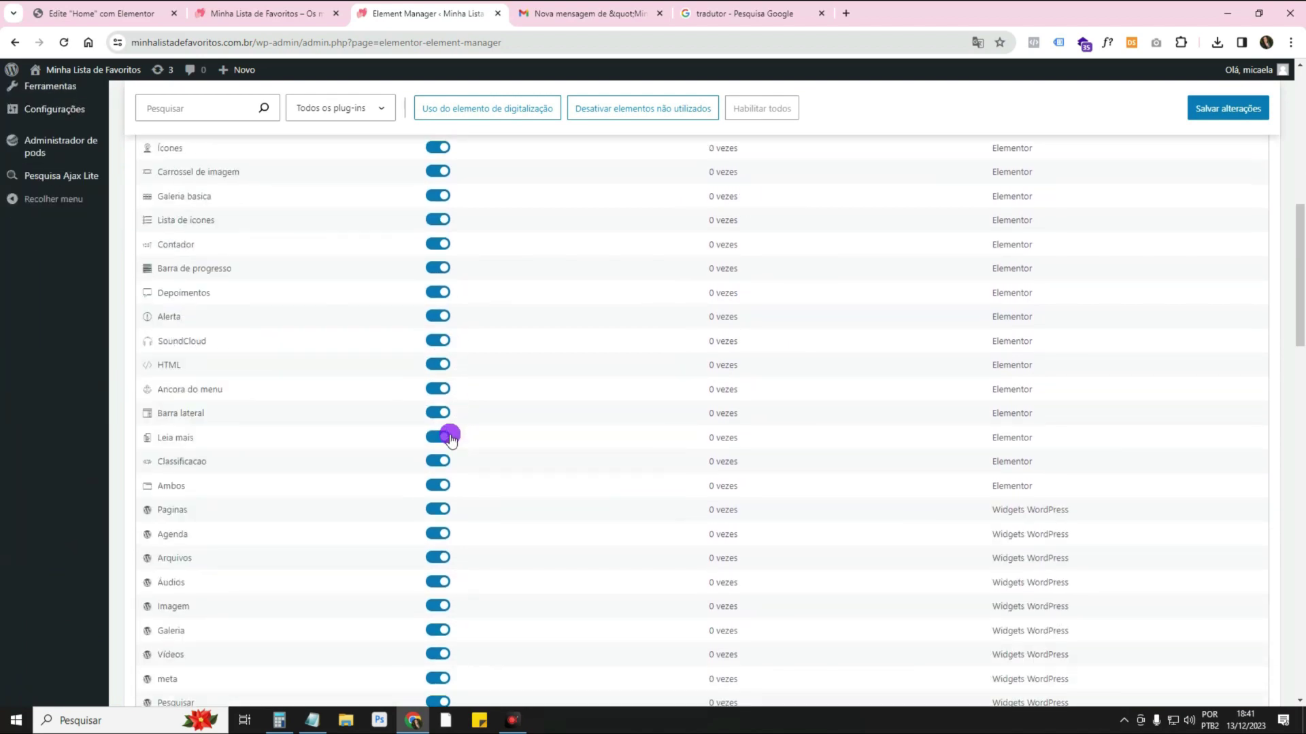
scroll(452, 469, "down", 10)
scroll(451, 519, "up", 5)
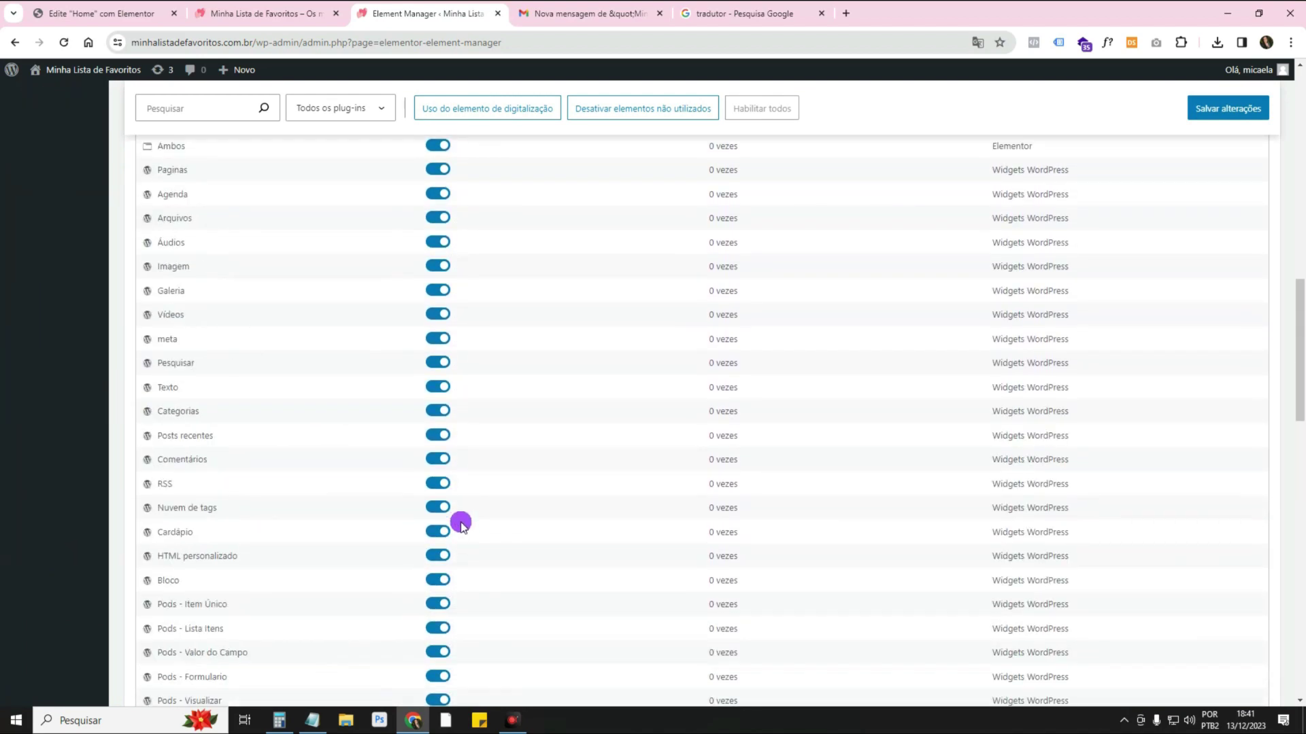
scroll(459, 520, "up", 15)
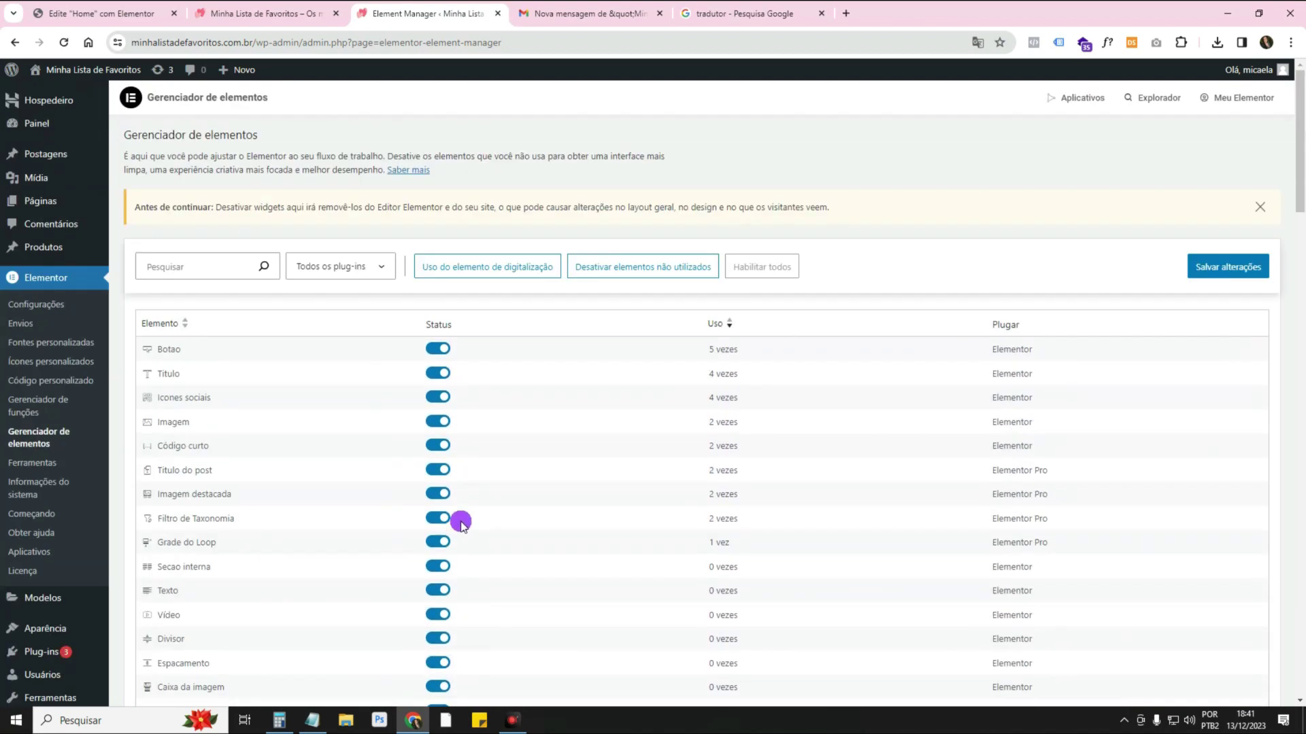
left_click(675, 270)
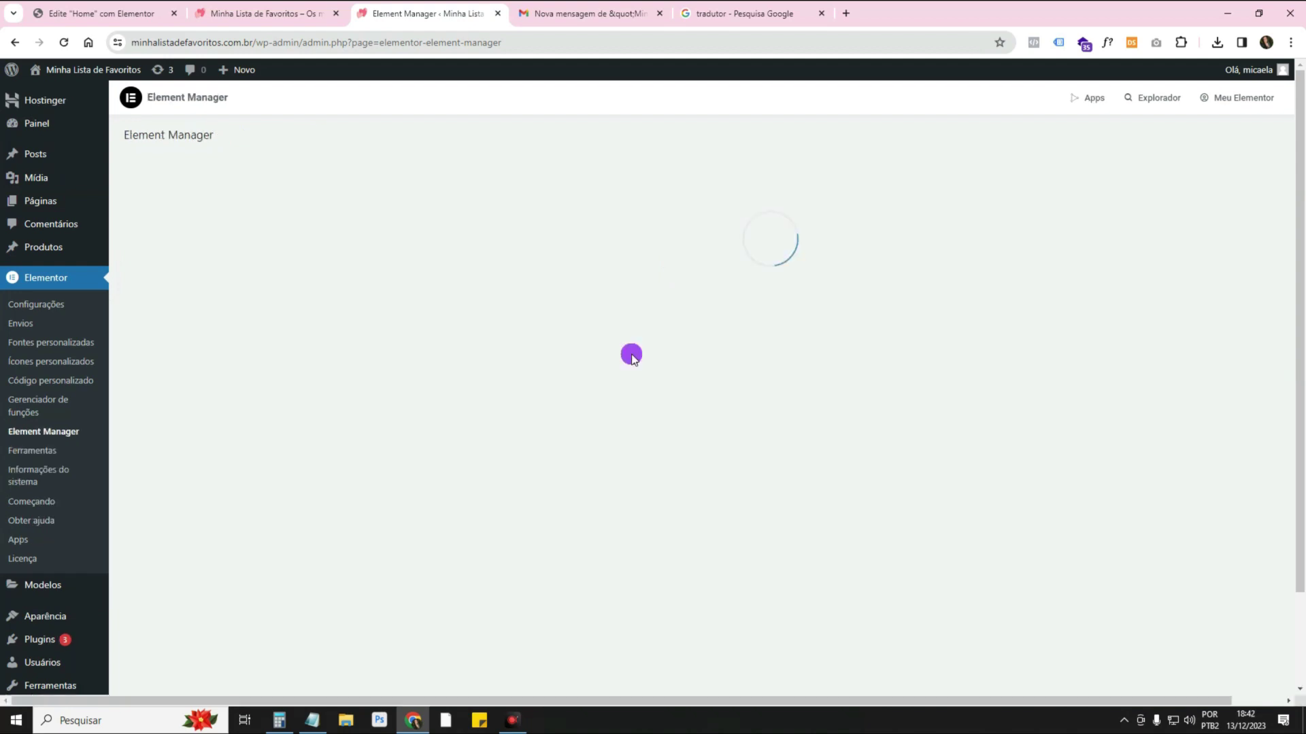
Look over the element list and its statuses, and view the plugin filter options.
scroll(469, 401, "down", 4)
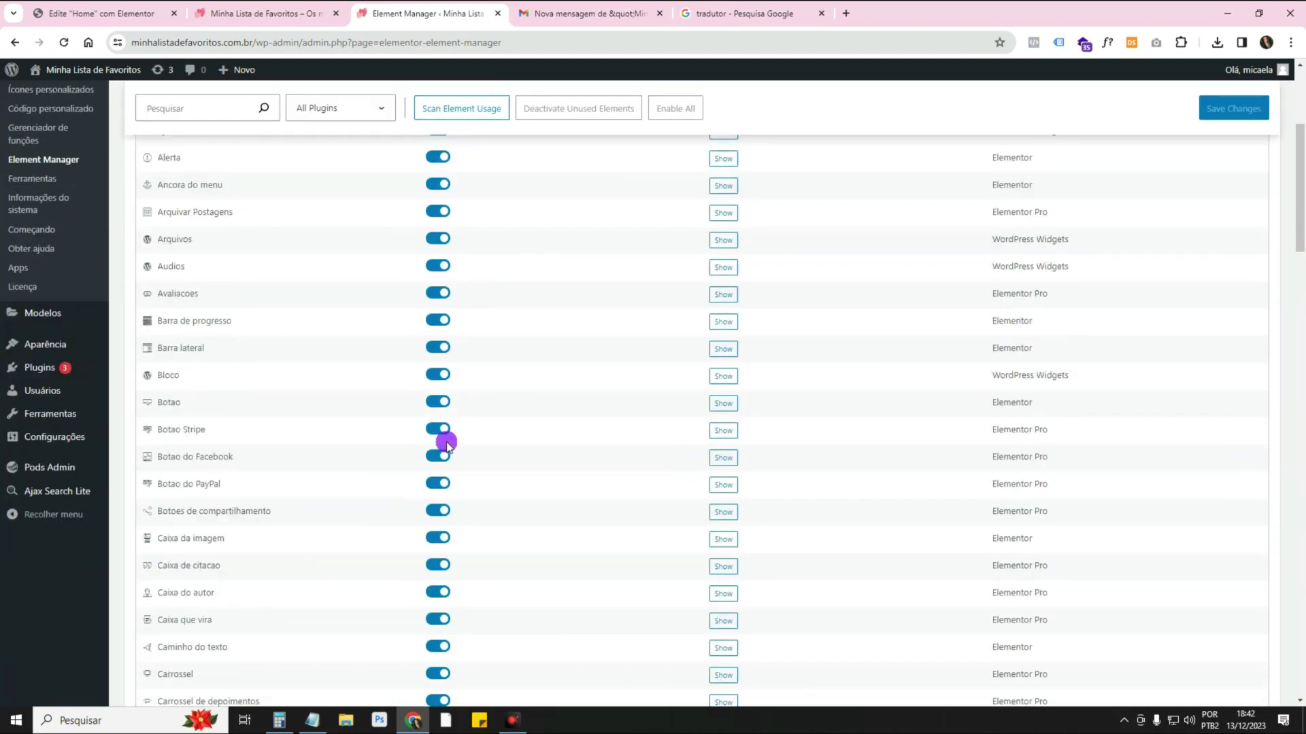
scroll(448, 476, "down", 4)
scroll(575, 504, "up", 8)
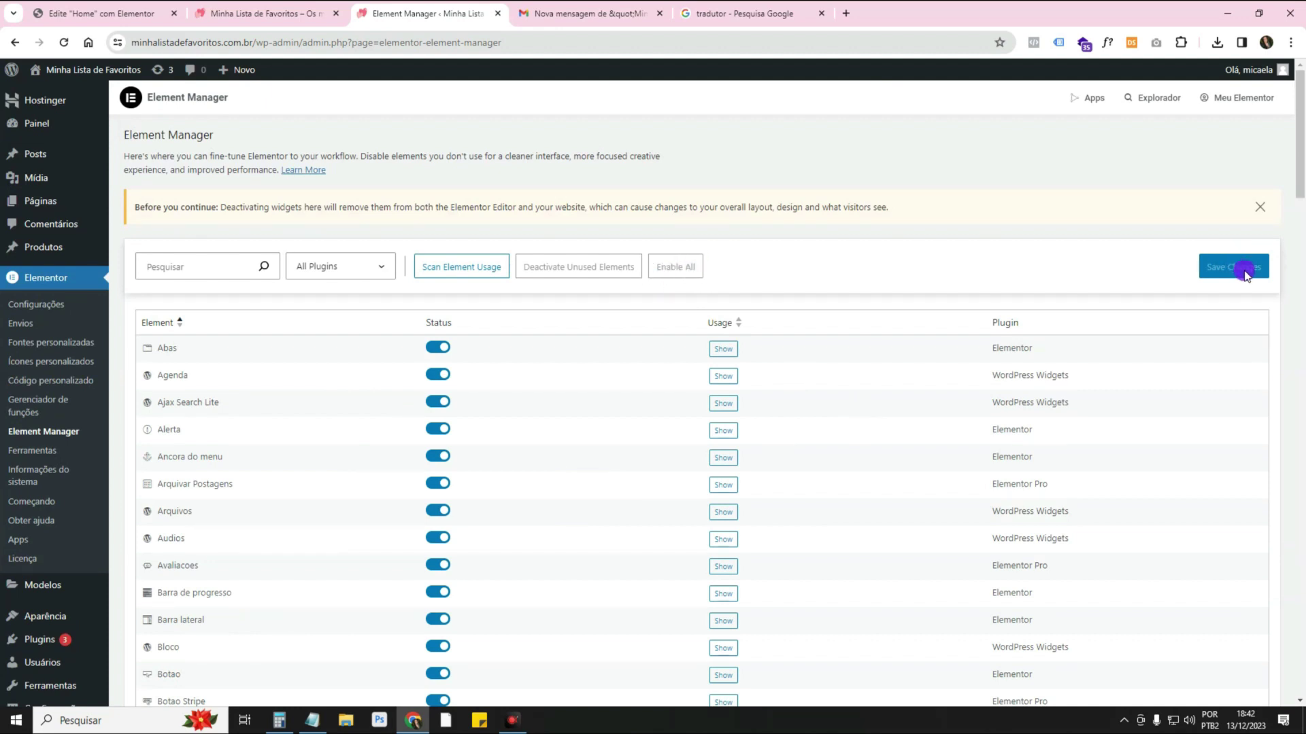
left_click(365, 272)
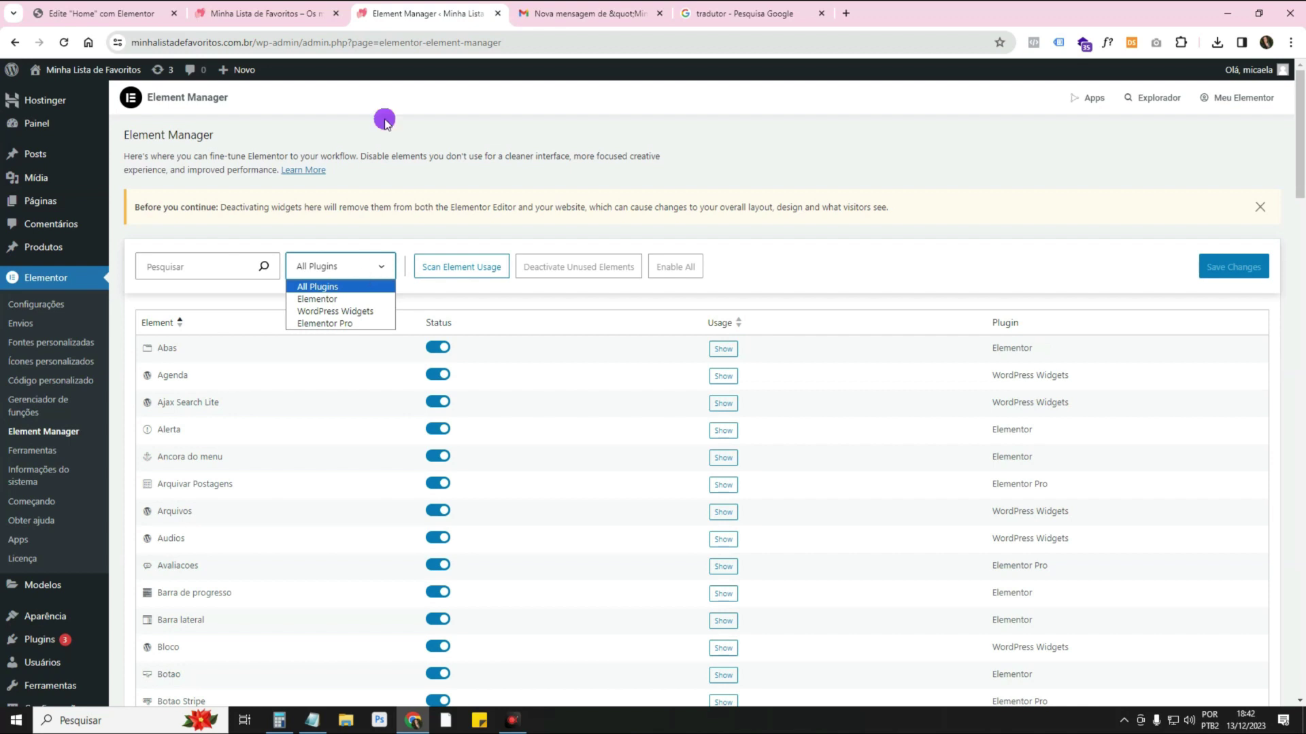
Return to the Home page's Elementor editor, collapse the Pro category, and look through the widgets in the WordPress category.
left_click(320, 18)
left_click(113, 17)
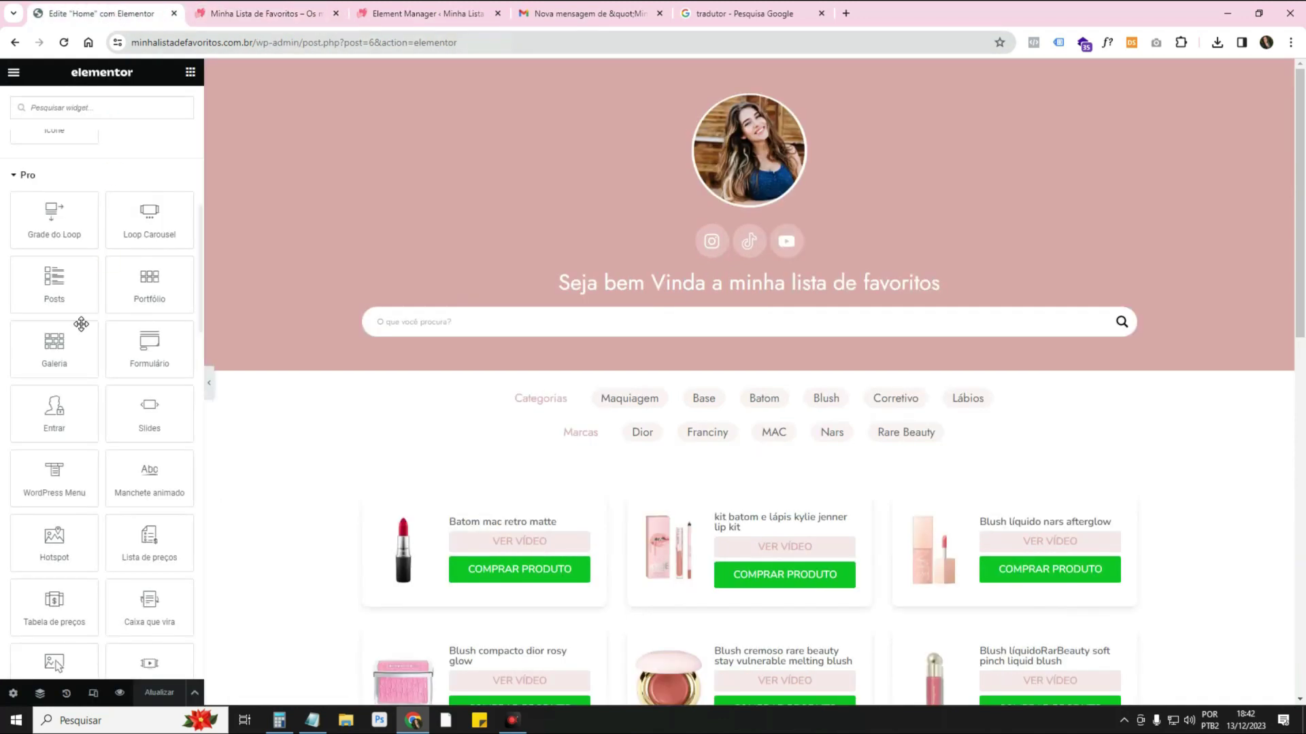
left_click(34, 176)
left_click(48, 208)
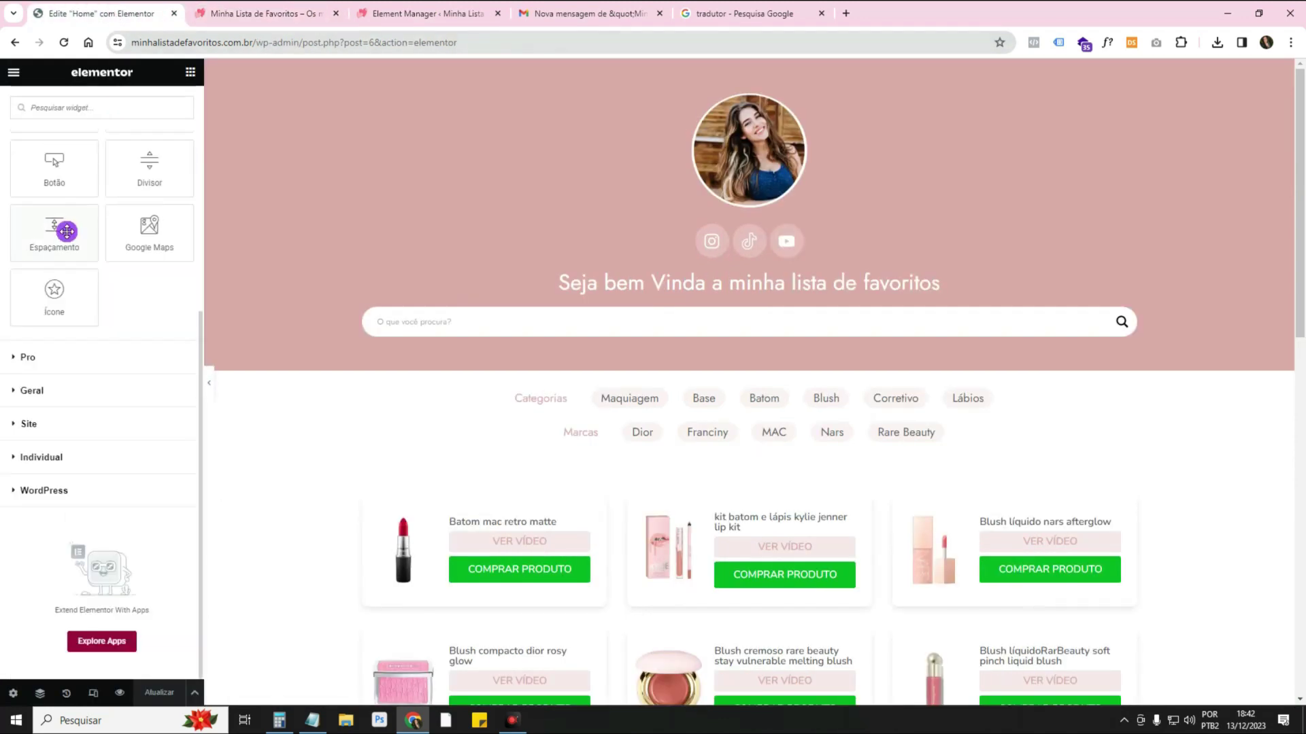
left_click(68, 490)
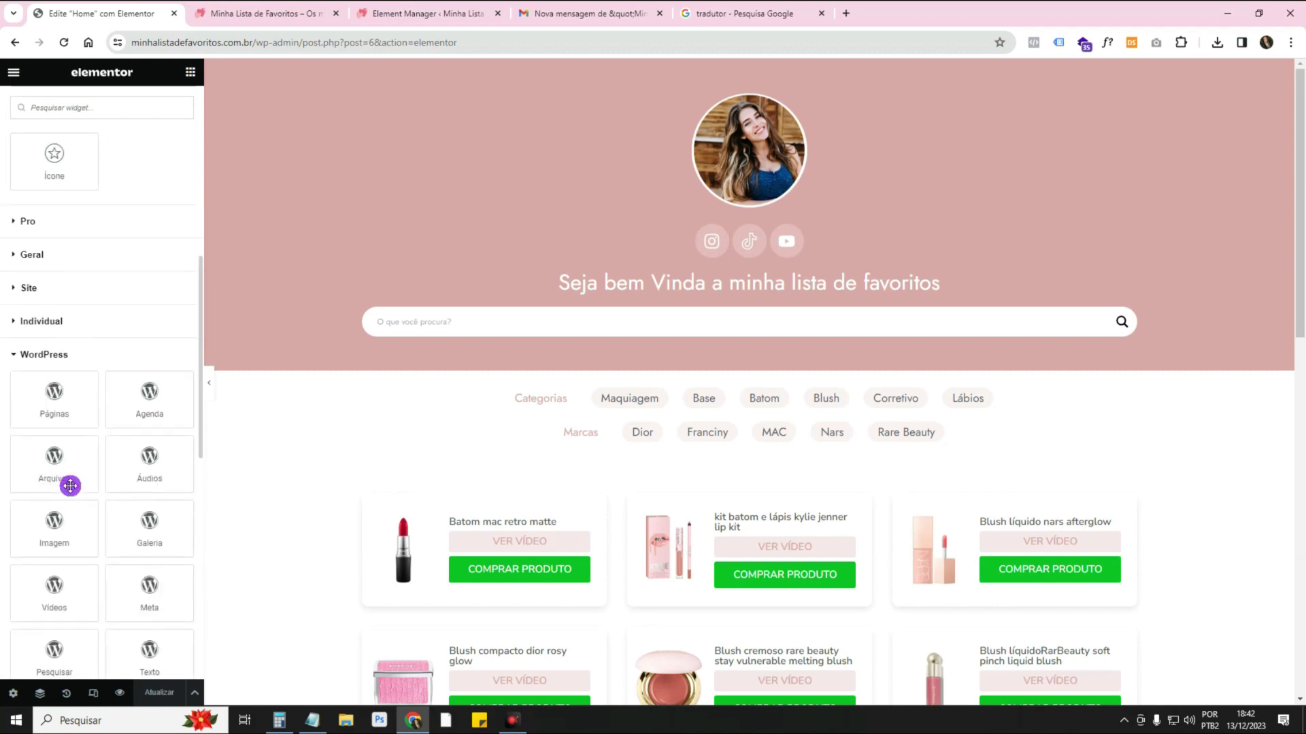
scroll(67, 487, "down", 5)
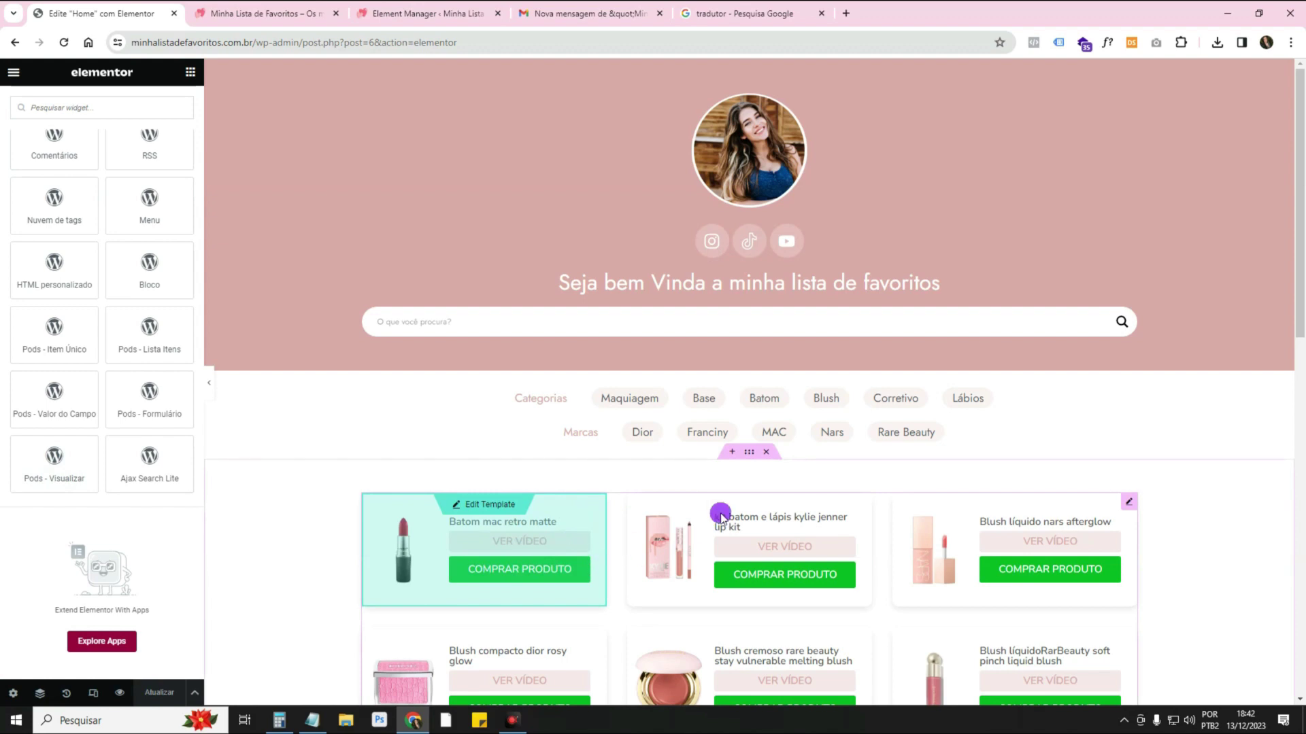
scroll(163, 442, "up", 2)
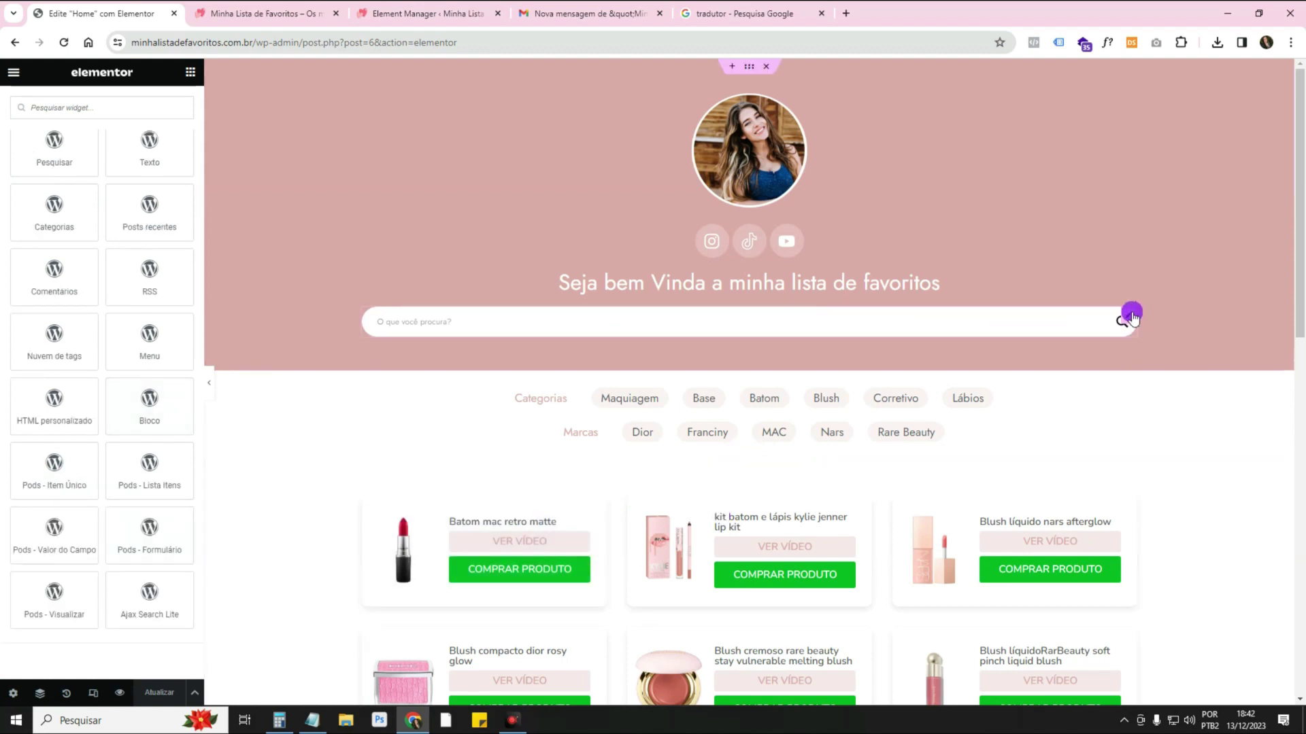
Return to the Element Manager, filter the list by Elementor and by Elementor Pro, and restore the All Plugins view.
left_click(251, 15)
left_click(448, 15)
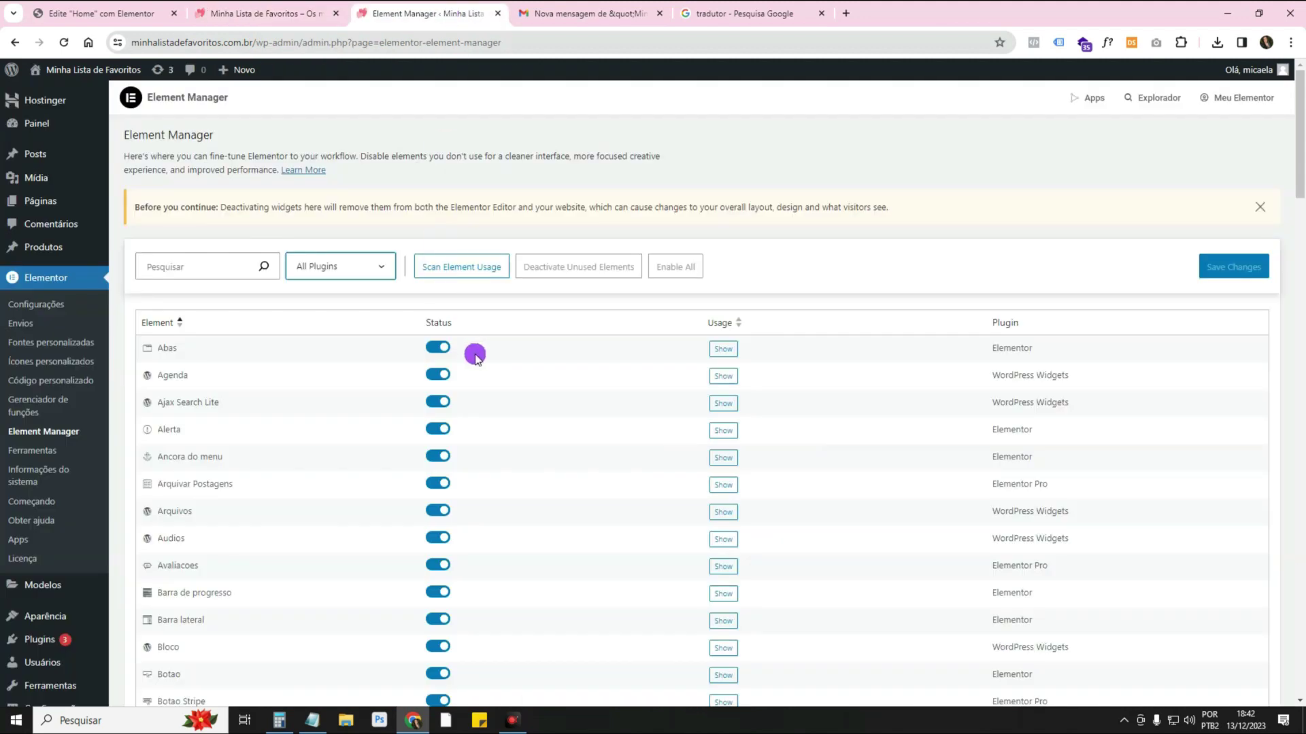
scroll(469, 351, "down", 1)
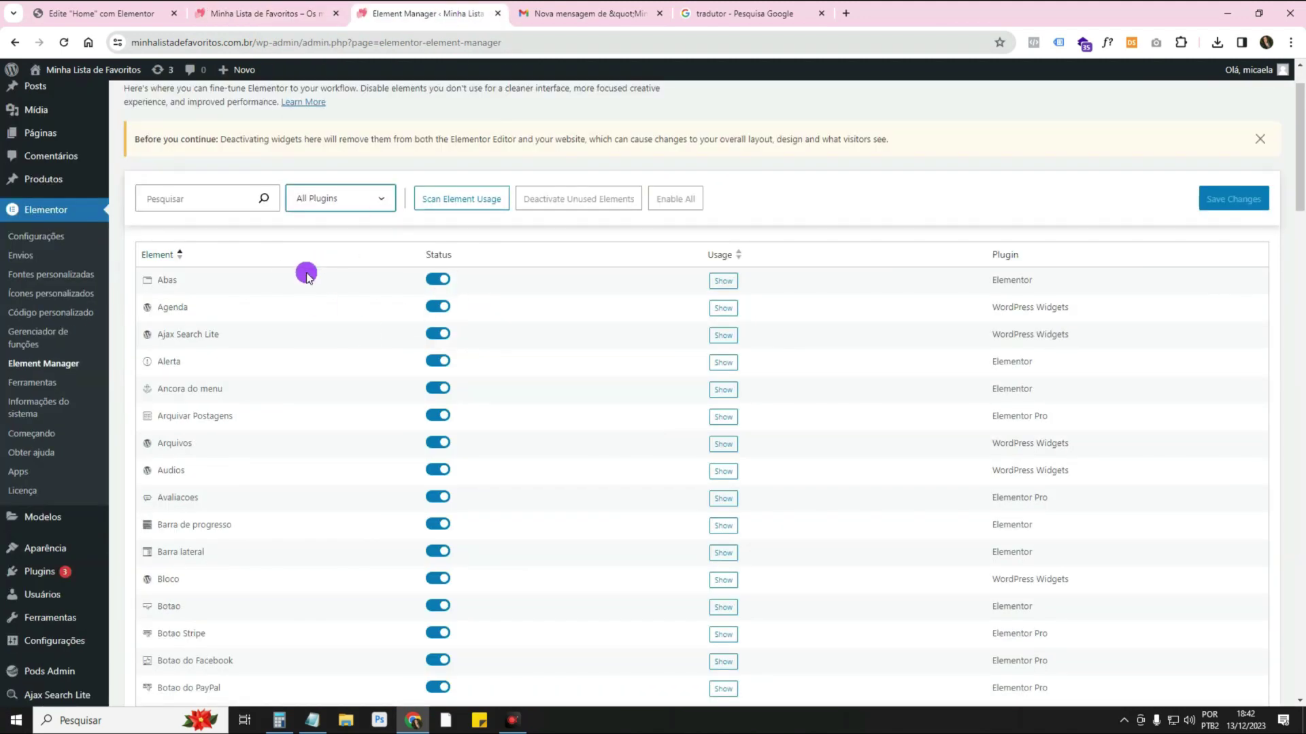
left_click(351, 203)
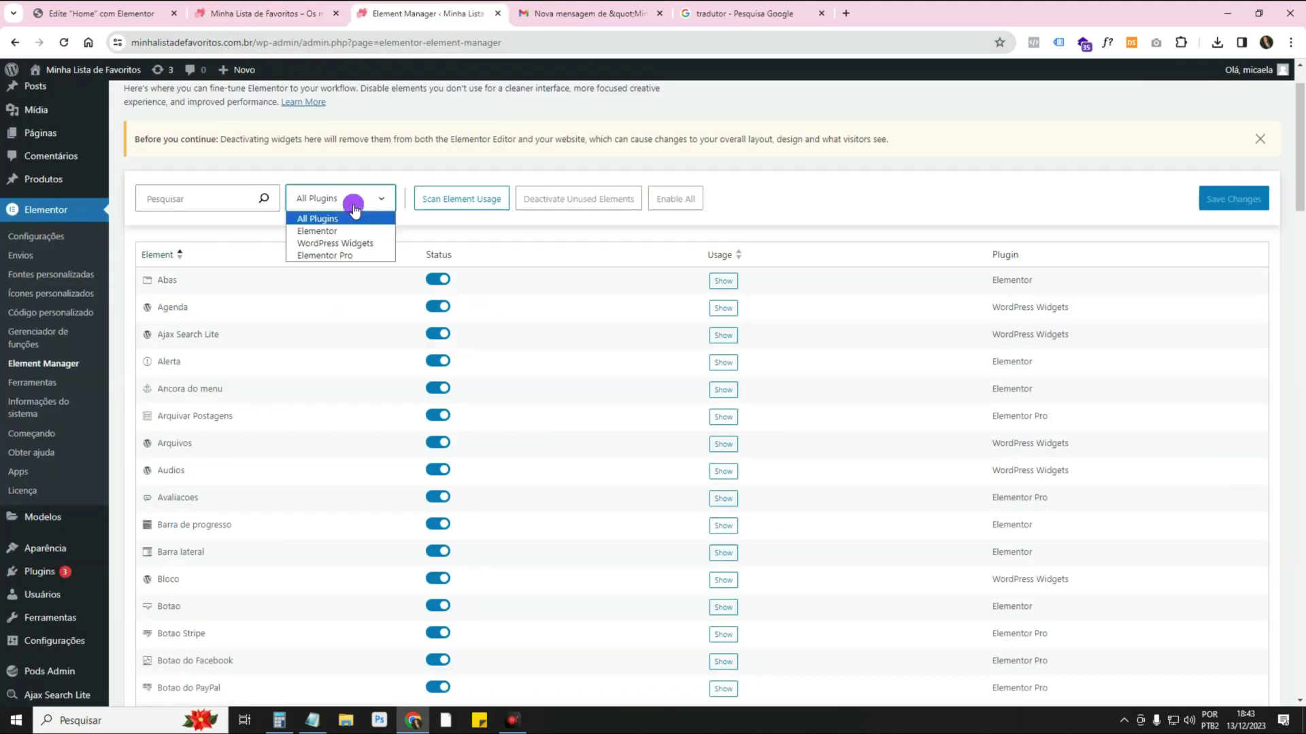
left_click(339, 230)
left_click(361, 196)
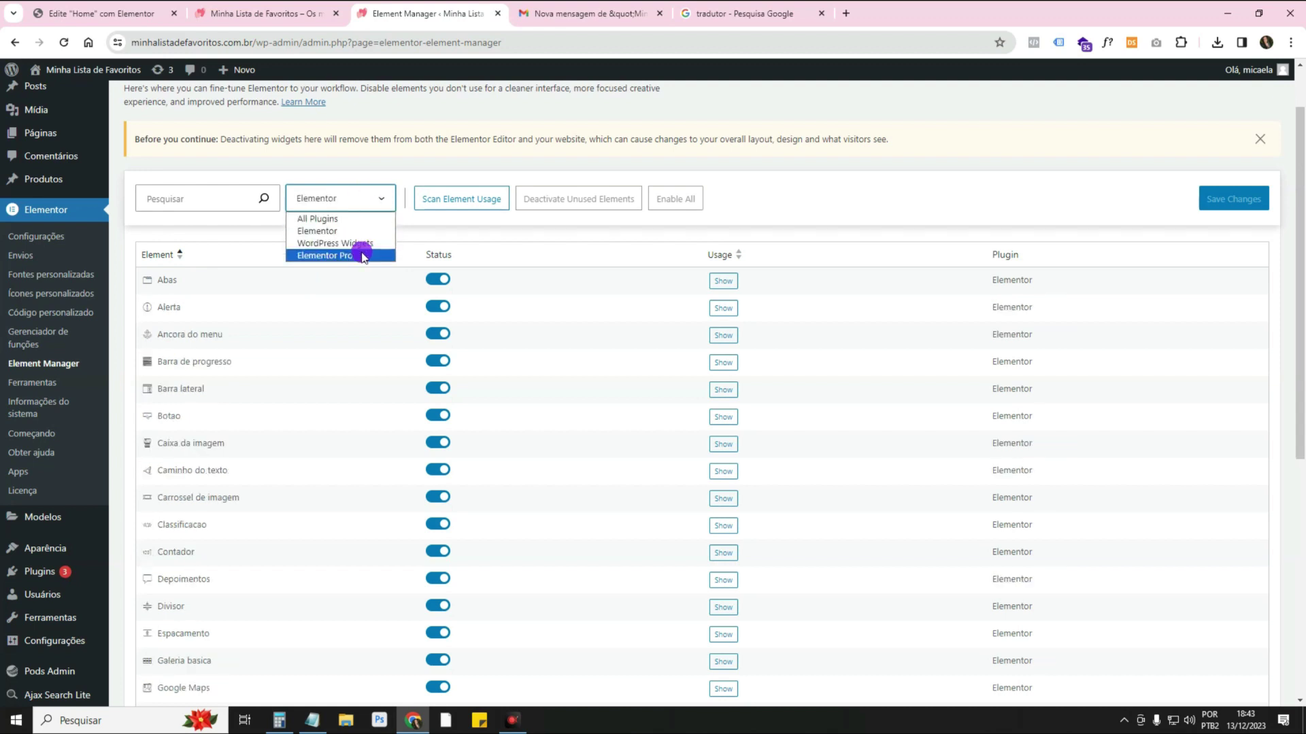
left_click(359, 255)
left_click(375, 204)
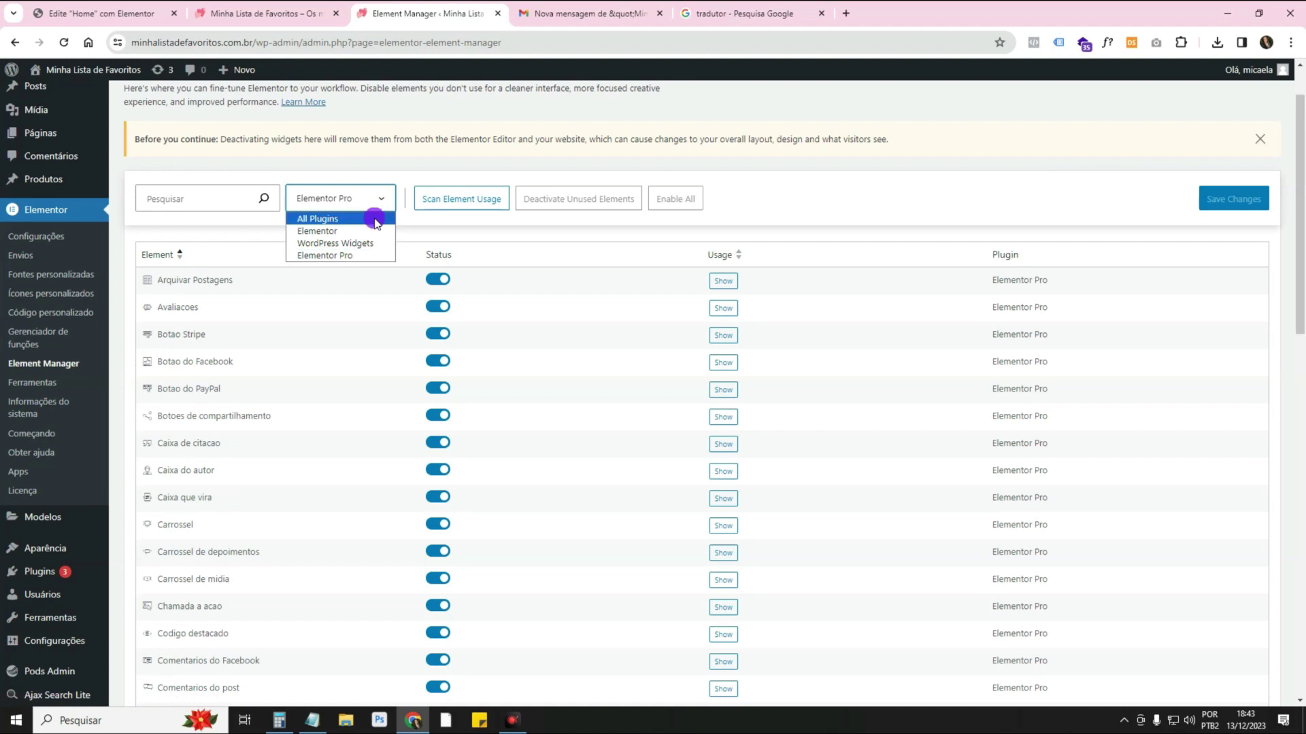
left_click(371, 218)
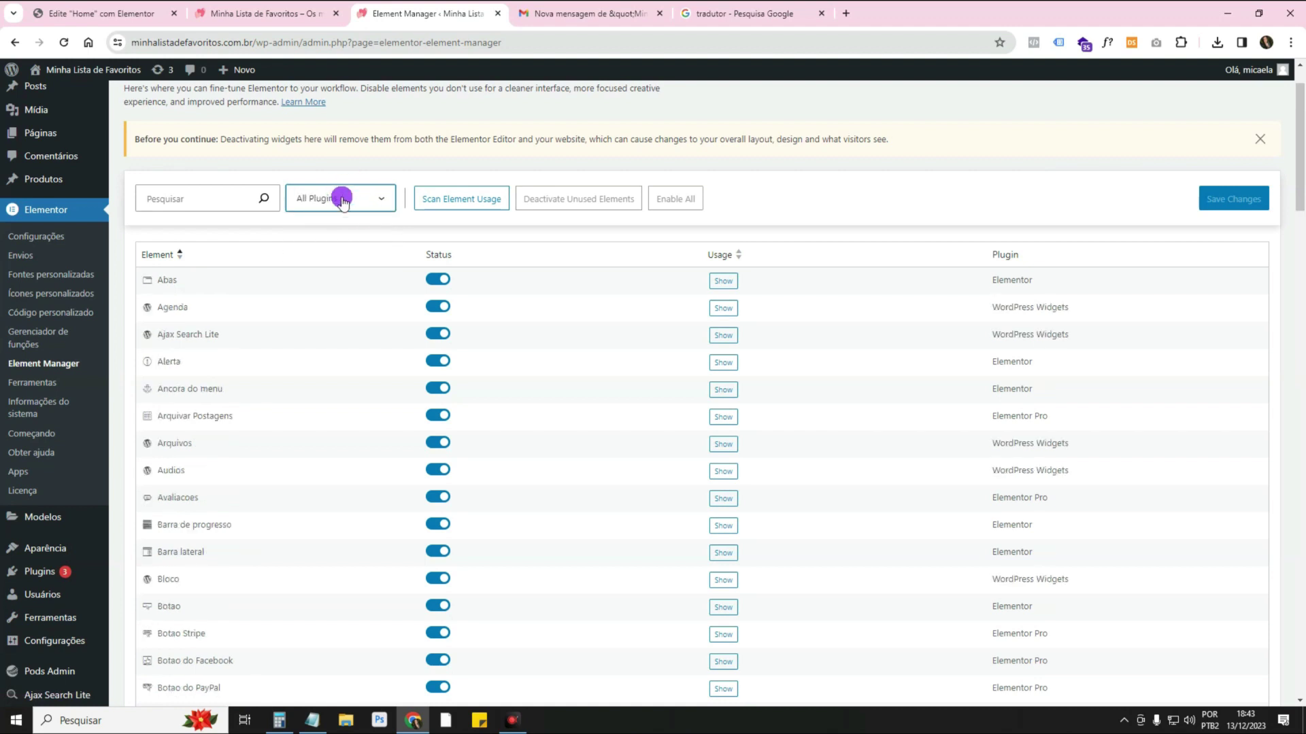
Translate the Element Manager page into Portuguese and scan the element usage.
left_click(197, 198)
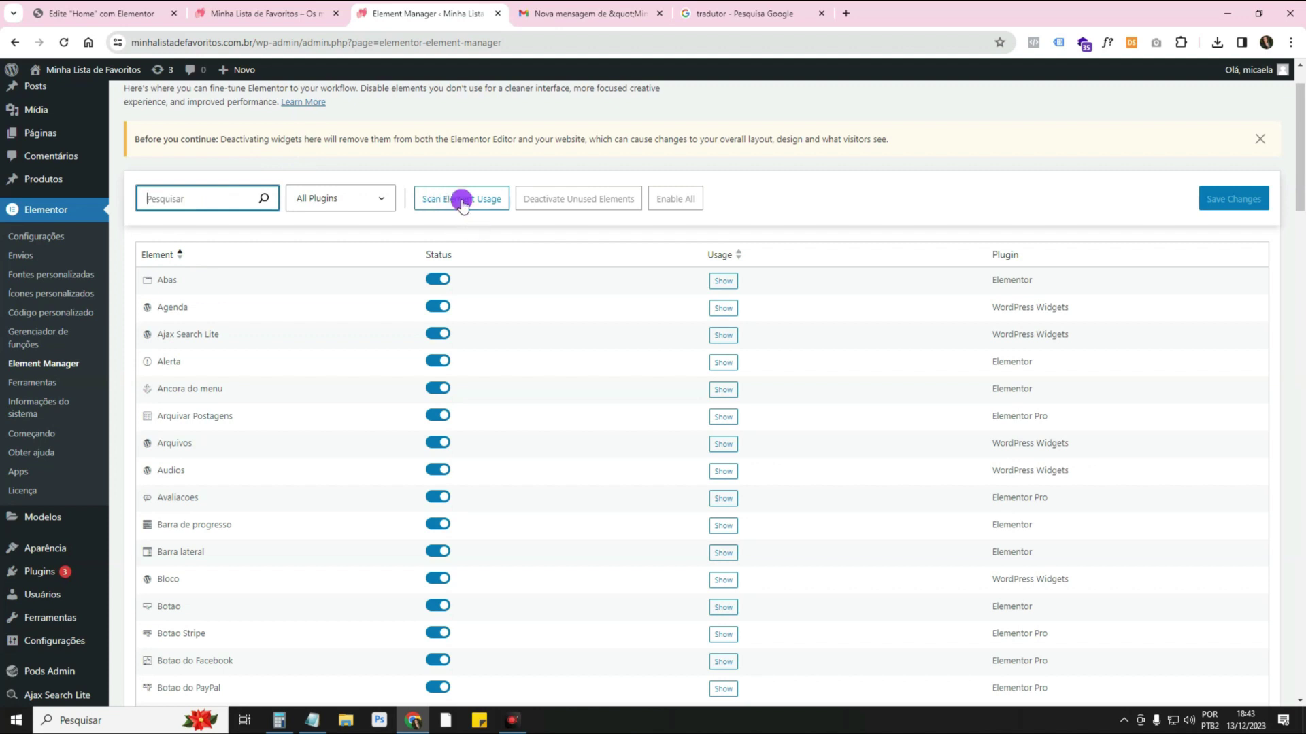
right_click(809, 183)
left_click(874, 403)
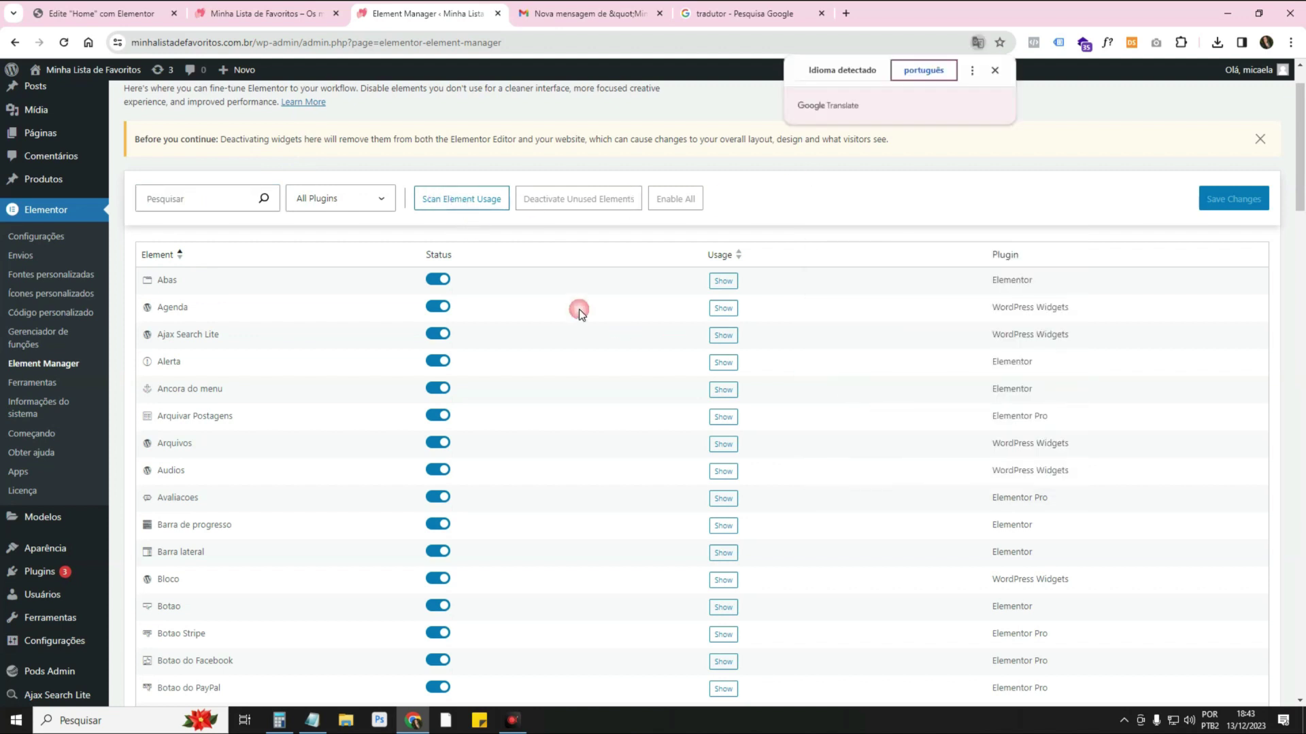
left_click(468, 203)
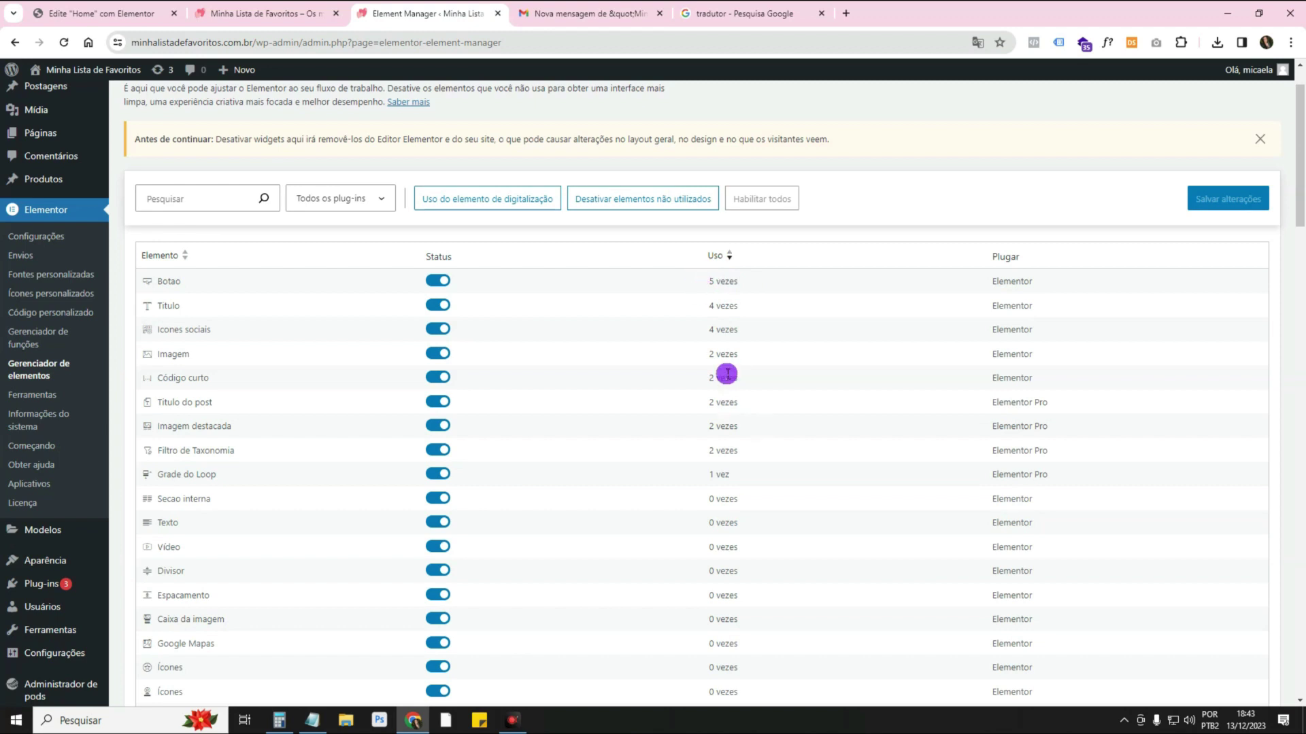
Highlight "seleção multipla para tax filter" in the Notepad notes, and look through the product list on the site preview.
left_click(328, 723)
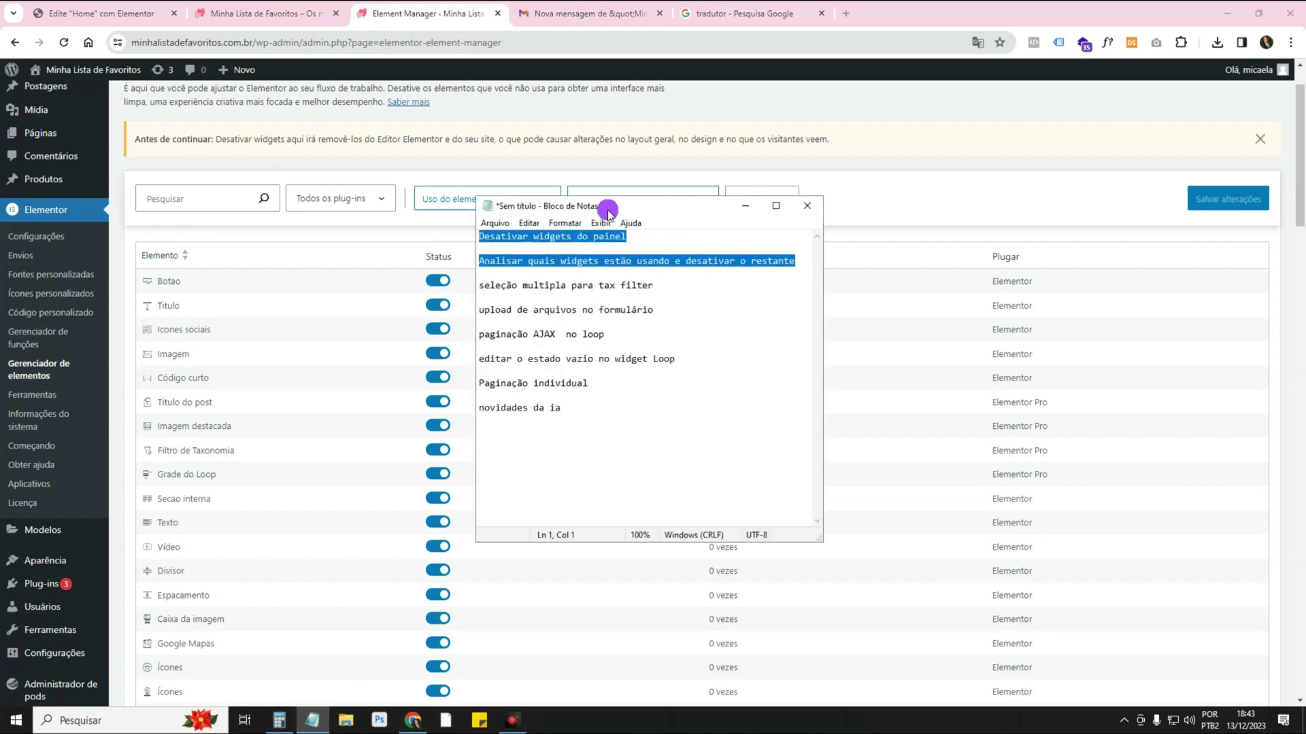
left_click_drag(662, 285, 472, 286)
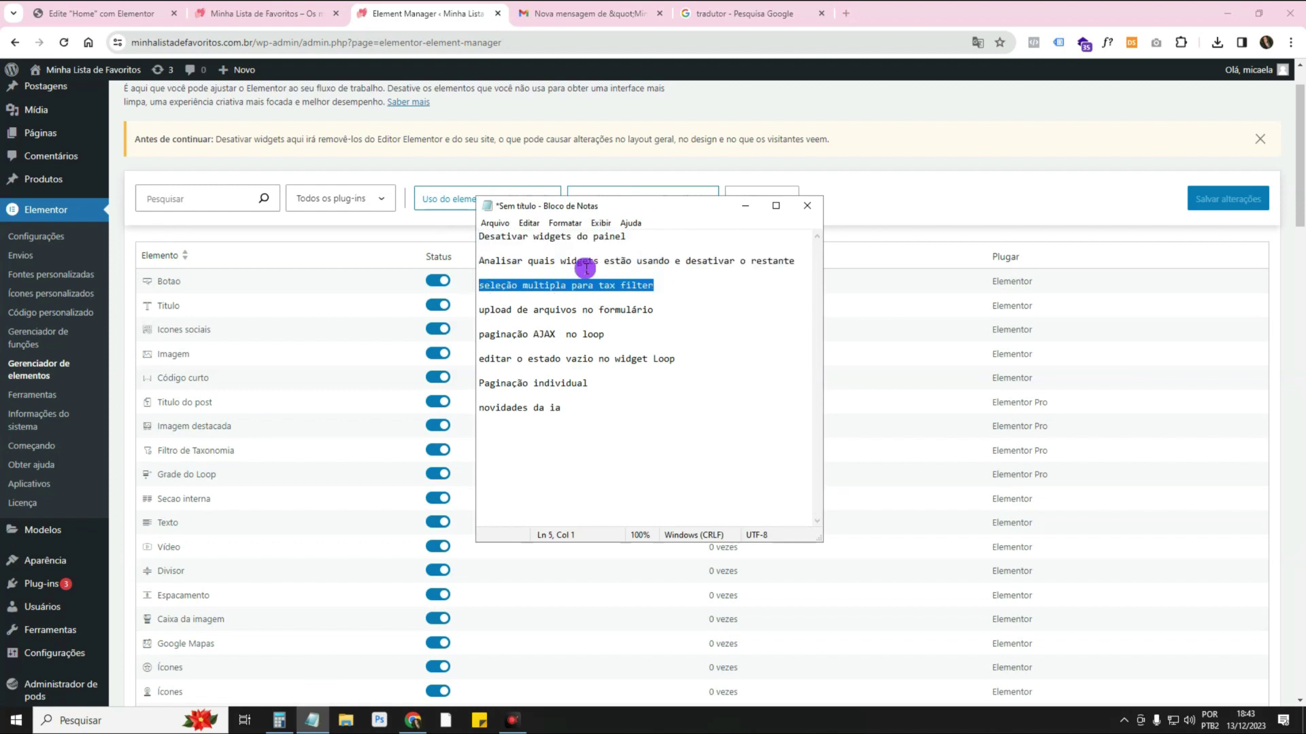
left_click(292, 16)
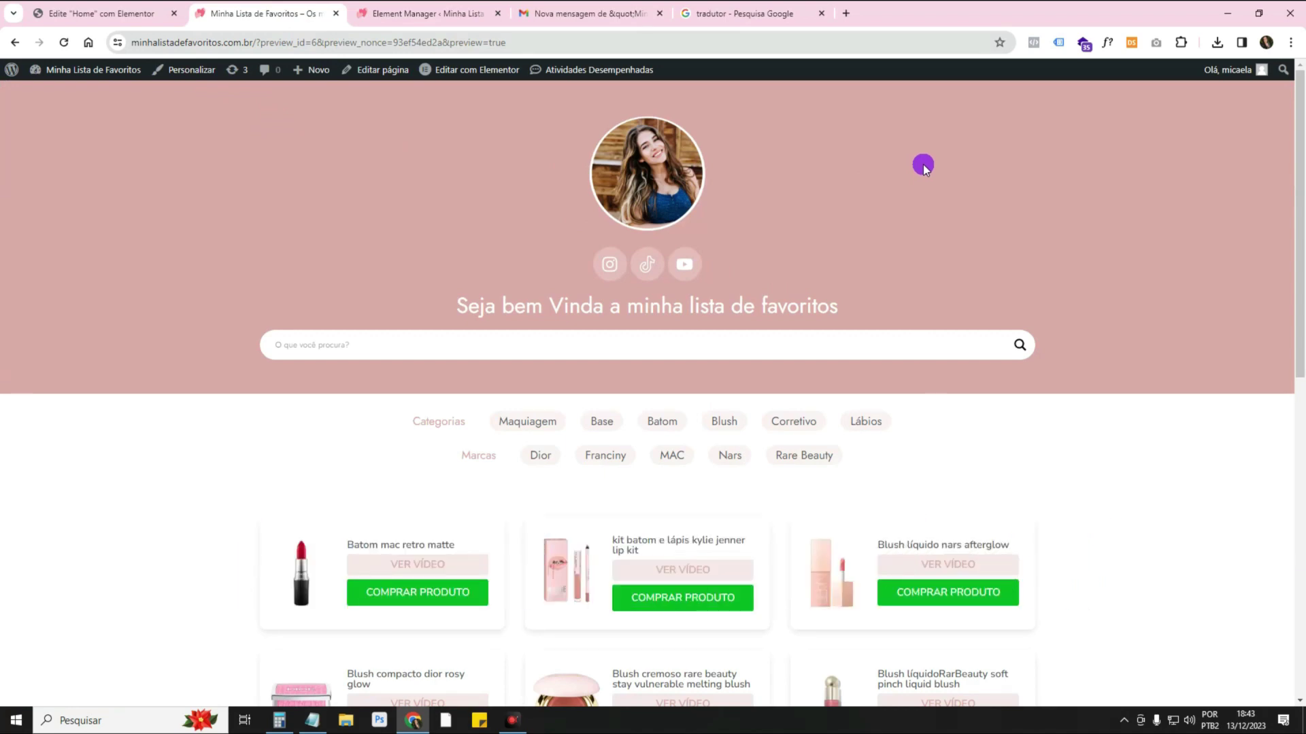
scroll(1039, 312, "down", 9)
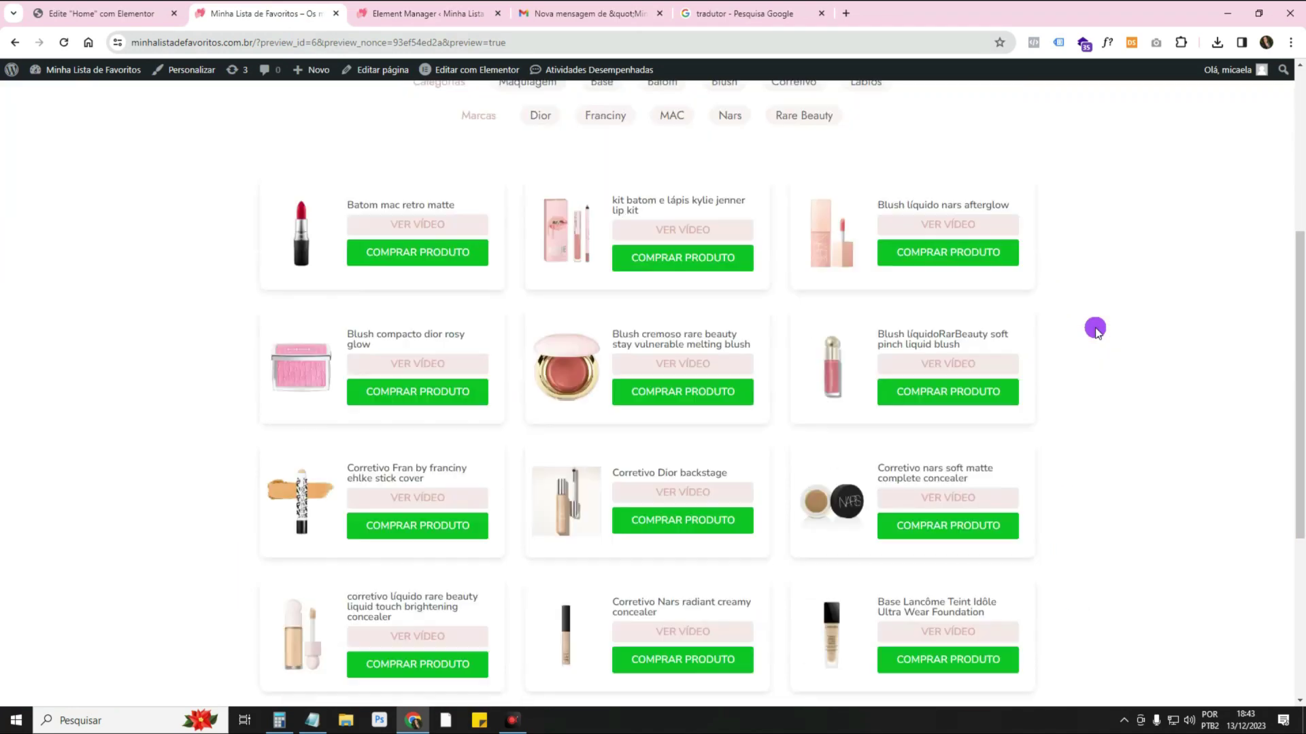
scroll(1094, 329, "down", 2)
scroll(1095, 329, "up", 10)
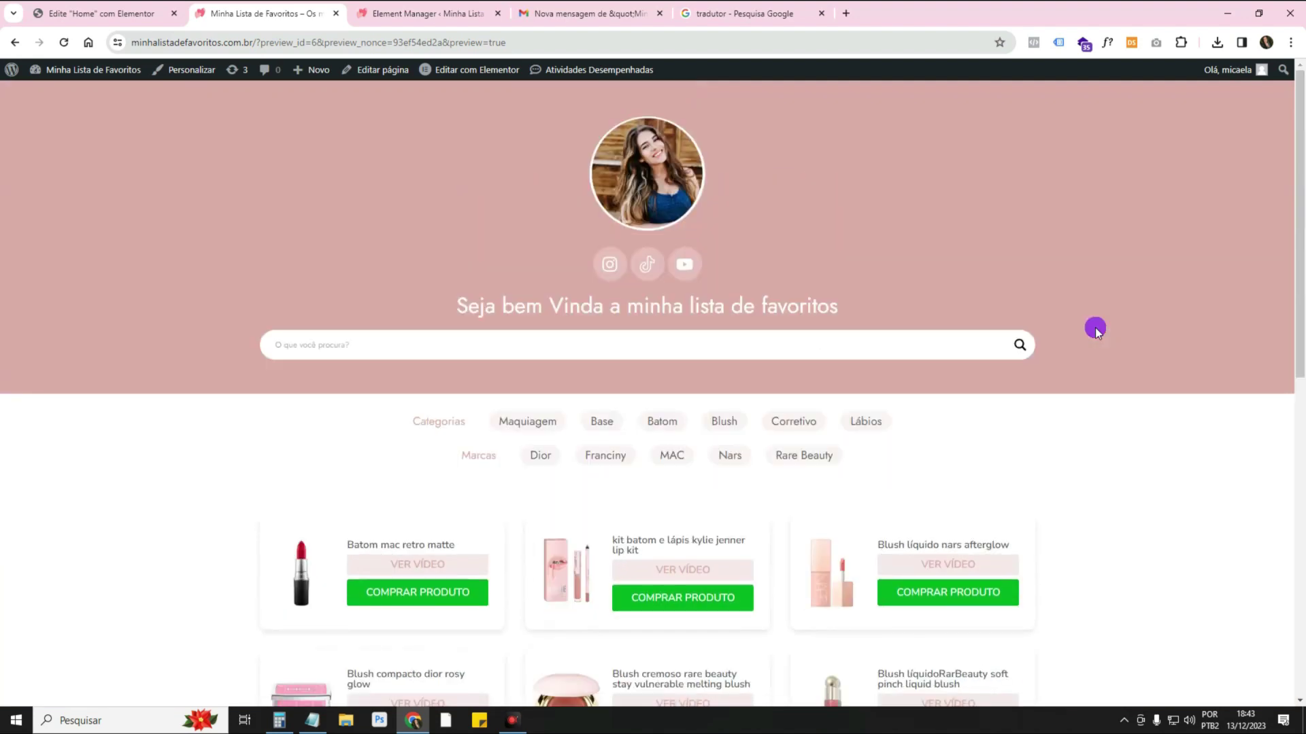
scroll(1094, 330, "down", 3)
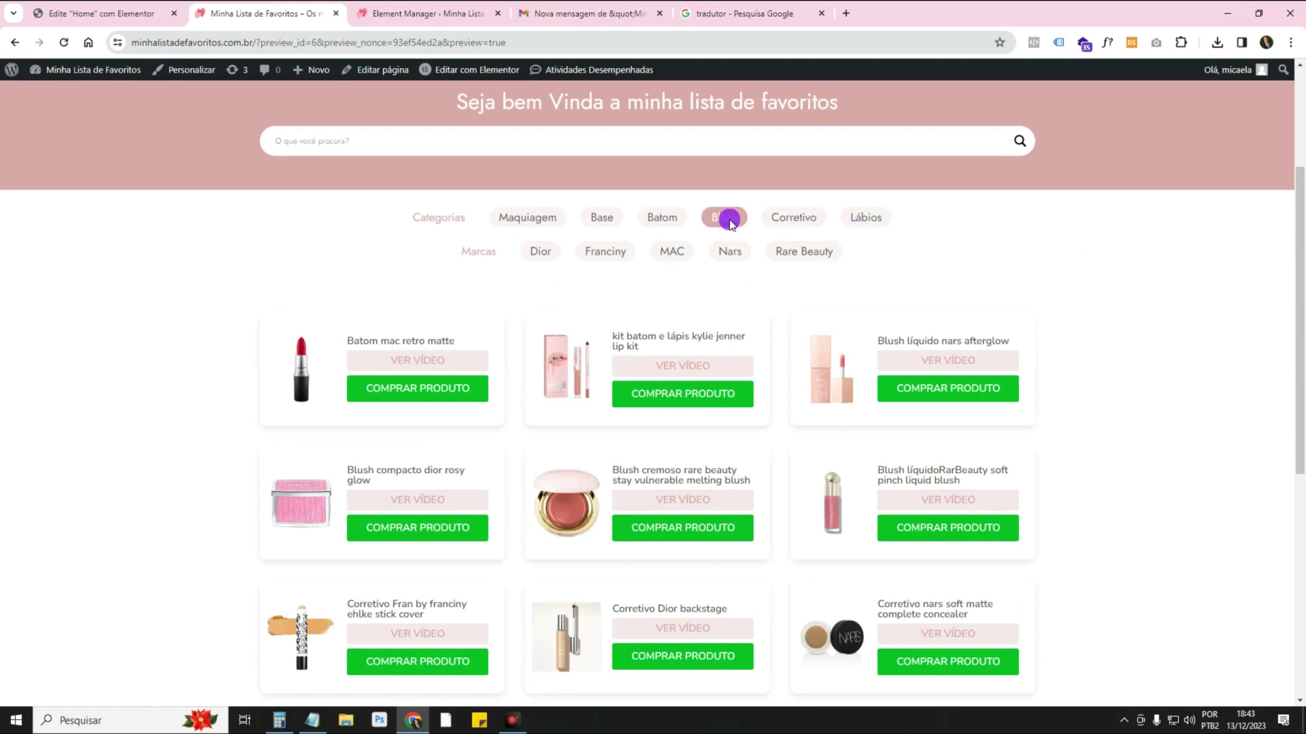
Filter the preview's products by Base, and open the Categorias Taxonomy Filter for editing on the Home page.
left_click(599, 220)
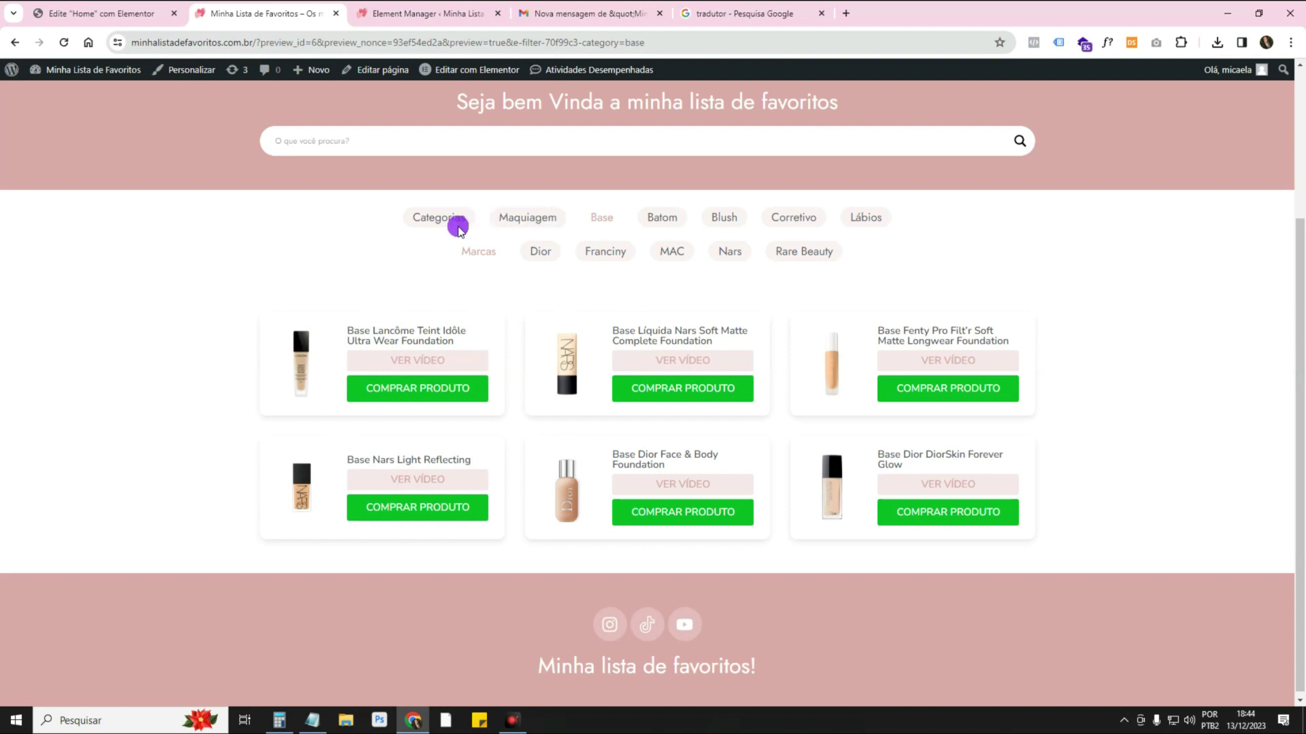
left_click(119, 17)
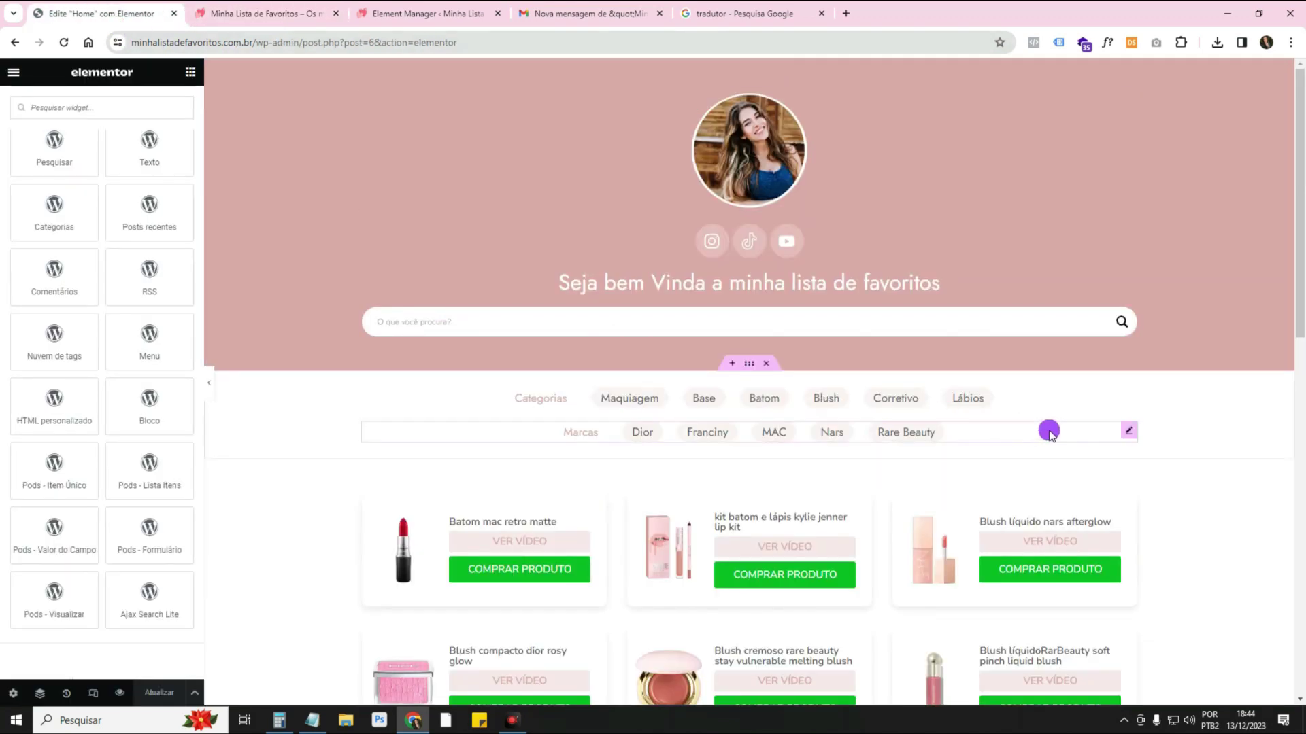
left_click(1128, 396)
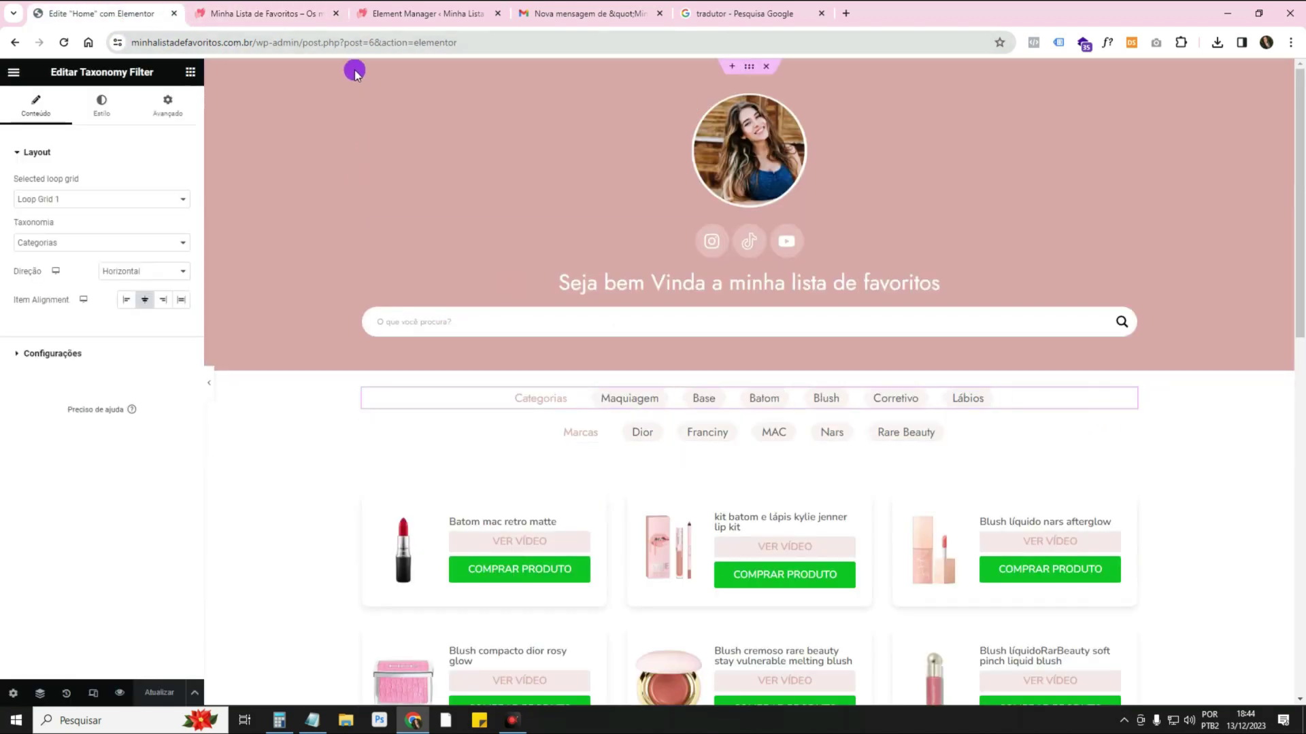
Test the preview's filters with Batom, Blush and the Dior brand, and reset them to Categorias and Marcas.
left_click(265, 14)
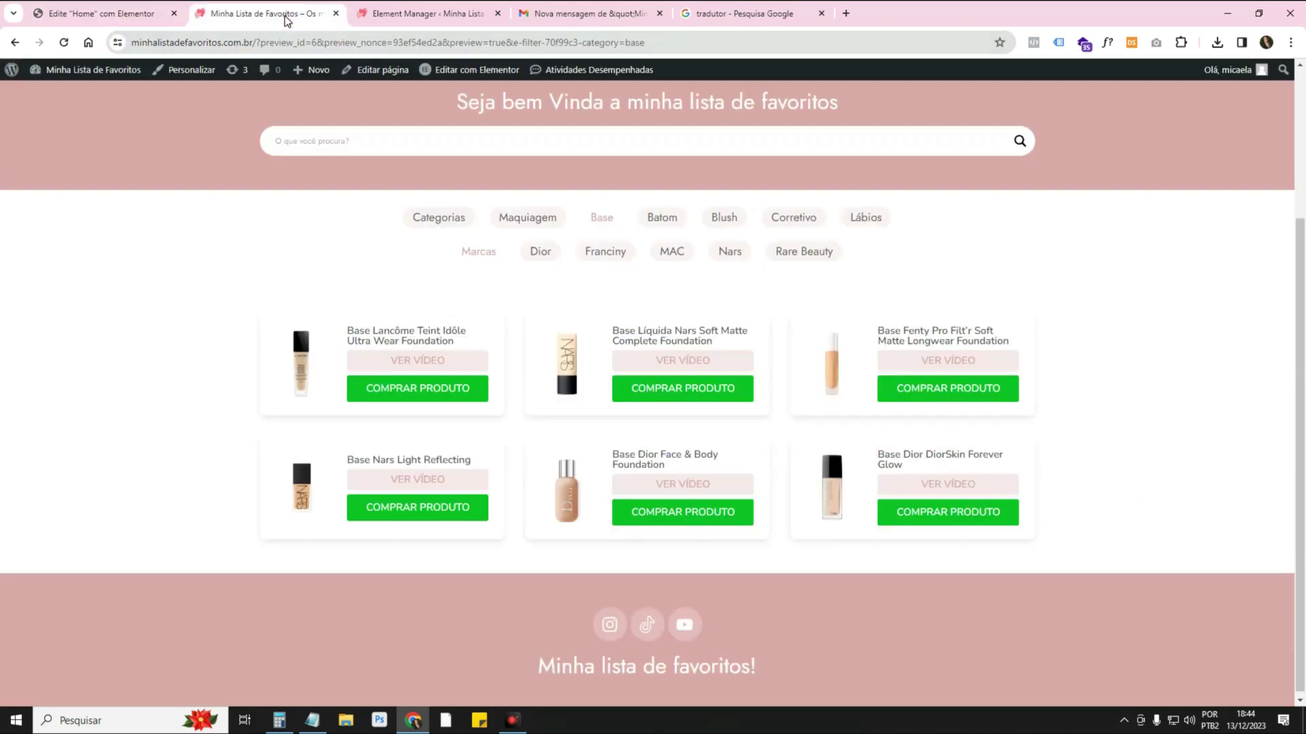
left_click(649, 219)
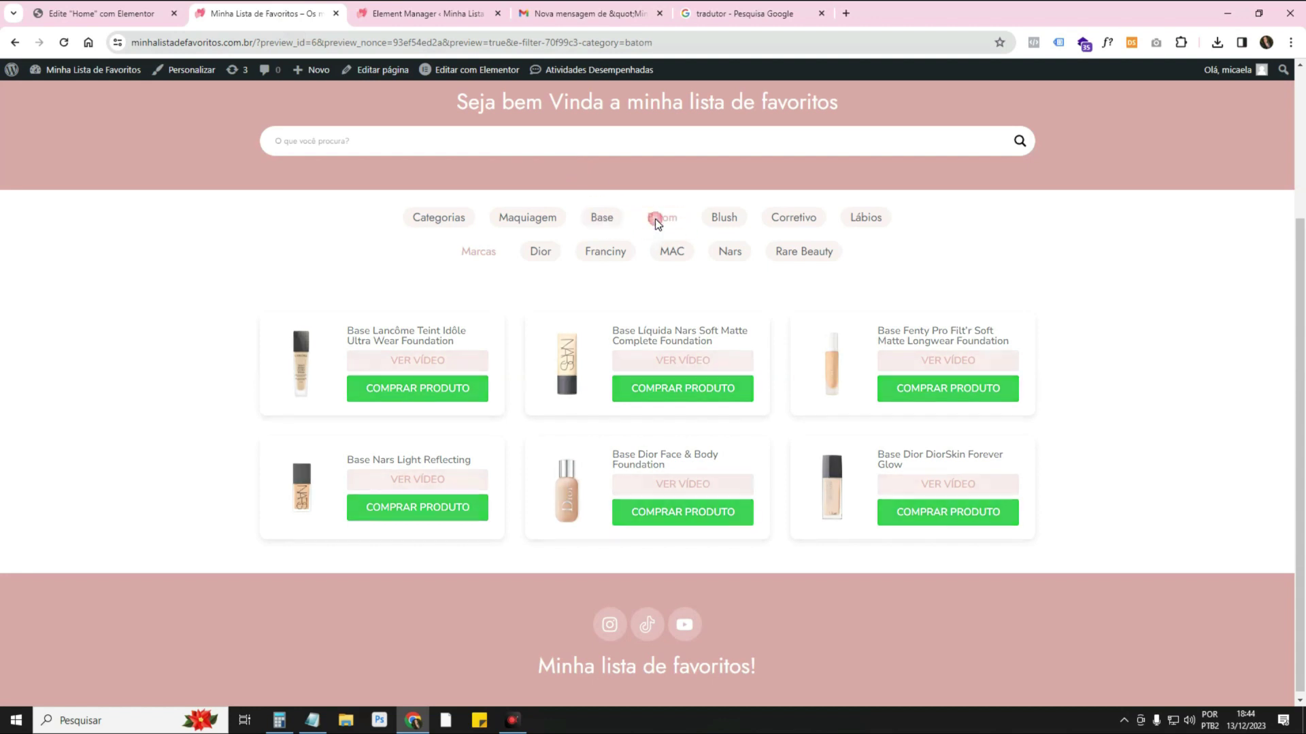
left_click(725, 338)
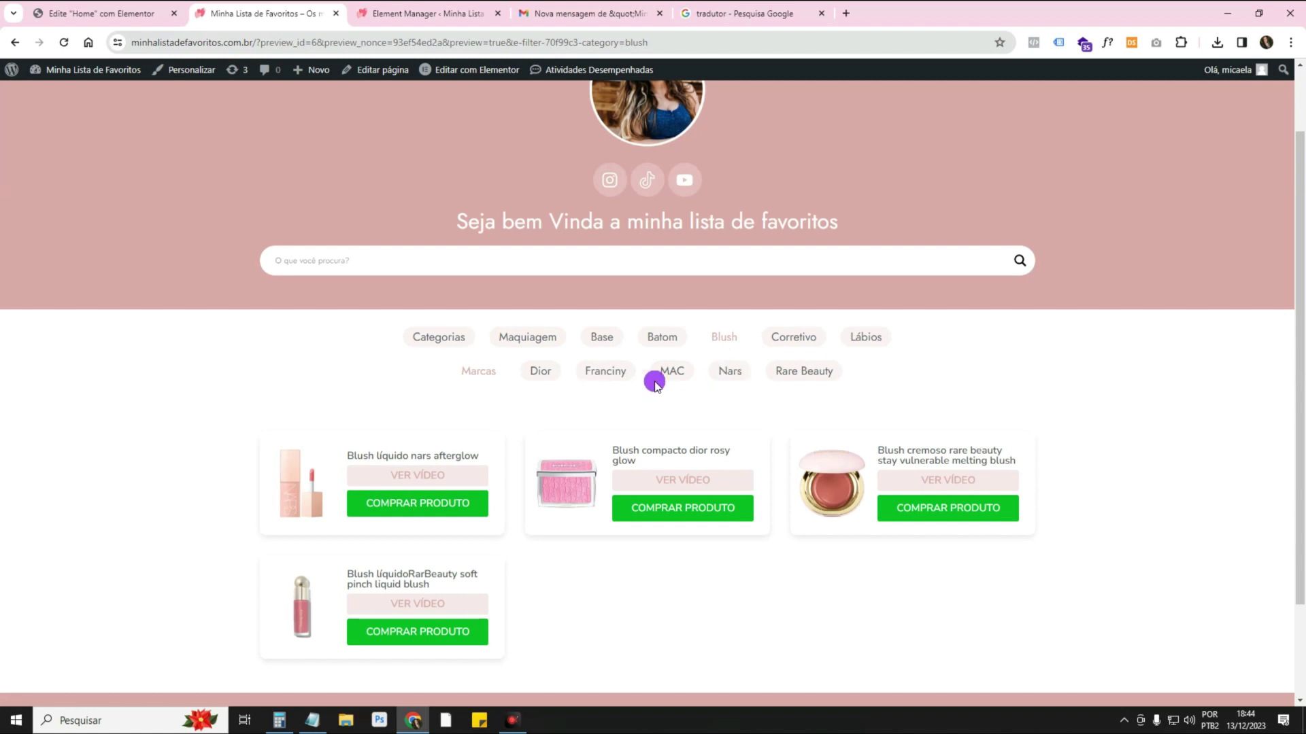
left_click(547, 372)
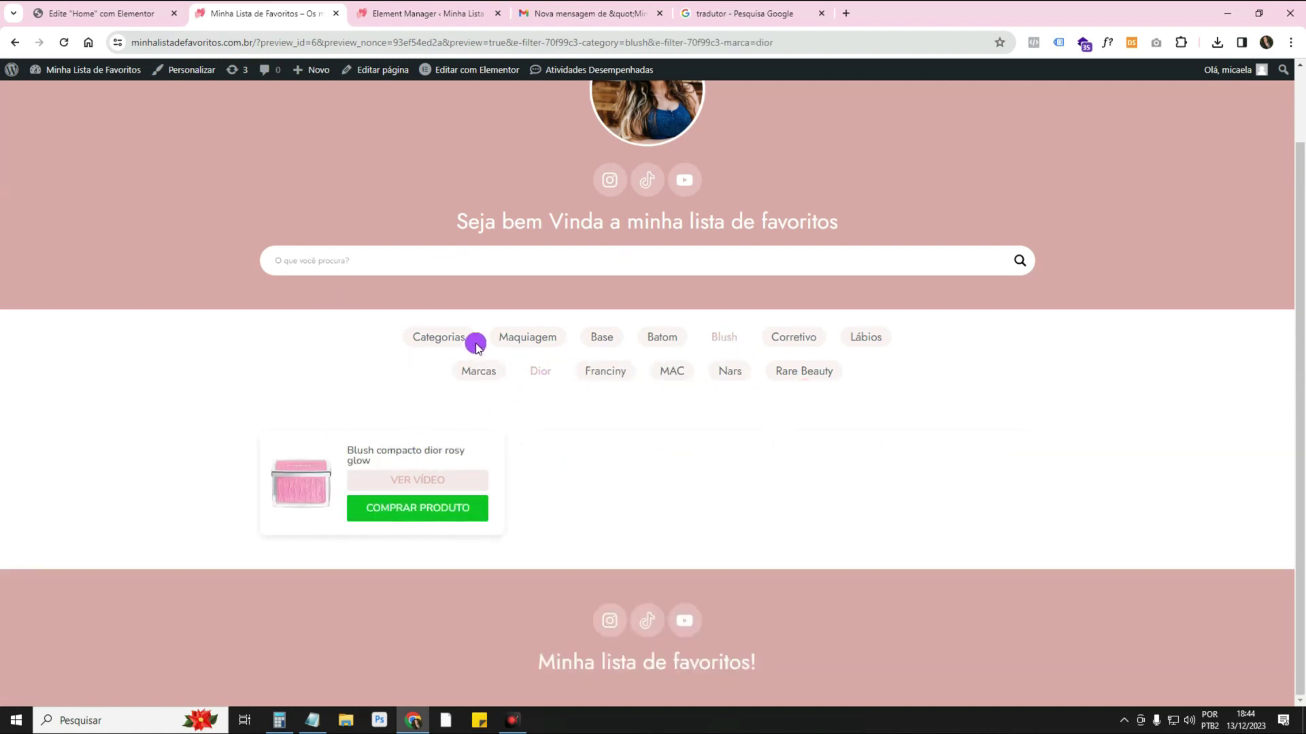
left_click(440, 337)
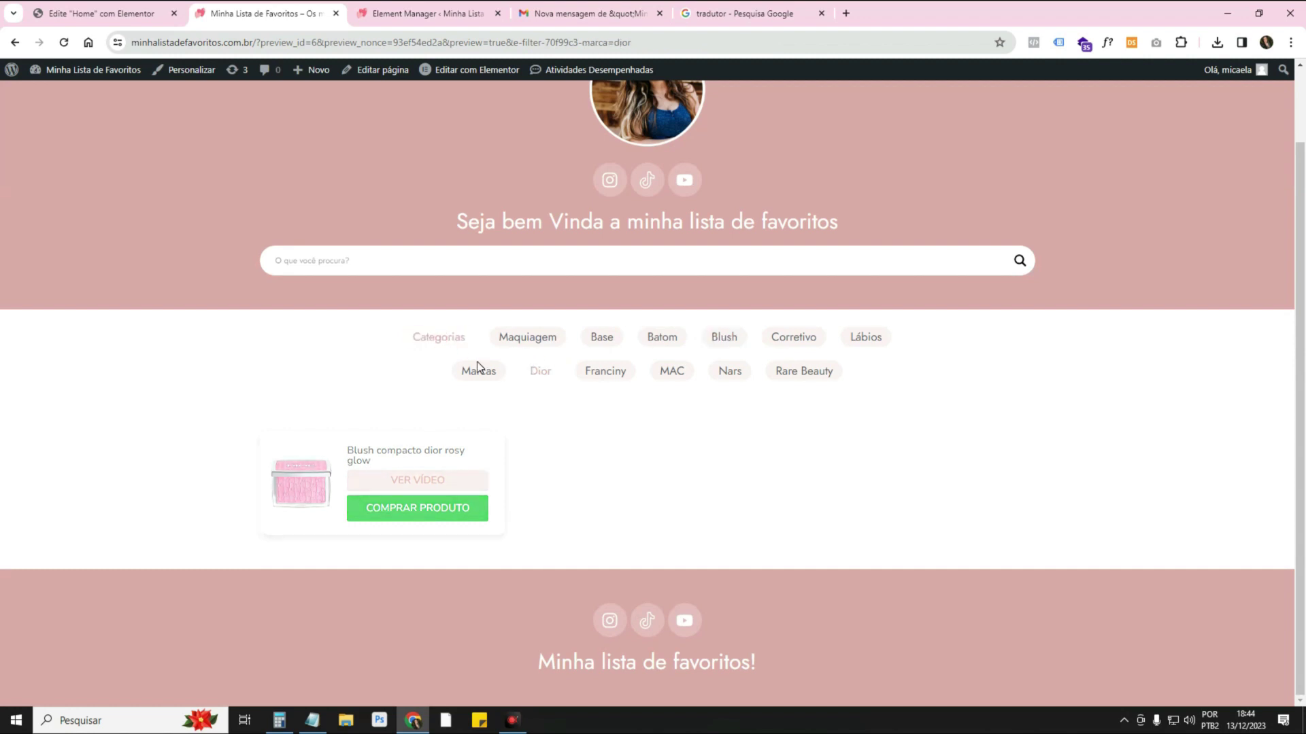
left_click(478, 368)
Enable Seleção múltipla in the Categorias Taxonomy Filter's settings and update the Home page.
left_click(102, 14)
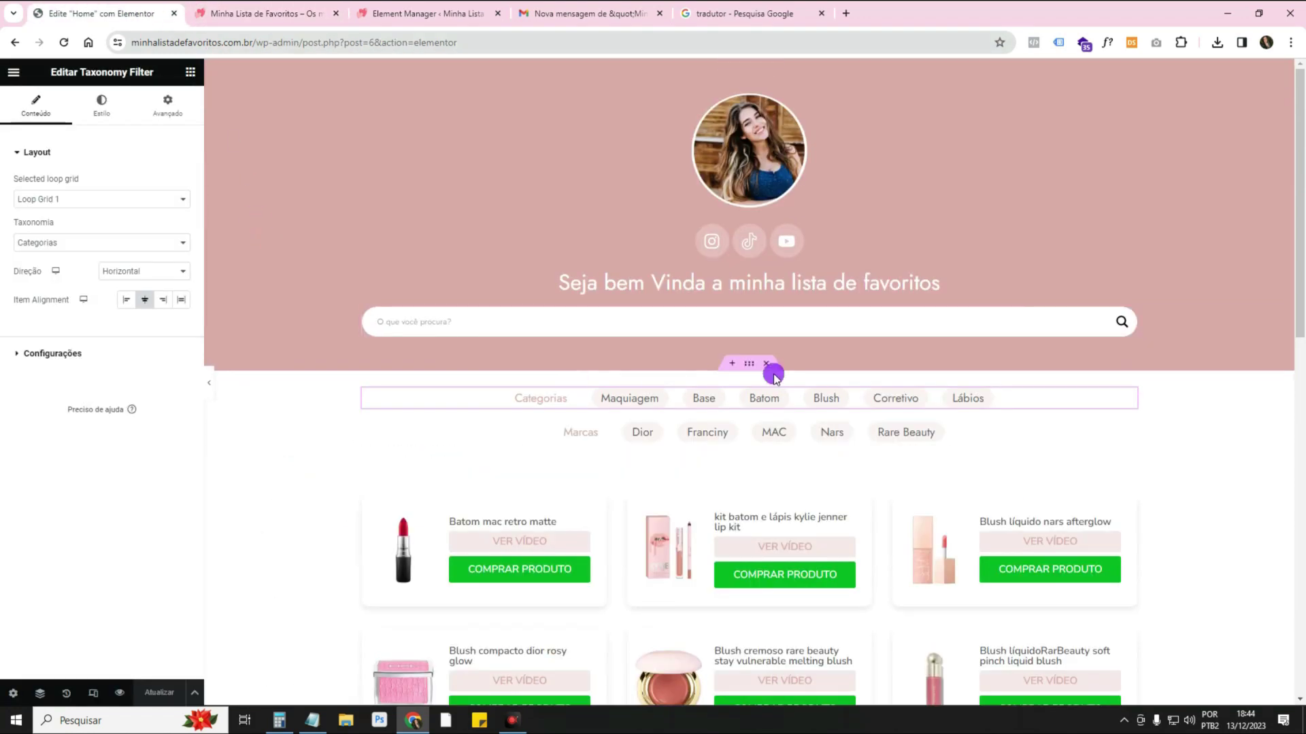
left_click(61, 355)
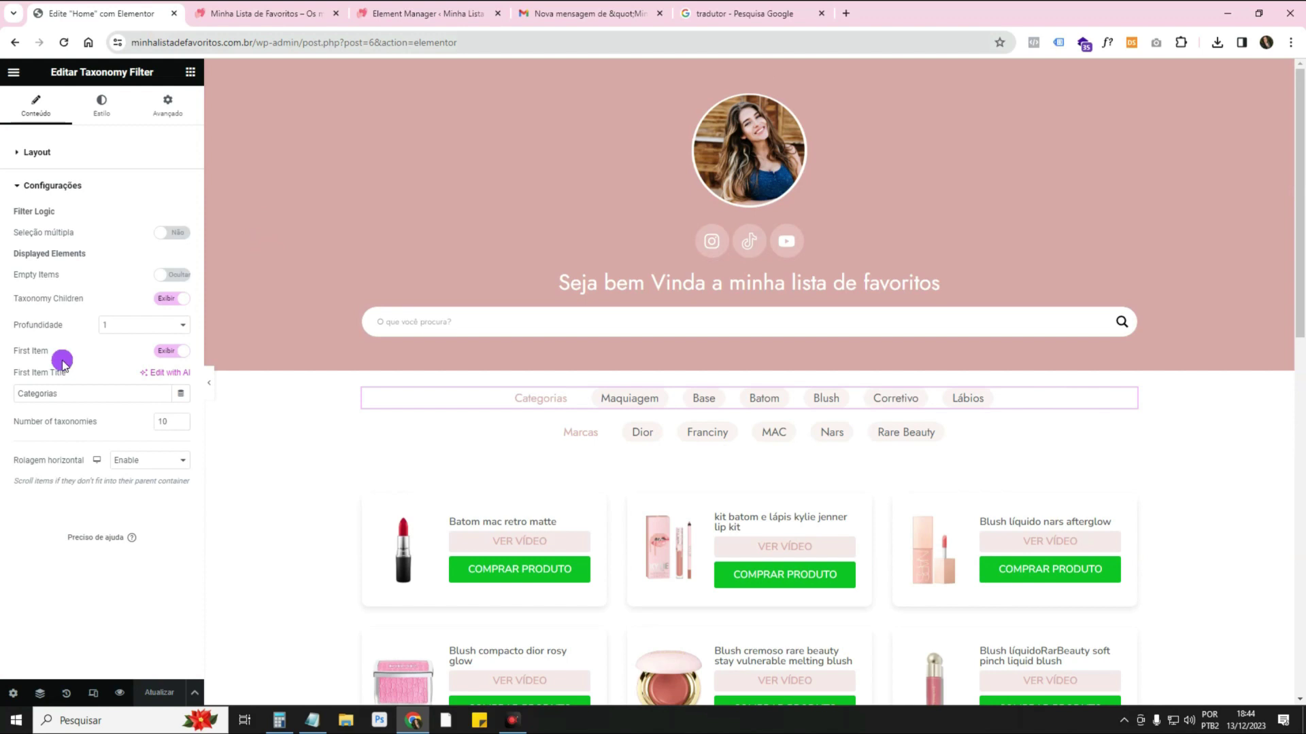
left_click(178, 232)
left_click(193, 677)
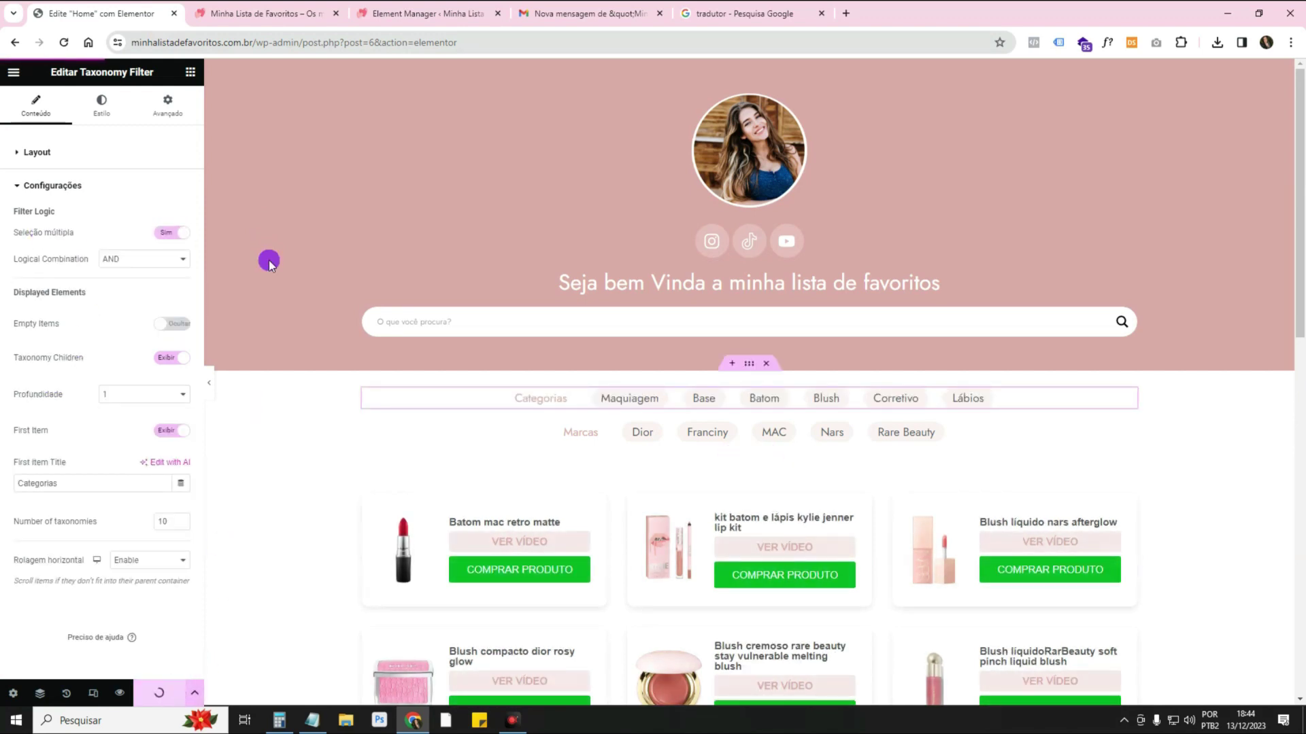
Test the multiple selection in the preview by filtering by Batom and Blush together, and reset the category filter.
left_click(261, 15)
scroll(971, 399, "down", 3)
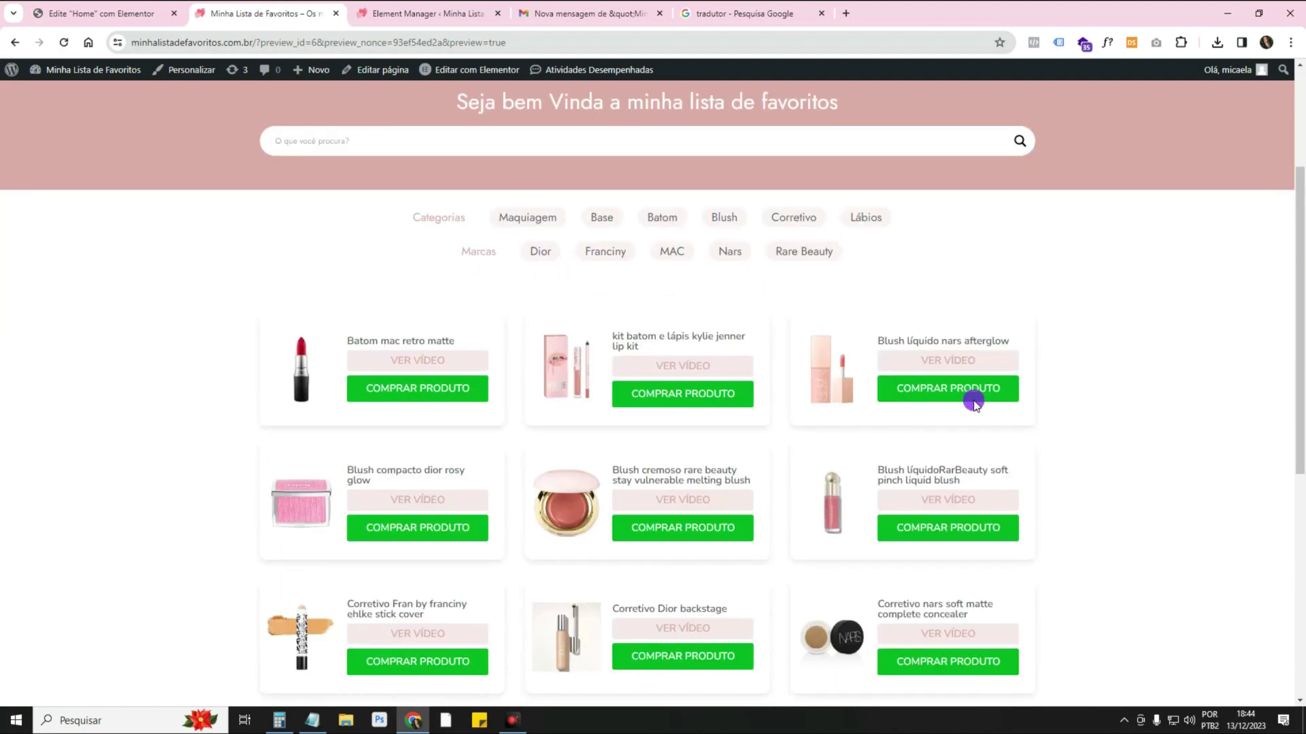
left_click(664, 221)
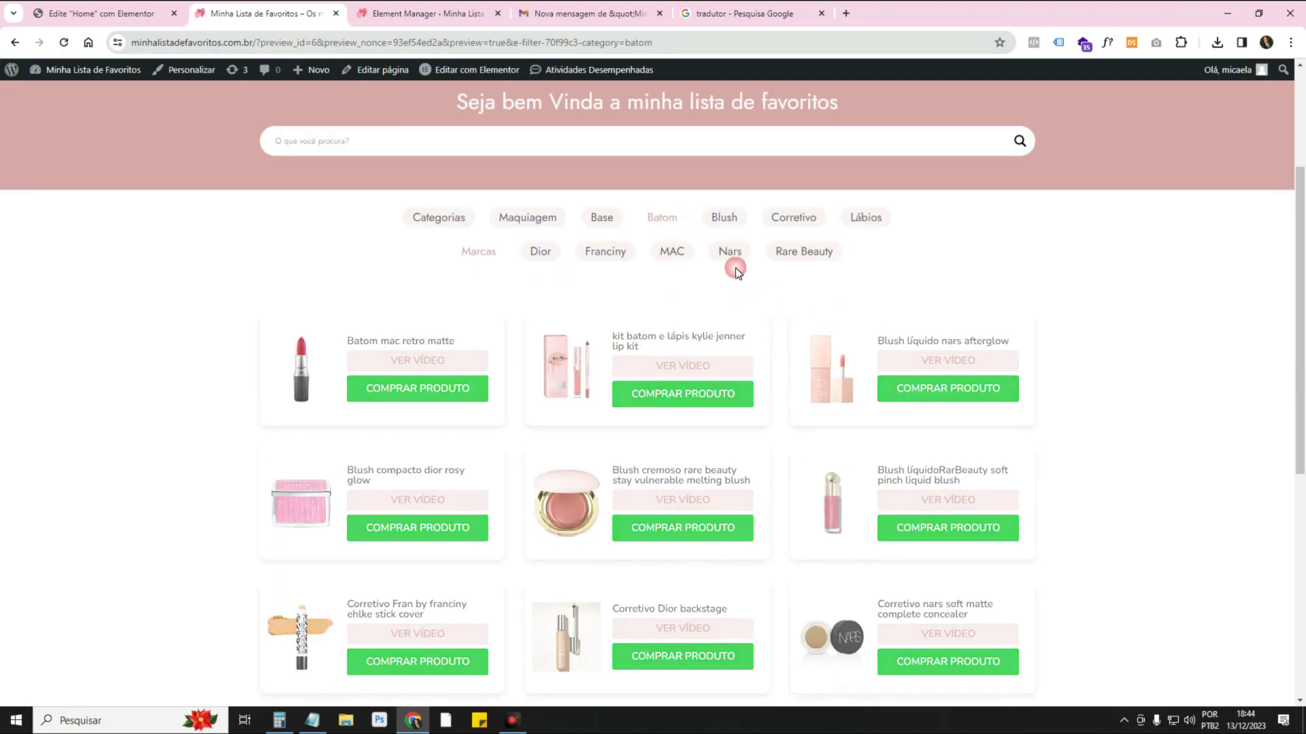
left_click(723, 336)
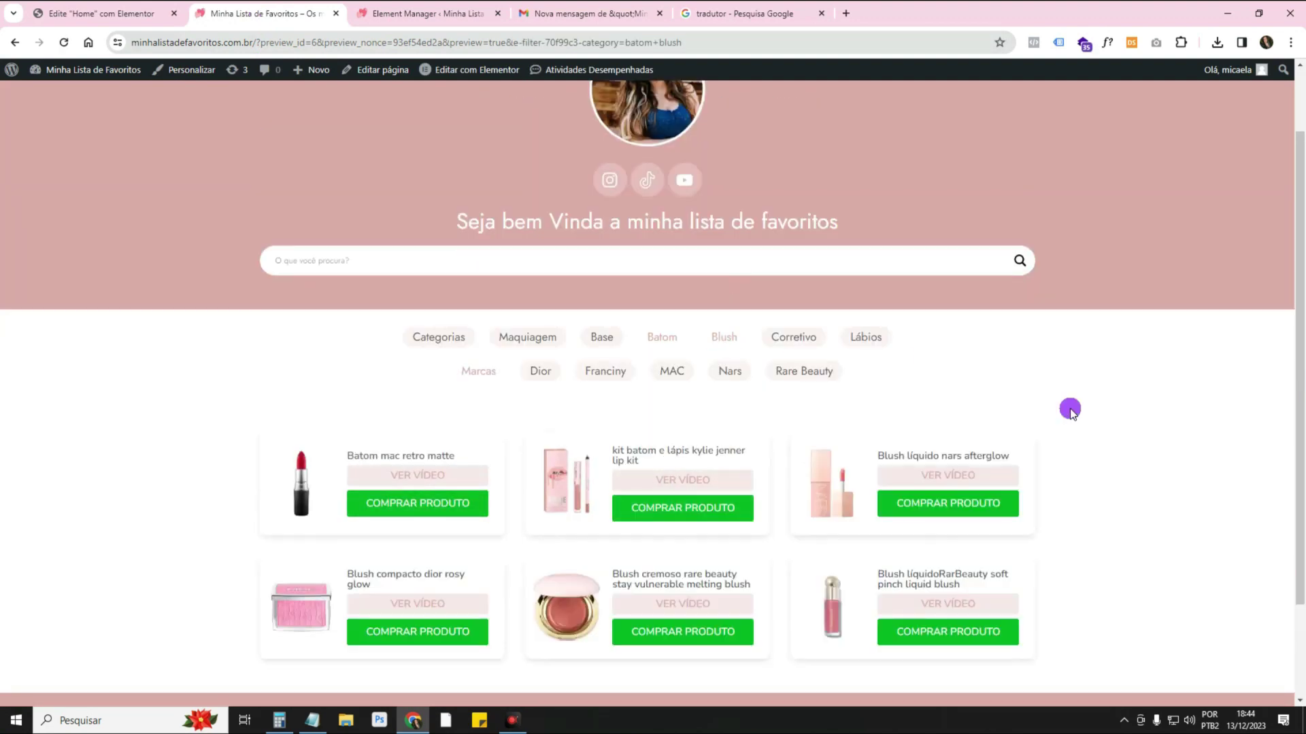
scroll(869, 376, "down", 2)
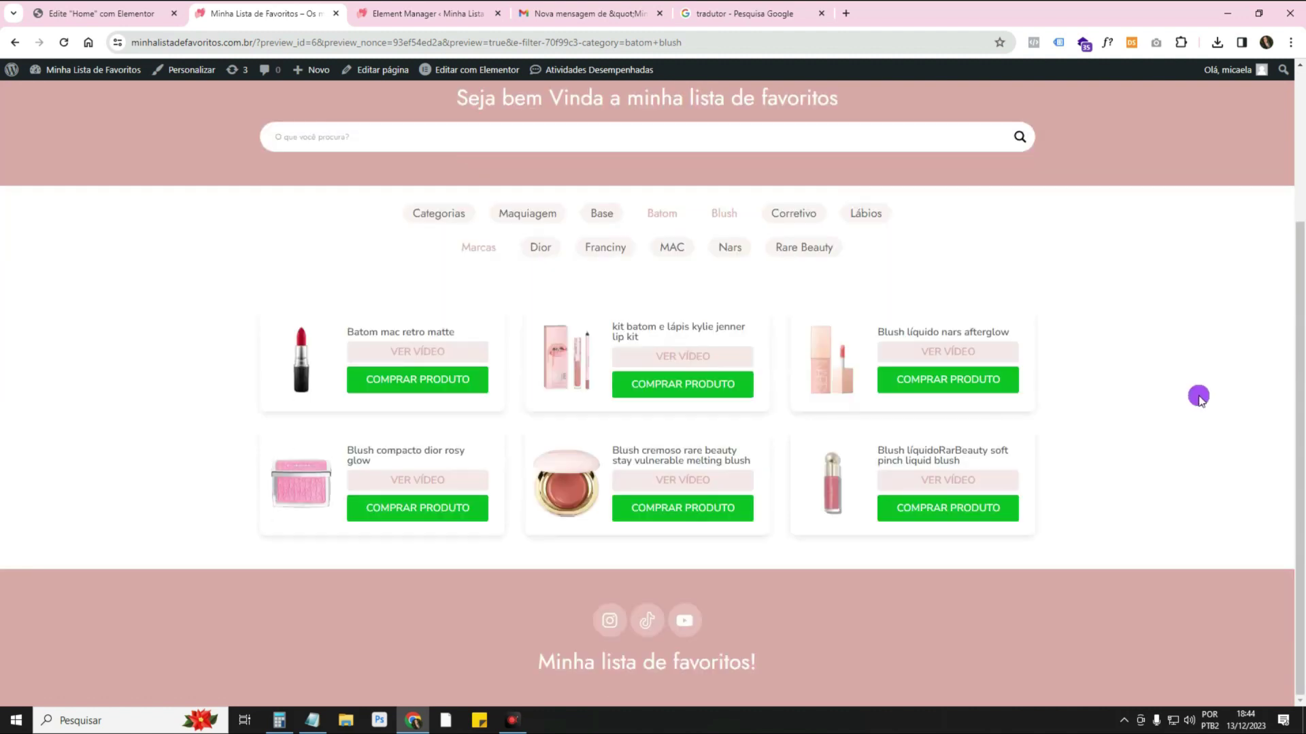
left_click(468, 215)
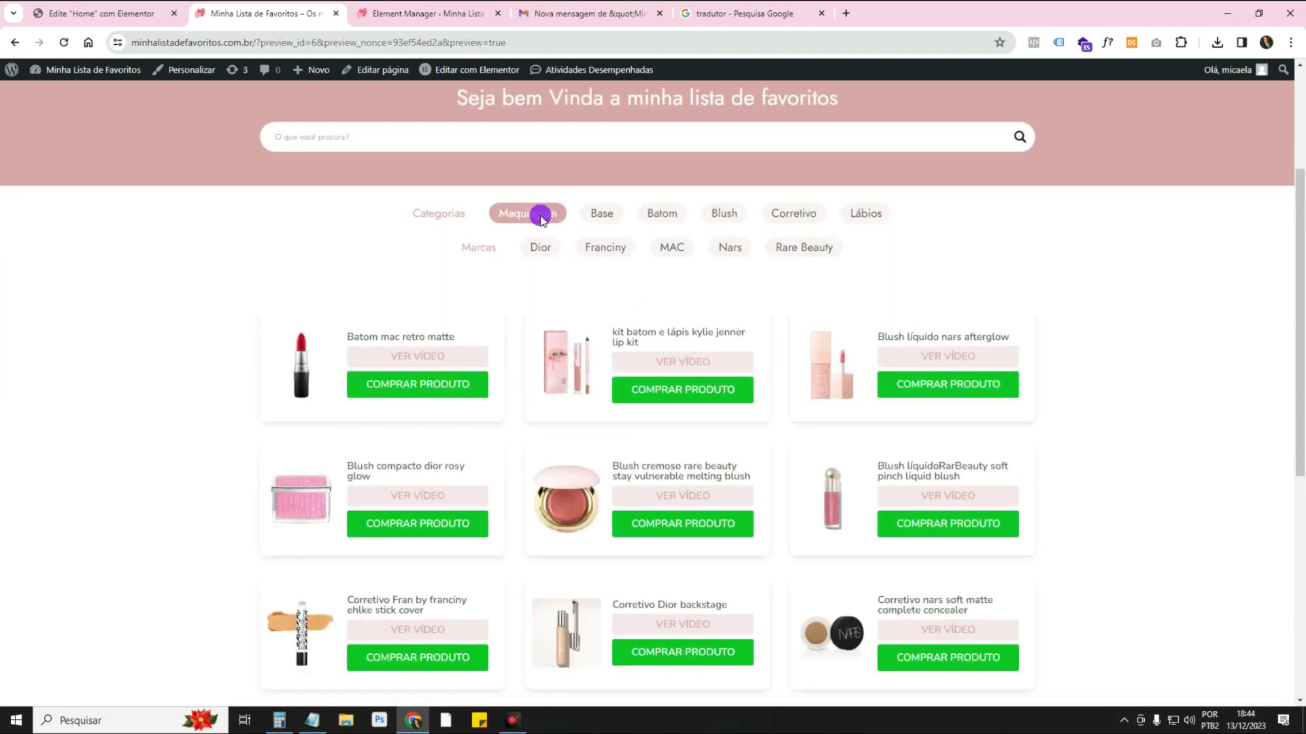
Recheck the Taxonomy Filter's settings and the preview's product list, and bring up the Notepad feature notes.
left_click(87, 13)
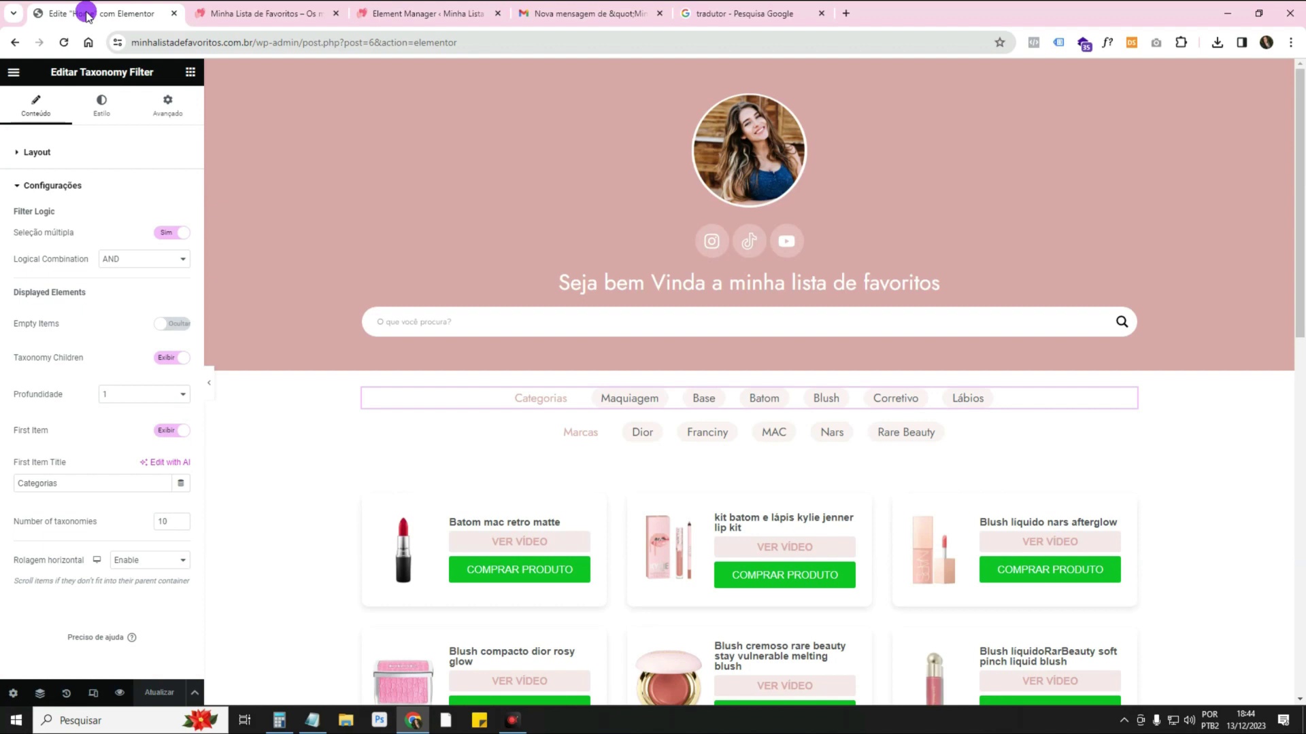
left_click(238, 11)
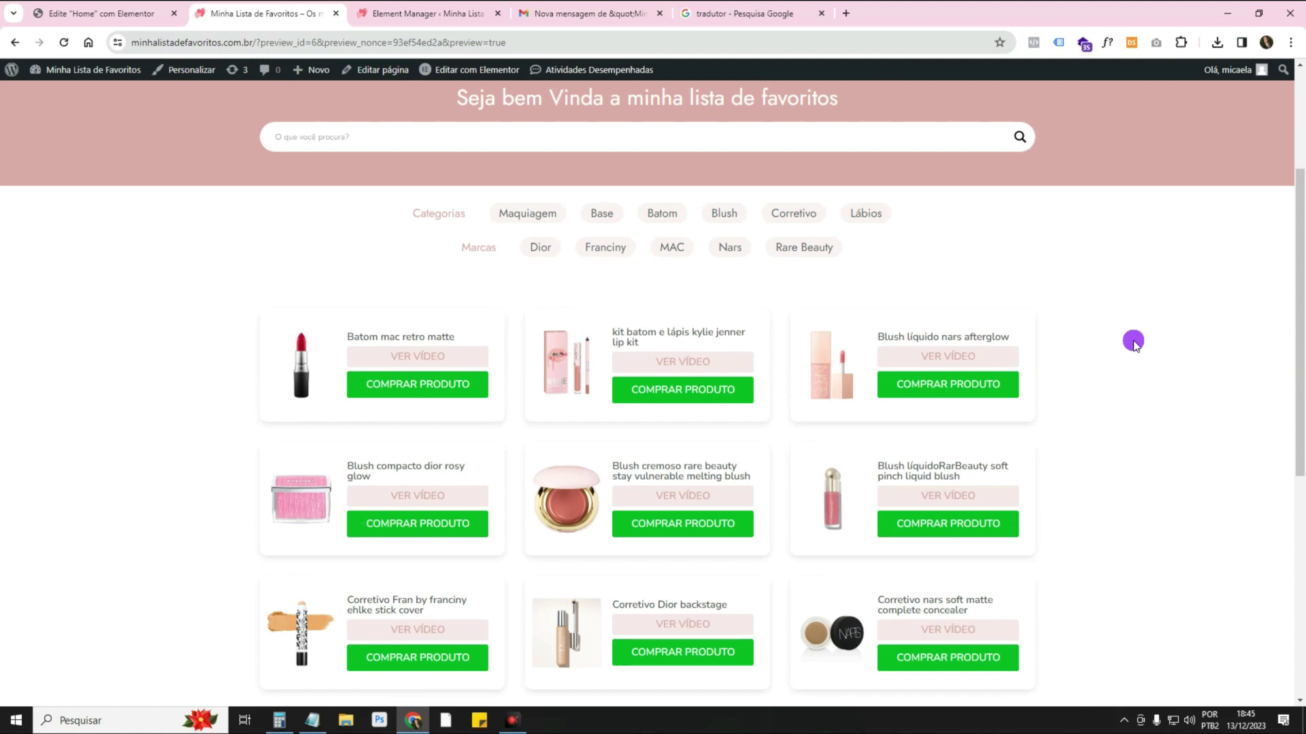
scroll(1133, 341, "down", 5)
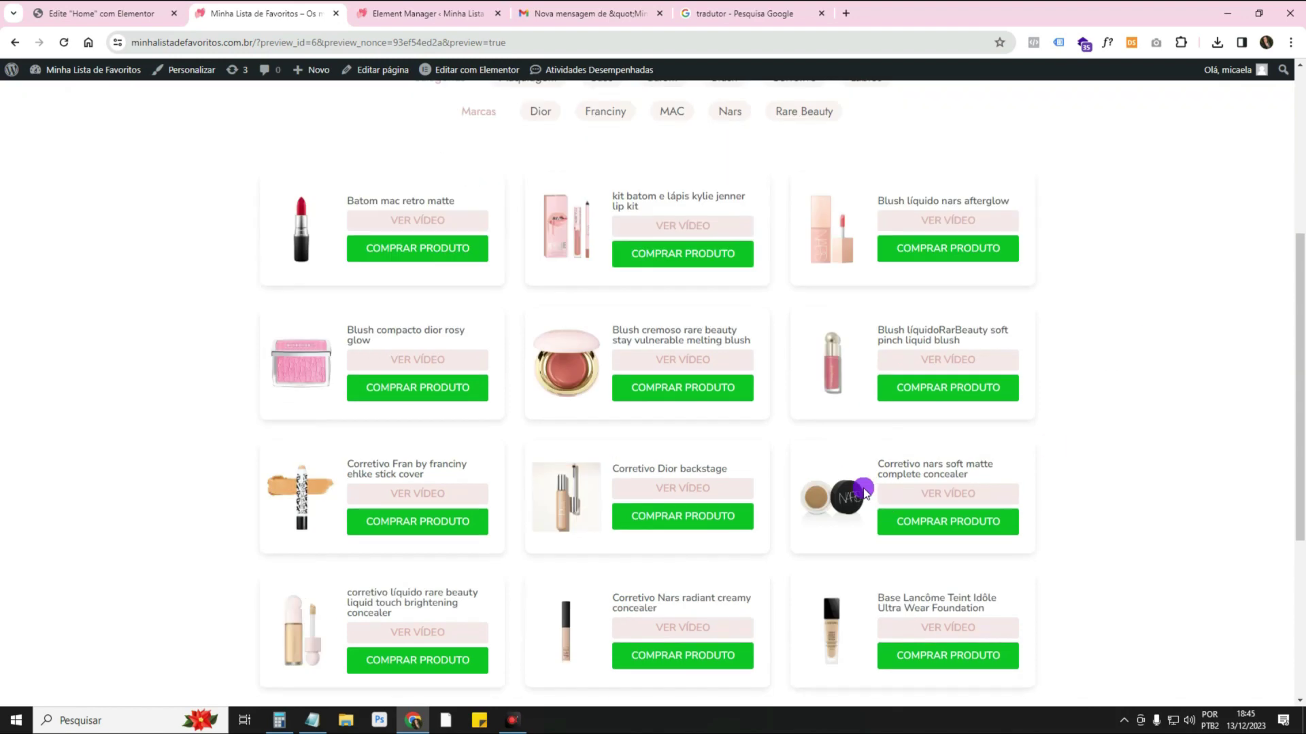
scroll(788, 433, "up", 7)
left_click(312, 720)
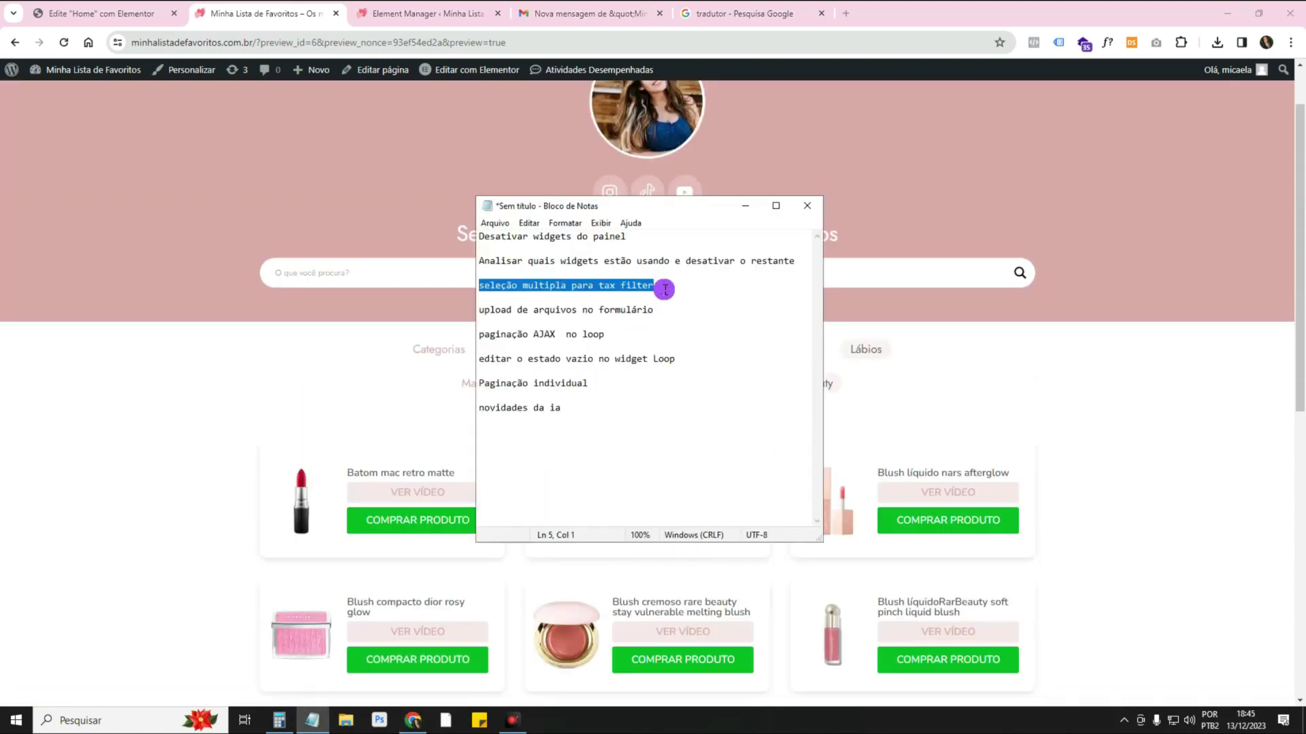
Highlight the note "upload de arquivos no formulário", switch to the Elementor editor and add a Formulário widget below the footer section.
left_click(661, 309)
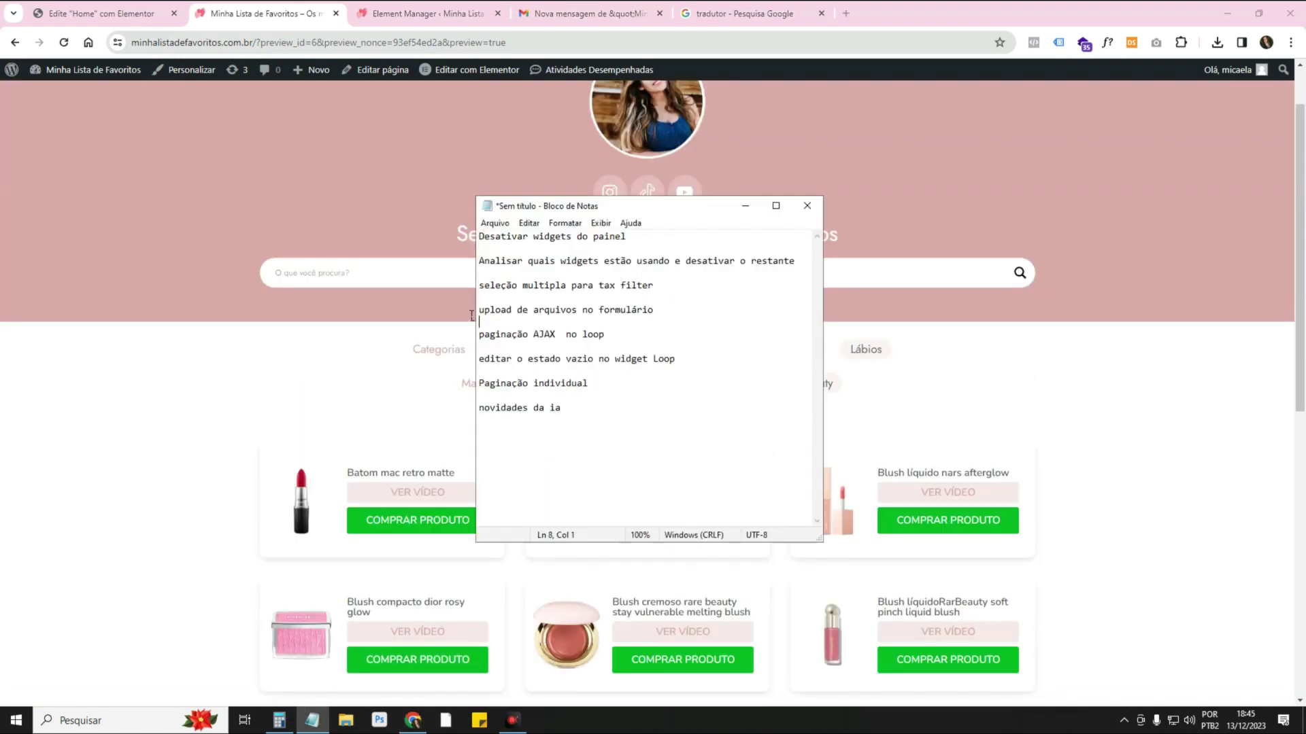
key("shift+Up")
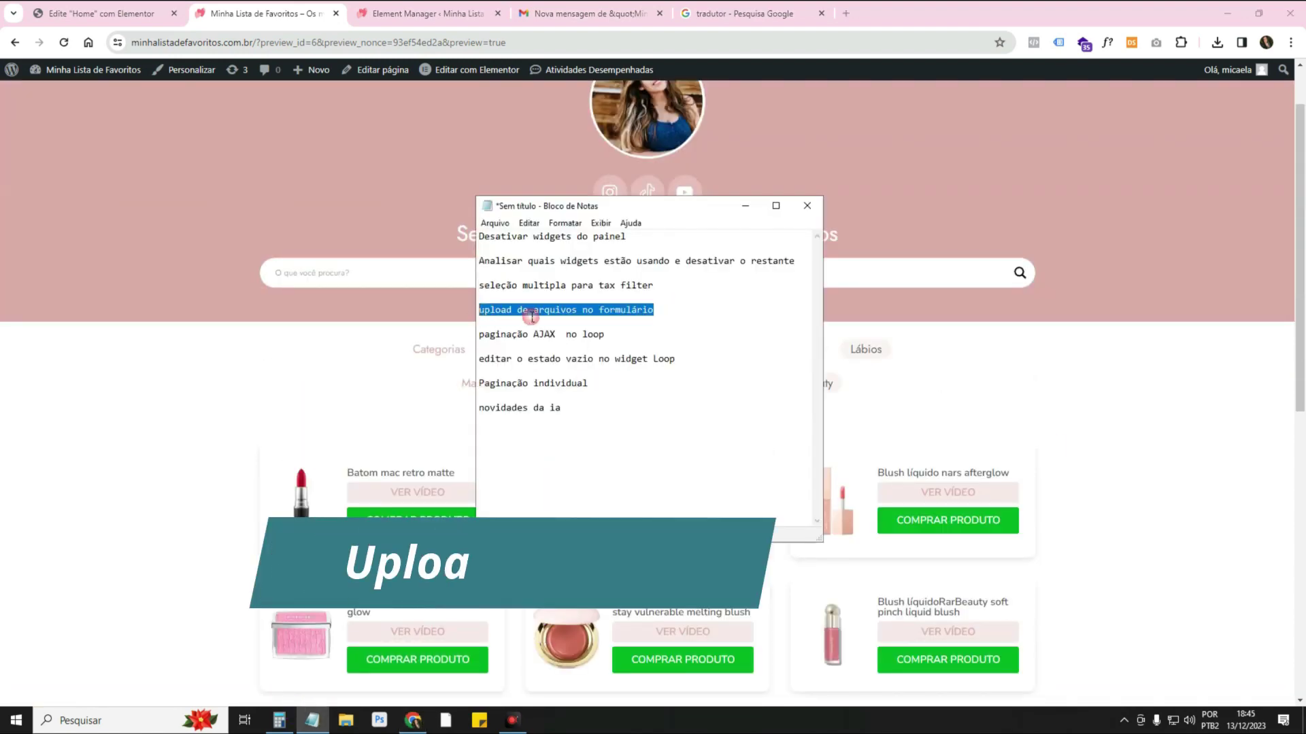
left_click(121, 14)
scroll(743, 327, "down", 10)
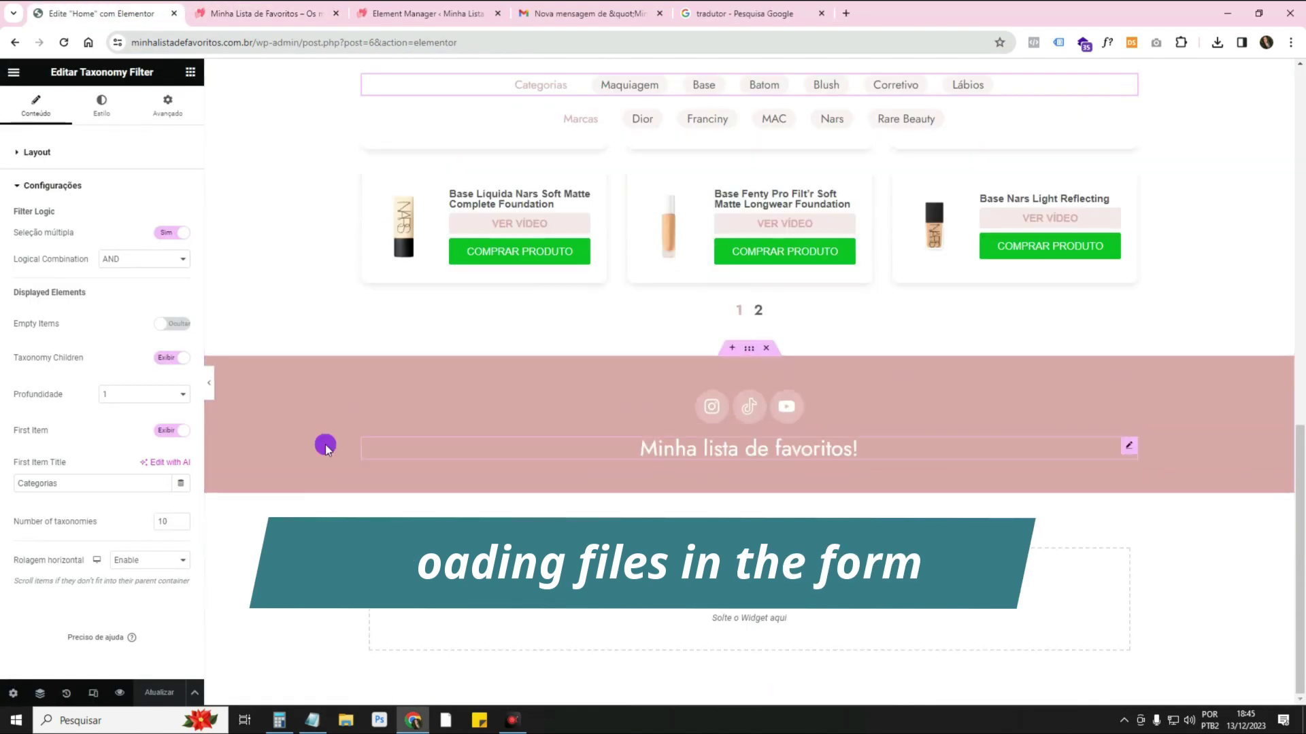
left_click(191, 72)
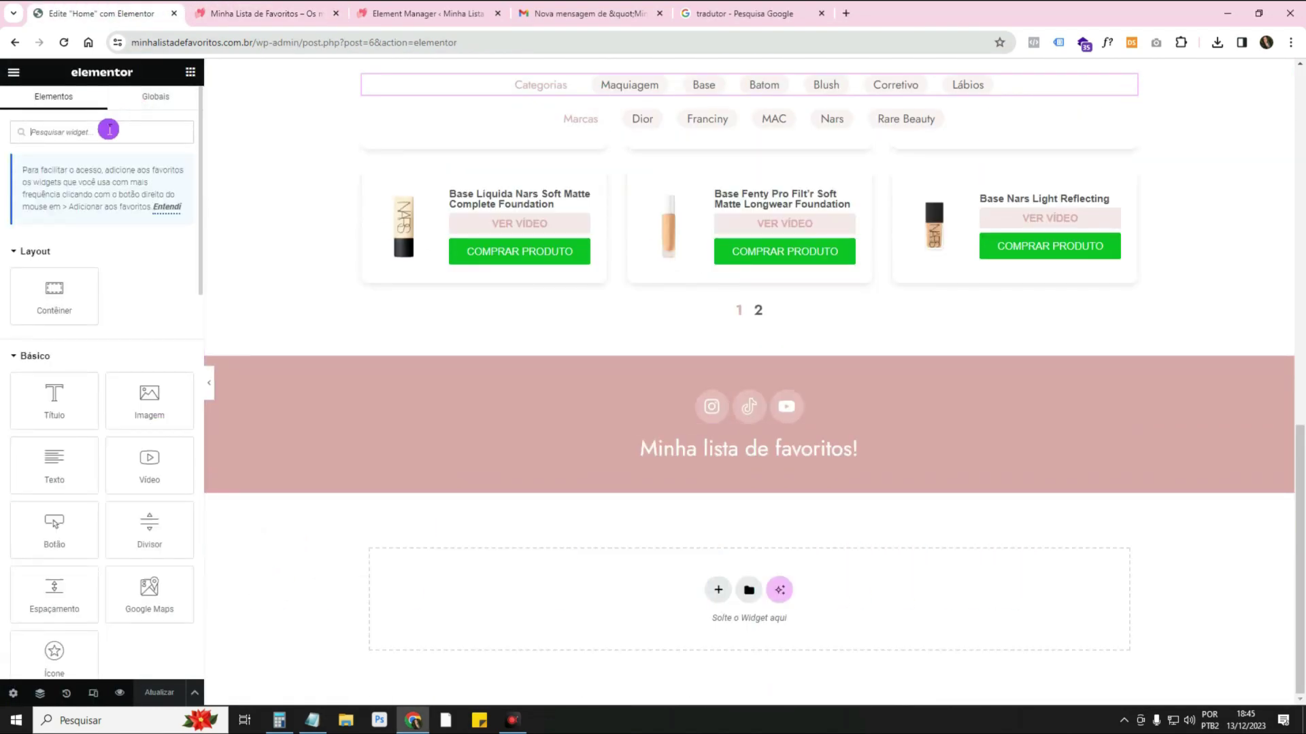
type("form")
left_click_drag(42, 250, 507, 639)
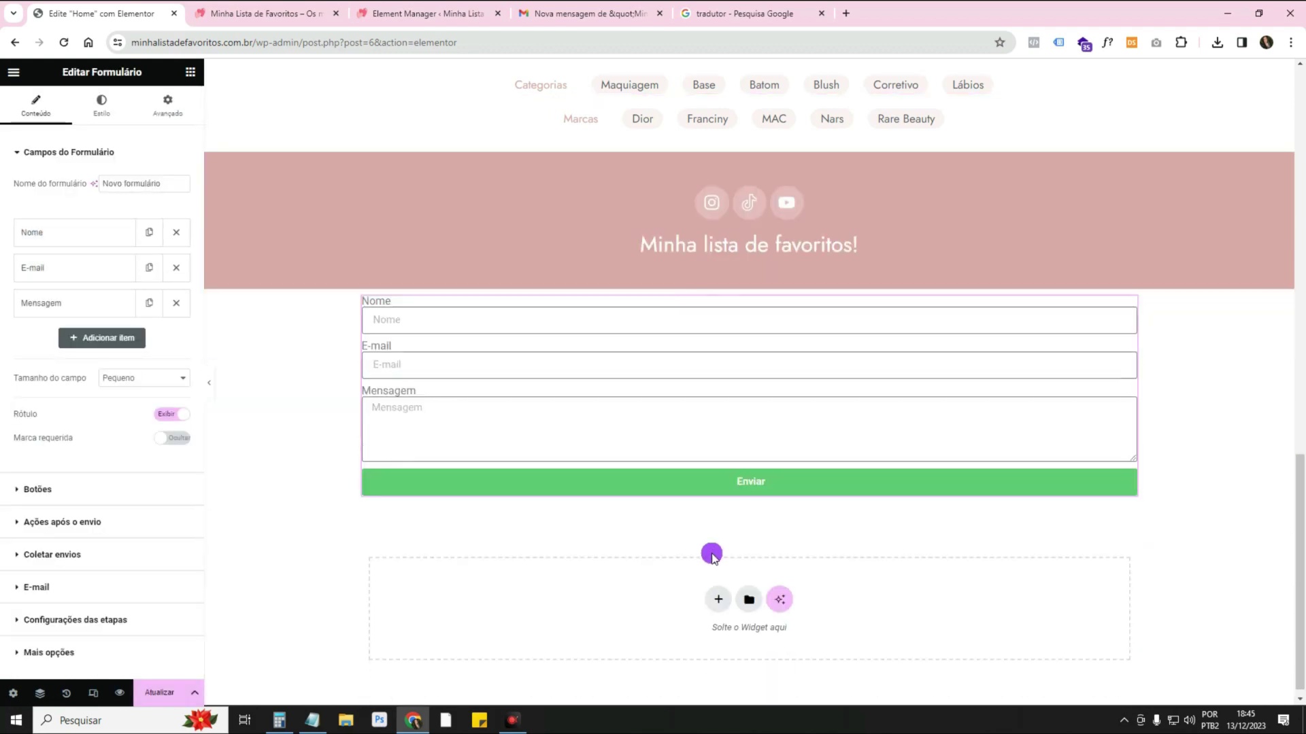
Add a fourth form field of type Enviar arquivo and update the Home page.
left_click(122, 338)
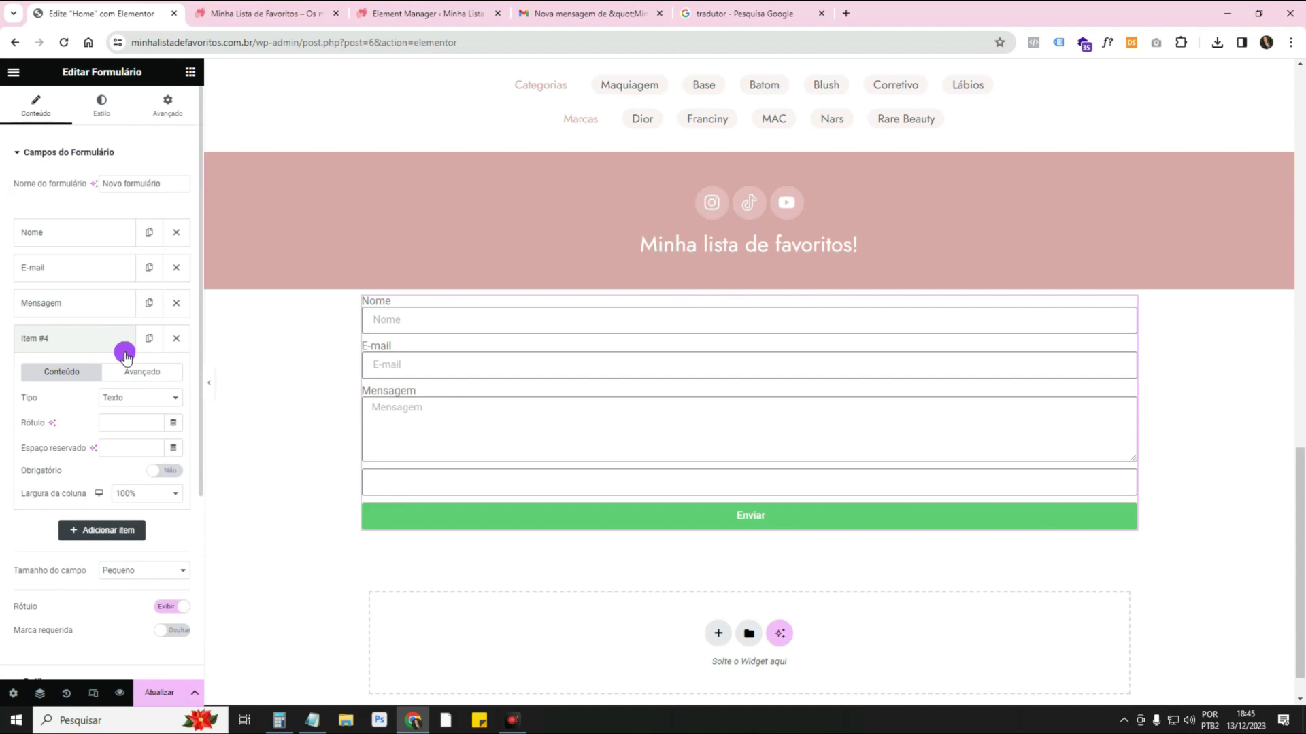
left_click(131, 398)
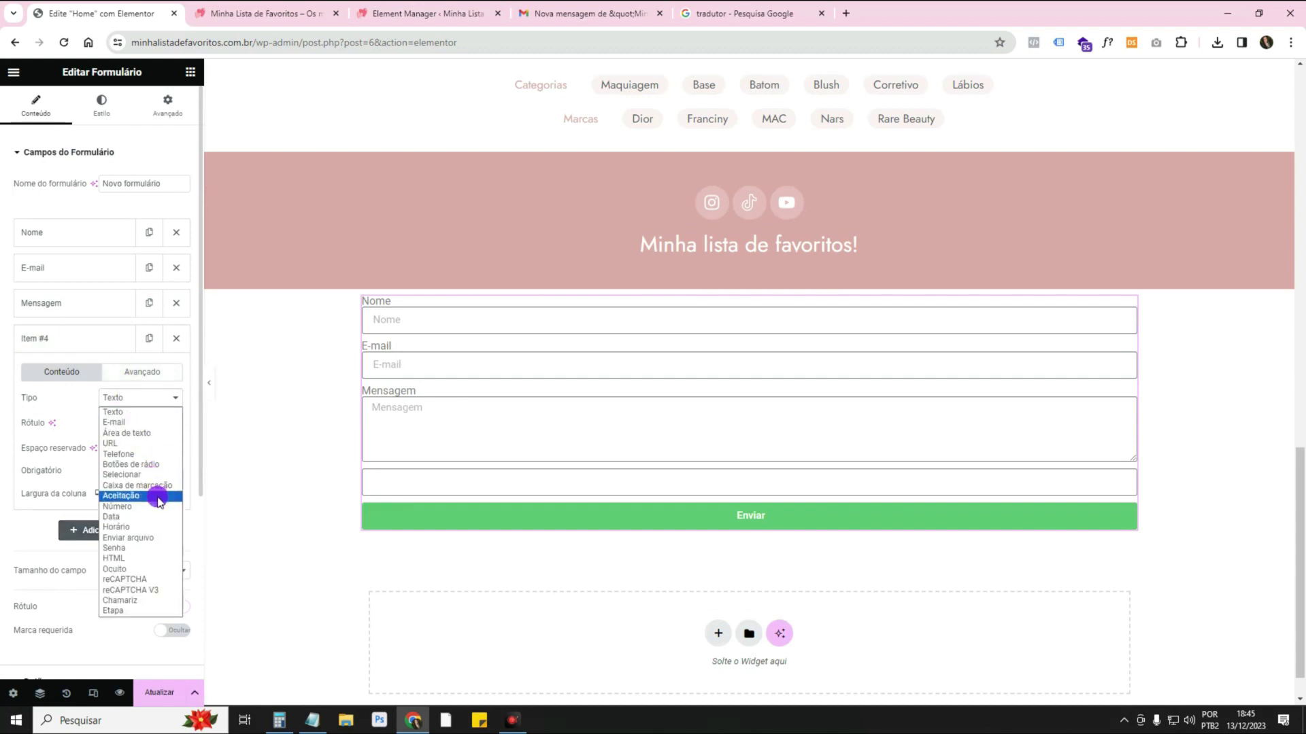
left_click(156, 538)
scroll(102, 505, "down", 2)
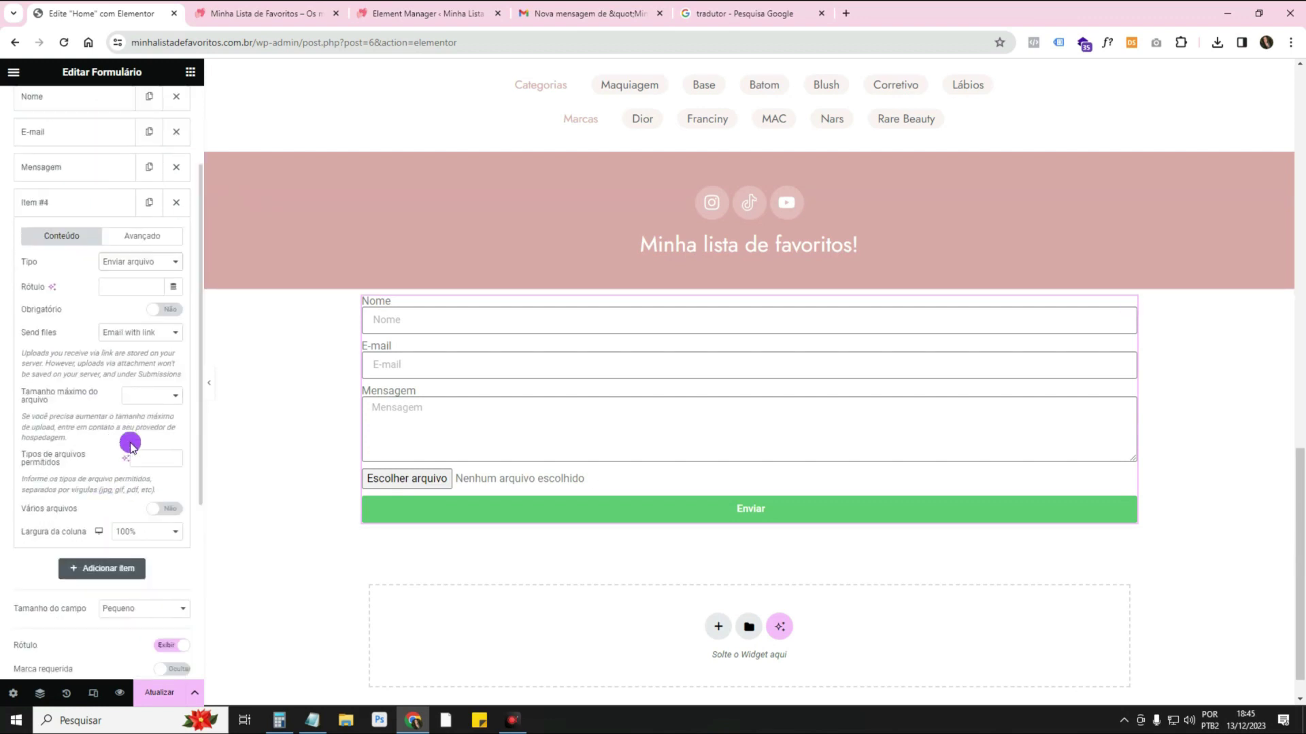
left_click(171, 694)
Examine the Minha Lista de Favoritos form e-mails with file links in Gmail, and close the Element Manager page.
left_click(568, 15)
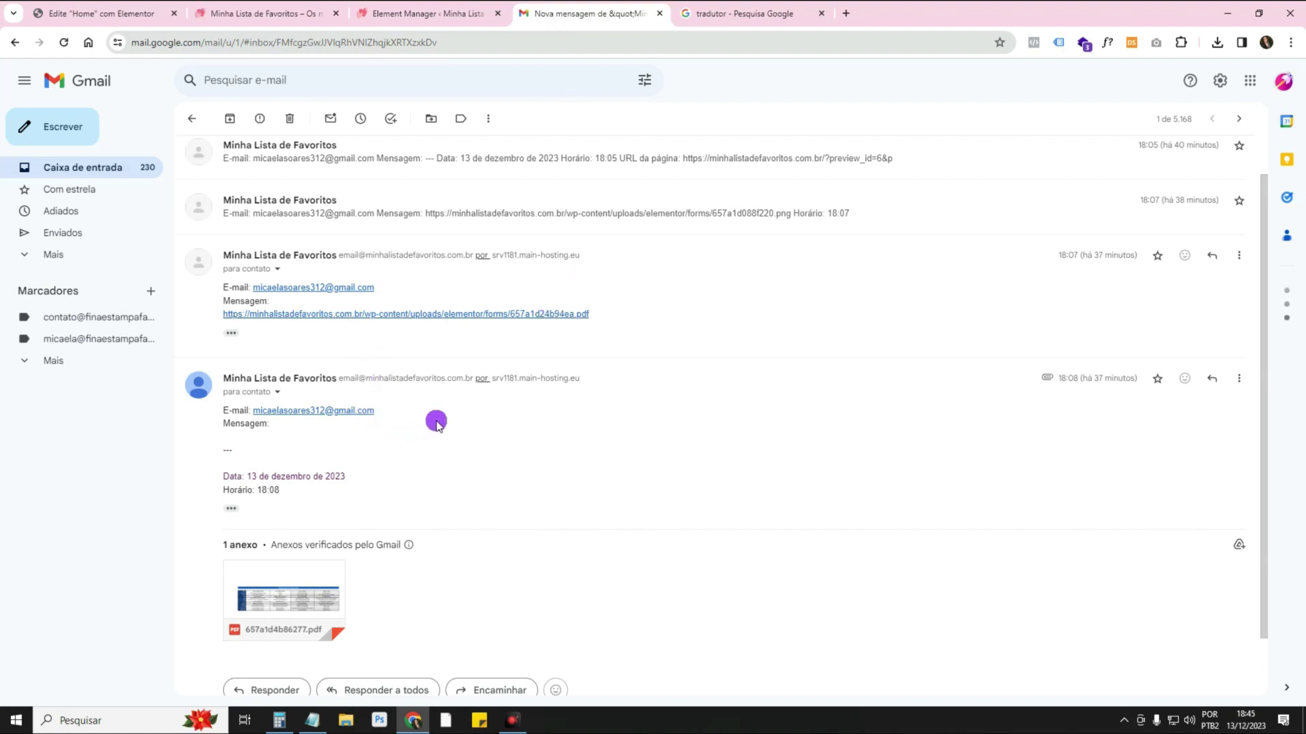
scroll(476, 388, "up", 2)
left_click(448, 255)
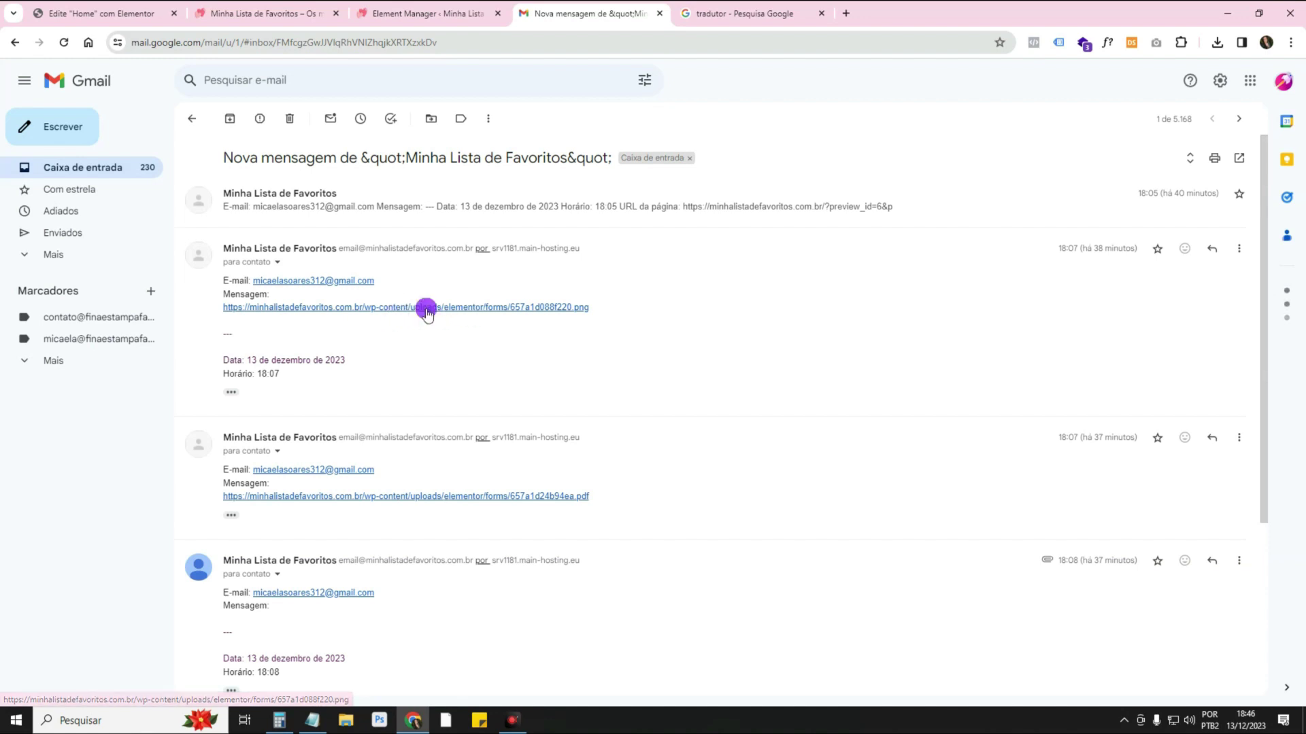
left_click(425, 13)
left_click(498, 13)
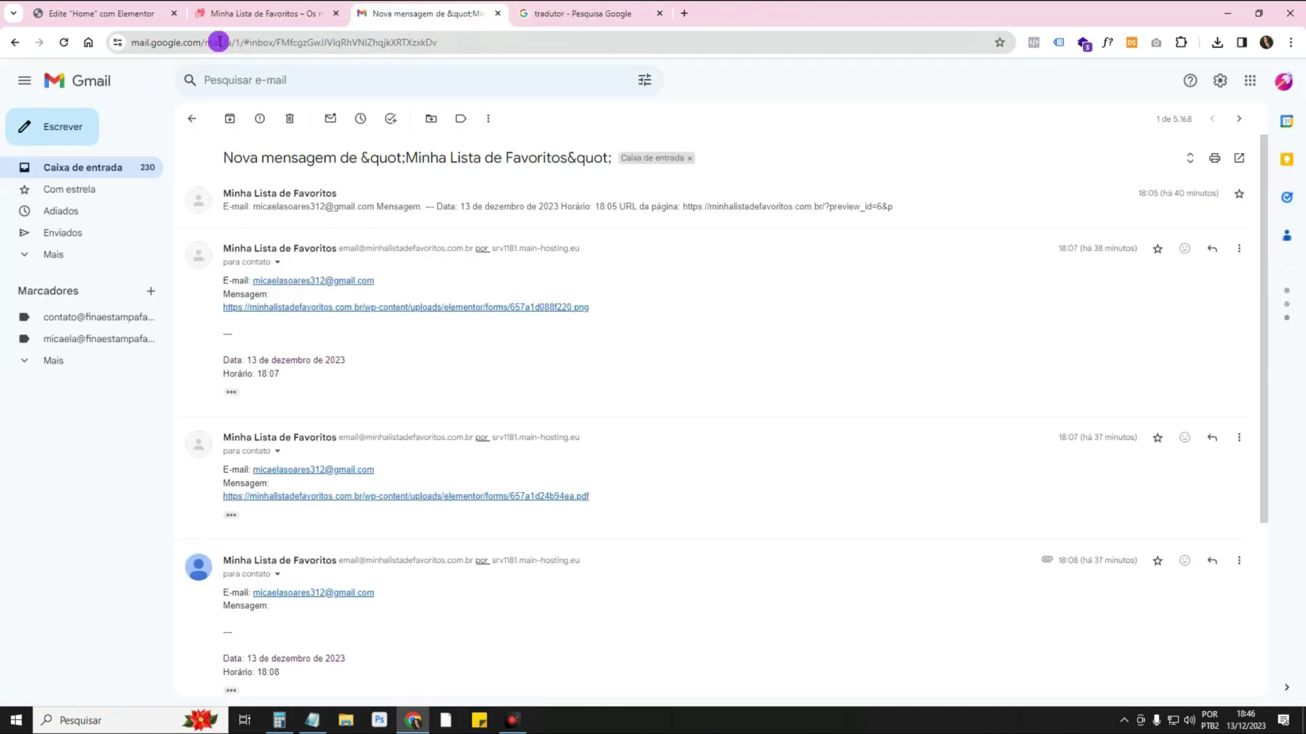
Return to the Elementor editor, check the upload field's Send files options and translate the page into Portuguese.
left_click(114, 15)
left_click(129, 332)
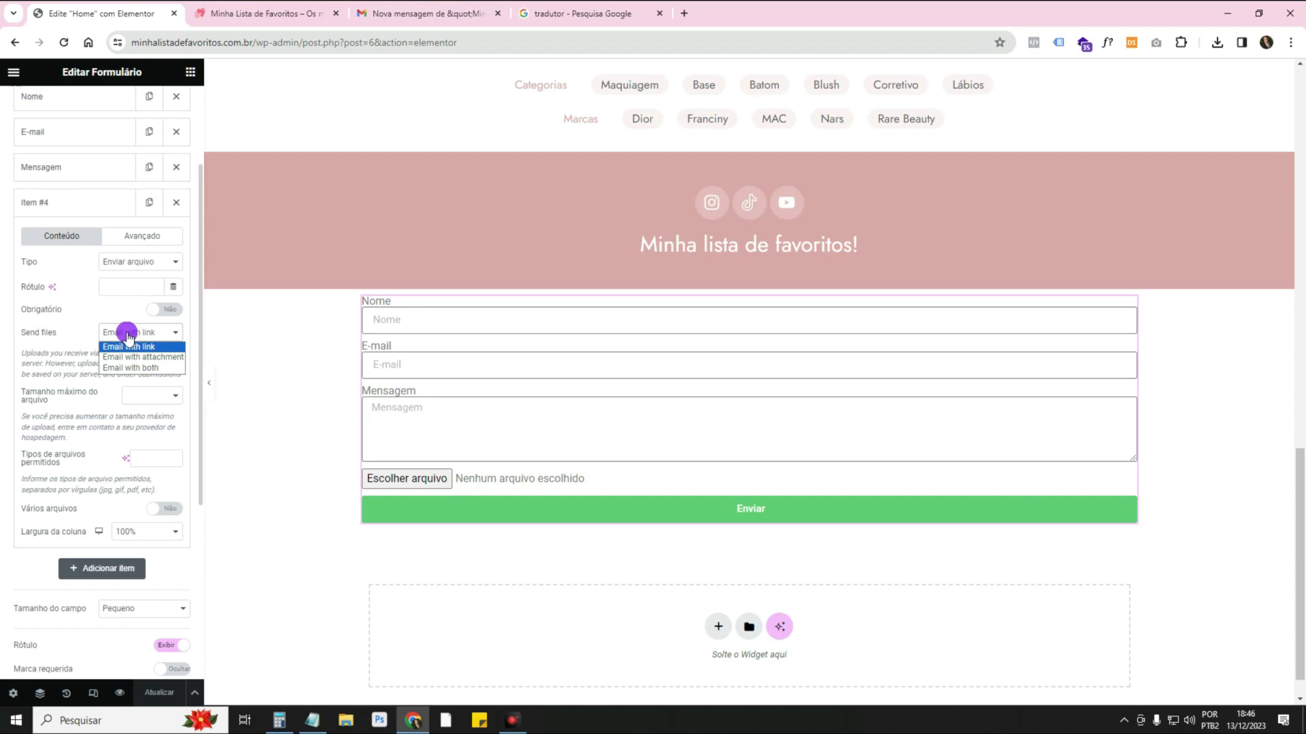
right_click(68, 272)
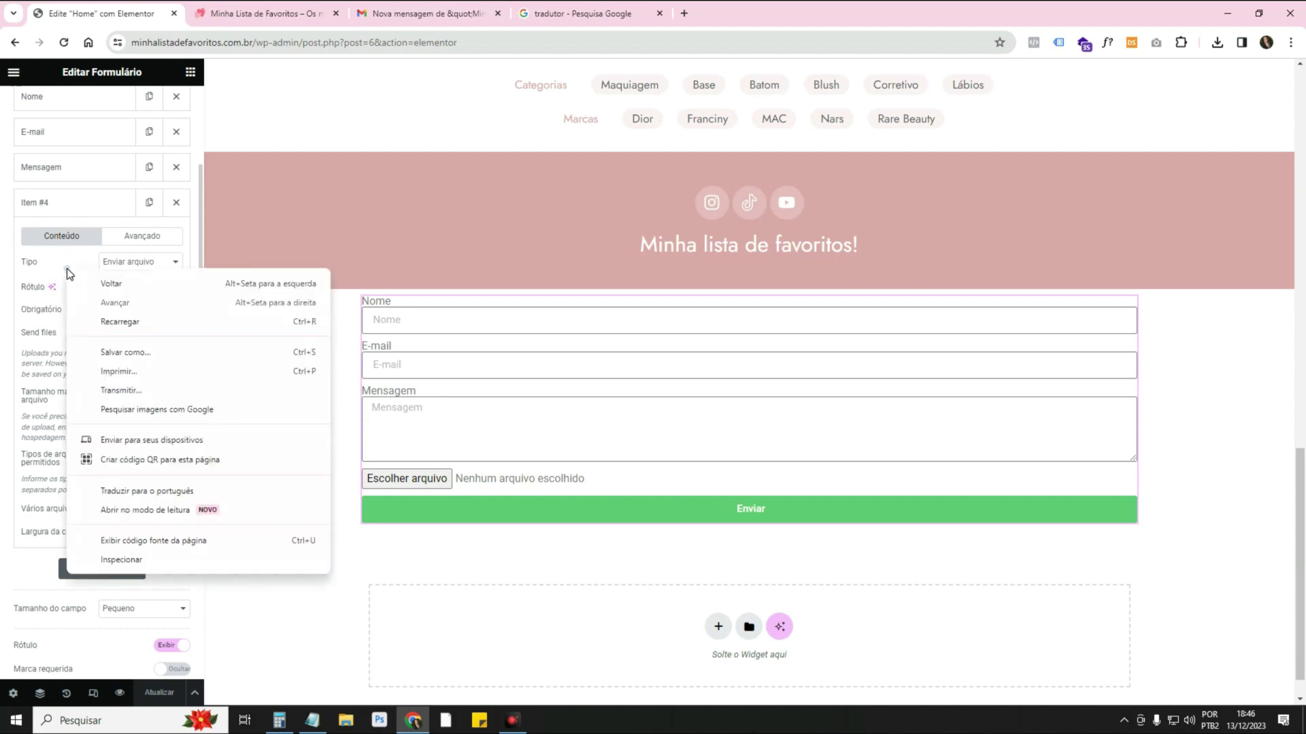
left_click(109, 491)
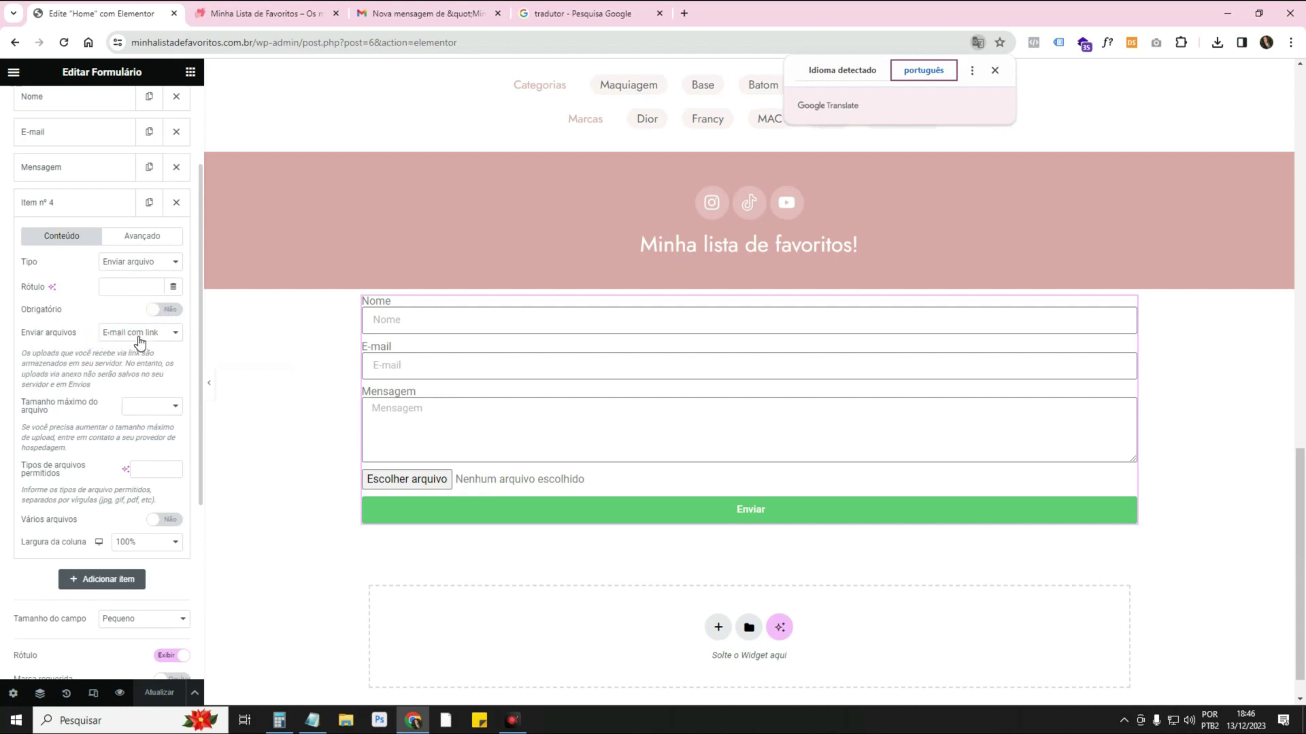
Try E-mail com anexo as the upload field's Enviar arquivos option, and set it to E-mail com ambos.
left_click(139, 336)
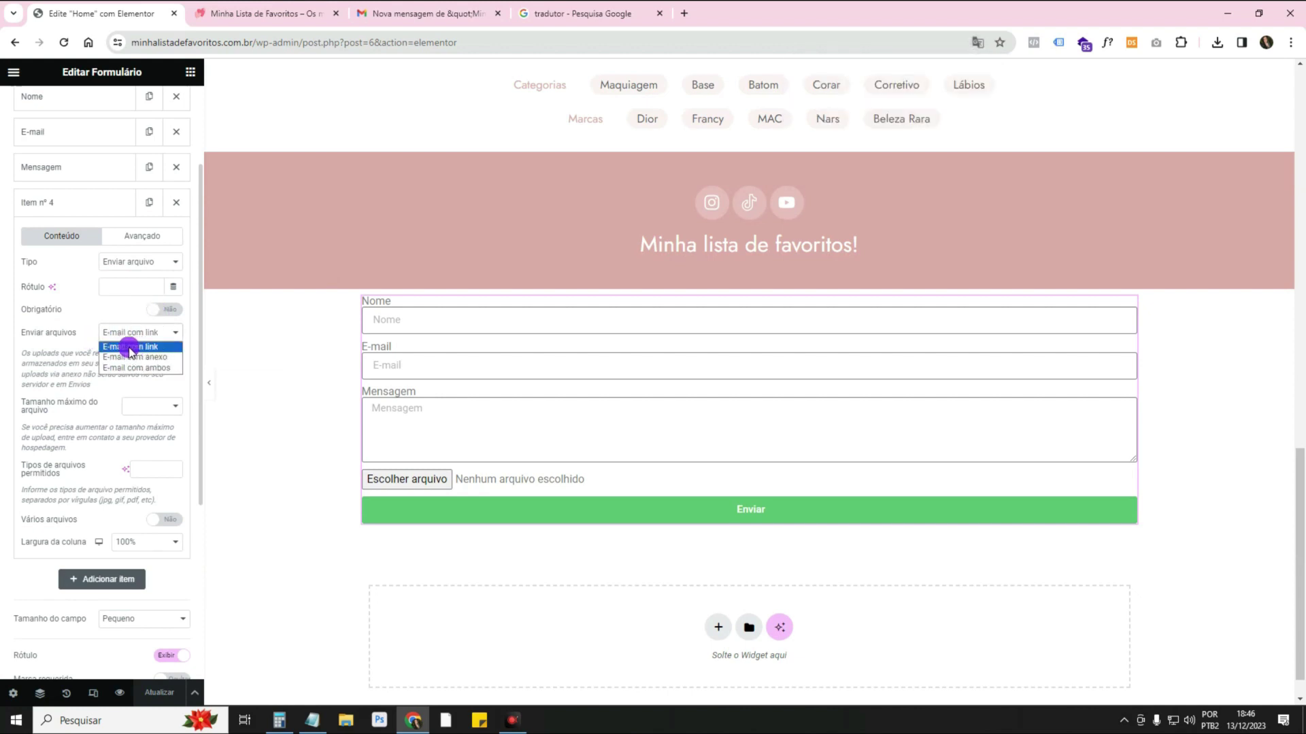
left_click(164, 358)
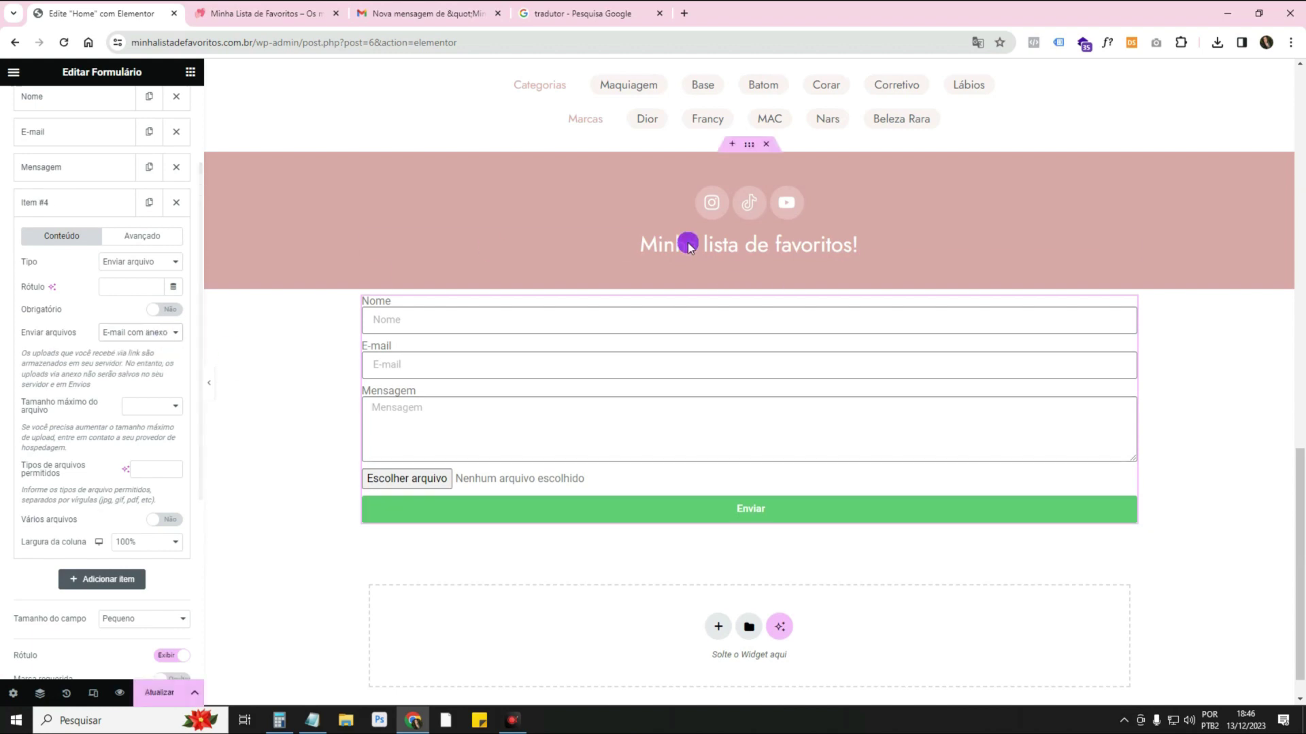
left_click(144, 332)
left_click(153, 365)
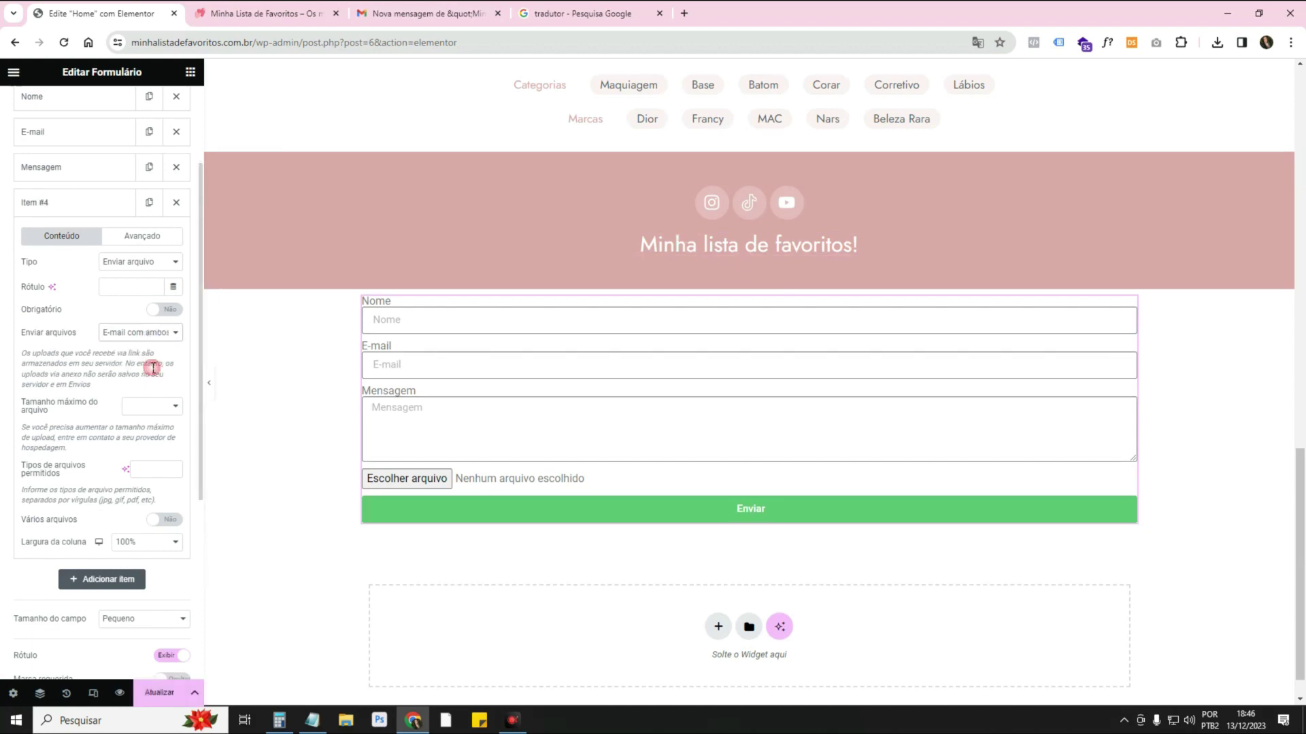
Examine the Gmail message that delivers the form's uploaded PDF as an attachment.
left_click(451, 18)
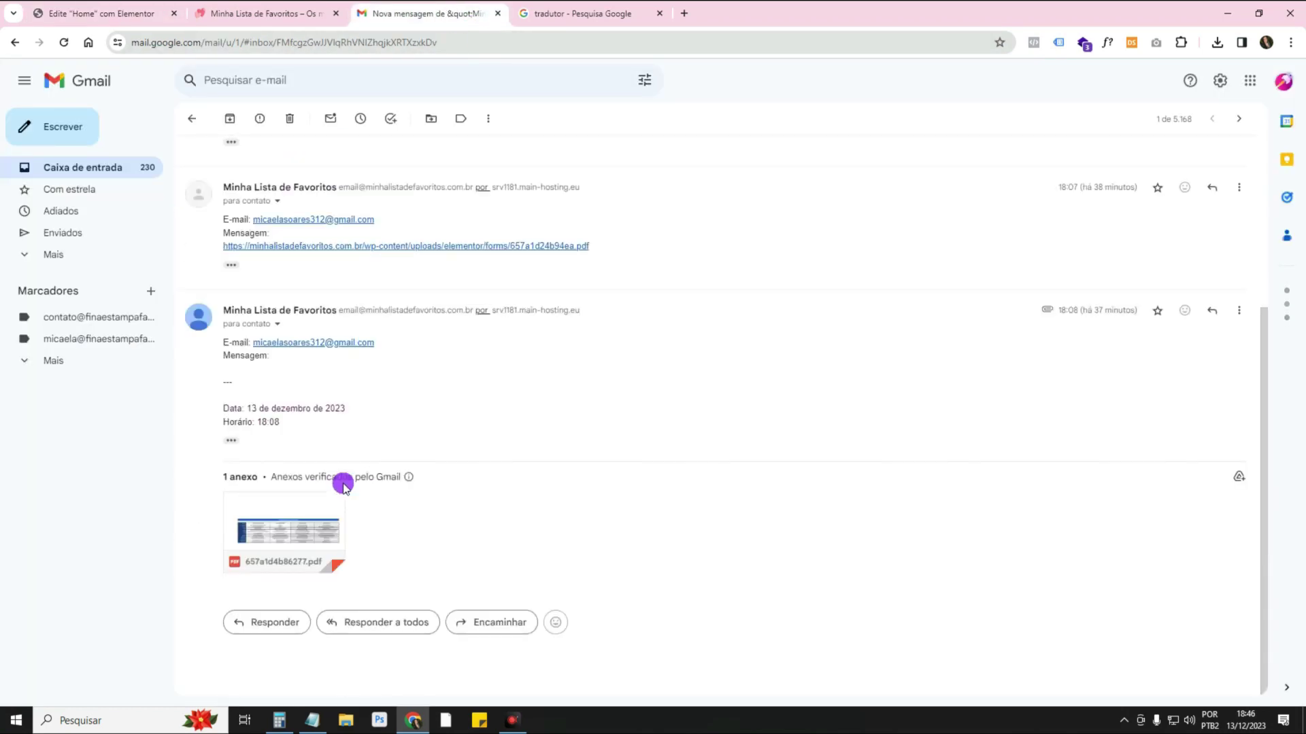
mouse_move(265, 508)
left_click_drag(224, 348, 225, 311)
left_click(279, 364)
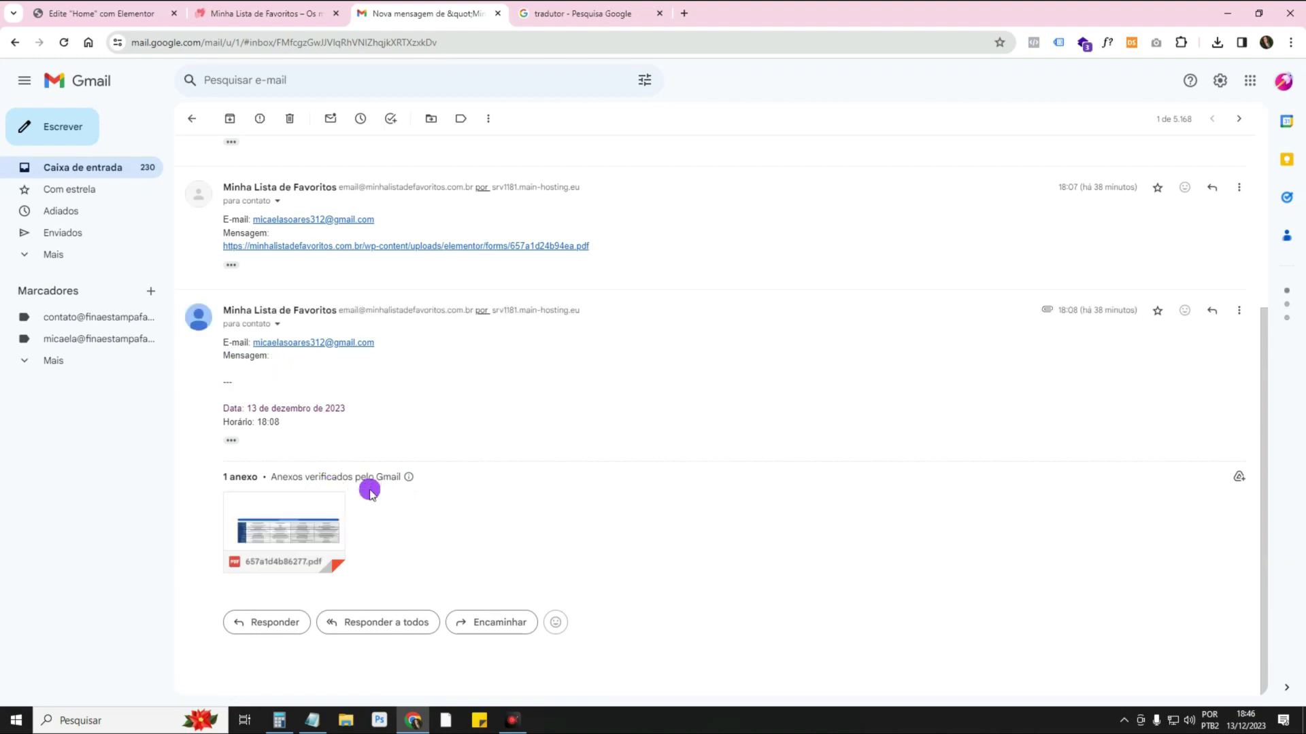
mouse_move(411, 478)
mouse_move(262, 544)
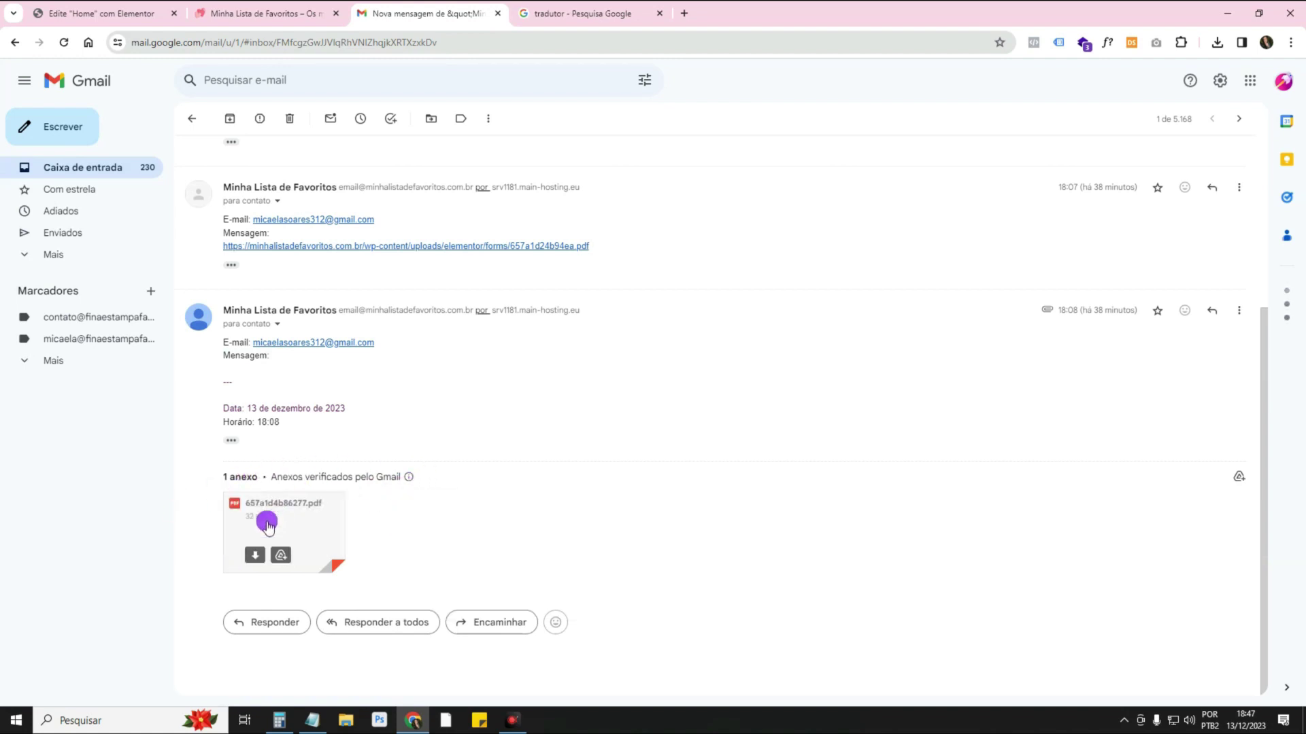
Return to the Elementor editor and label the upload field "Envie seu documento", correcting the misspelled last word.
left_click(71, 13)
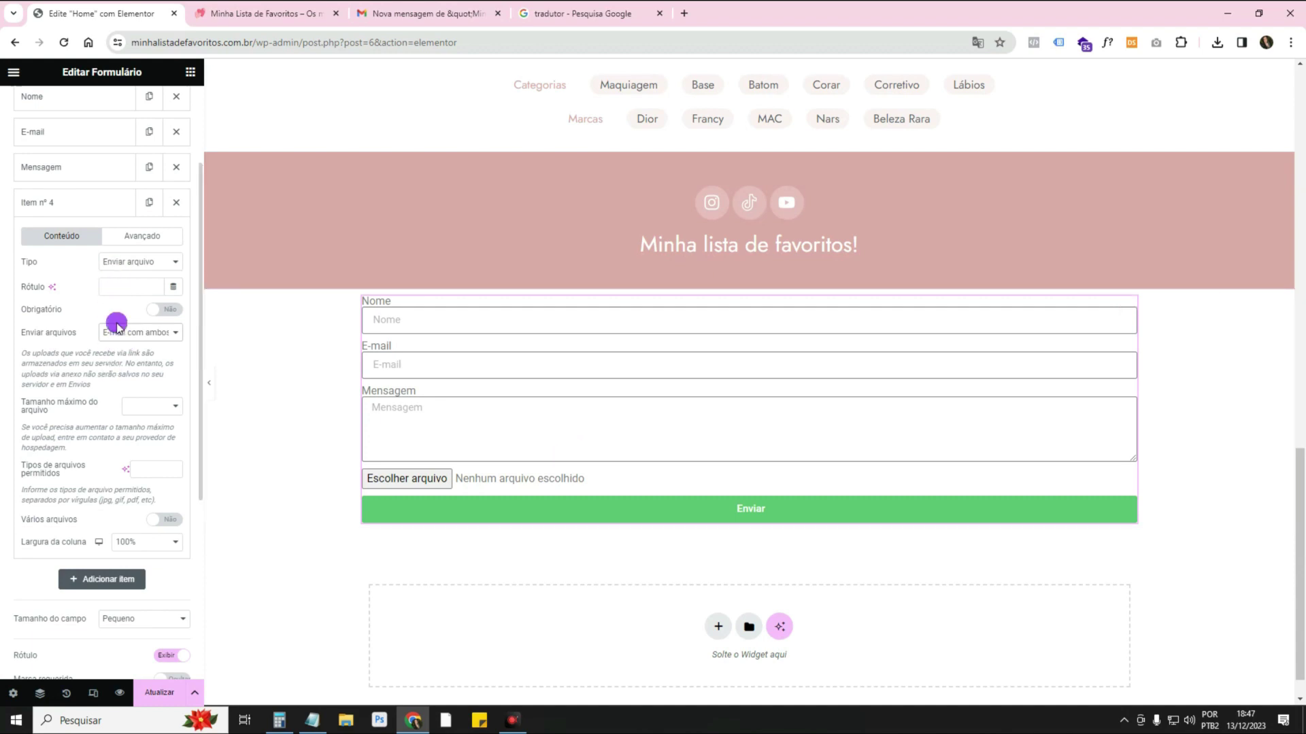
left_click(115, 283)
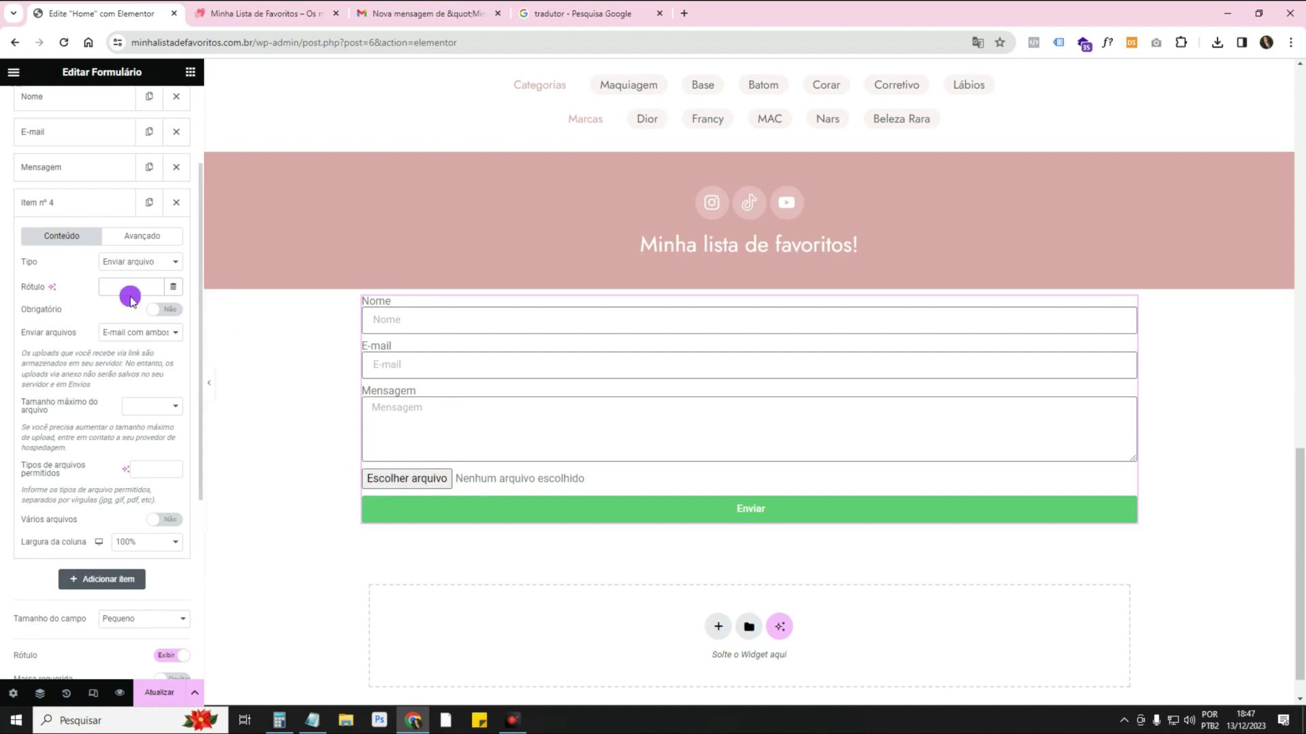
type("Envi")
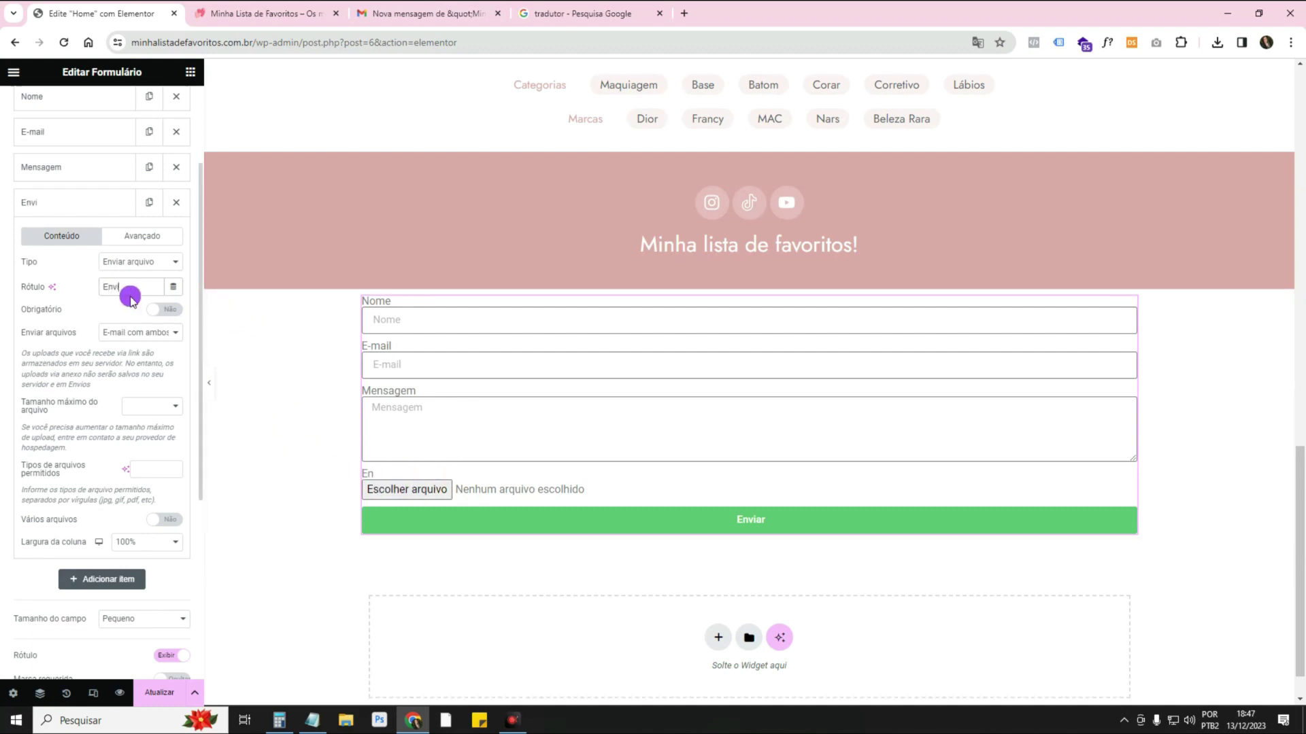
type("e seu docunebto")
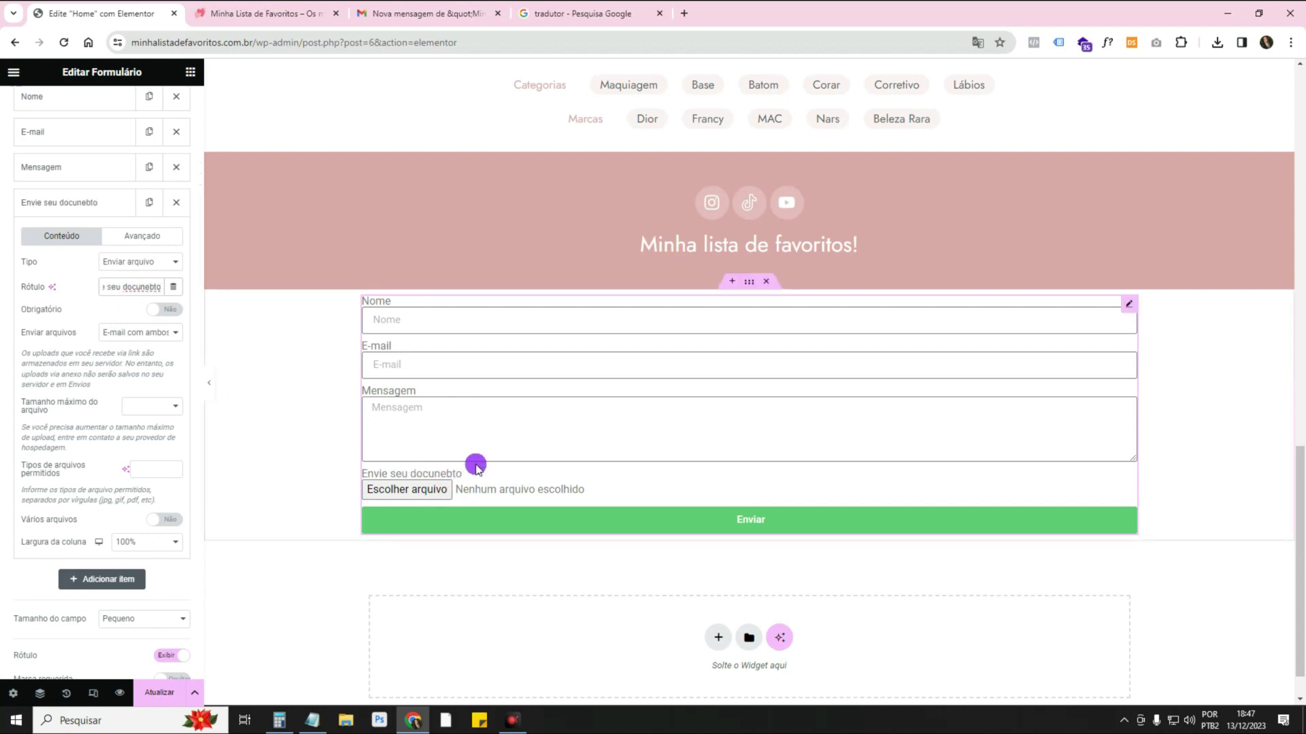
right_click(133, 287)
left_click(258, 297)
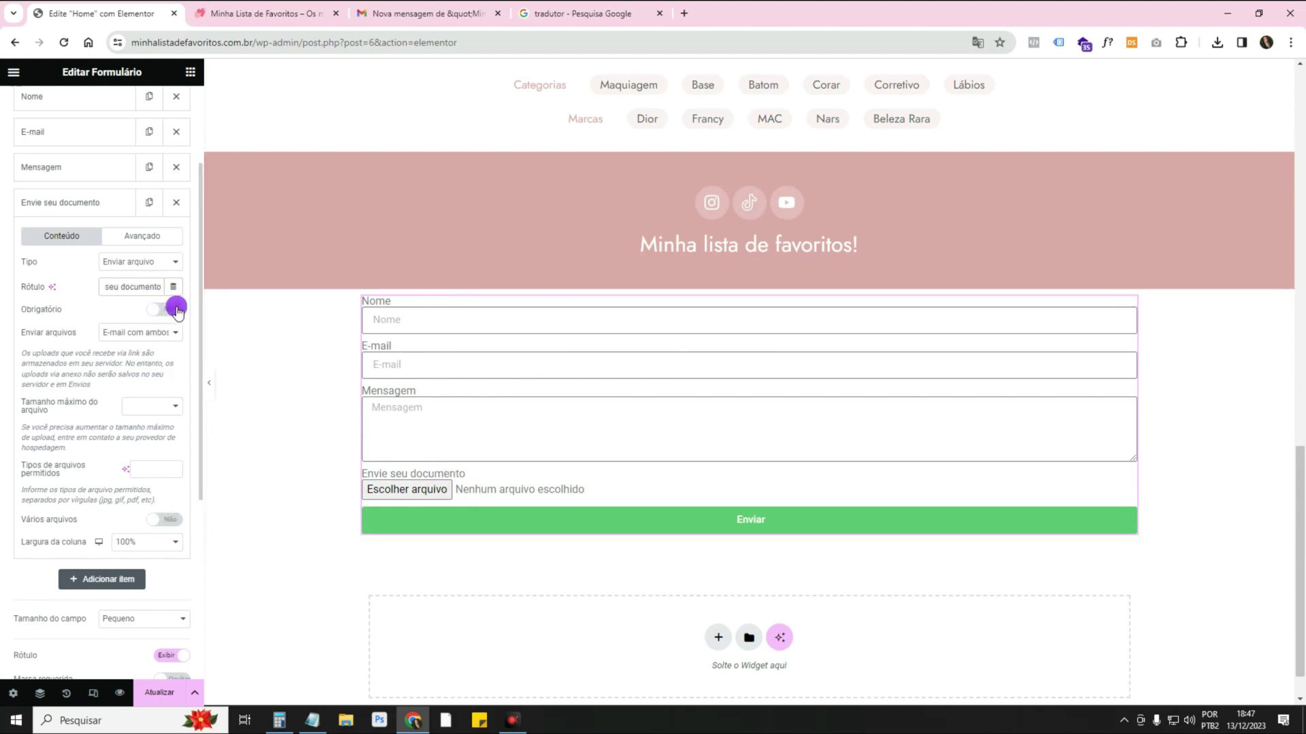
Look through the maximum file size options of the Envie seu documento field and set the limit to 5MB.
left_click(164, 406)
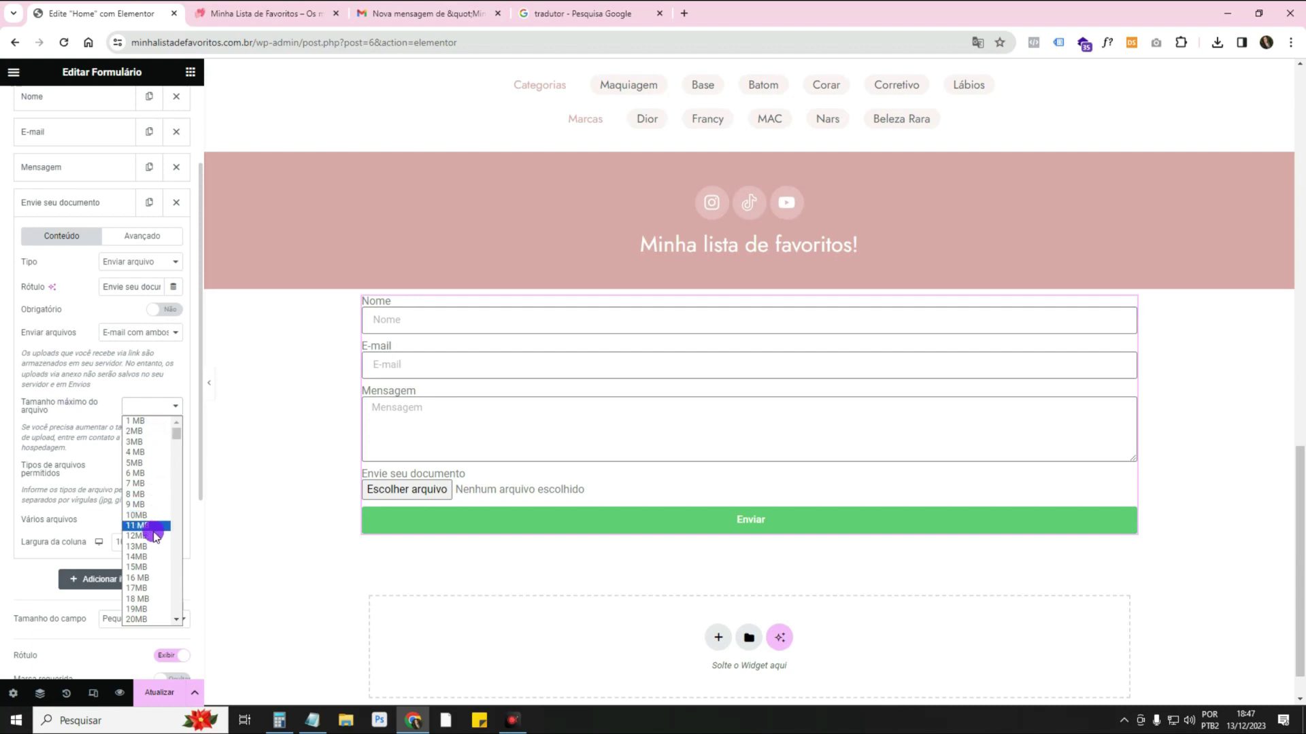
scroll(161, 618, "down", 20)
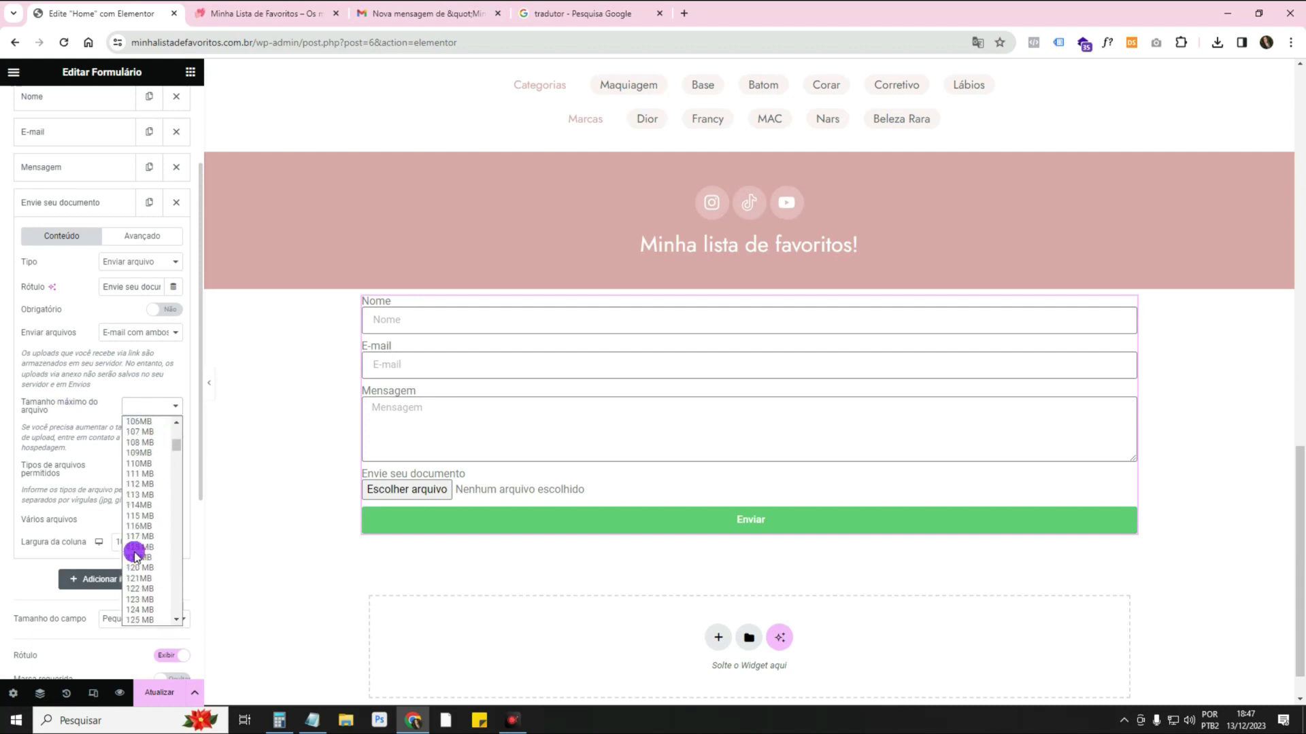
scroll(135, 554, "down", 20)
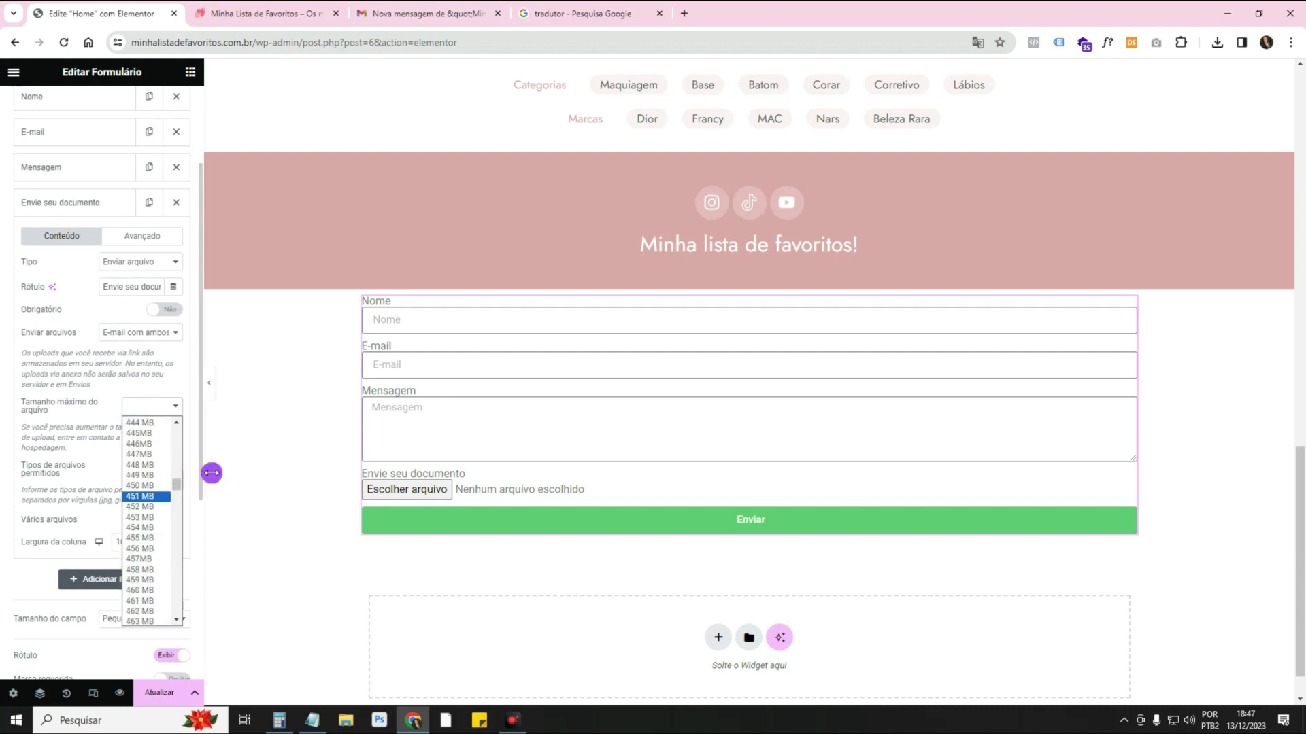
left_click_drag(176, 501, 173, 612)
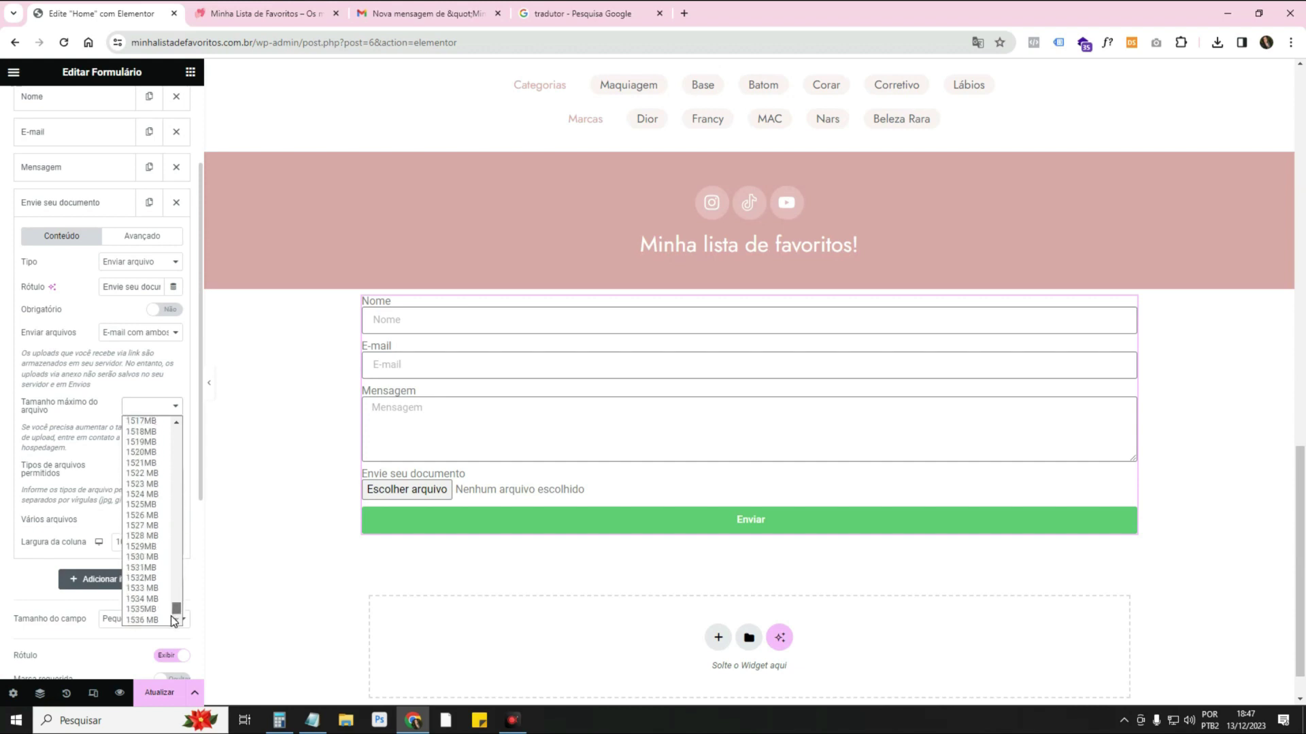
left_click(142, 622)
Restrict the upload field's permitted file types to jpg, png, webp and pdf, and enable Vários arquivos.
left_click_drag(143, 624, 144, 469)
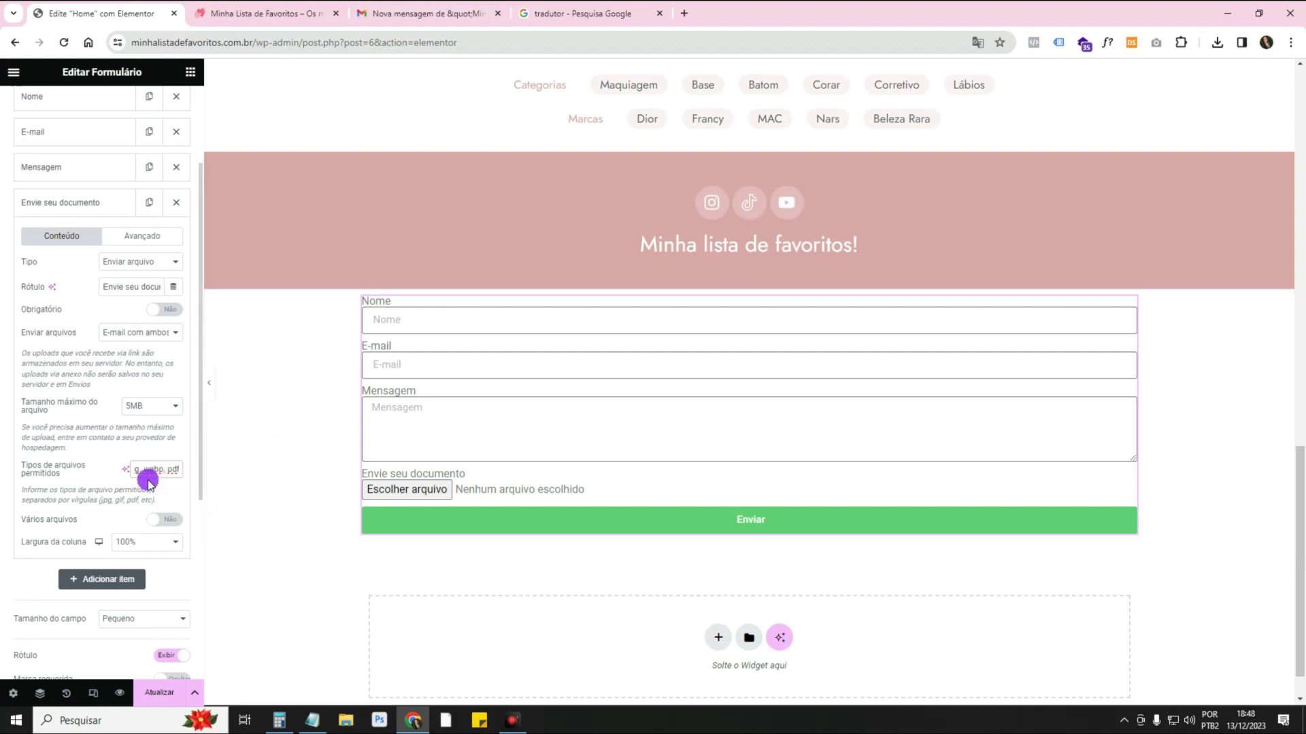
left_click(169, 524)
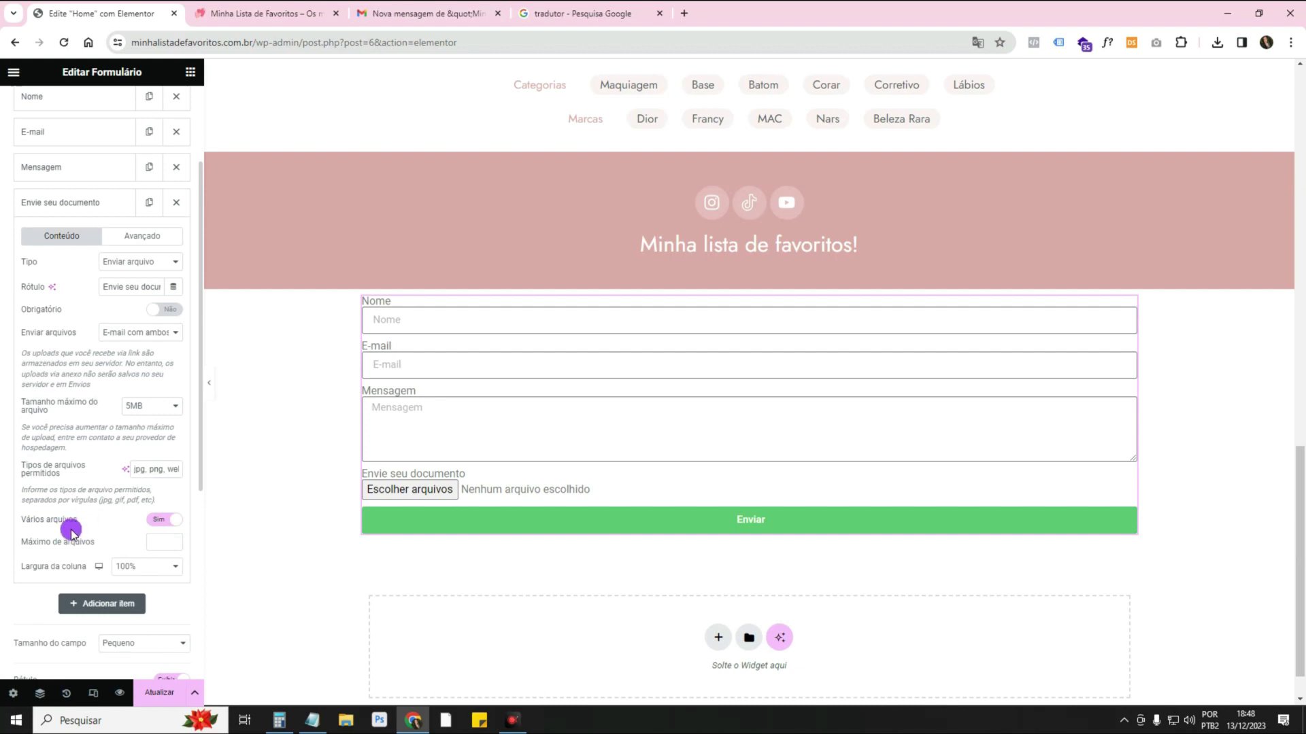
left_click(159, 541)
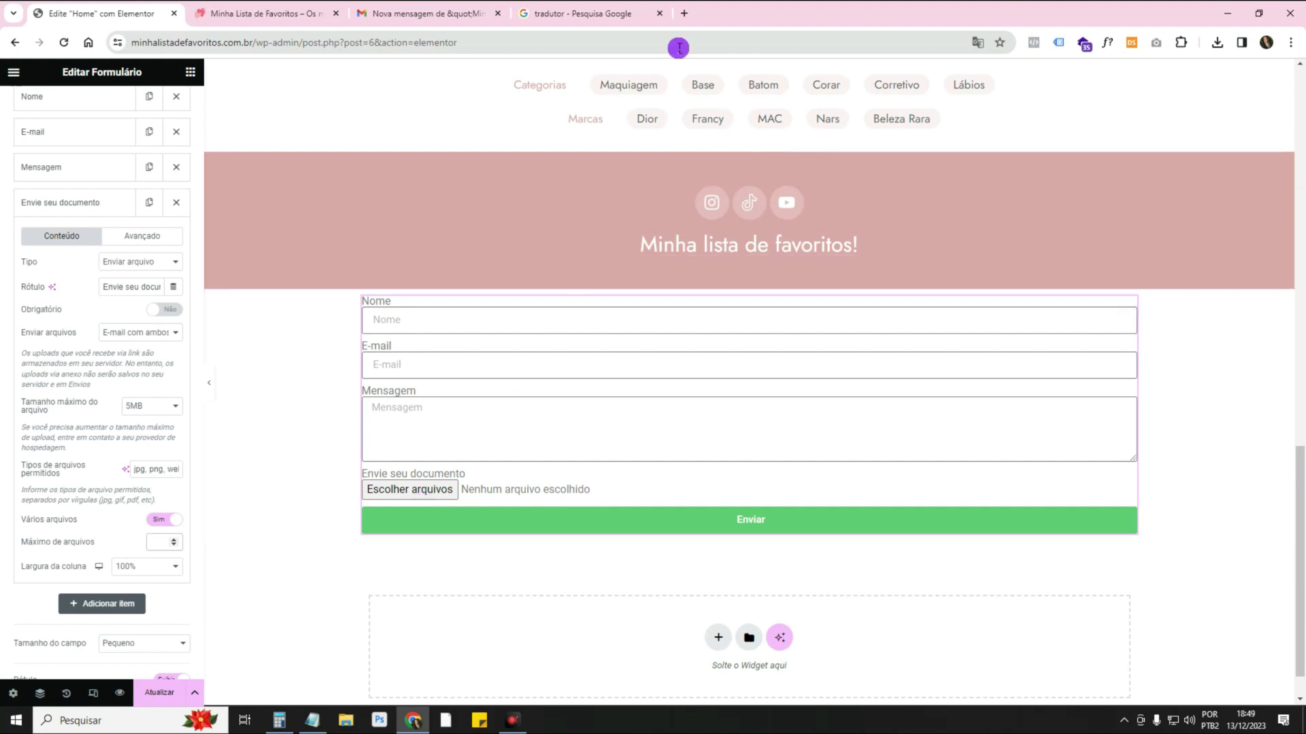
Open the descomplicandosites.com.br Brienfing page in a new browser tab and advance its multi-step form to the second stage.
left_click(684, 13)
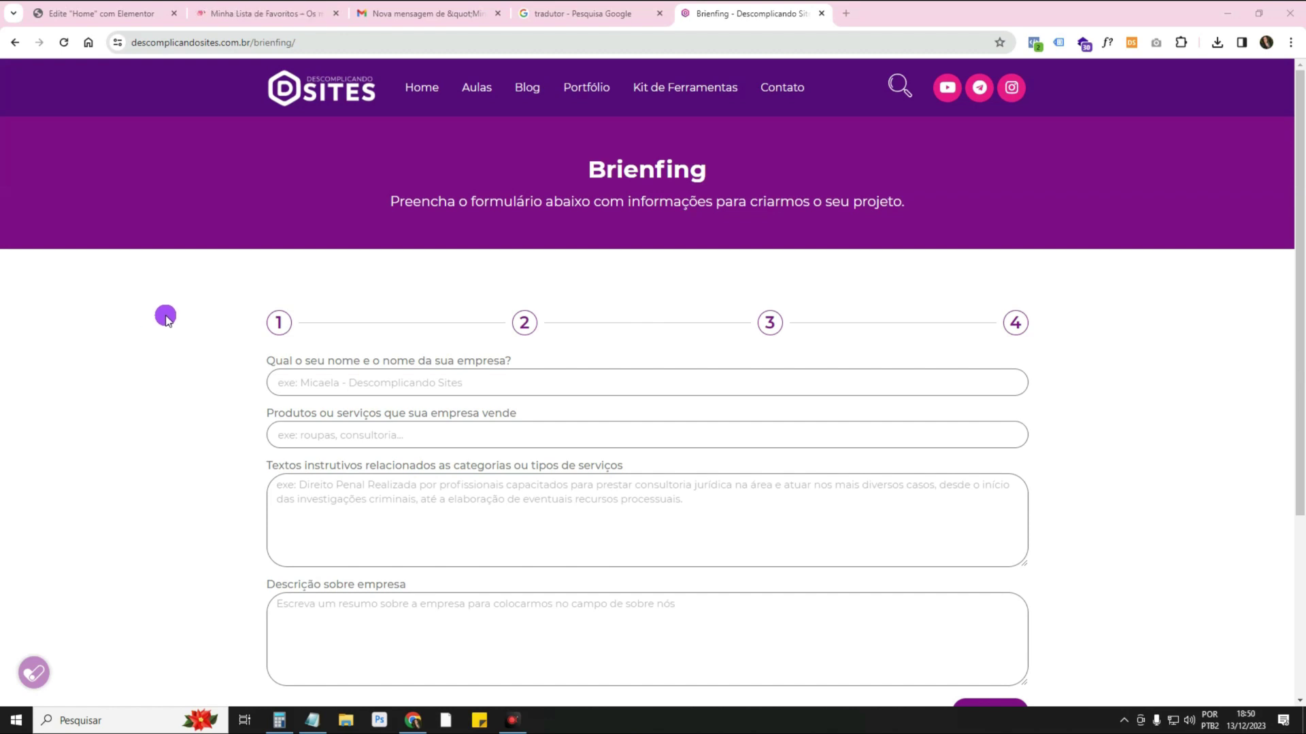
scroll(510, 365, "down", 2)
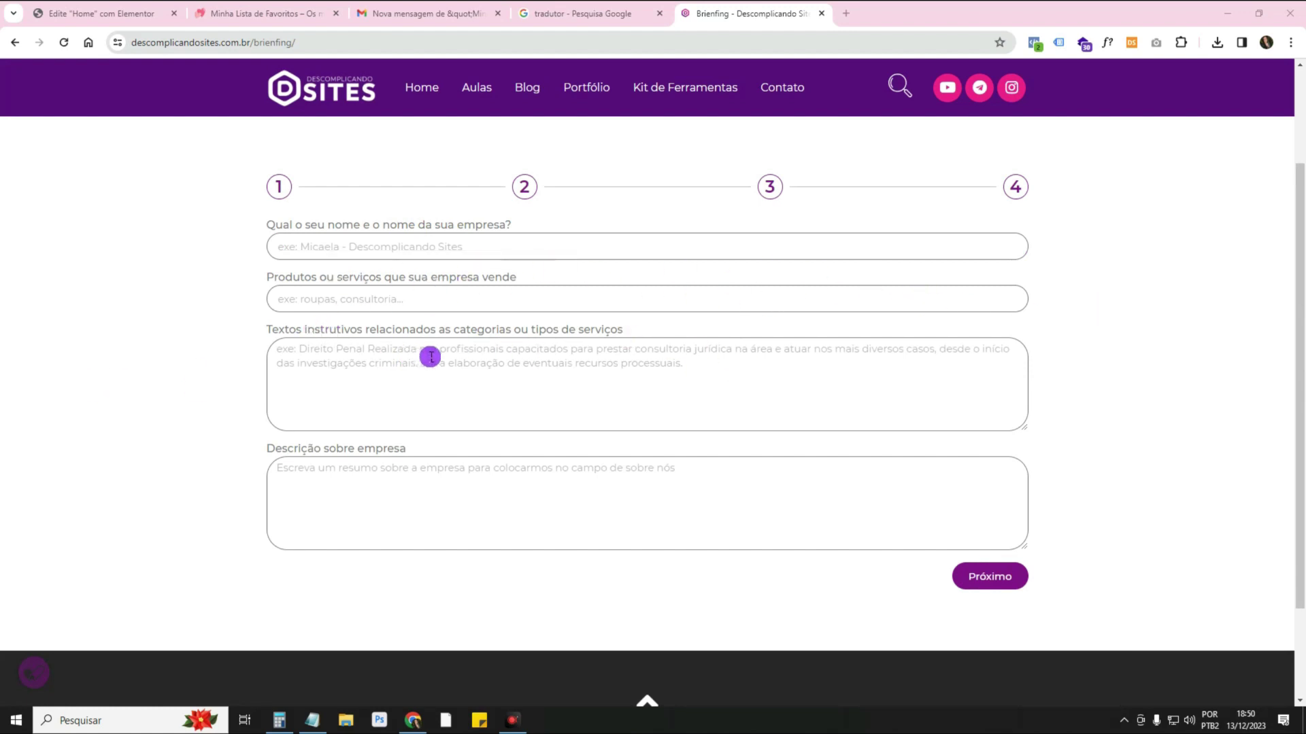
left_click(990, 578)
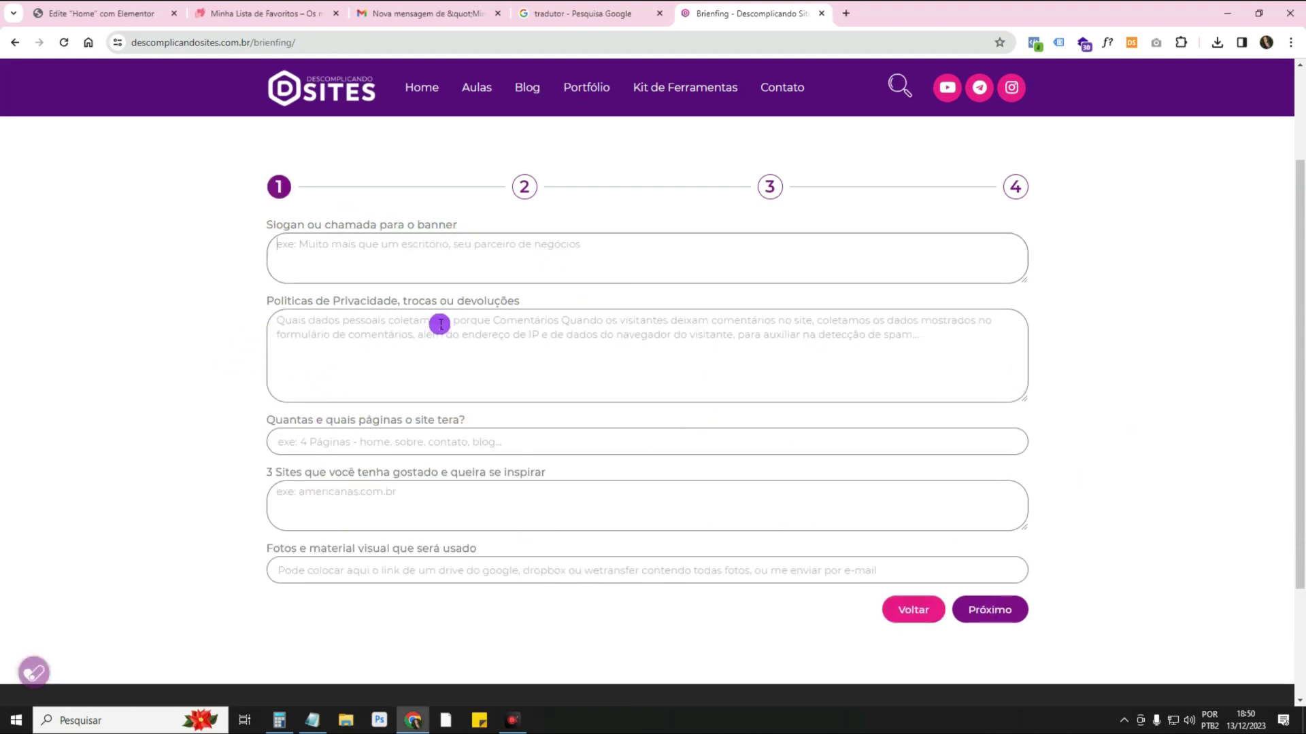
Advance the Brienfing form to its last stage and examine the question about existing logos and colours.
left_click(1002, 610)
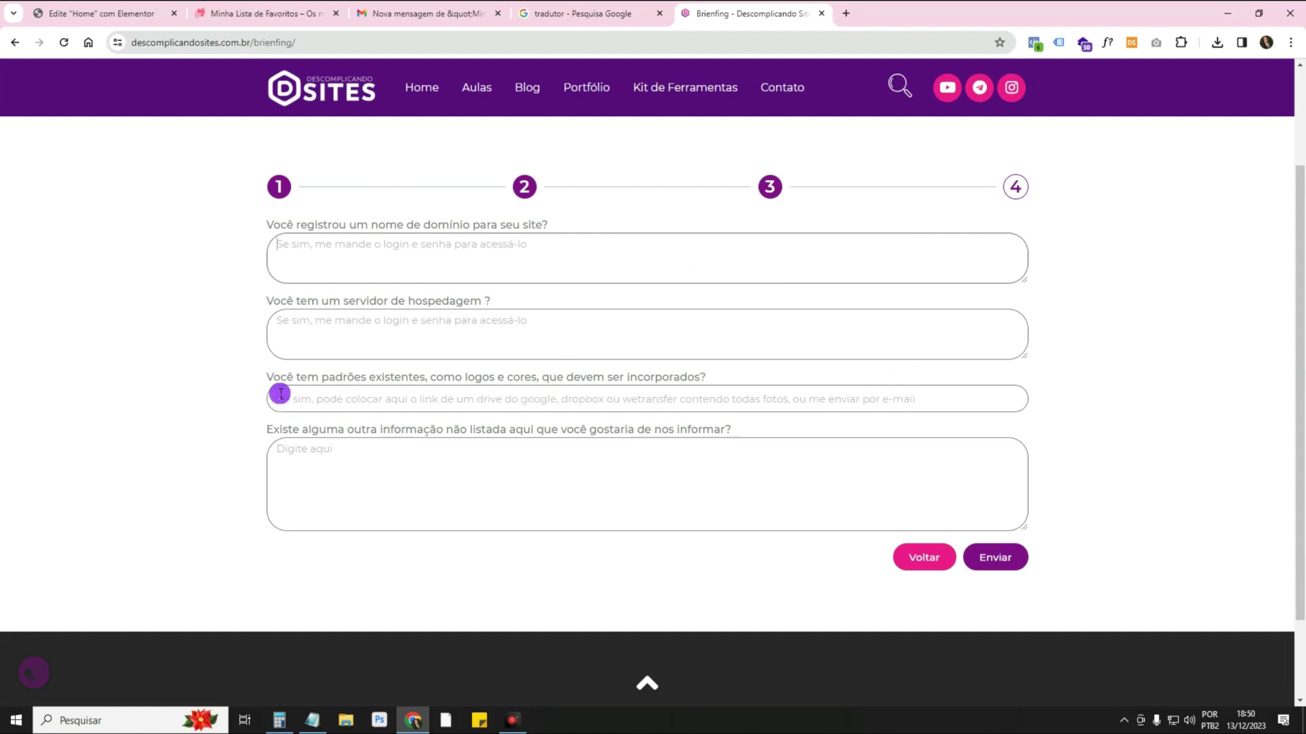
left_click_drag(271, 386, 703, 382)
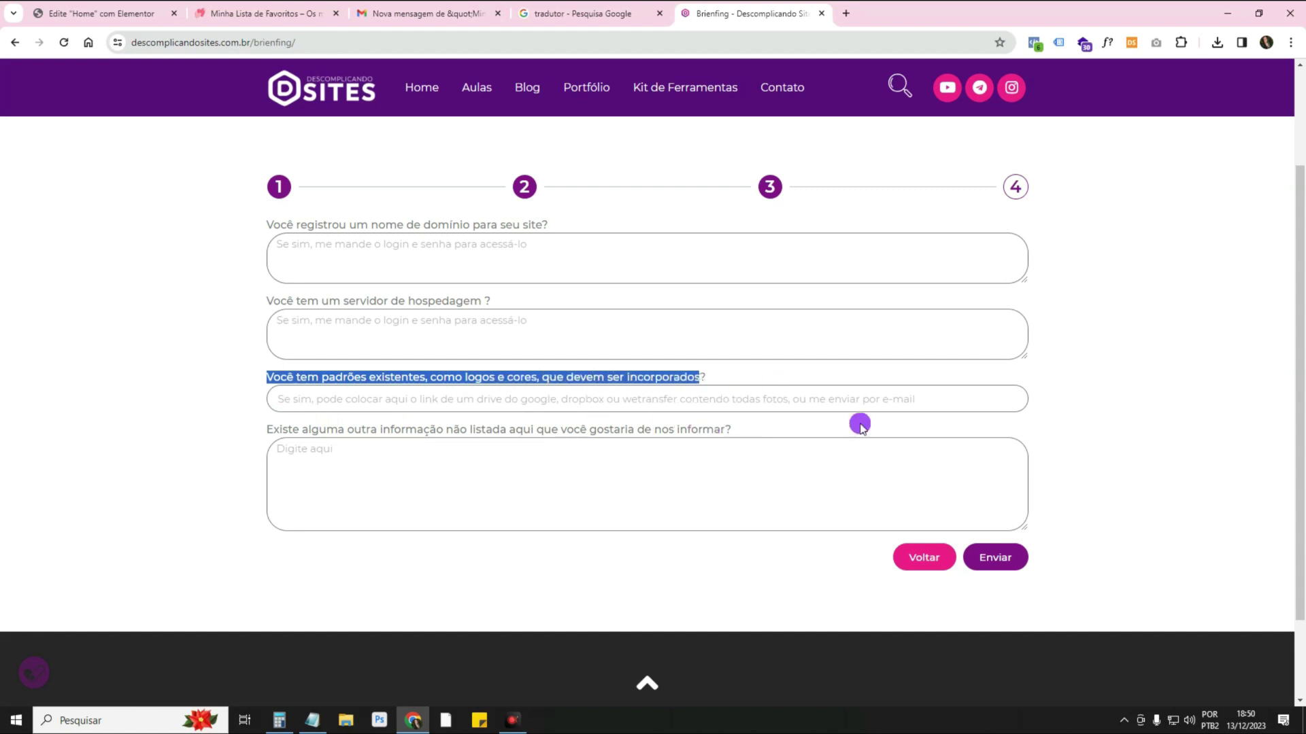
left_click(309, 393)
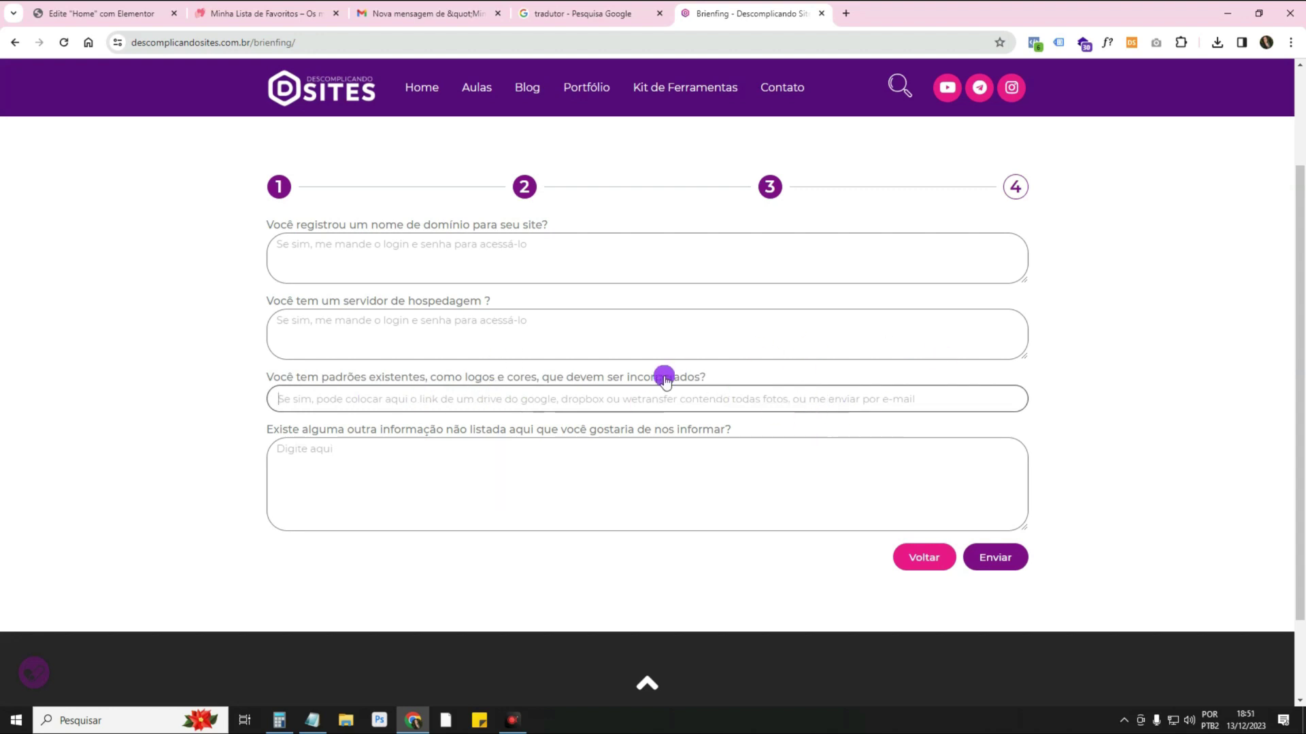
Return to the Elementor editor and look up the "paginação AJAX no loop" item in the notes list.
left_click(272, 15)
left_click(135, 19)
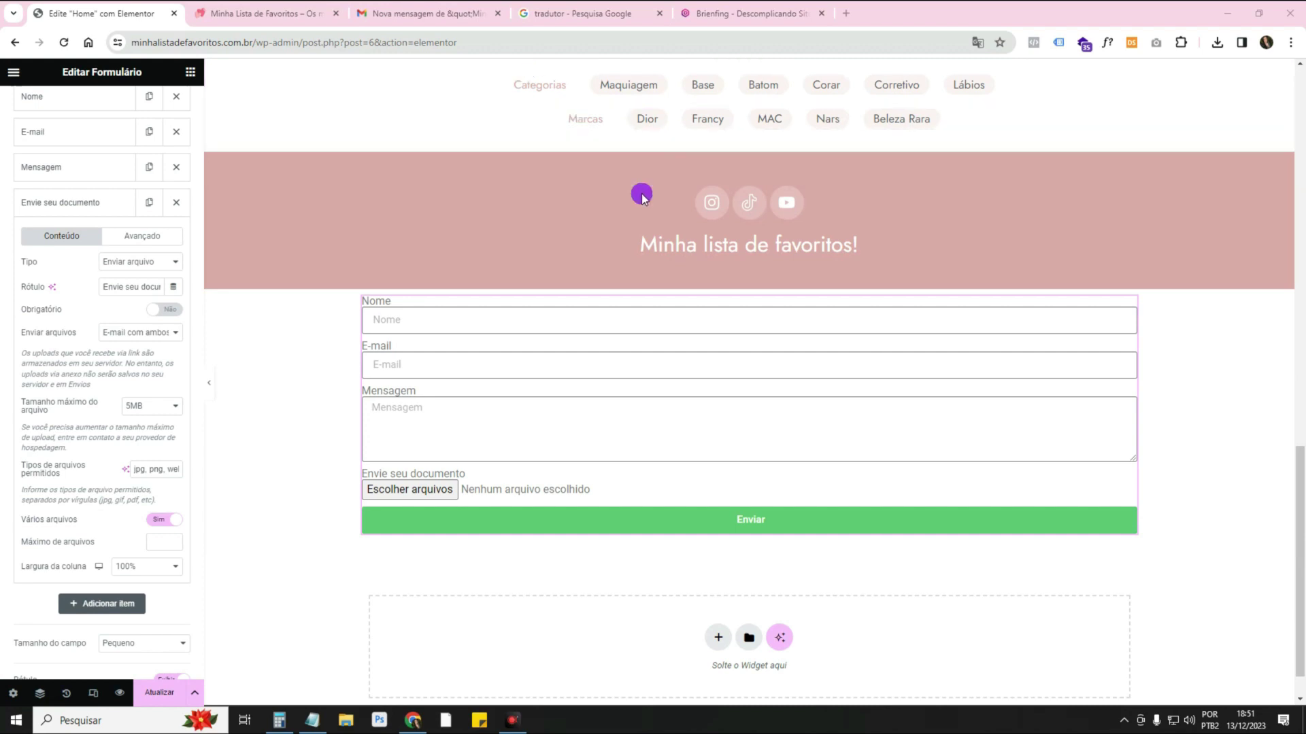
left_click(312, 721)
left_click(508, 347)
left_click_drag(508, 350, 481, 338)
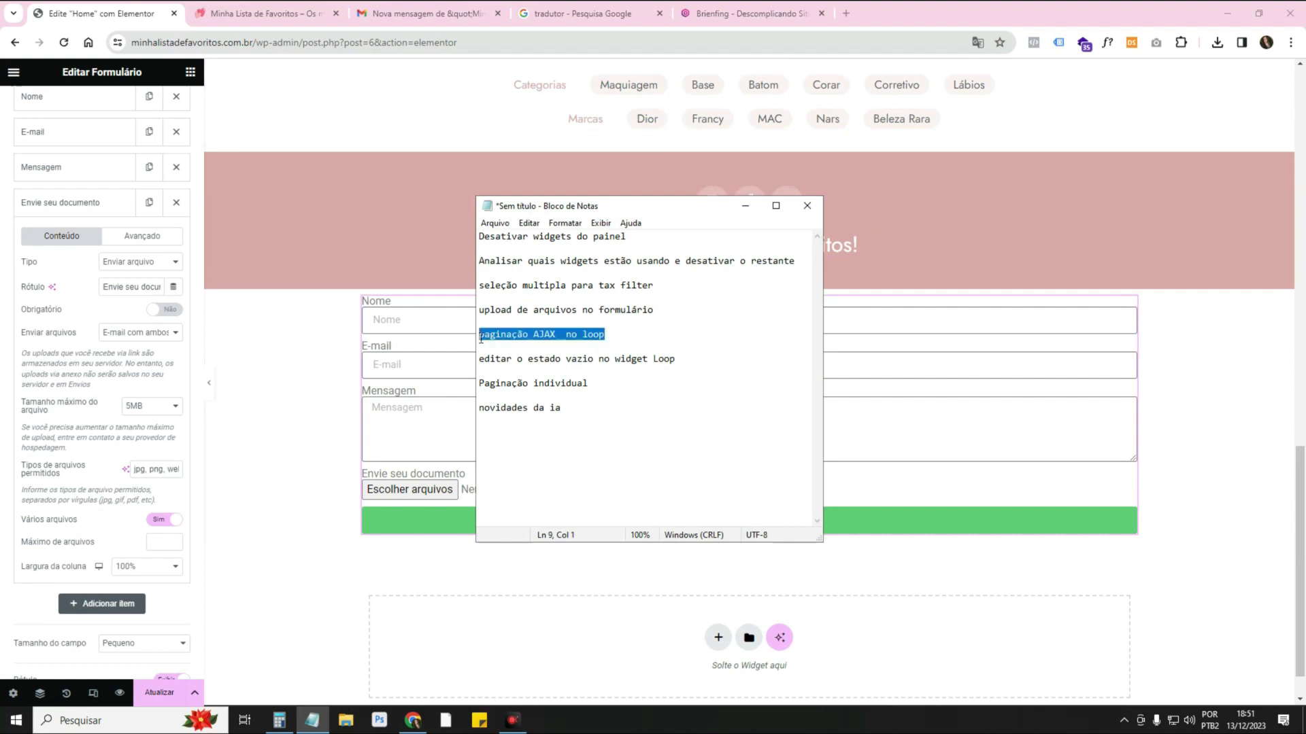
left_click(745, 205)
Delete the container holding the contact form below the footer section and open the product loop grid for editing.
left_click(765, 281)
scroll(830, 393, "up", 6)
scroll(830, 393, "down", 5)
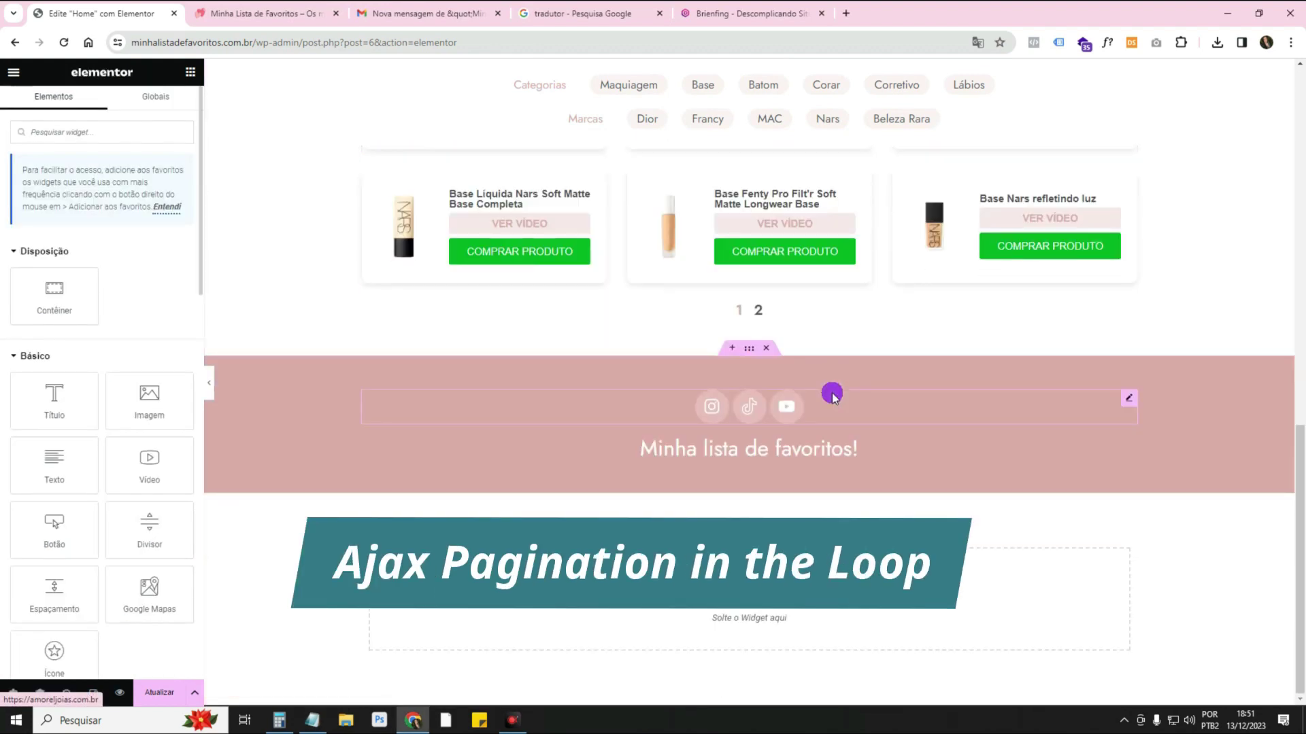
scroll(737, 458, "up", 10)
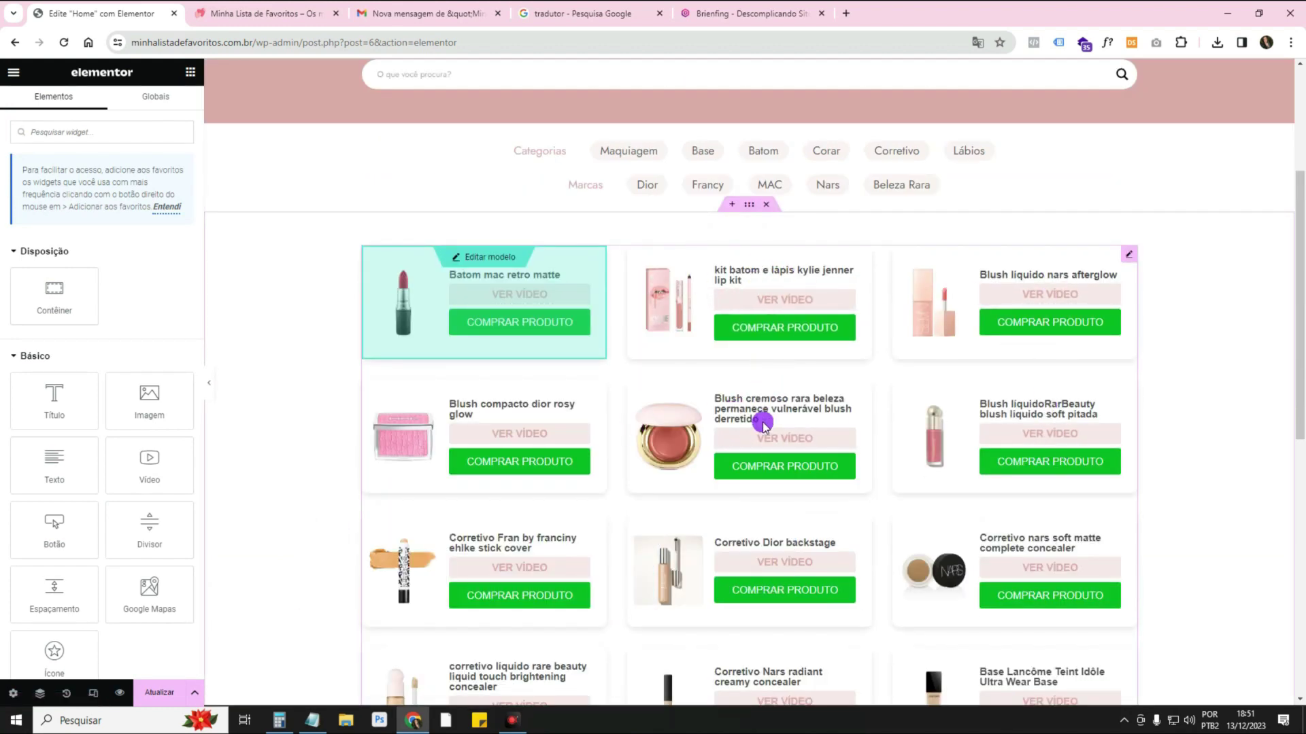
left_click(1128, 256)
scroll(894, 414, "down", 6)
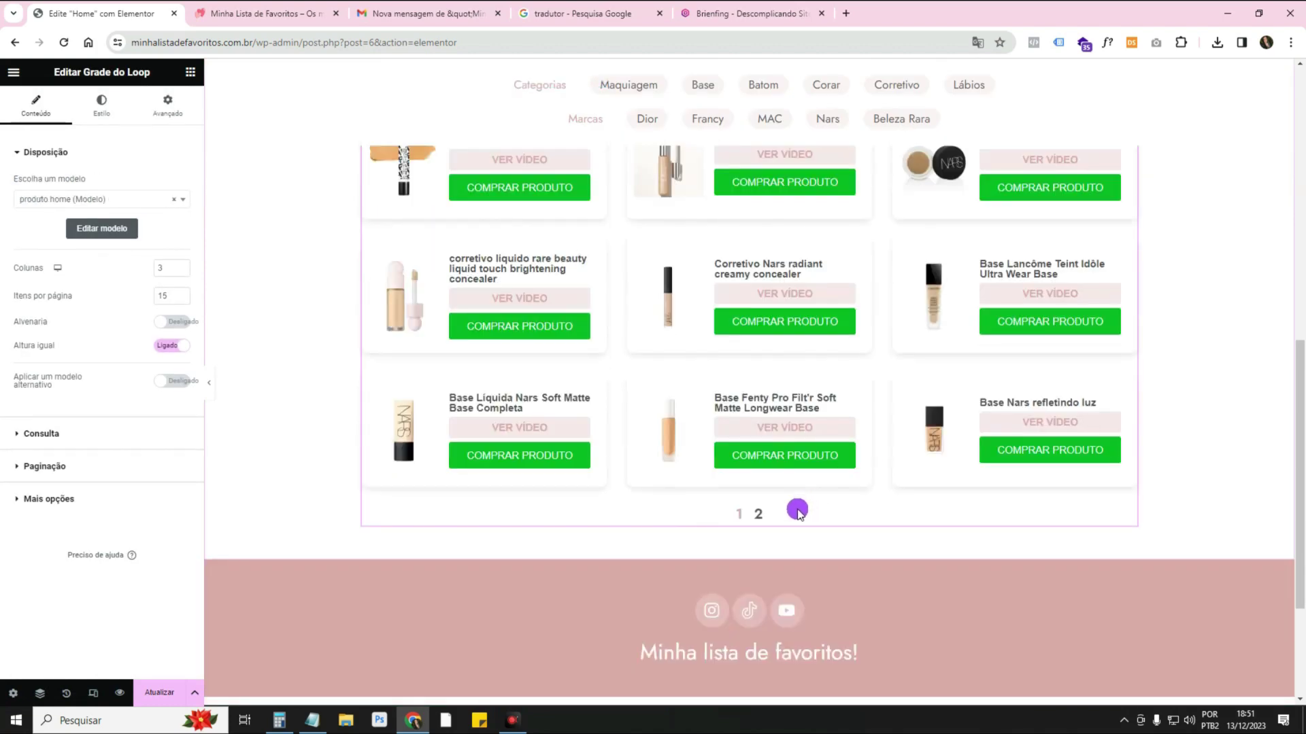
scroll(880, 387, "up", 6)
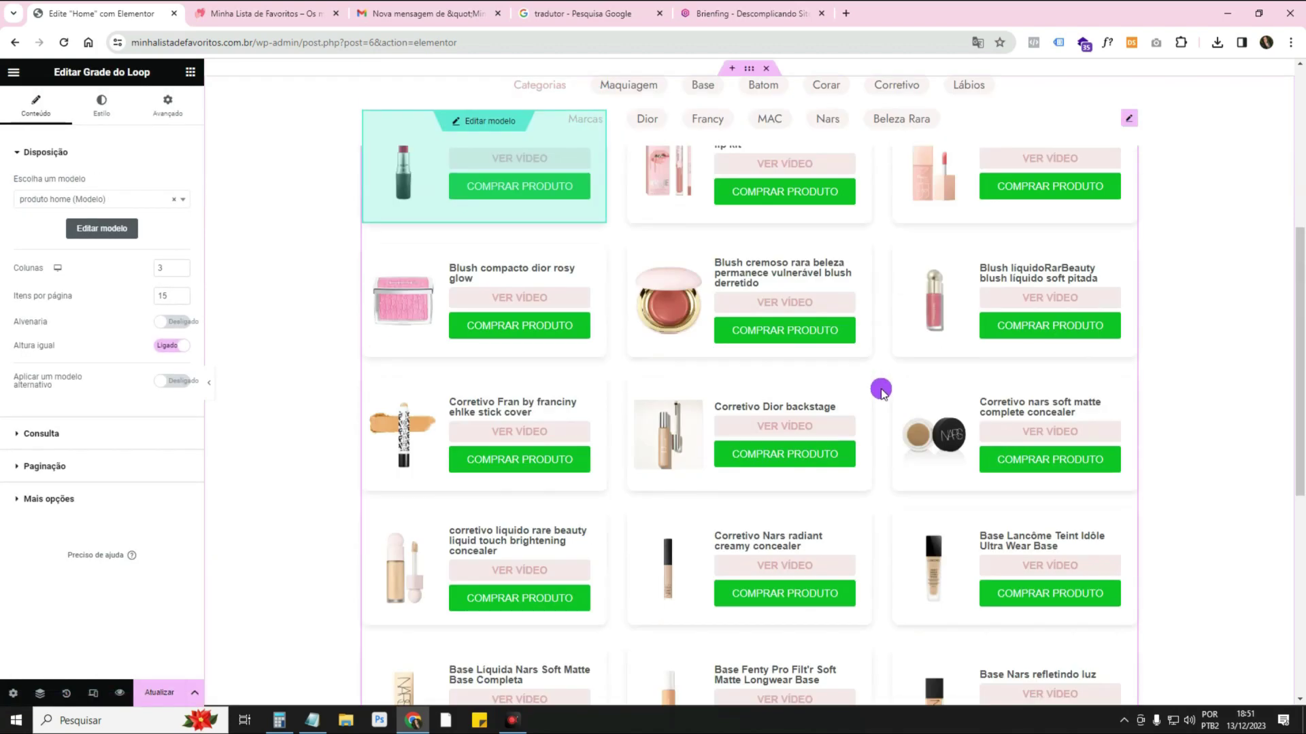
scroll(638, 336, "down", 7)
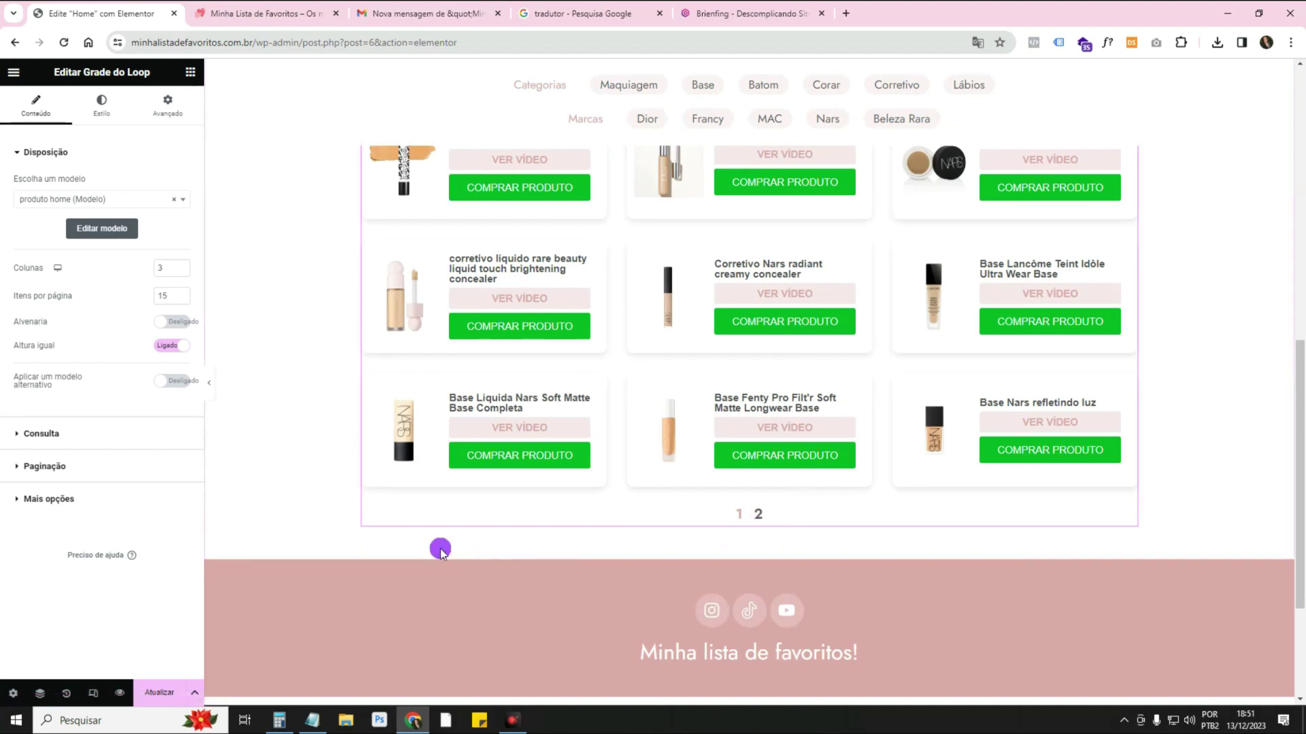
Set the loop grid's Paginação to Rolar Infinito and check the product list with the editing panel hidden.
left_click(72, 433)
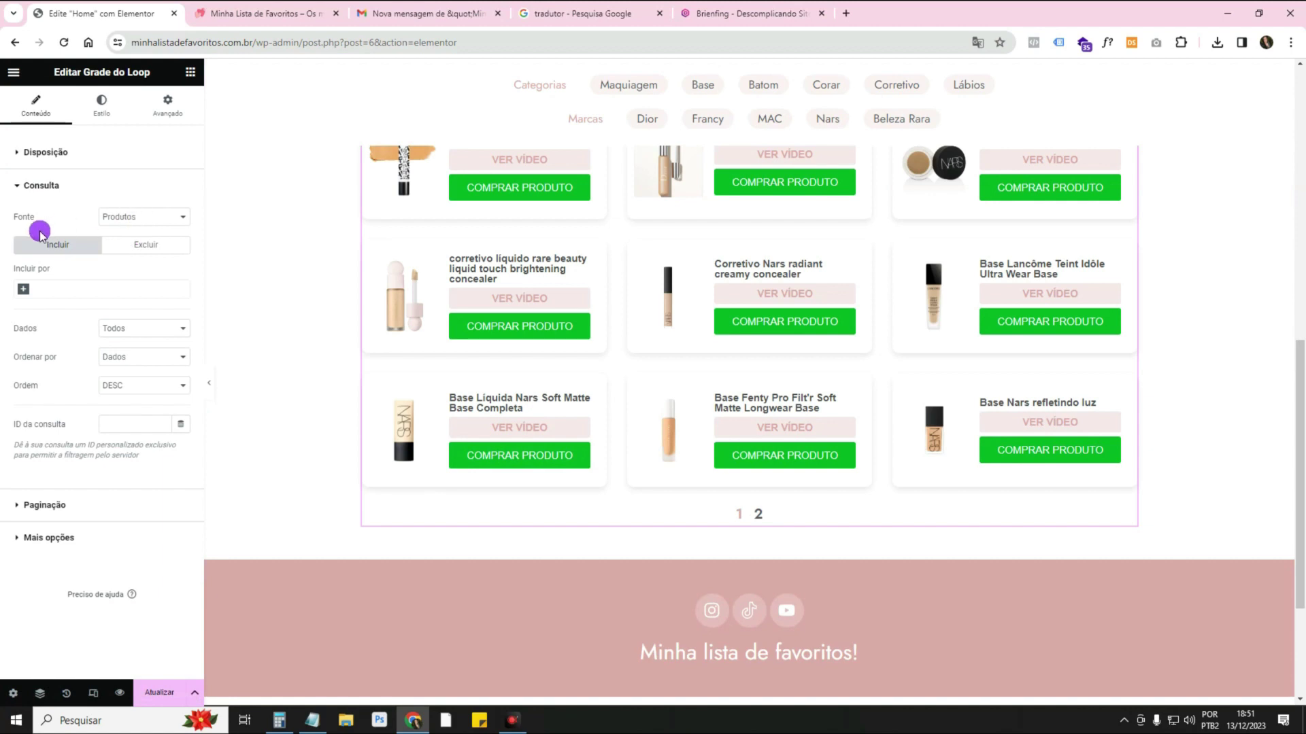
left_click(57, 510)
left_click(128, 250)
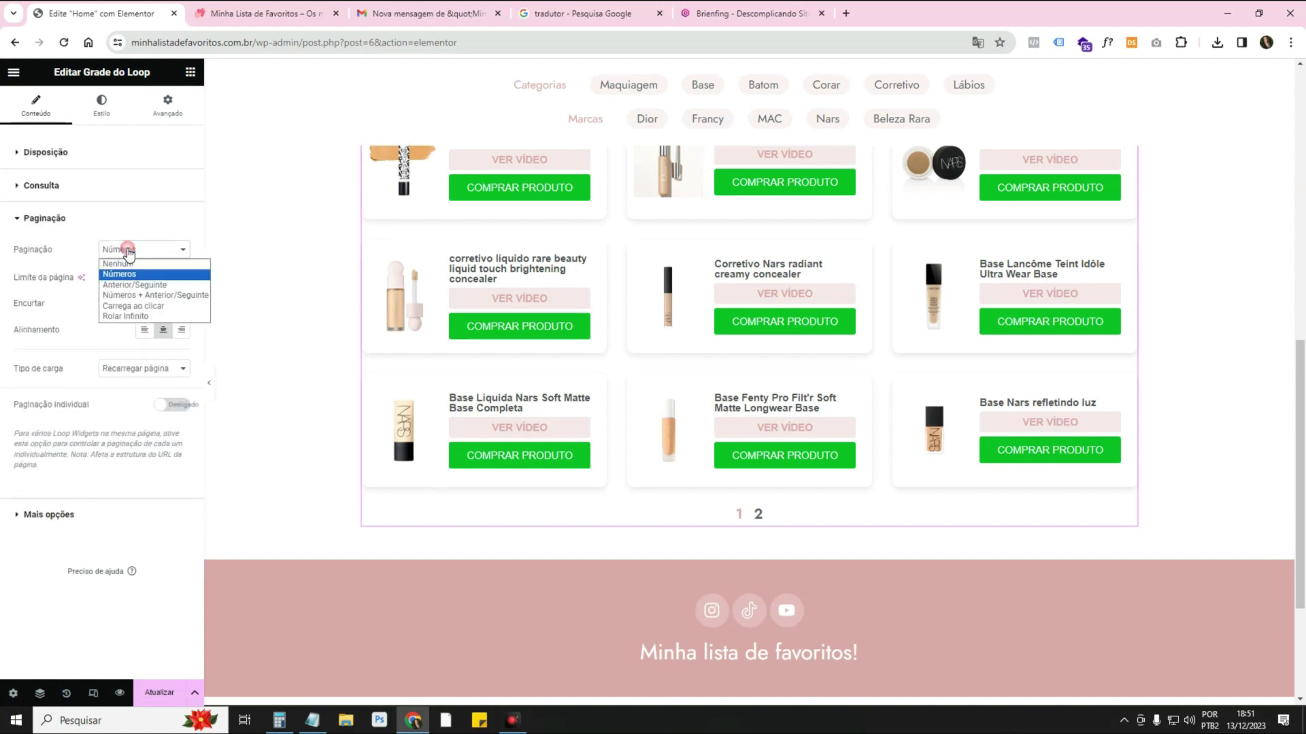
left_click(143, 317)
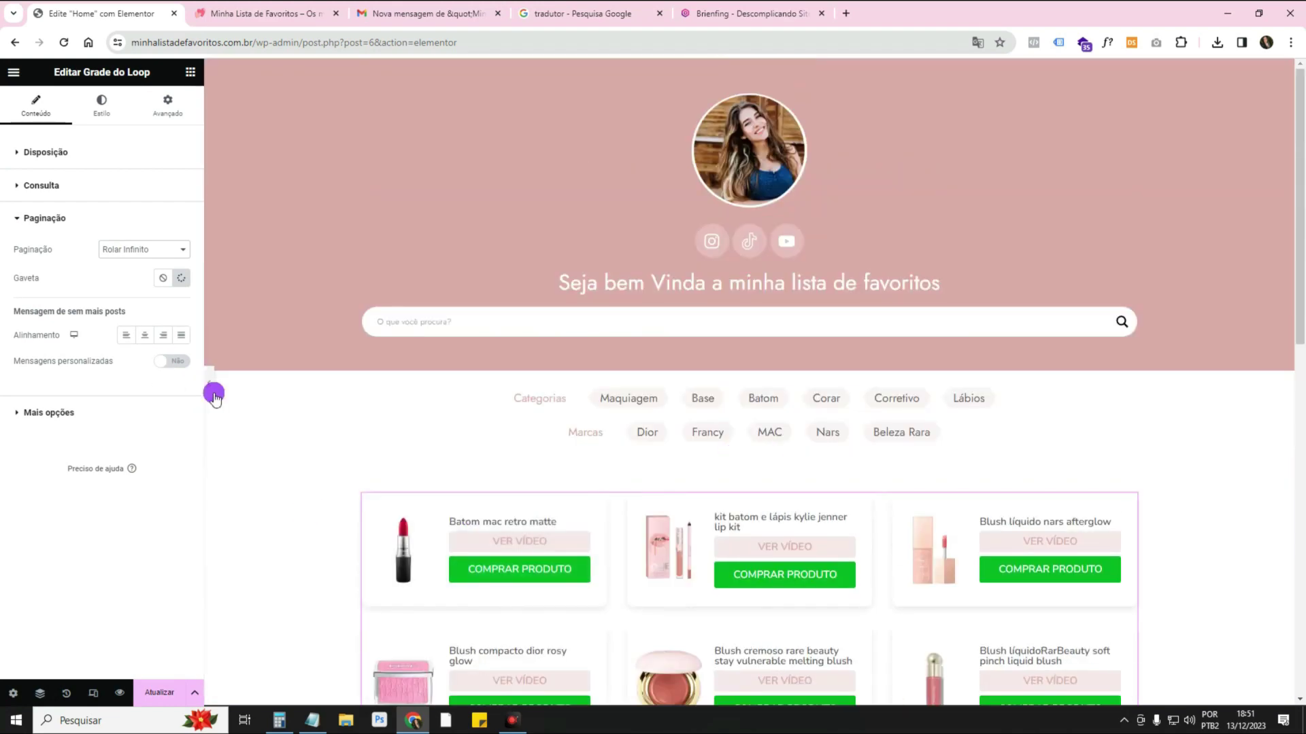
key("ctrl+p")
scroll(869, 449, "down", 4)
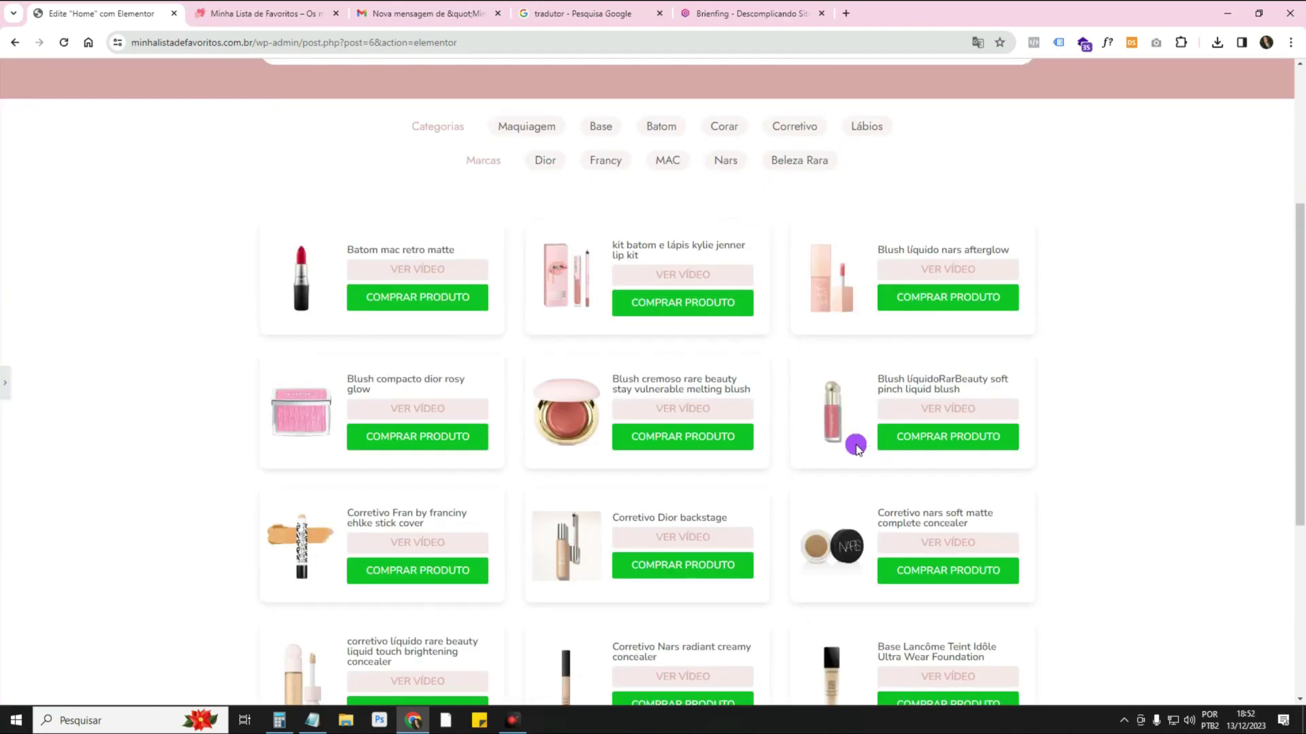
scroll(656, 438, "down", 1)
left_click(15, 393)
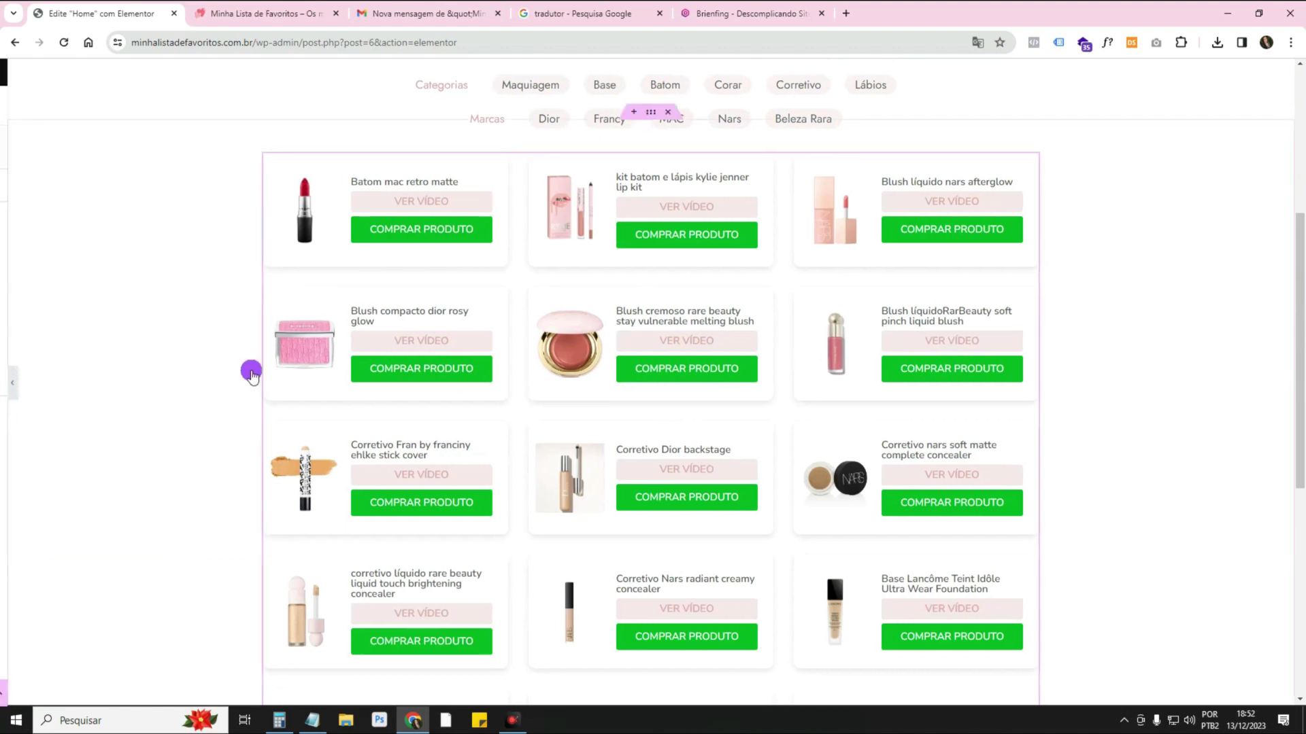
Switch the grid's Paginação to Nenhum, return it to Rolar Infinito, and insert the girador icon as its loading indicator.
left_click(141, 251)
left_click(143, 264)
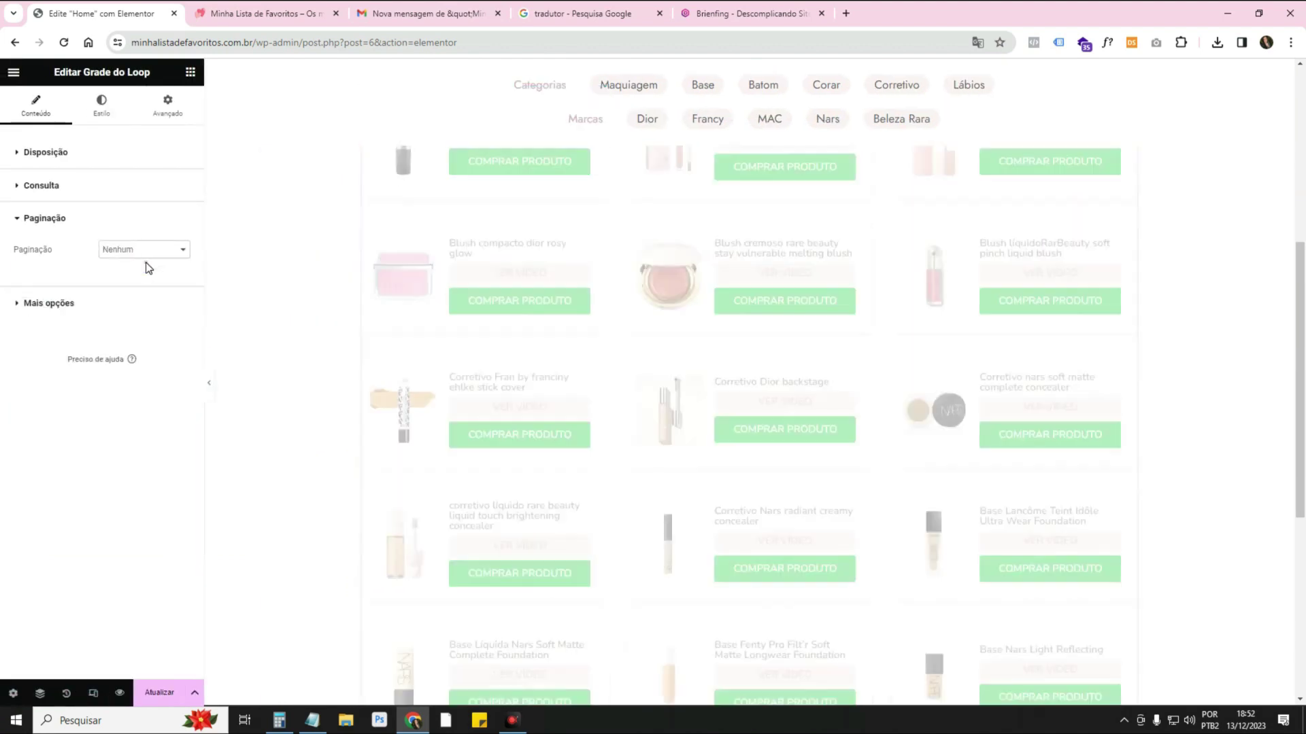
left_click(170, 244)
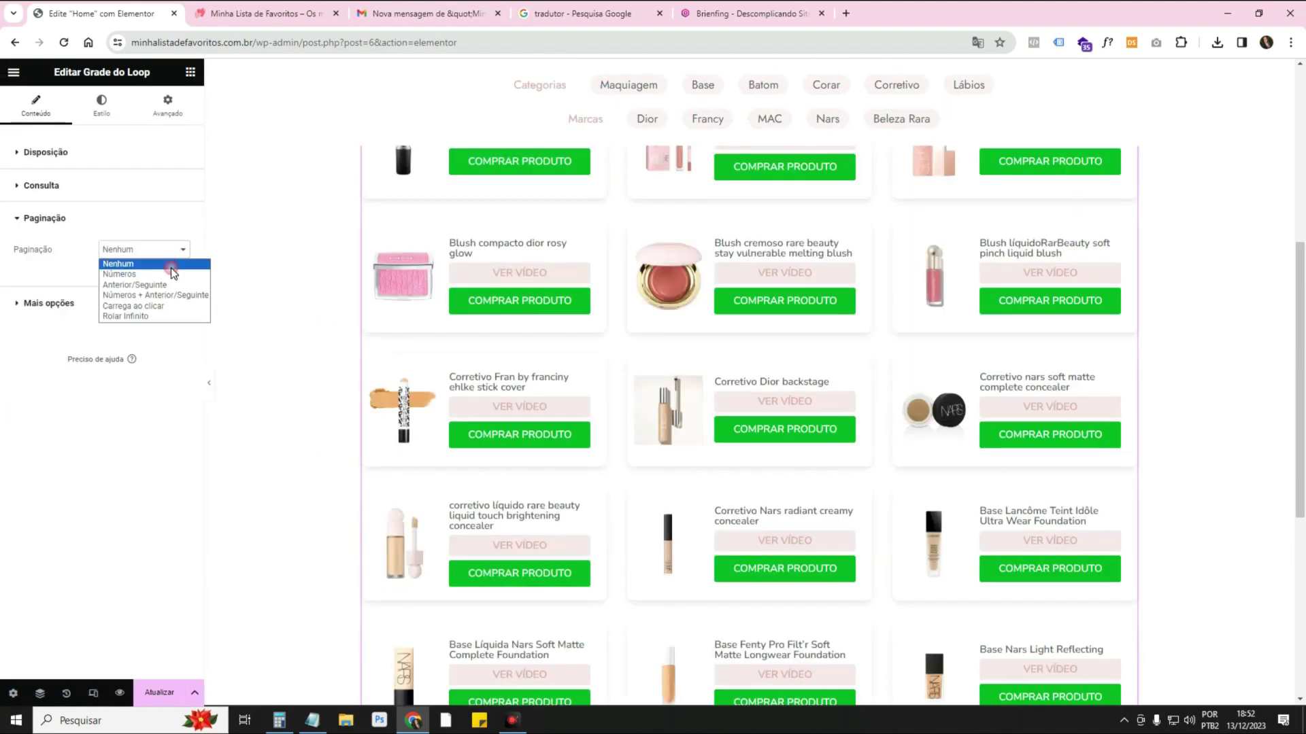
left_click(169, 294)
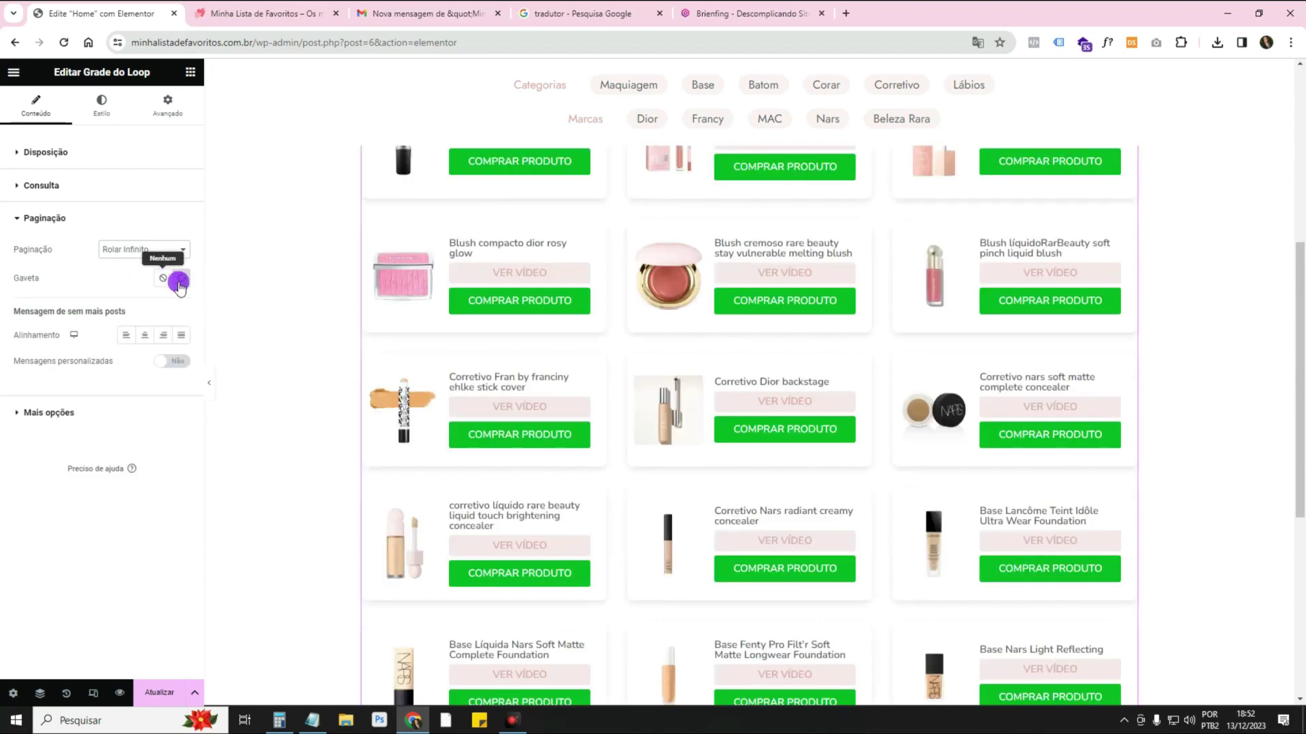
left_click(182, 280)
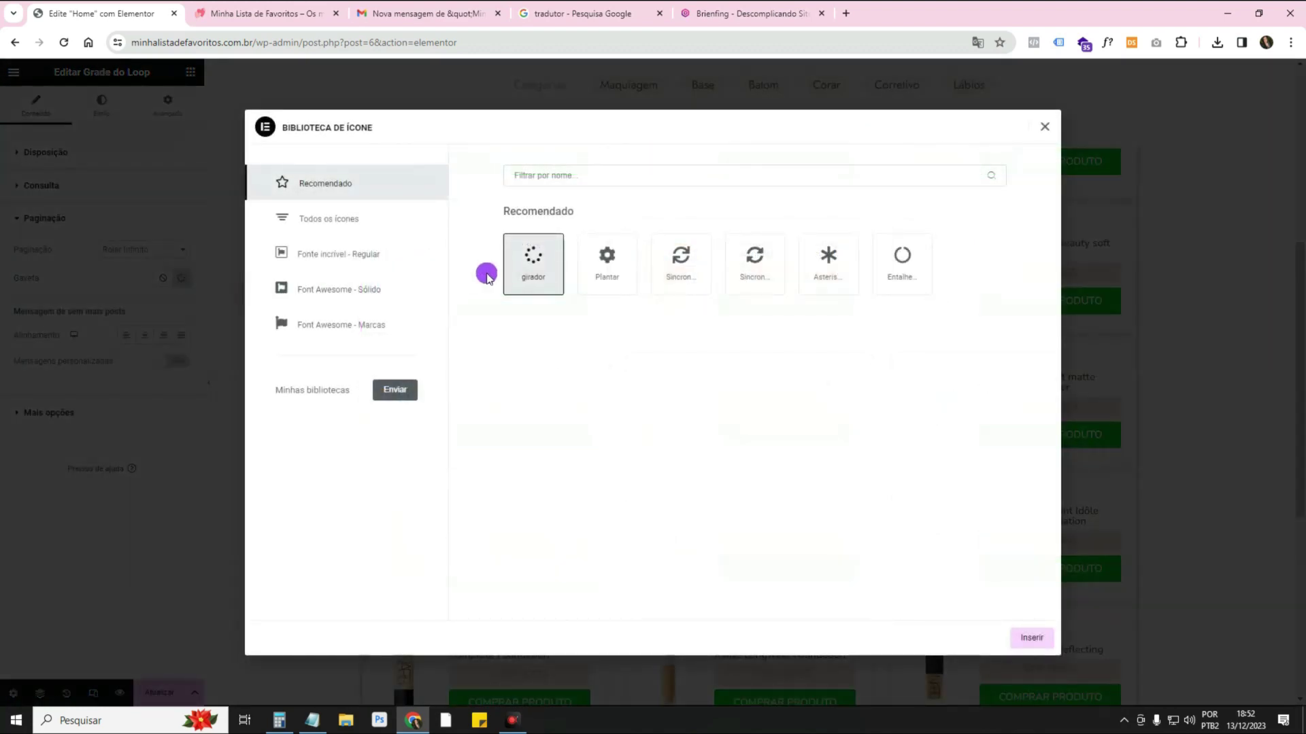
left_click(1032, 637)
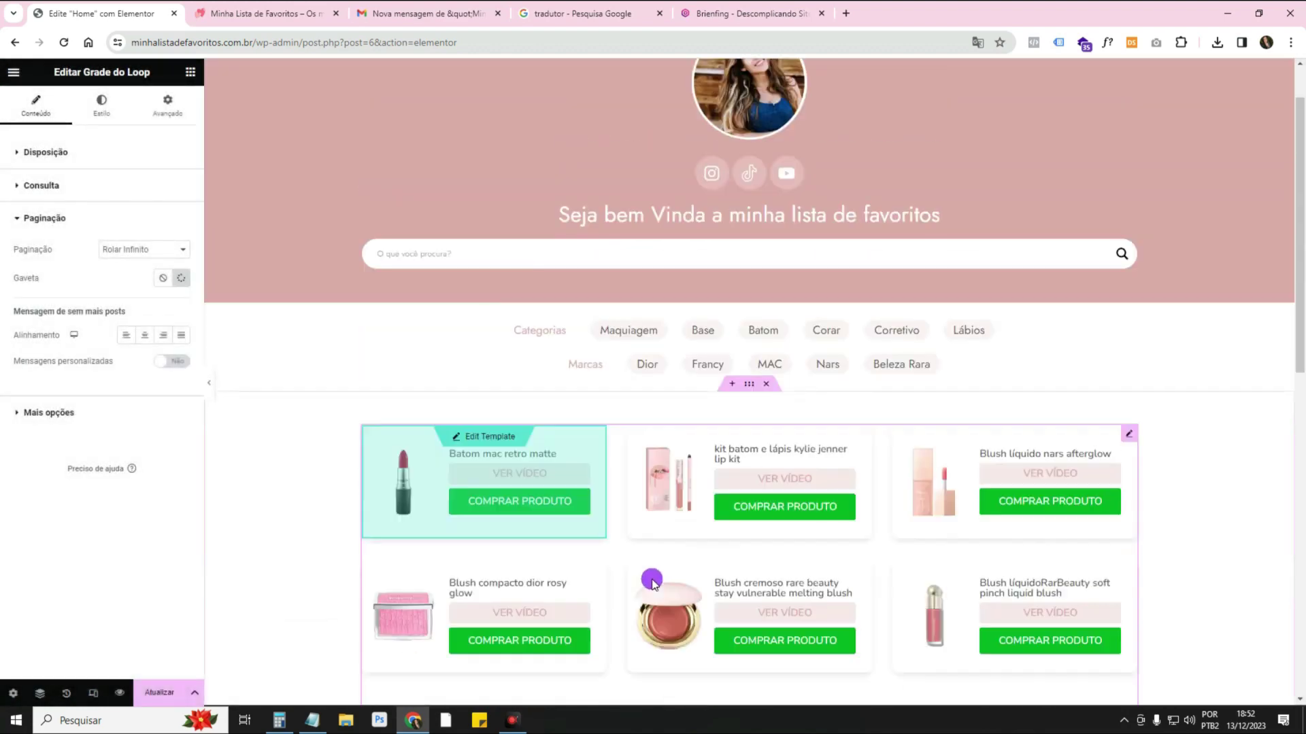
Set the loop grid's Itens por página to 8 and check the shortened product list with the editing panel hidden.
left_click(82, 158)
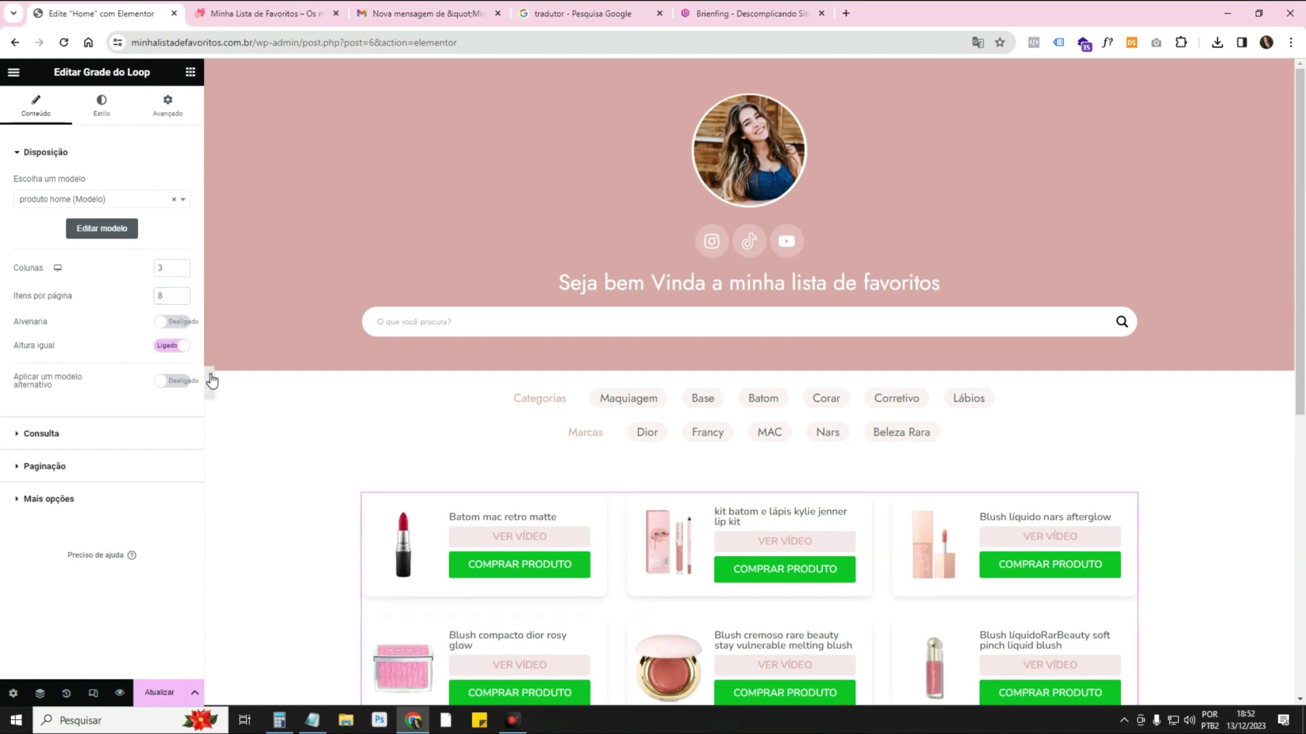
key("ctrl+p")
scroll(1032, 416, "down", 4)
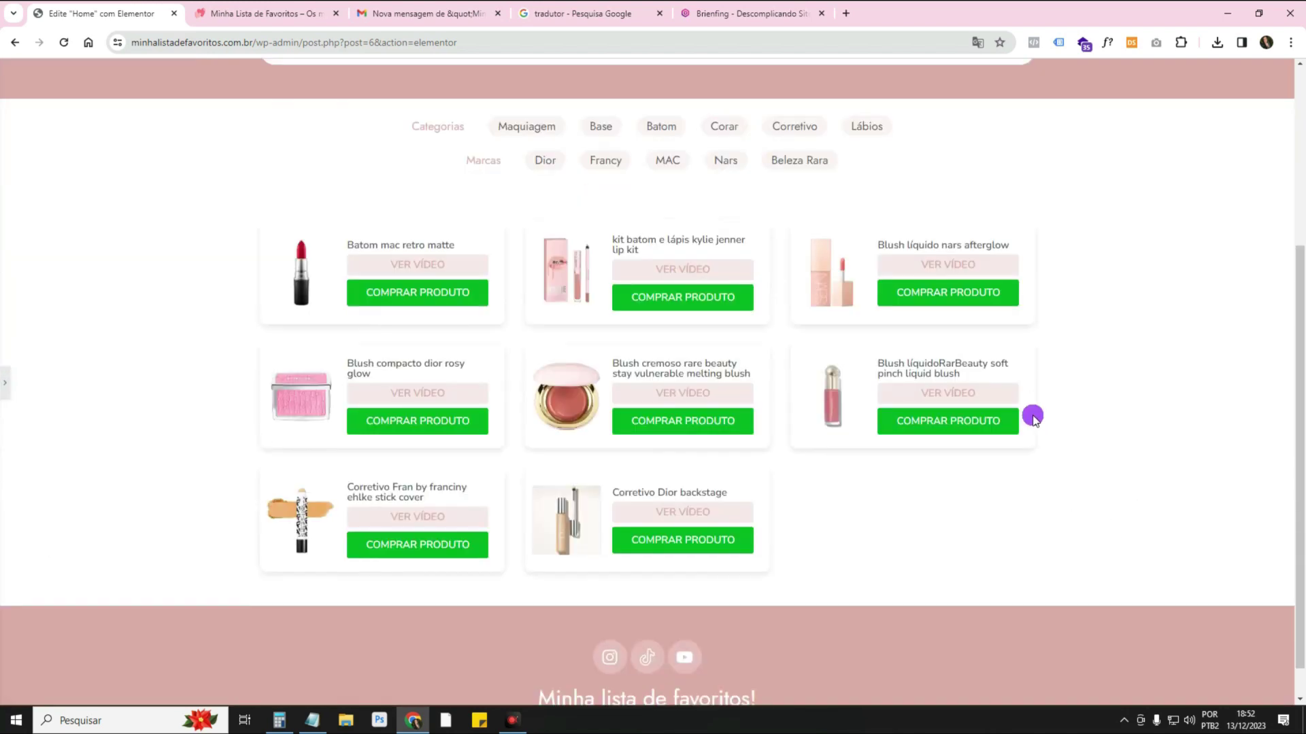
left_click(6, 380)
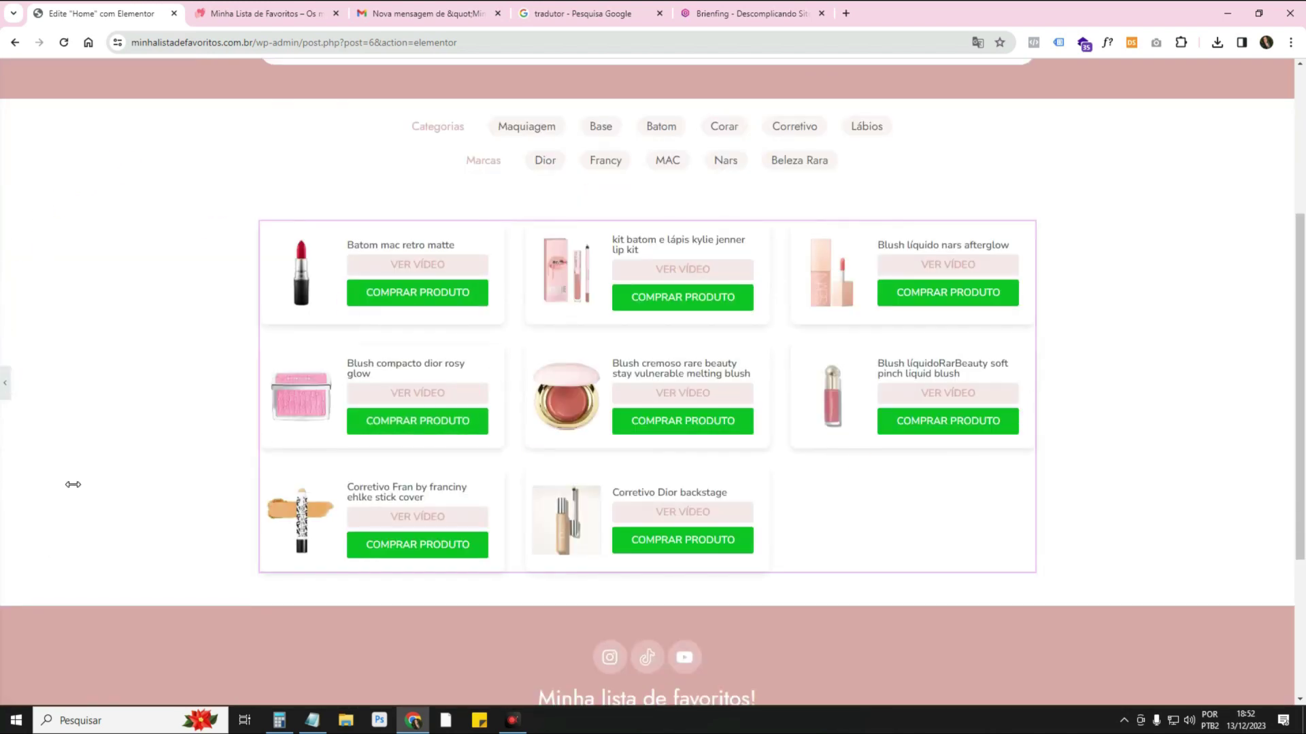
Update the page and test the infinite product loading in the Minha Lista de Favoritos preview tab.
left_click(276, 94)
left_click(272, 14)
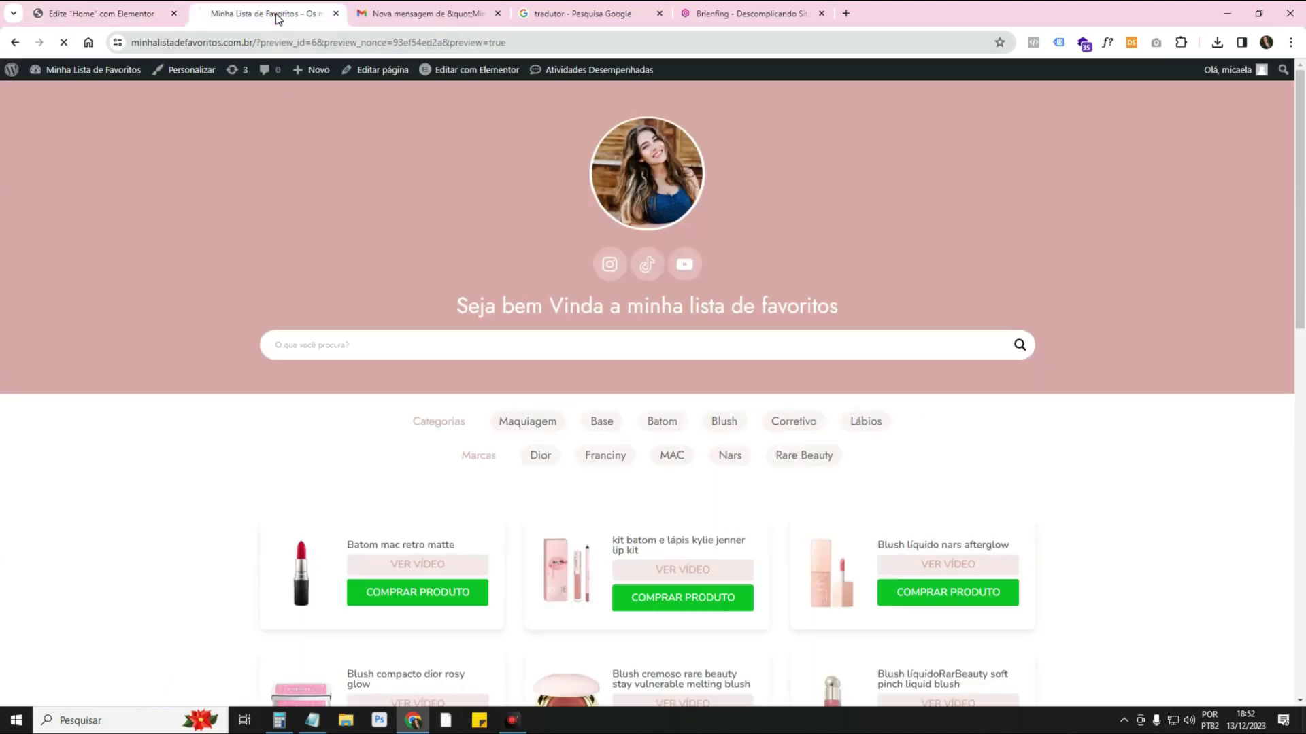
scroll(1025, 361, "down", 8)
scroll(686, 593, "down", 2)
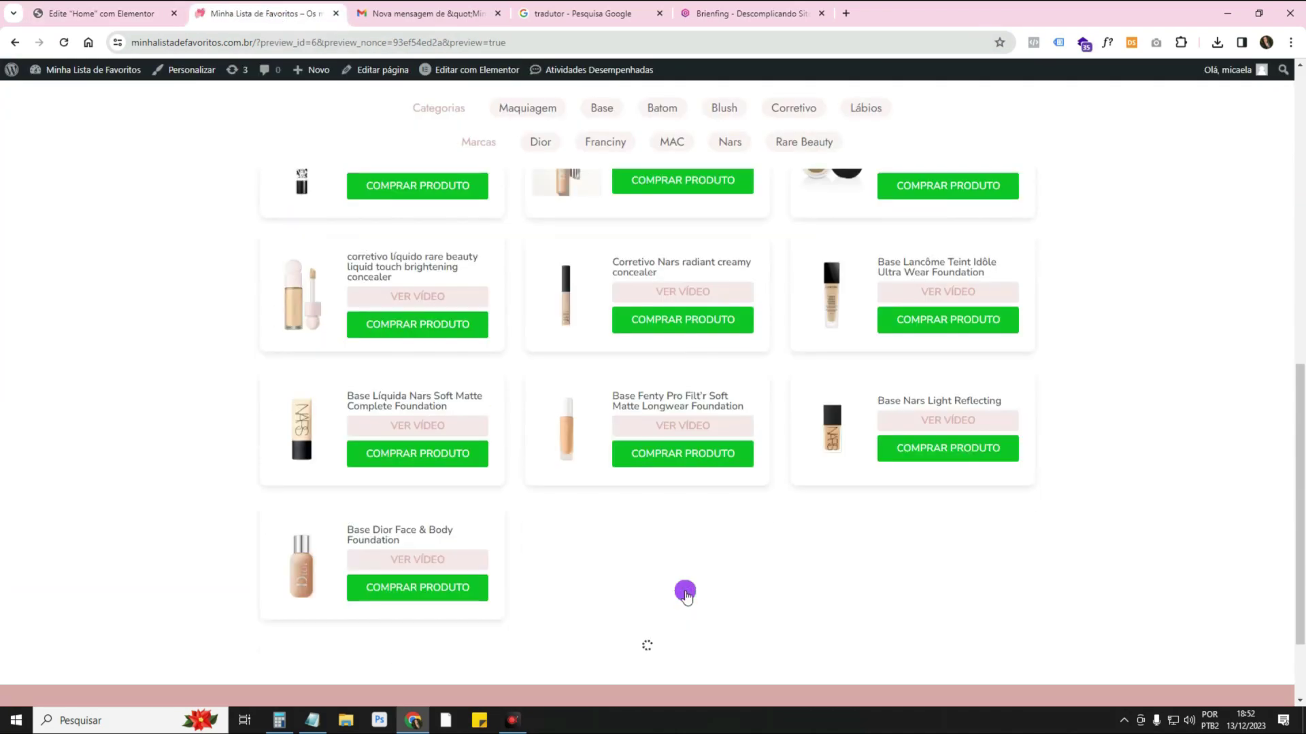
scroll(685, 612, "down", 3)
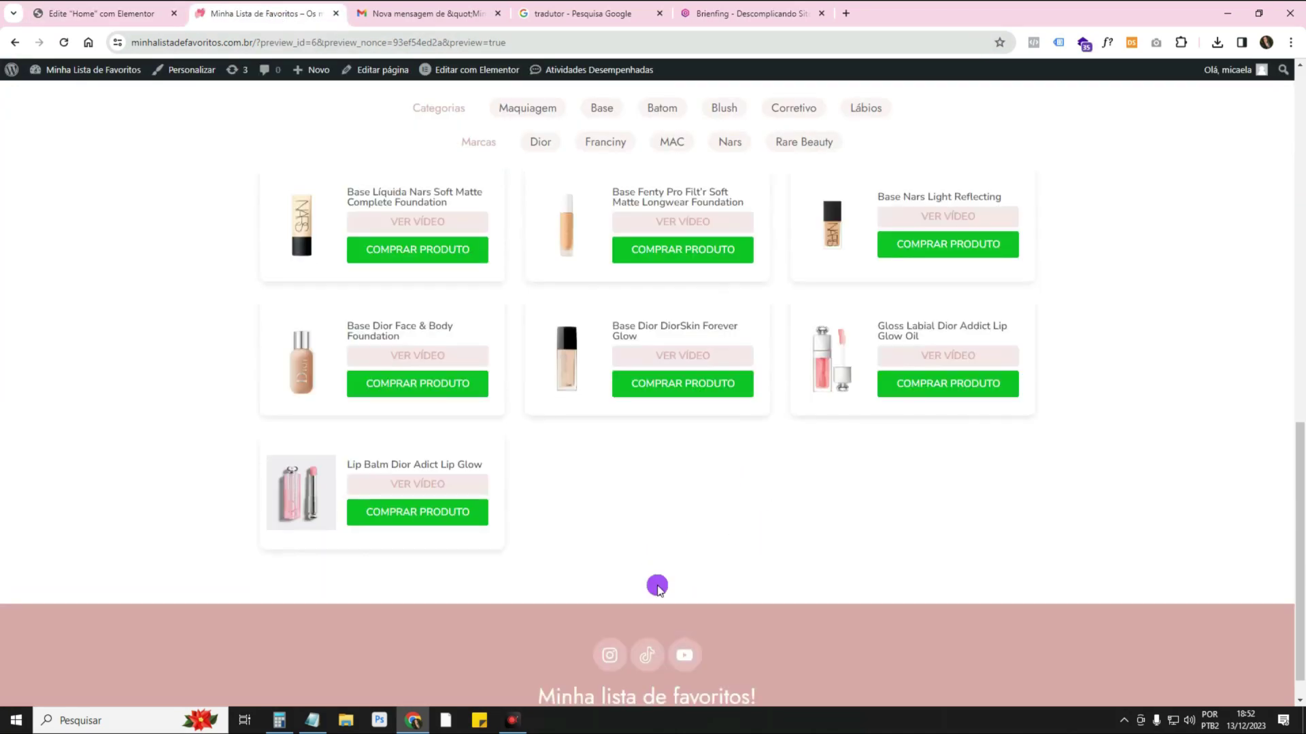
scroll(752, 373, "up", 10)
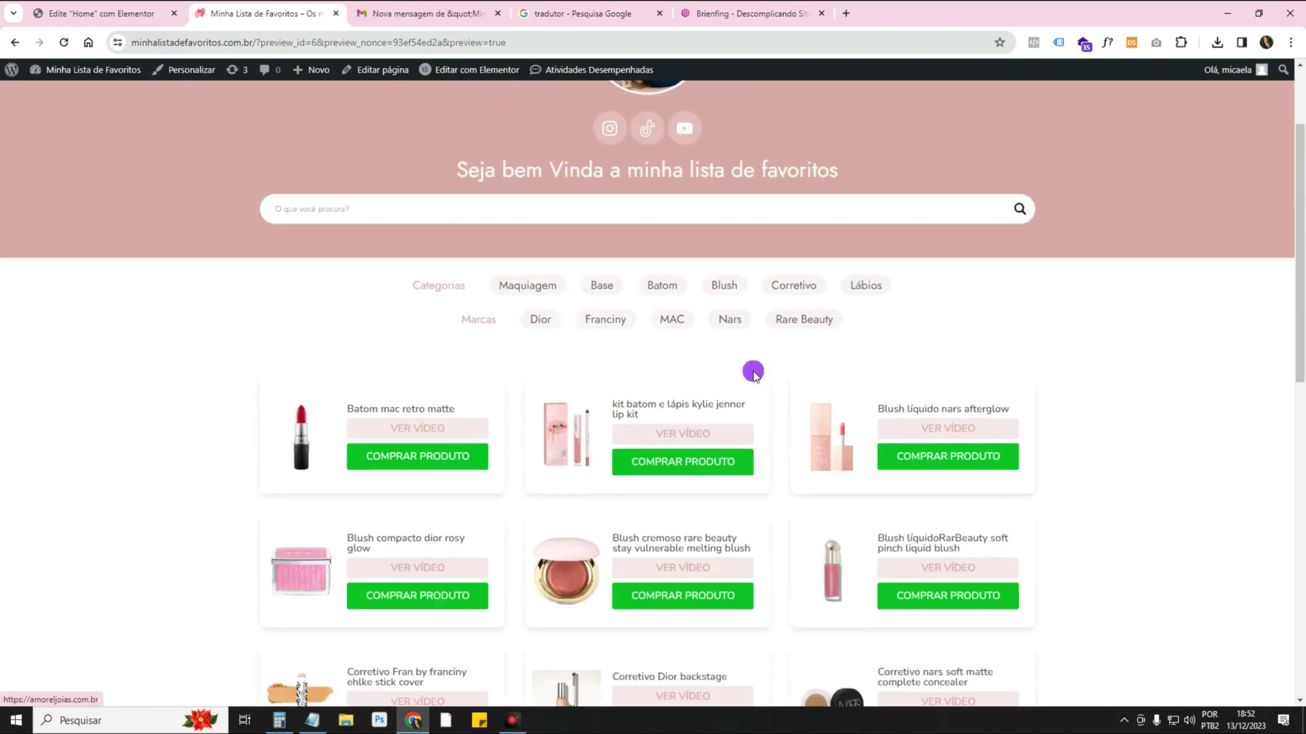
Back in the editor, set the loop grid's Paginação to Números and its Itens por página to 15.
left_click(102, 14)
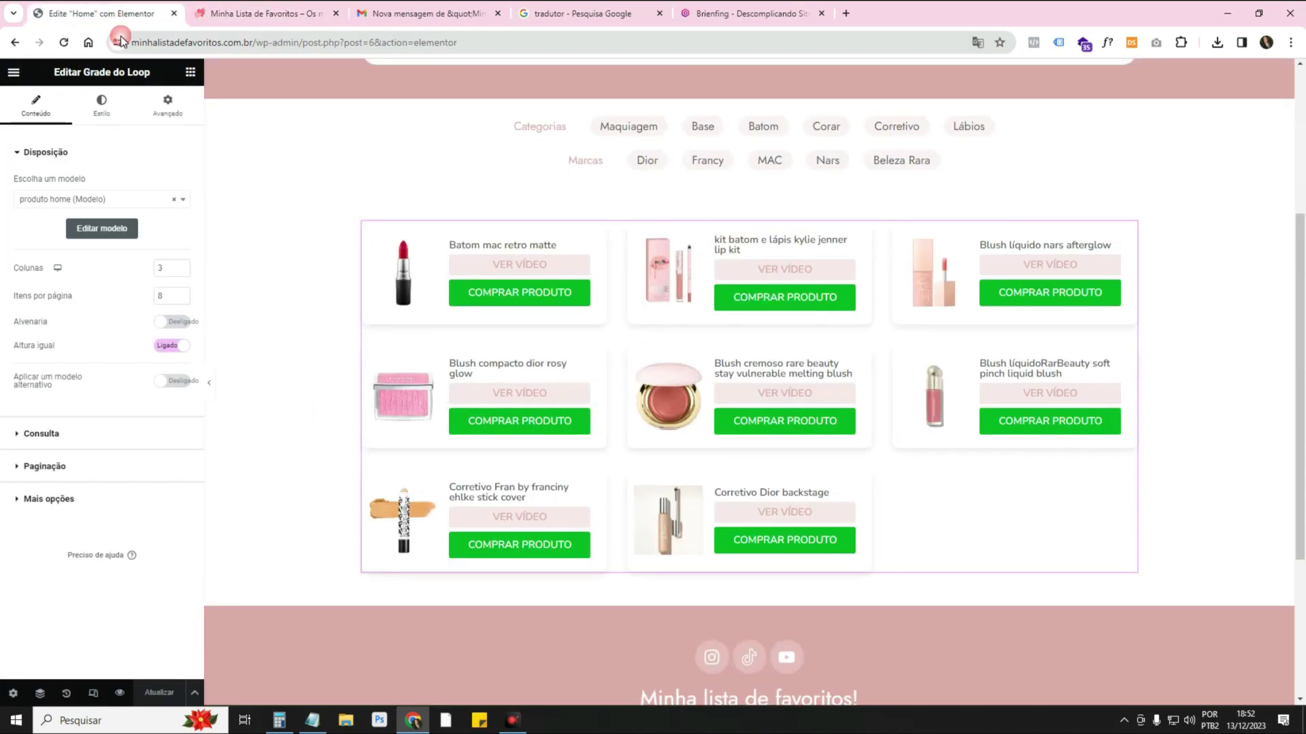
left_click(109, 466)
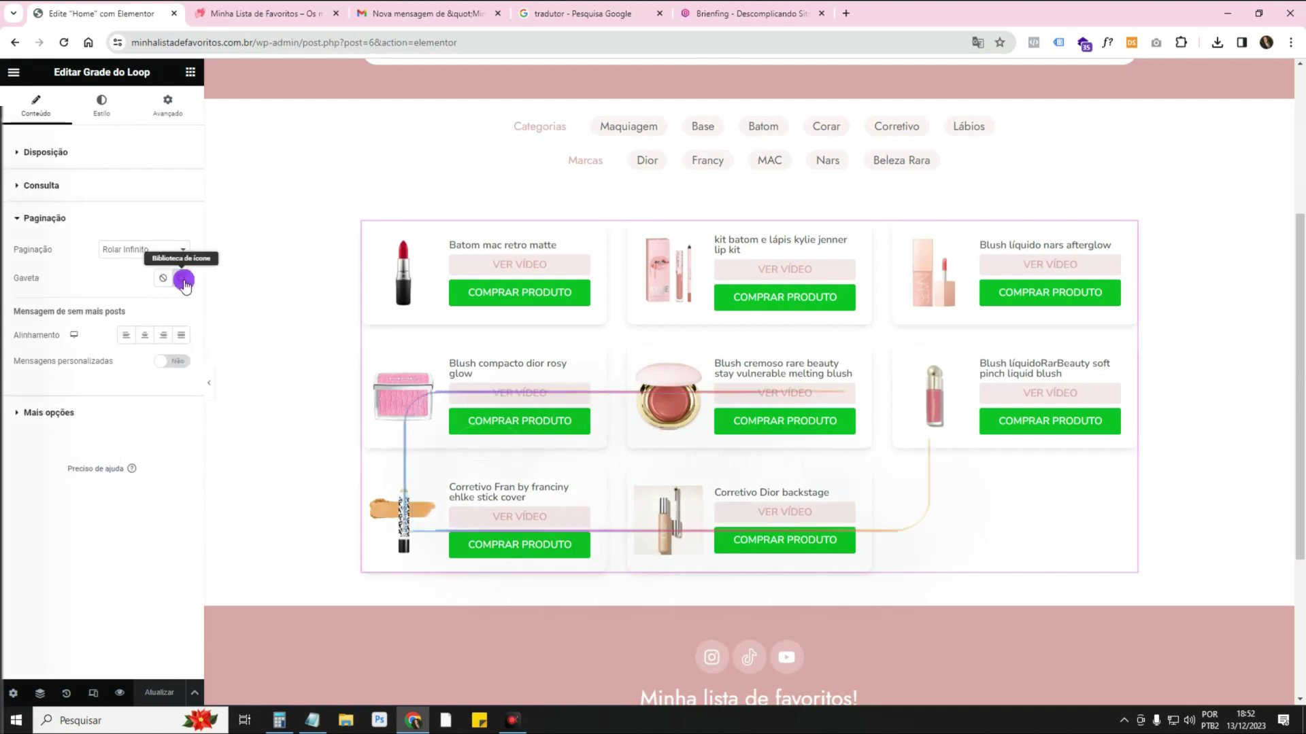
left_click(143, 249)
left_click(141, 270)
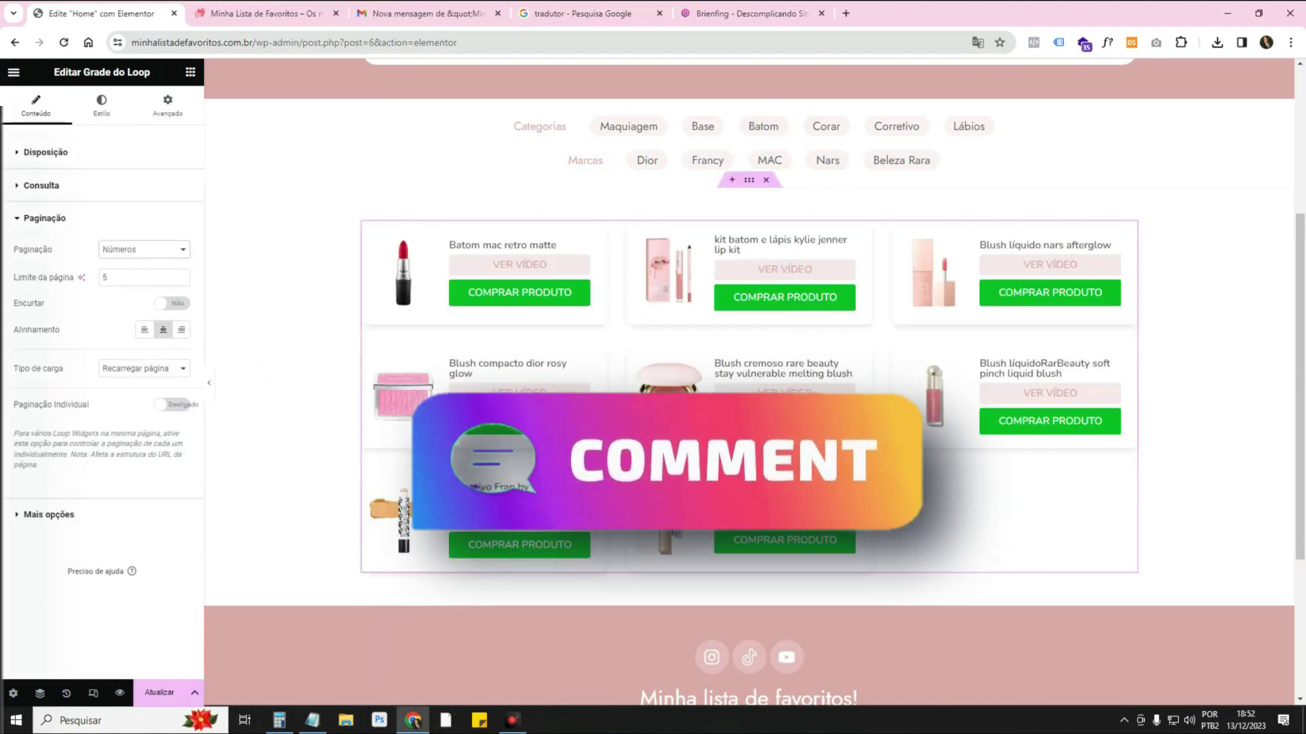
left_click(111, 152)
left_click_drag(170, 299, 149, 300)
type("15")
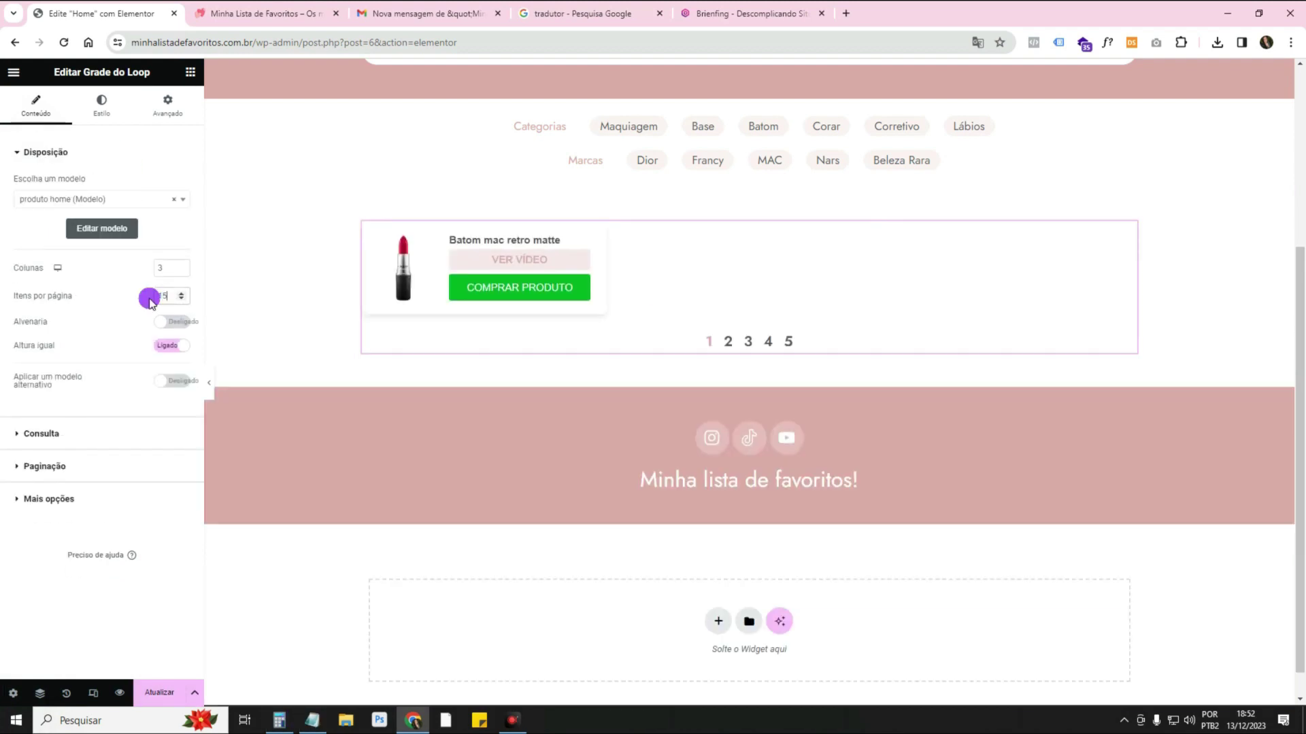
Look up the "editar o estado vazio no widget Loop" item in the notes list.
left_click(314, 719)
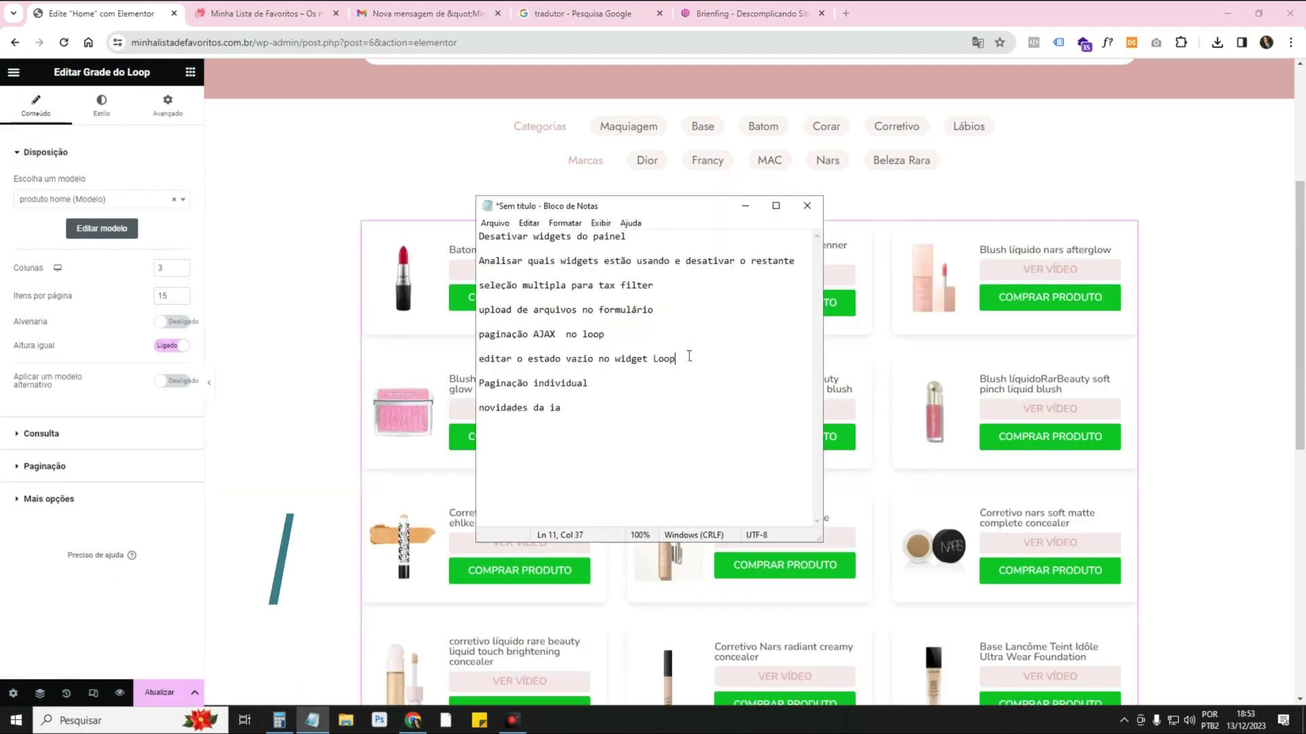
left_click_drag(487, 358, 675, 358)
left_click(736, 211)
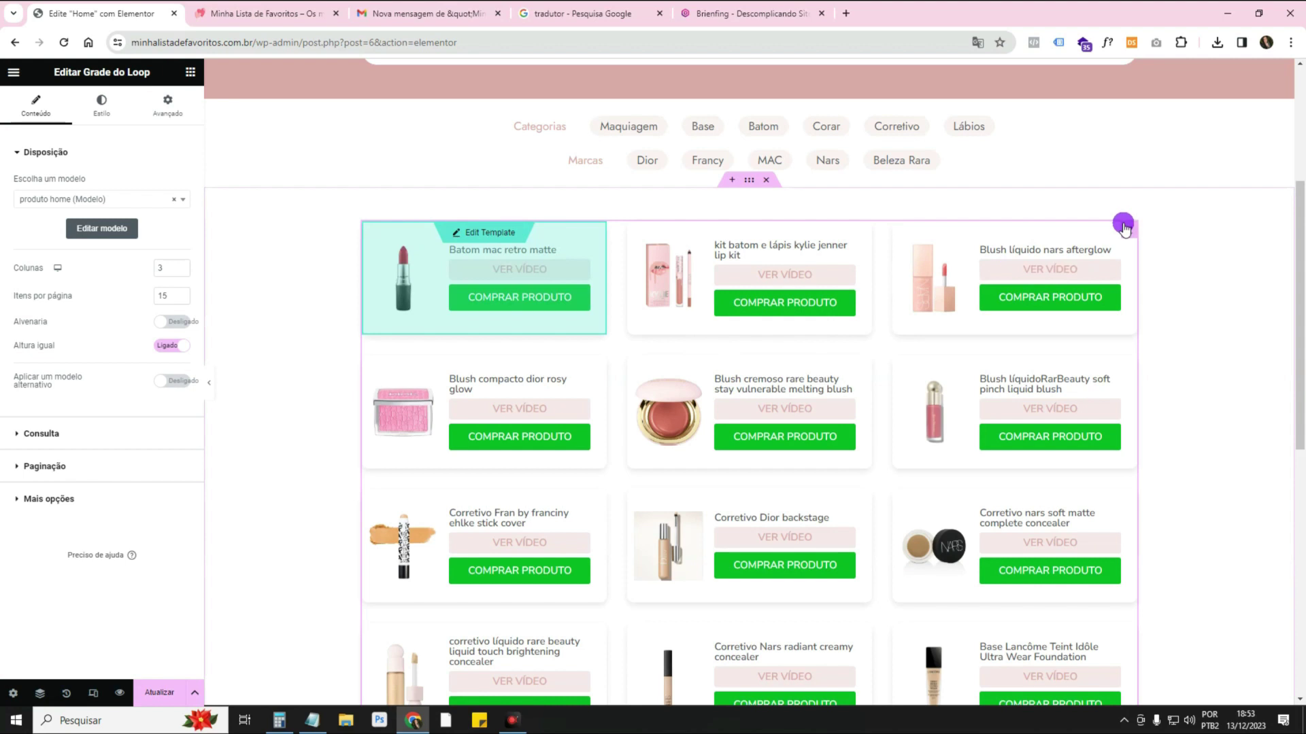
Enable Mensagem de Nada Encontrado for the product loop grid.
left_click(1124, 227)
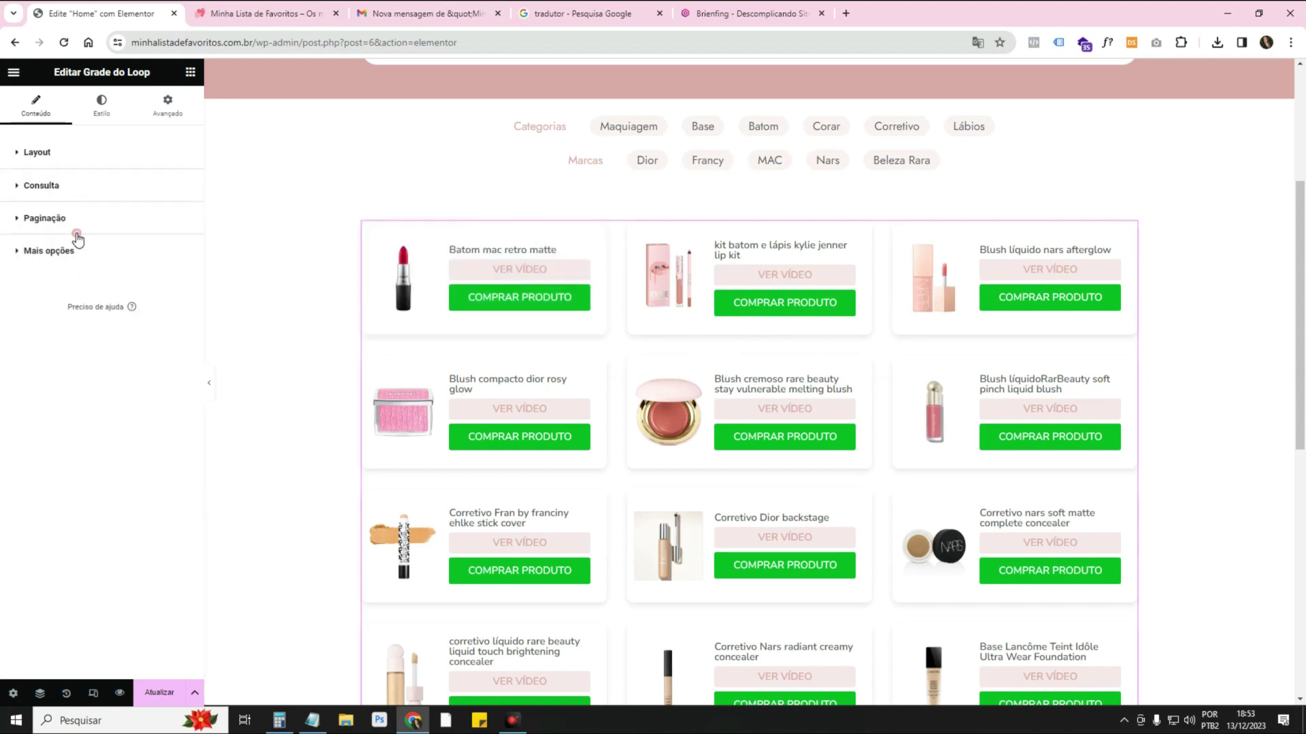
left_click(35, 257)
left_click(175, 282)
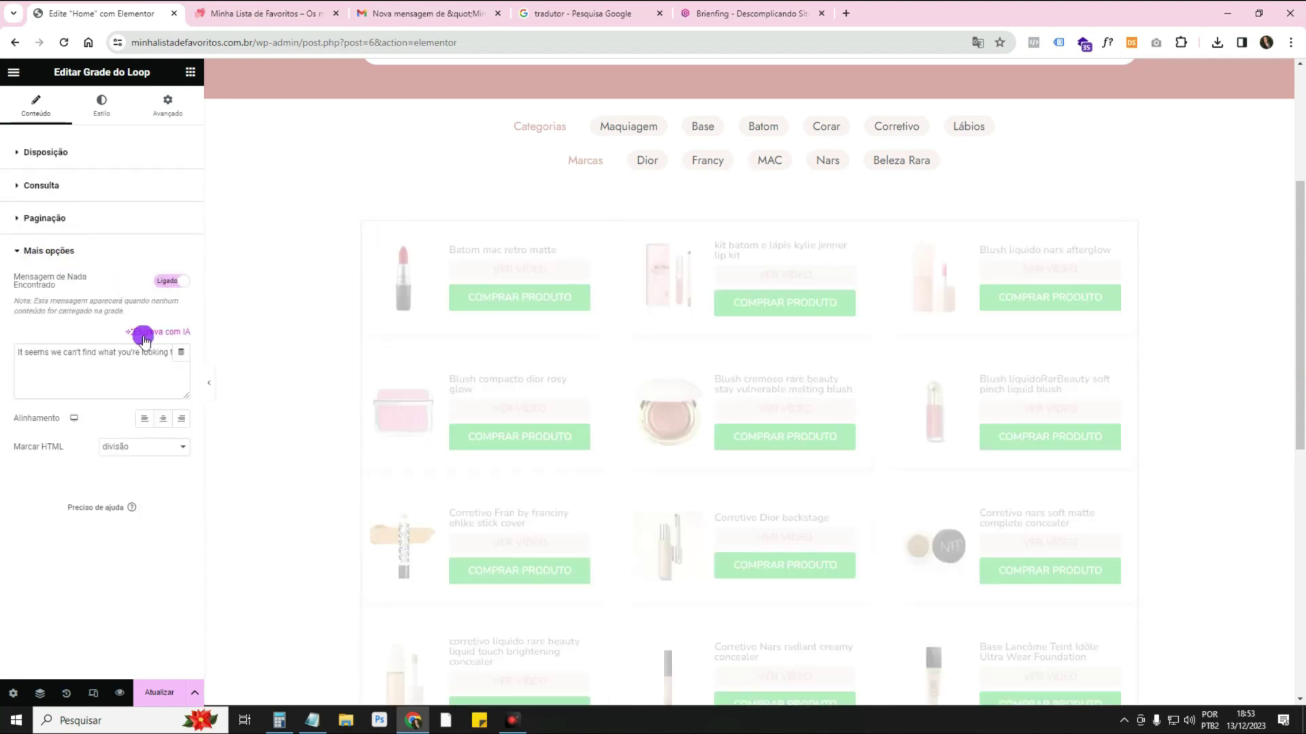
Look over the empty-state message text and look up the individual pagination item in the notes list.
triple_click(147, 353)
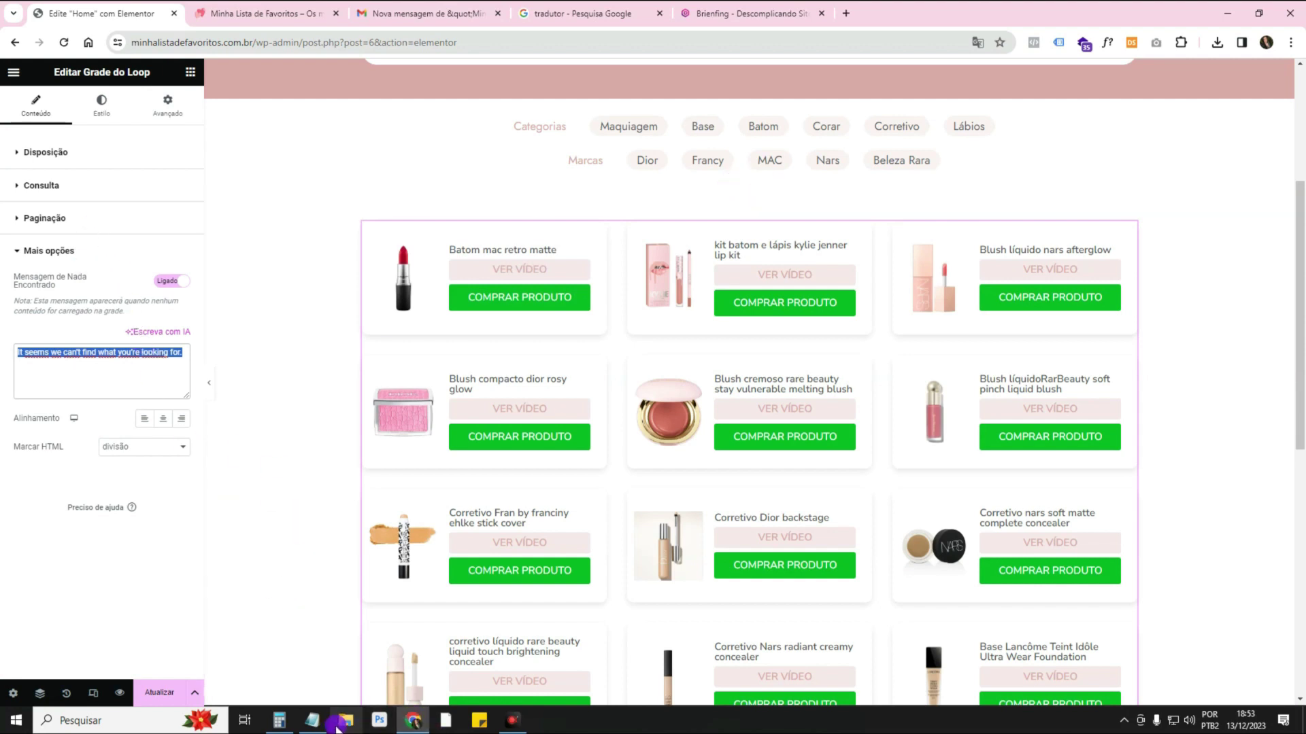
left_click(1031, 317)
left_click(312, 720)
left_click_drag(606, 381, 478, 383)
left_click(275, 488)
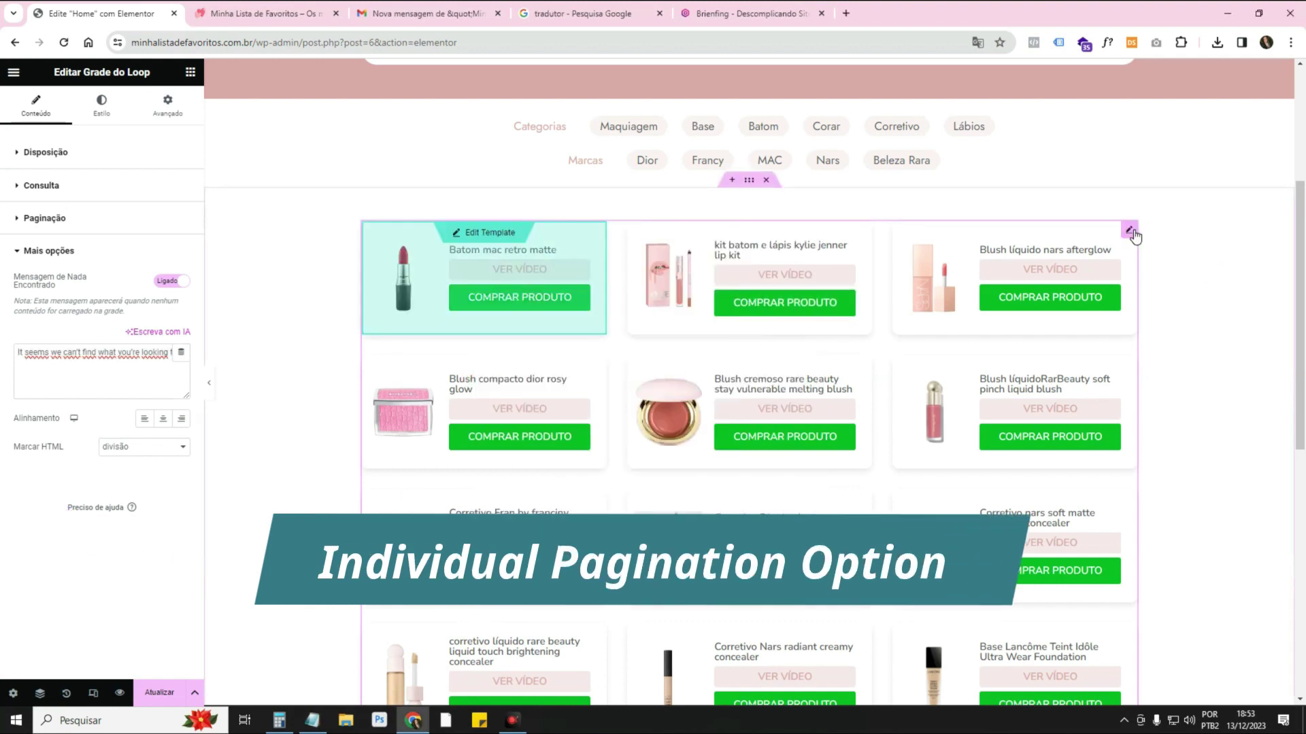
Duplicate the product loop grid on the Home page and update the page.
right_click(1011, 234)
left_click(1052, 277)
left_click(159, 692)
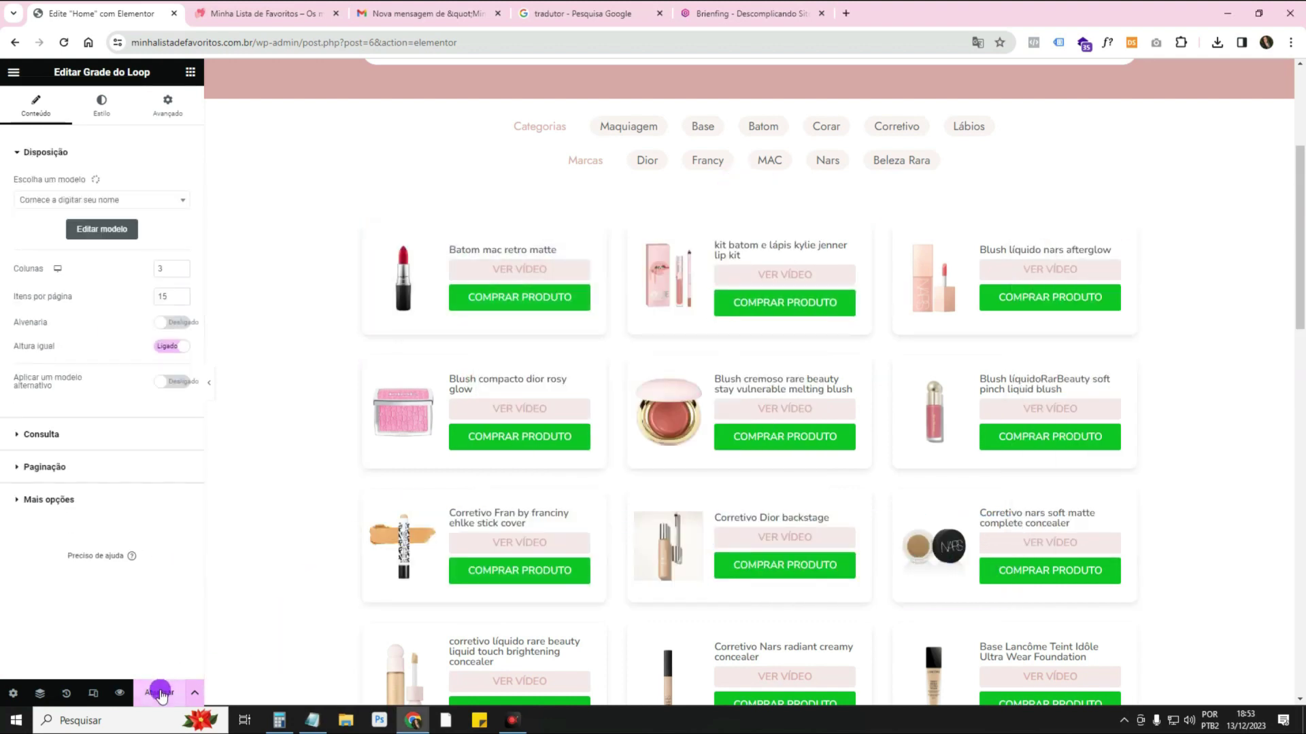
In the Minha Lista de Favoritos preview tab, go to page 2 of the lower product grid and compare both grids.
left_click(231, 14)
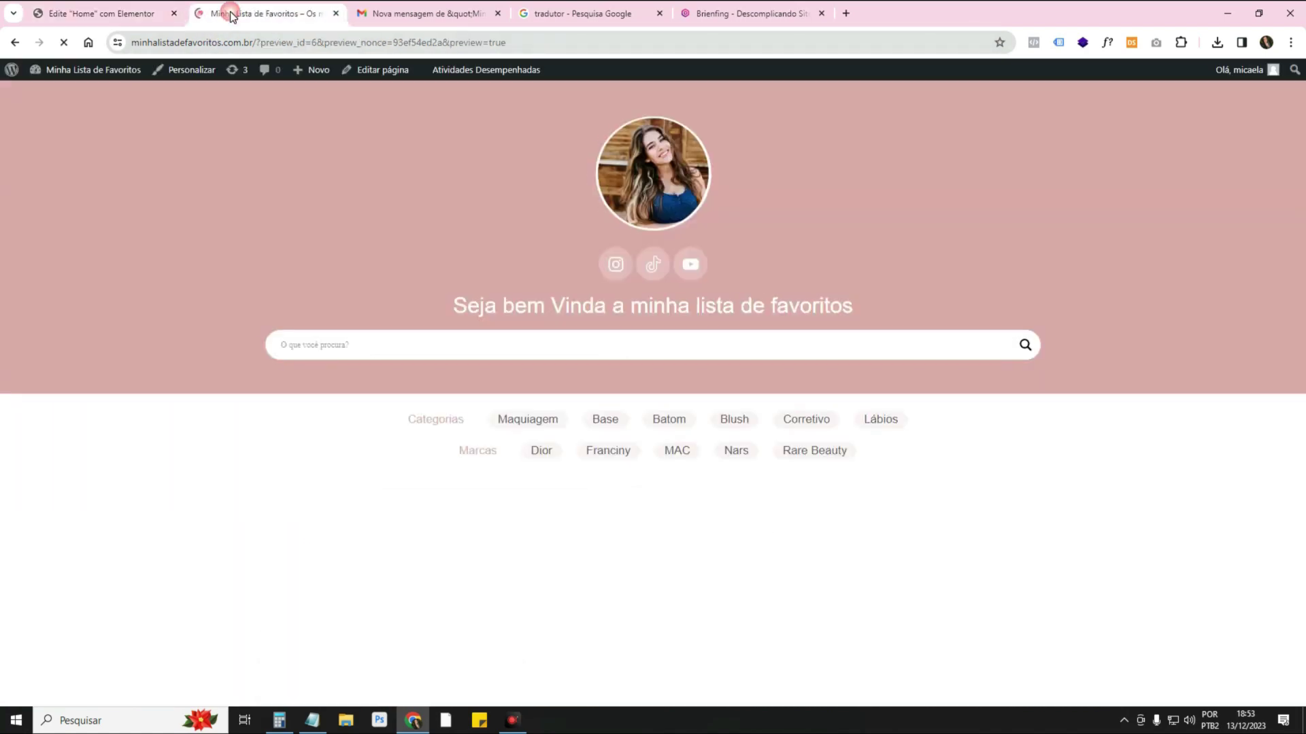
scroll(880, 256, "down", 5)
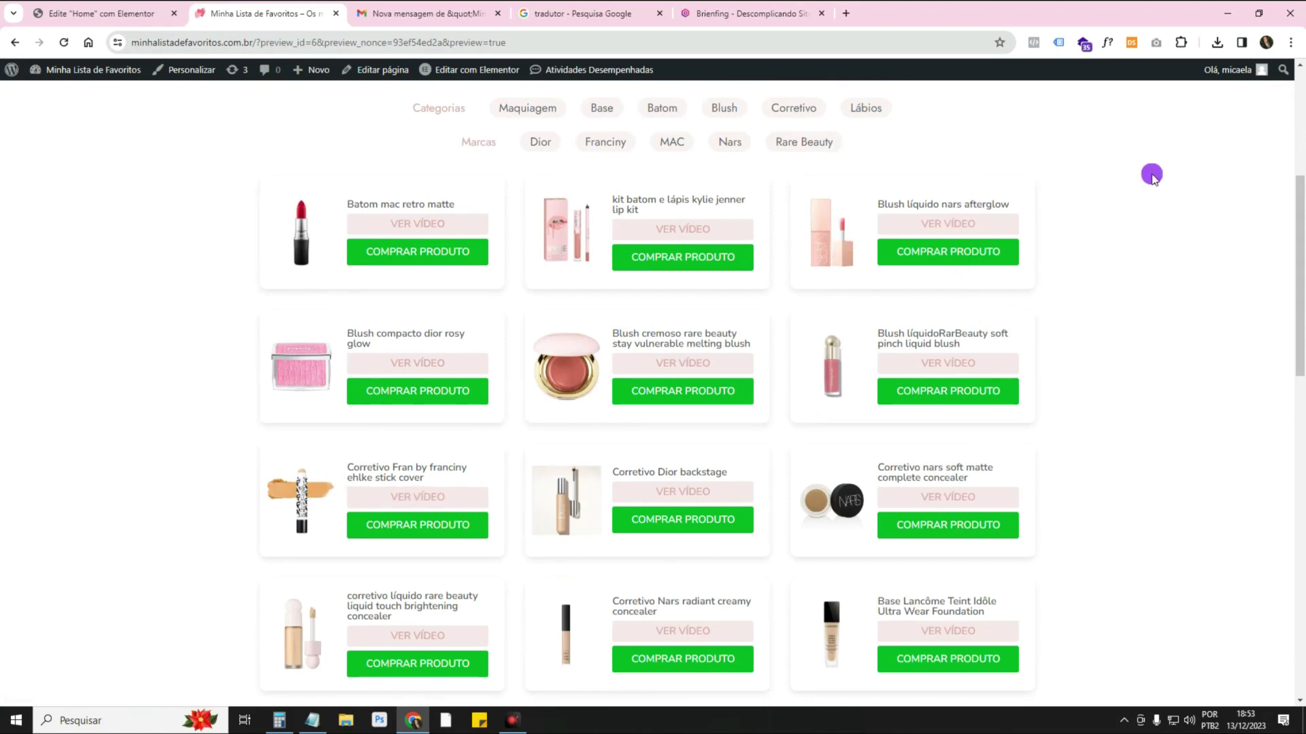
scroll(1152, 178, "down", 7)
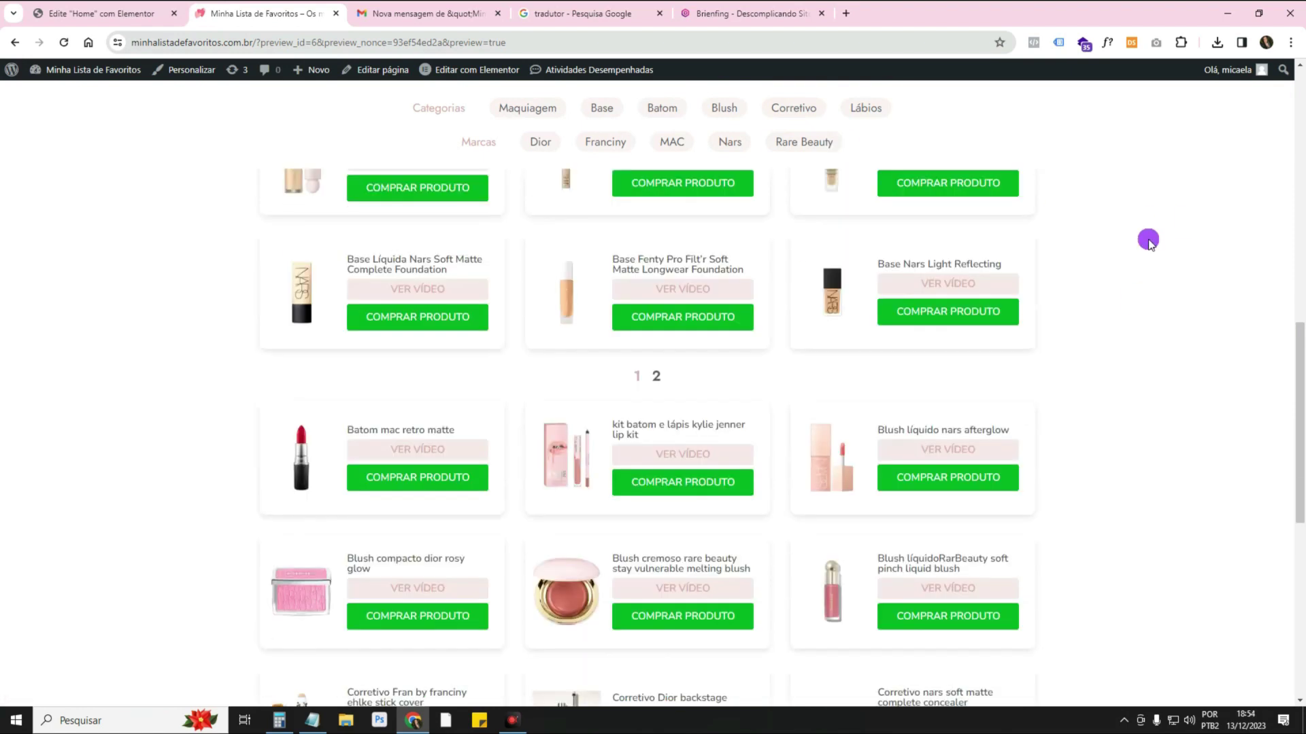
left_click(655, 374)
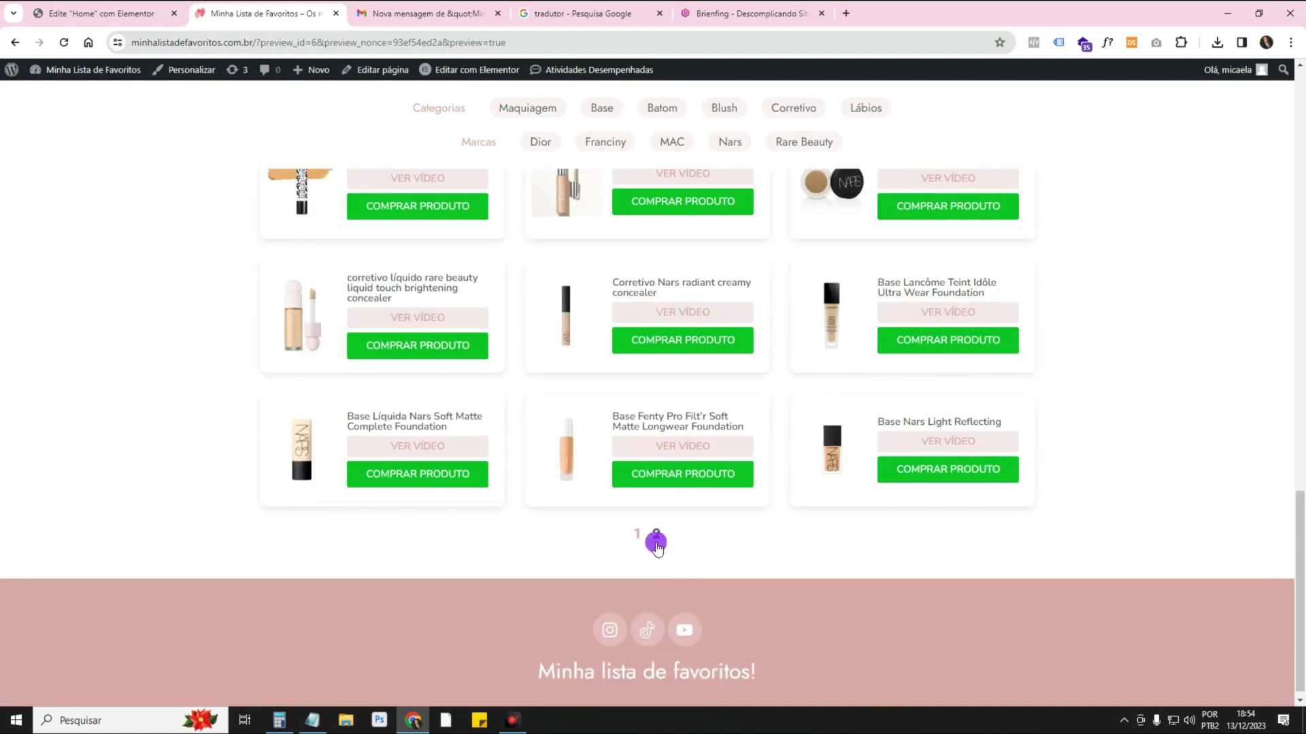
left_click(657, 542)
scroll(651, 537, "down", 5)
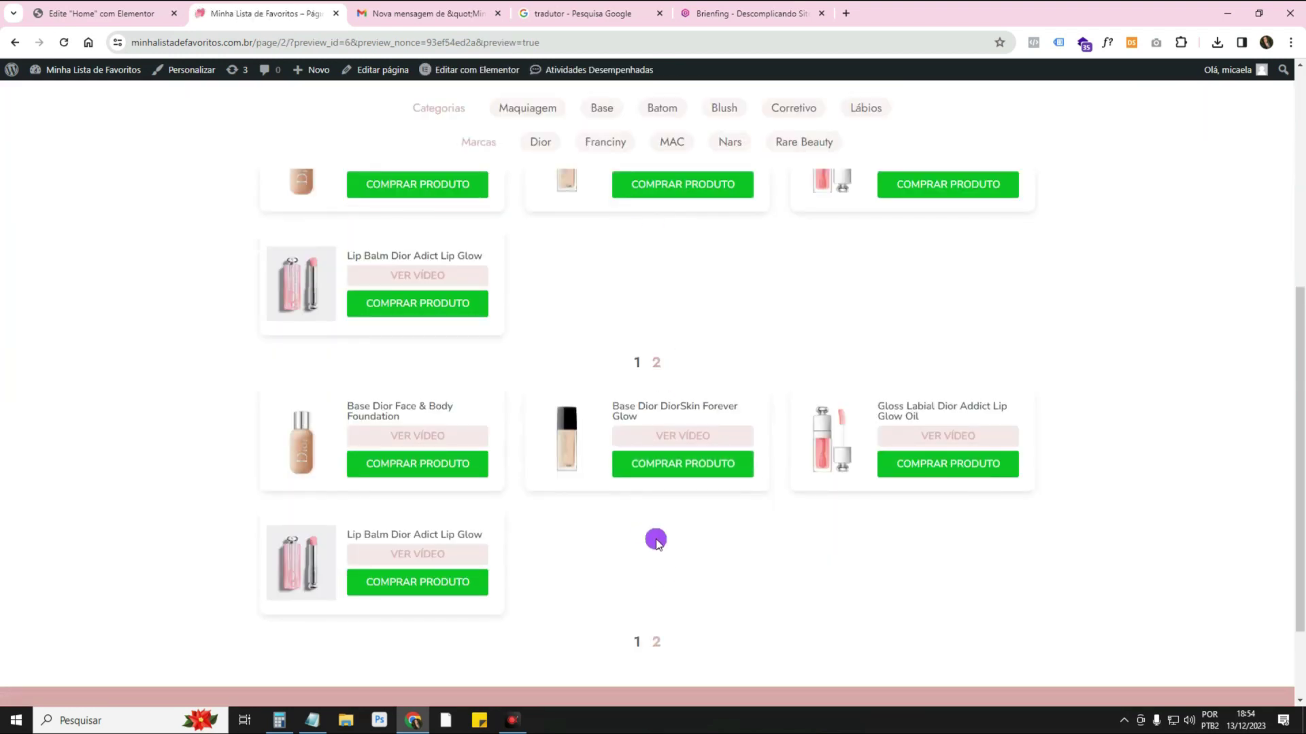
Back in the Elementor editor, enable Paginação individual for the duplicated loop grid and update the page.
left_click(134, 12)
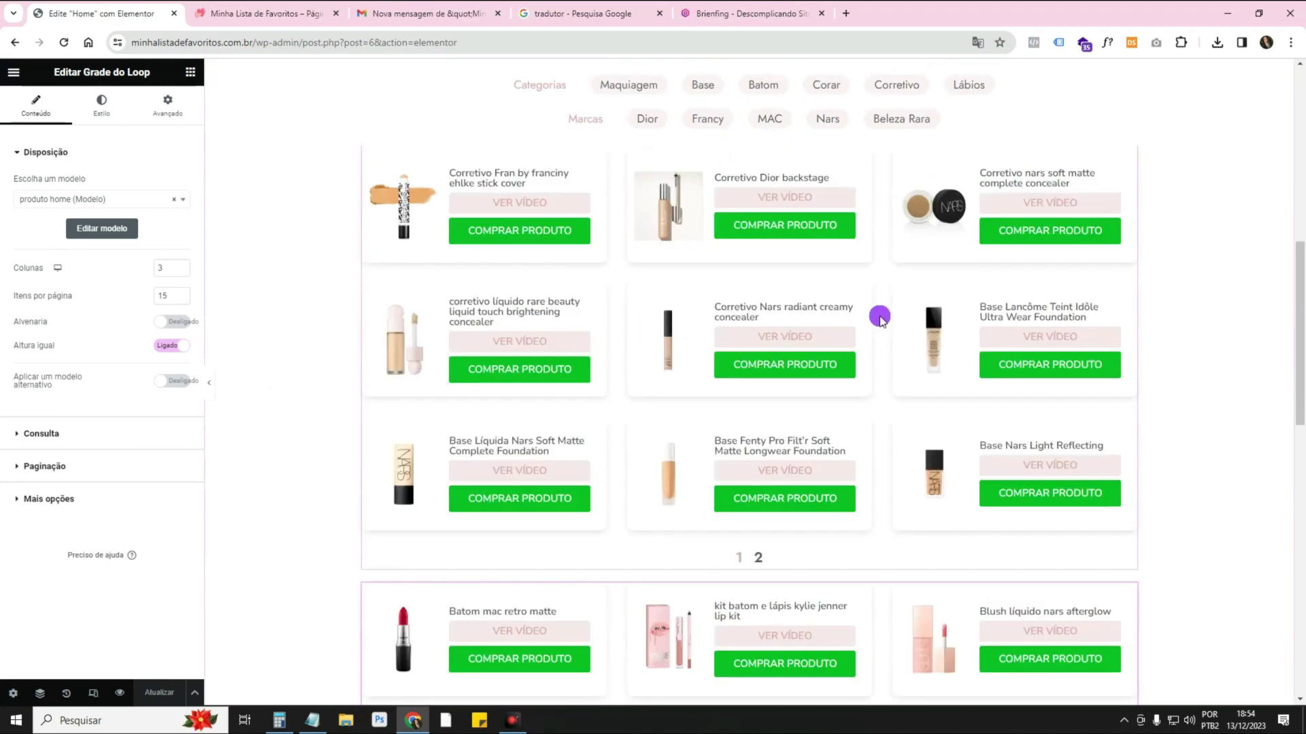
scroll(880, 316, "down", 6)
scroll(993, 394, "up", 4)
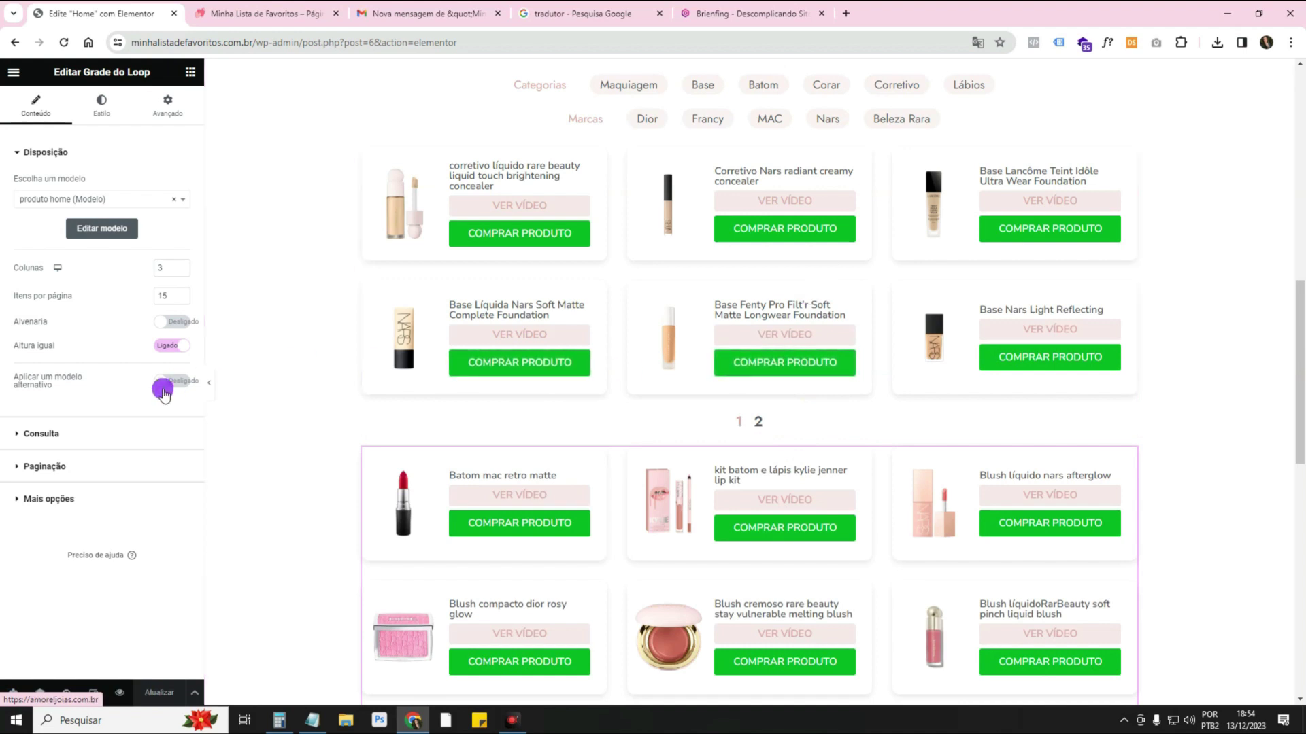
left_click(146, 436)
left_click(92, 510)
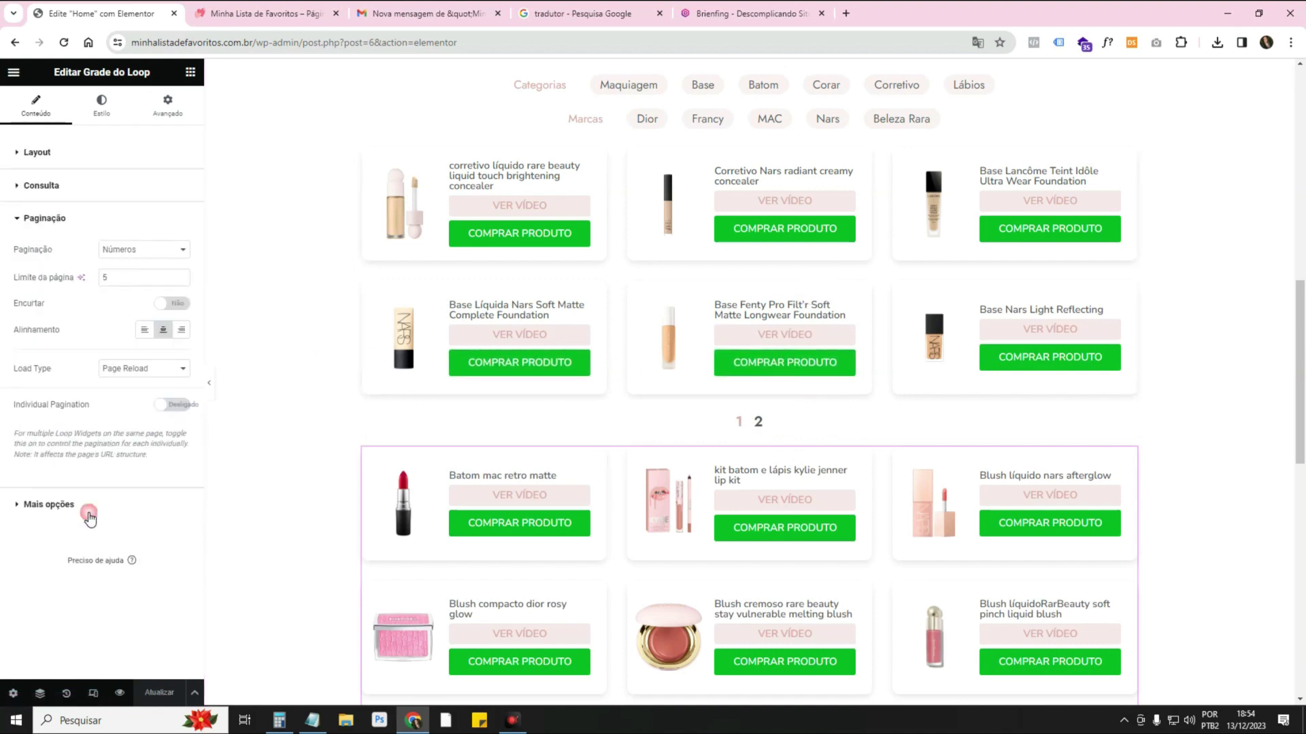
left_click(175, 415)
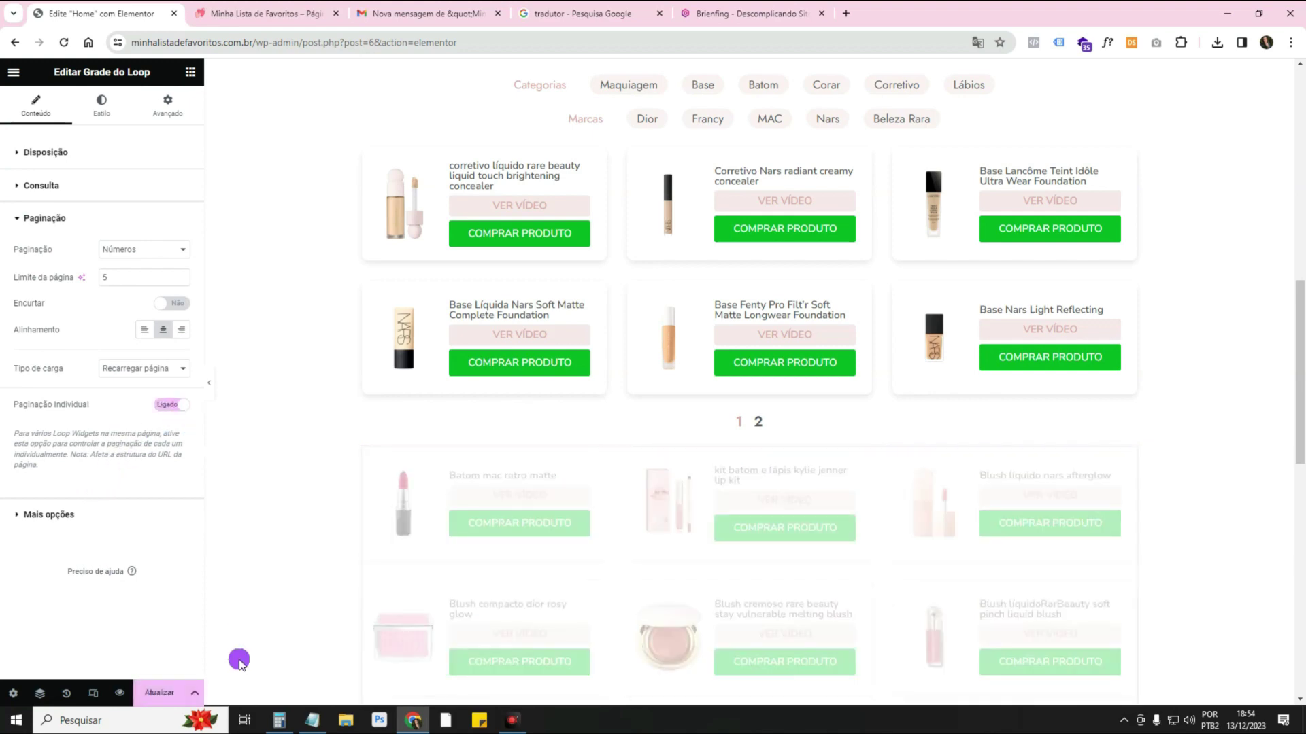
left_click(160, 694)
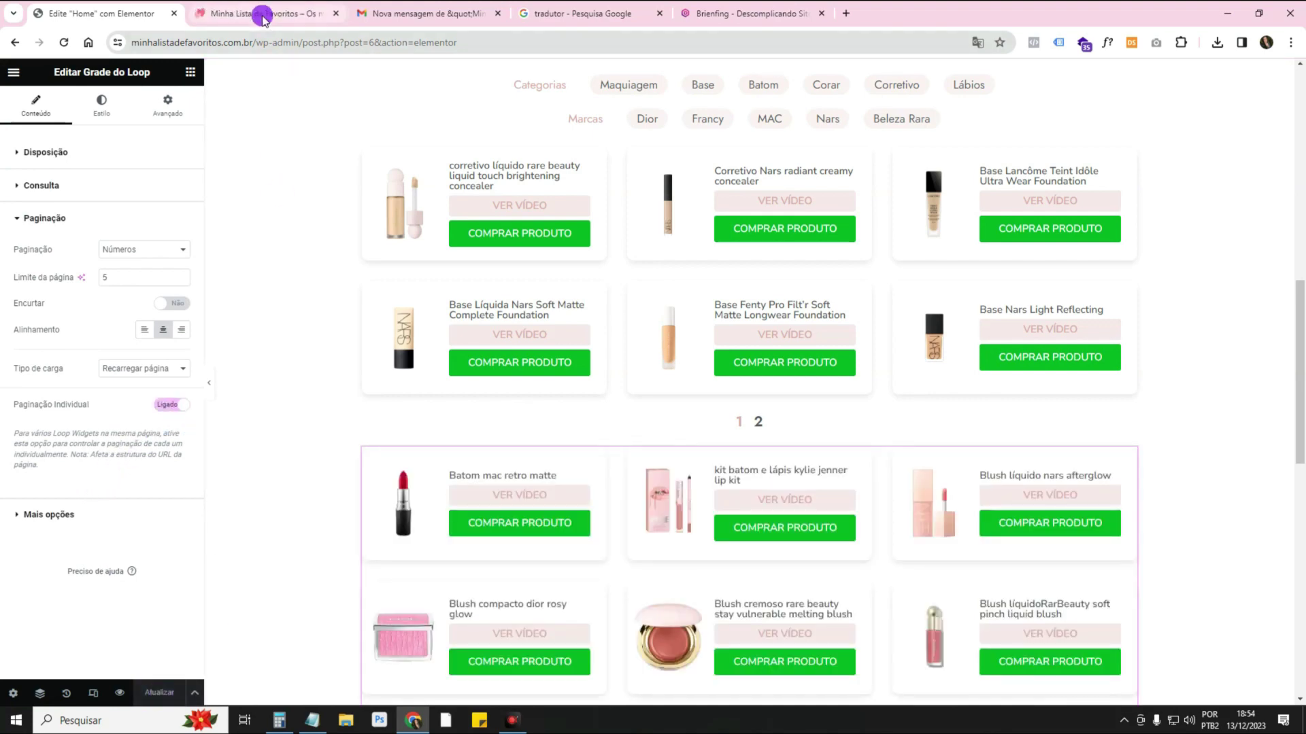
In the preview tab, open page 2 of the second product grid to check that it paginates separately from the first.
left_click(263, 14)
scroll(1162, 426, "down", 5)
scroll(1163, 426, "down", 8)
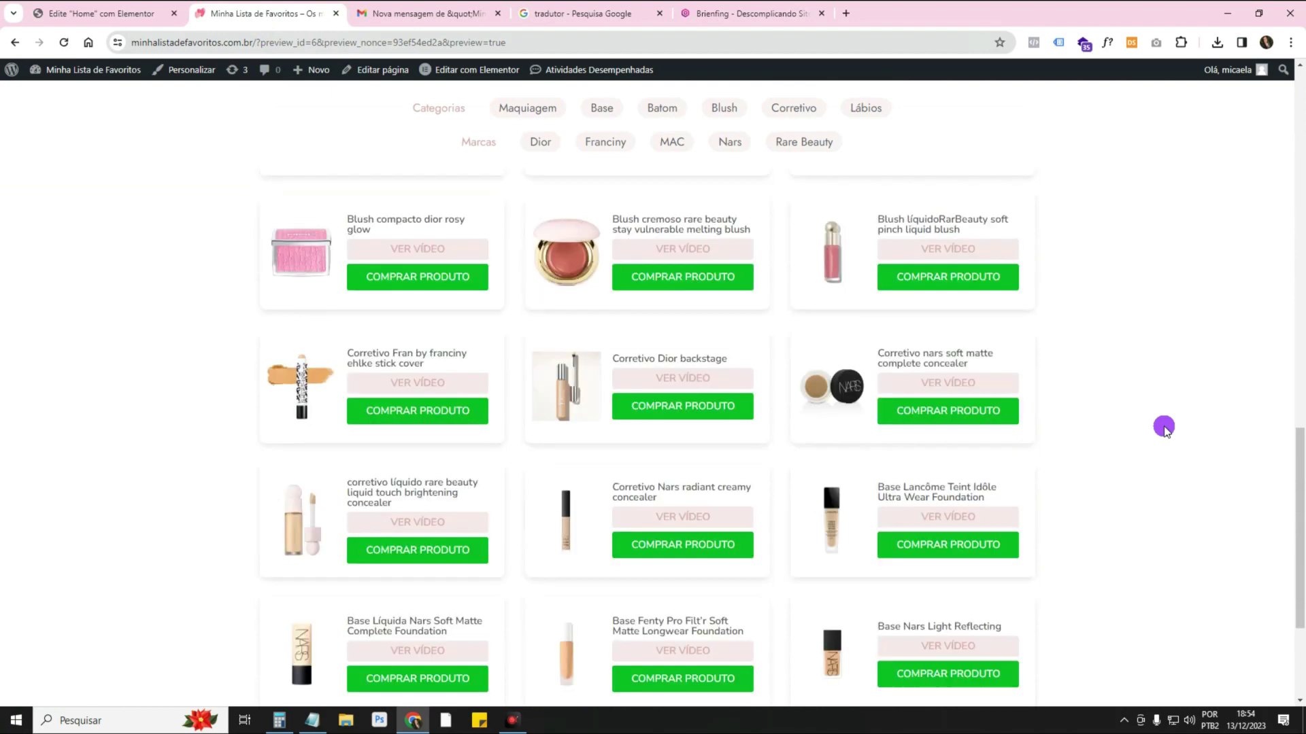
left_click(654, 603)
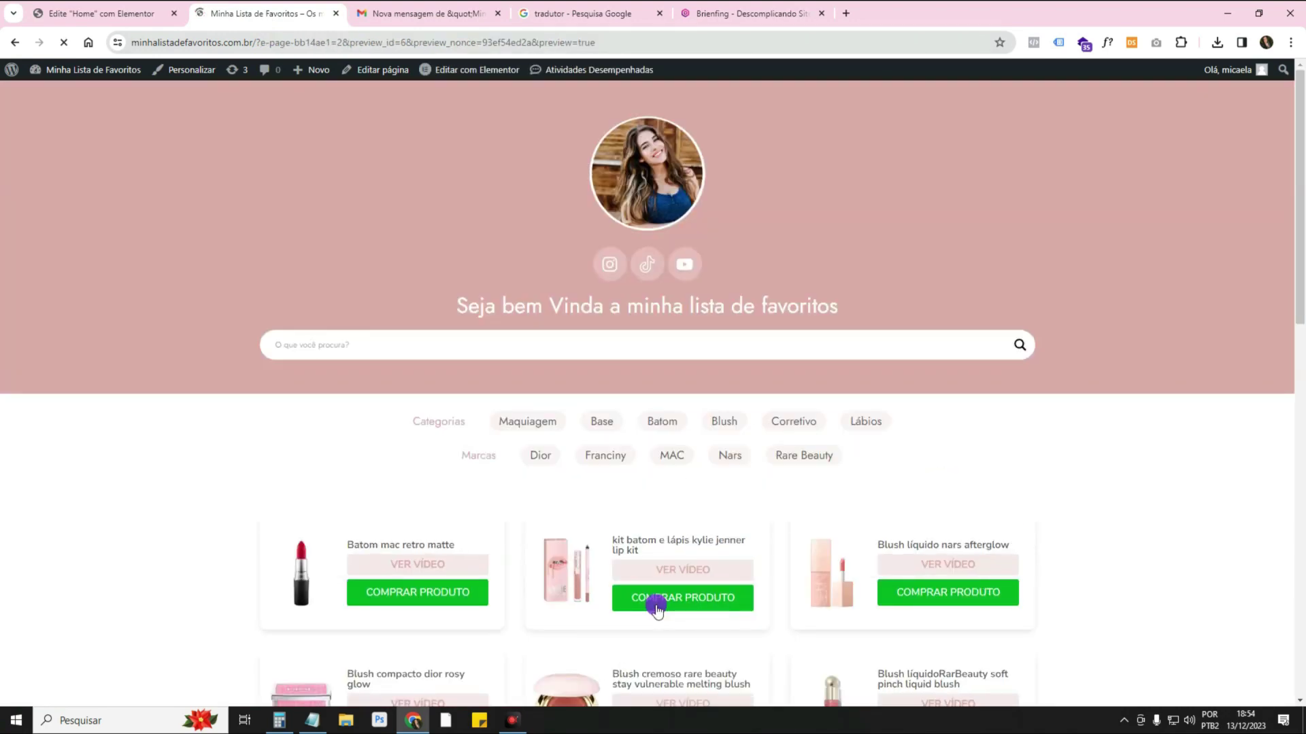
scroll(1129, 553, "down", 8)
scroll(1129, 556, "down", 5)
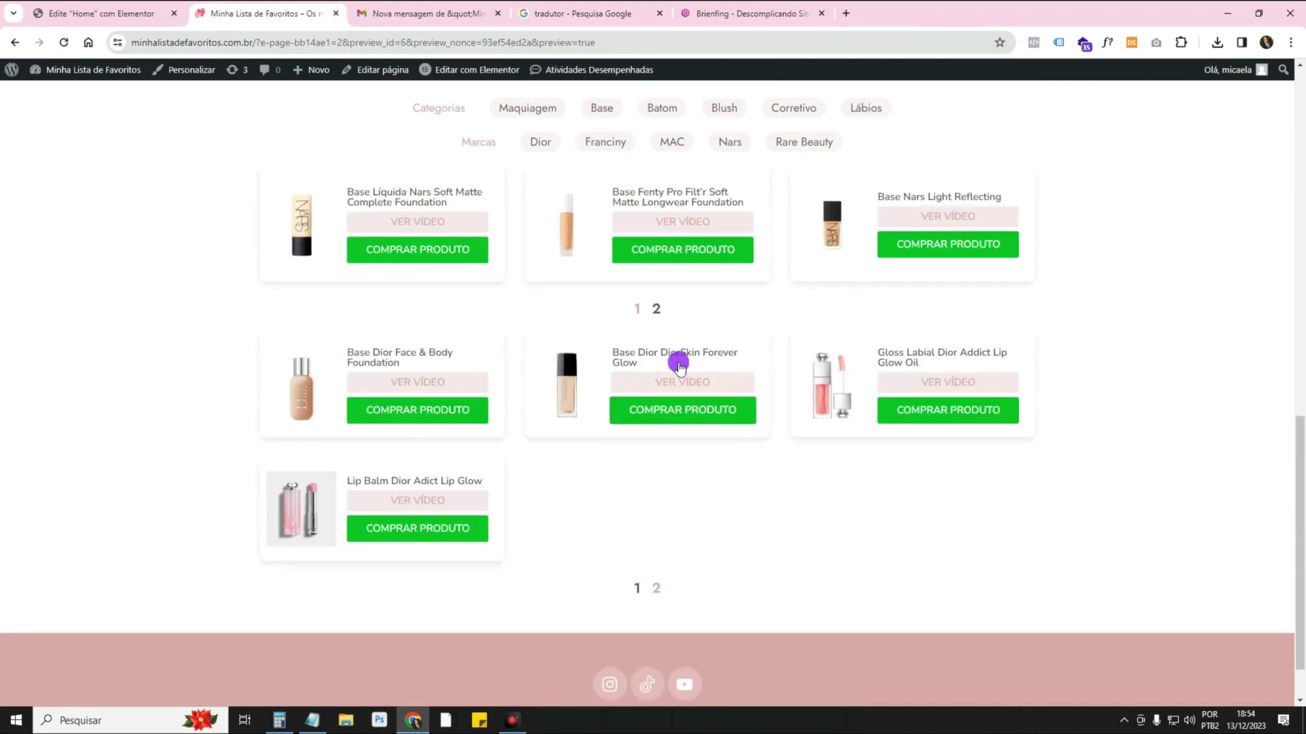
scroll(1029, 417, "up", 15)
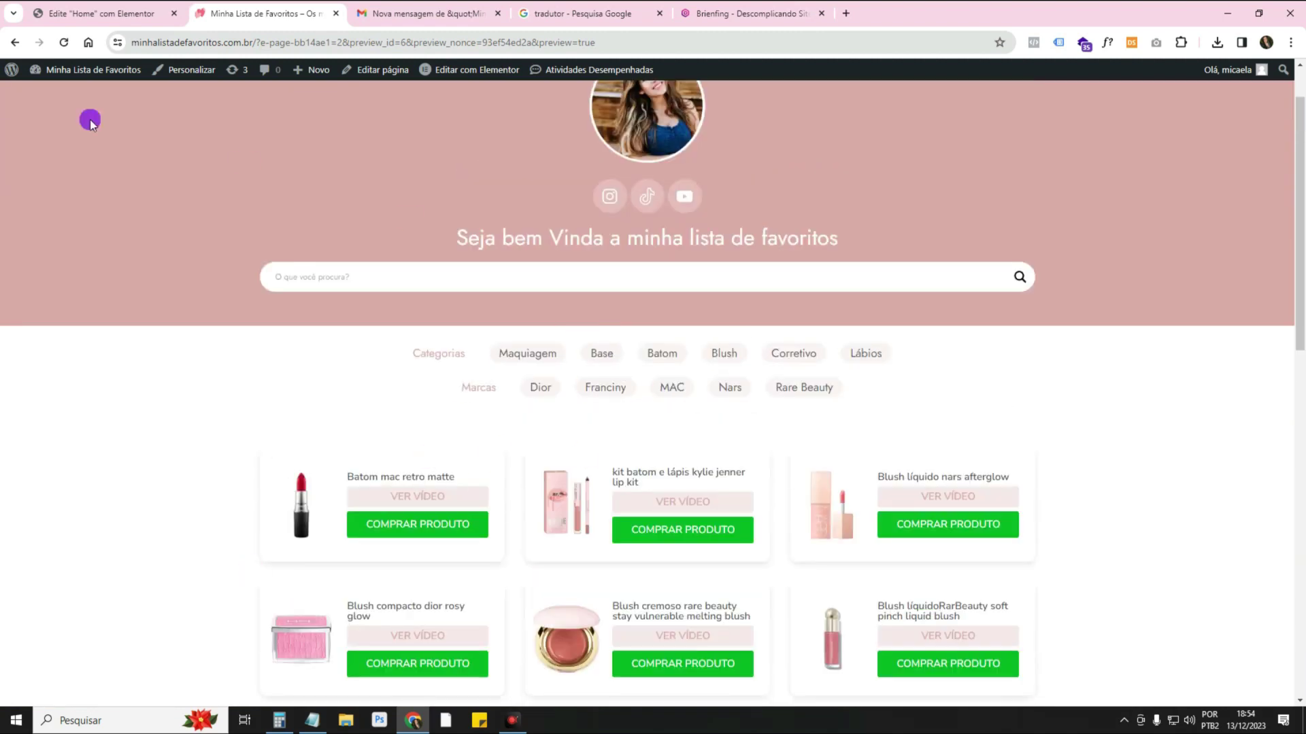
Return to the editor tab and look up the artificial intelligence item in the notes list.
left_click(112, 12)
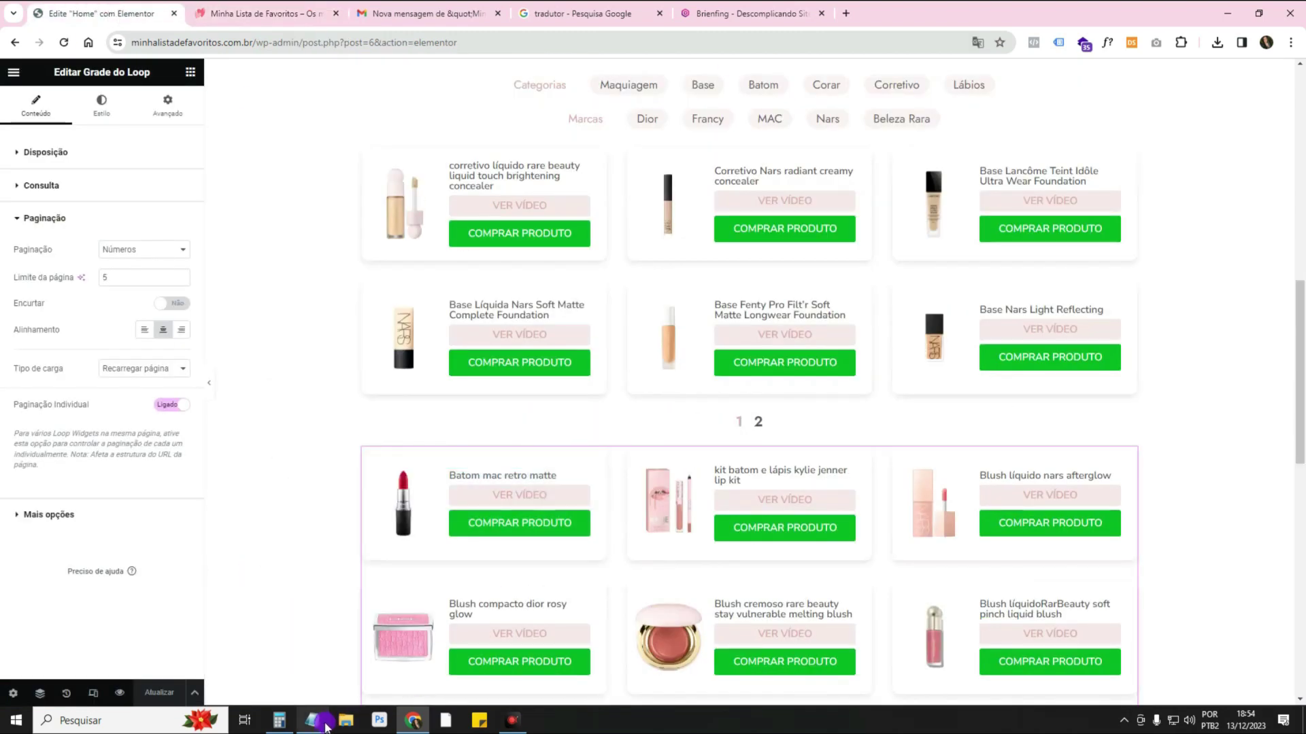
left_click(312, 721)
left_click_drag(480, 408, 572, 414)
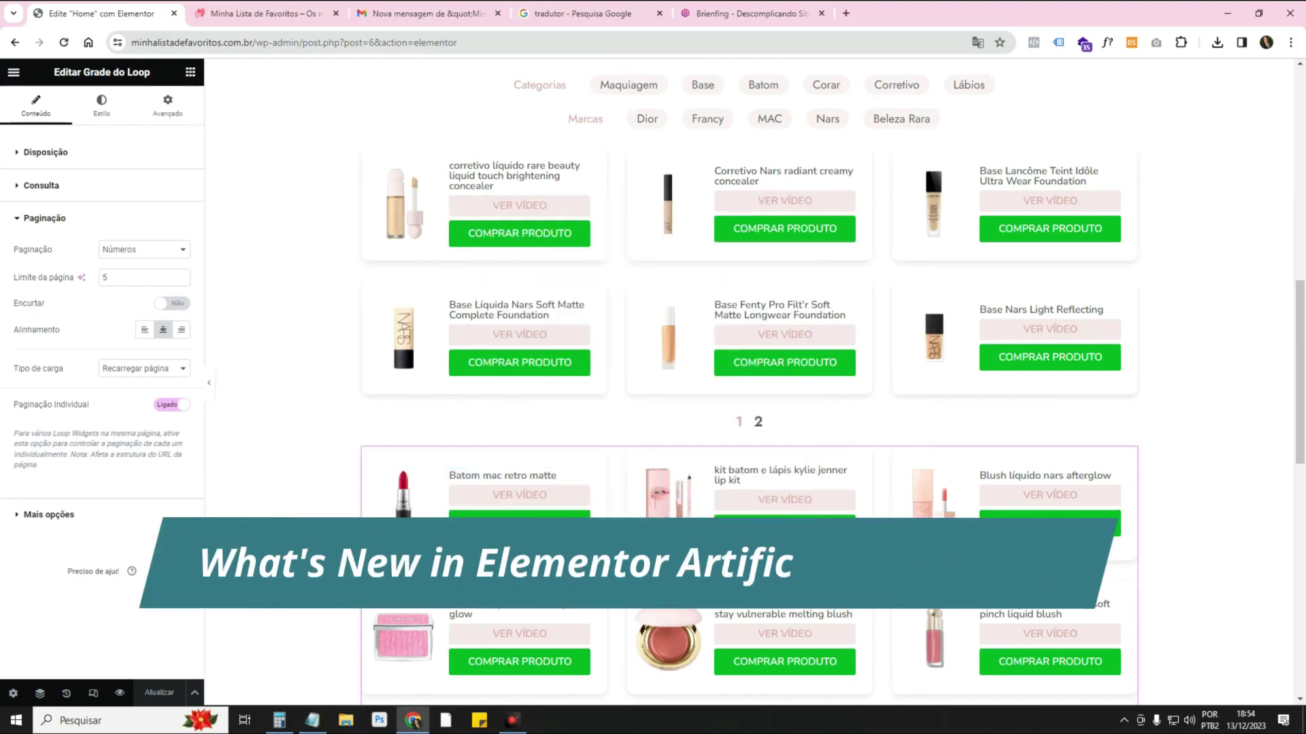
Delete the duplicated product loop grid and update the page.
right_click(757, 480)
left_click(860, 680)
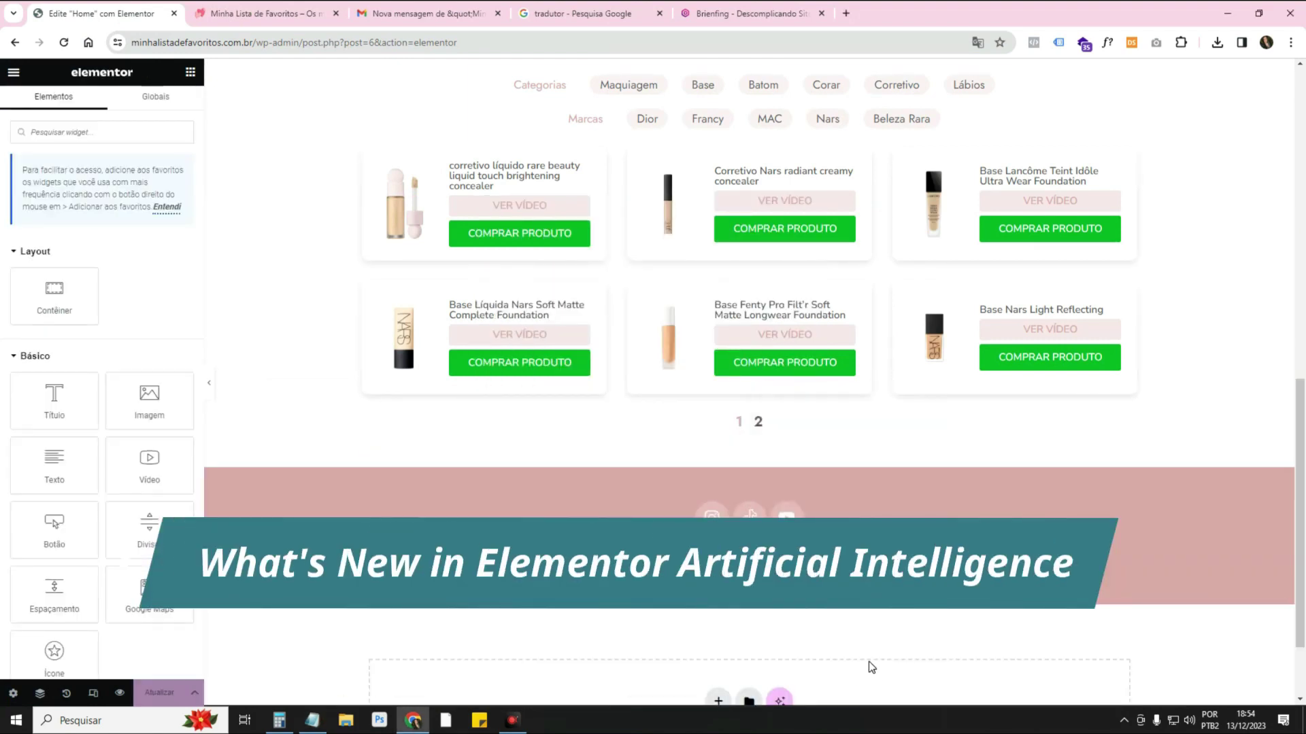
left_click(173, 693)
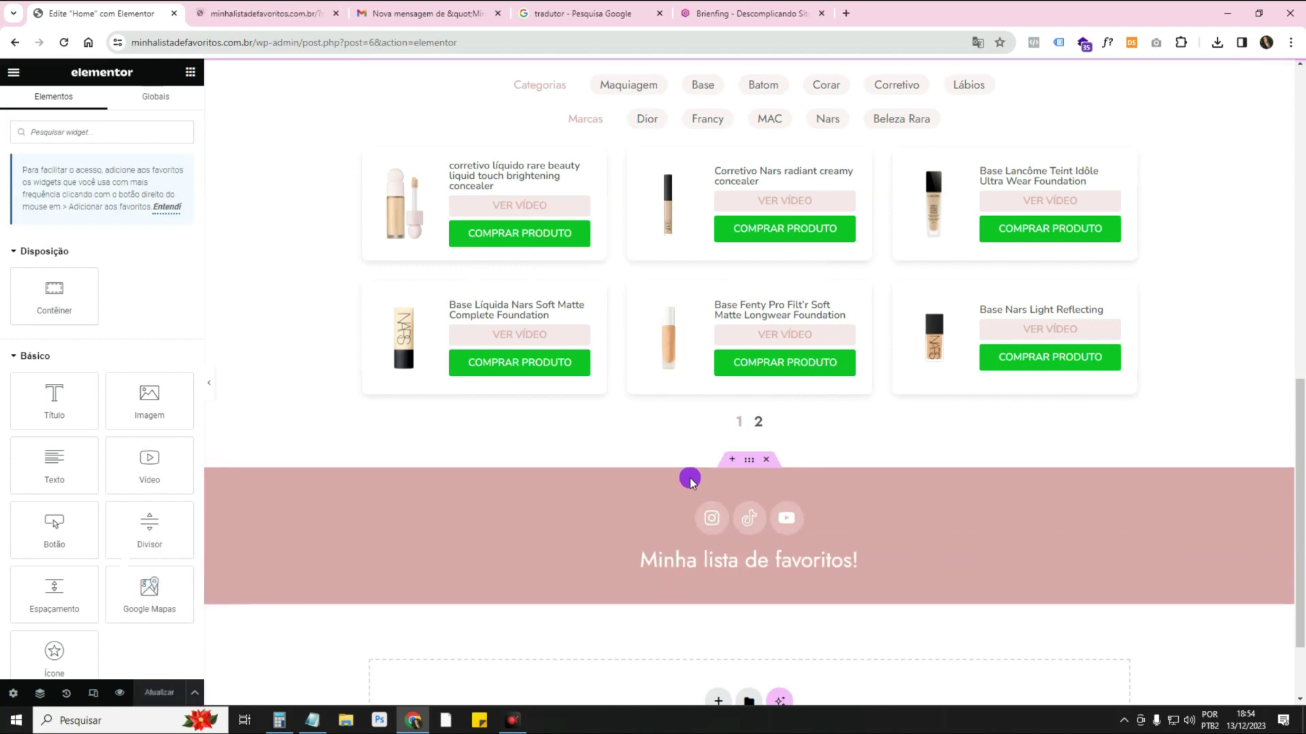
Add a Título widget below the footer and open its CSS personalizado settings.
scroll(690, 481, "down", 2)
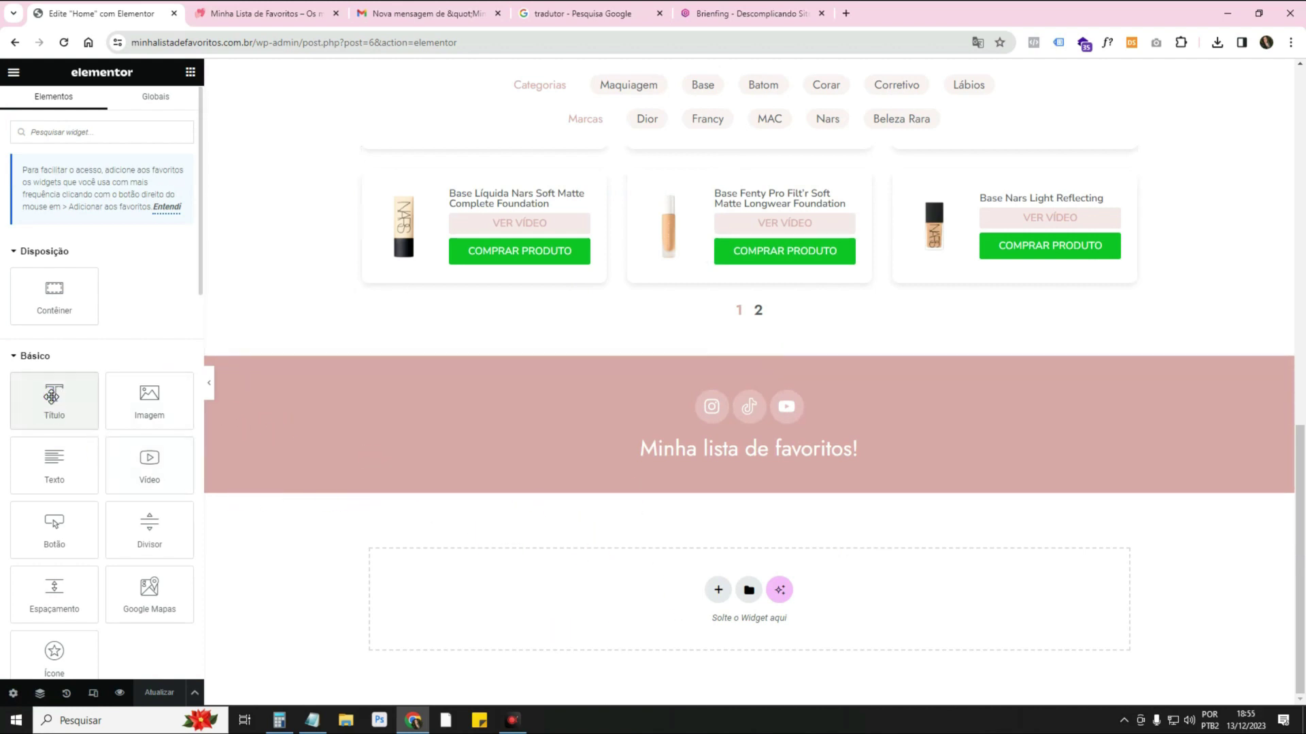
left_click_drag(51, 397, 578, 551)
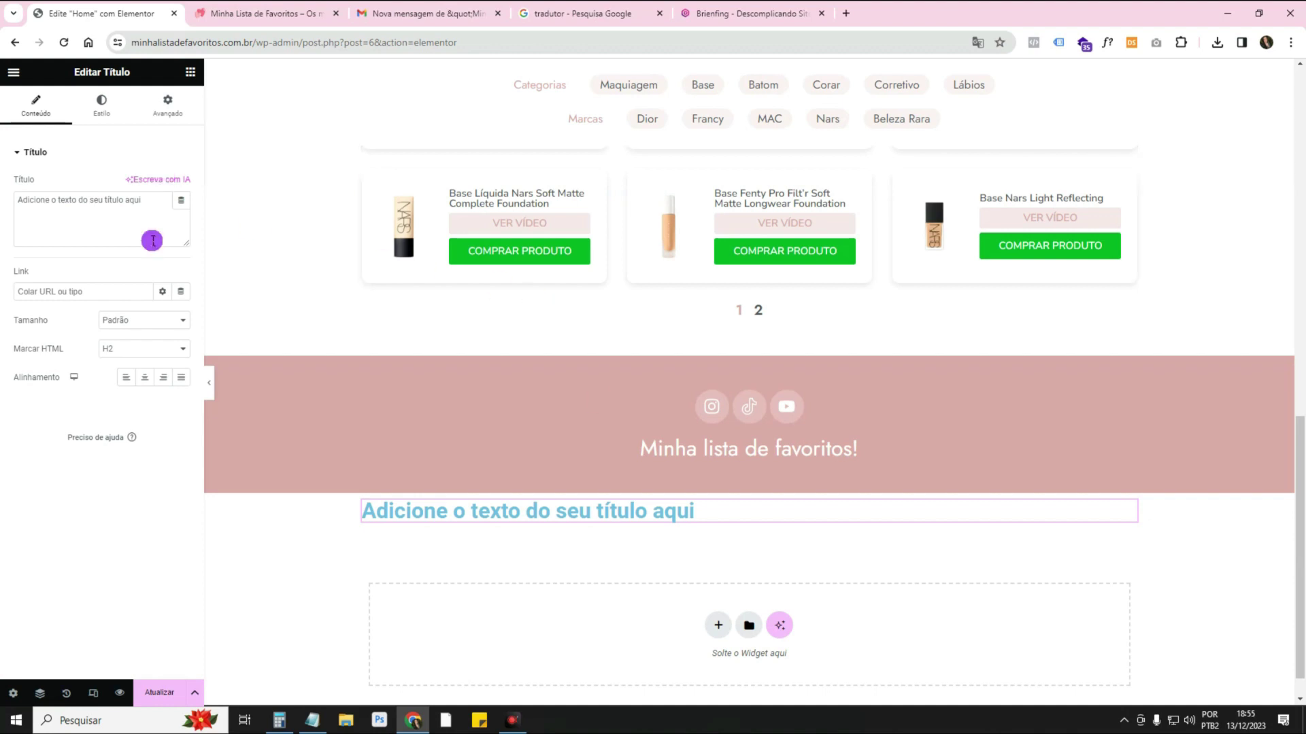
left_click(167, 106)
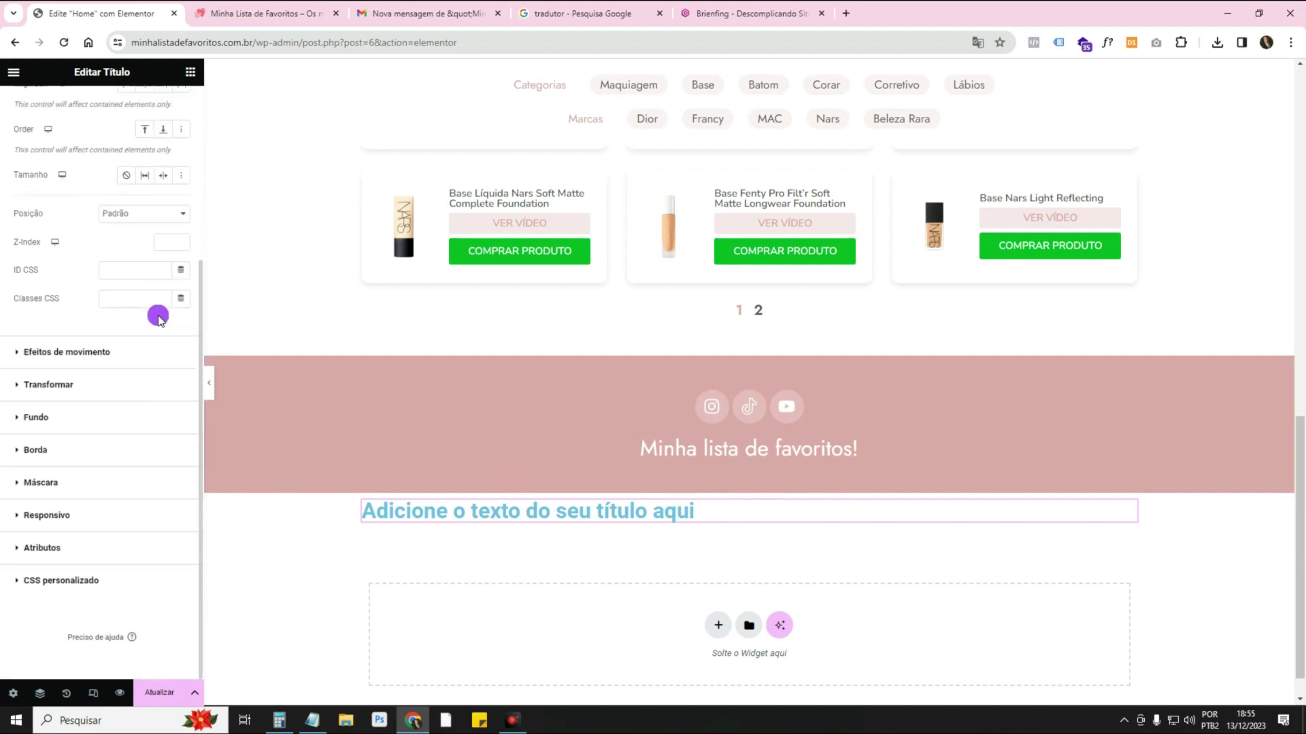
left_click(151, 576)
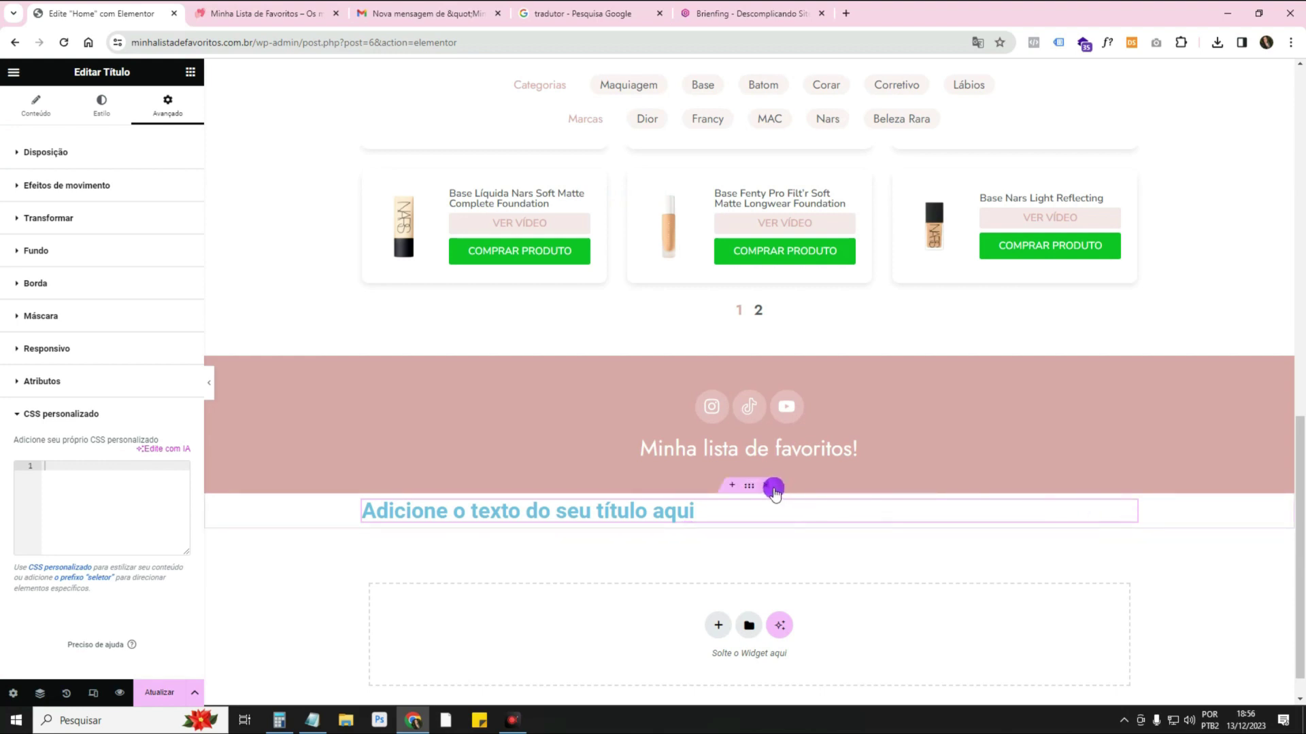
Replace the title section below the footer with an Imagem widget and open its AI image generator.
left_click(774, 488)
left_click_drag(131, 402, 725, 561)
scroll(816, 537, "down", 3)
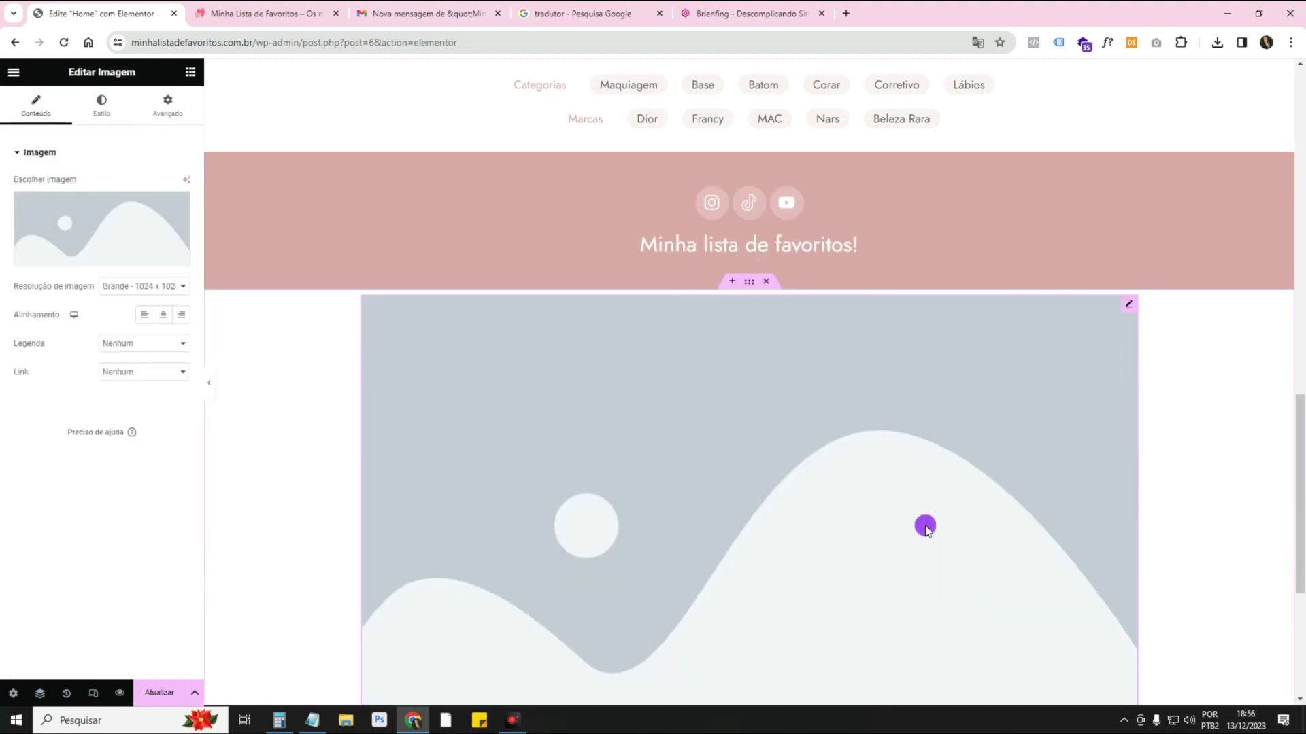
scroll(925, 527, "down", 2)
left_click(185, 180)
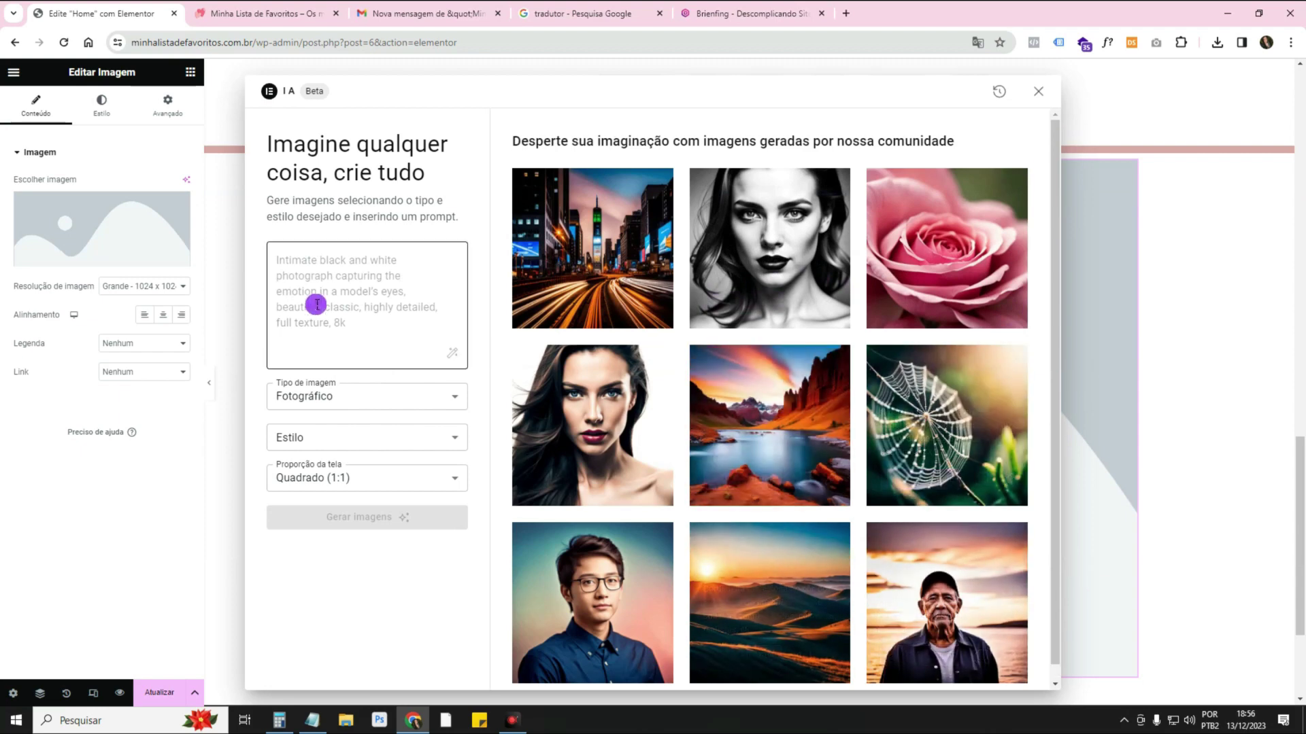
Close the AI image generator and delete the image widget along with its empty container.
left_click(1030, 93)
right_click(1133, 170)
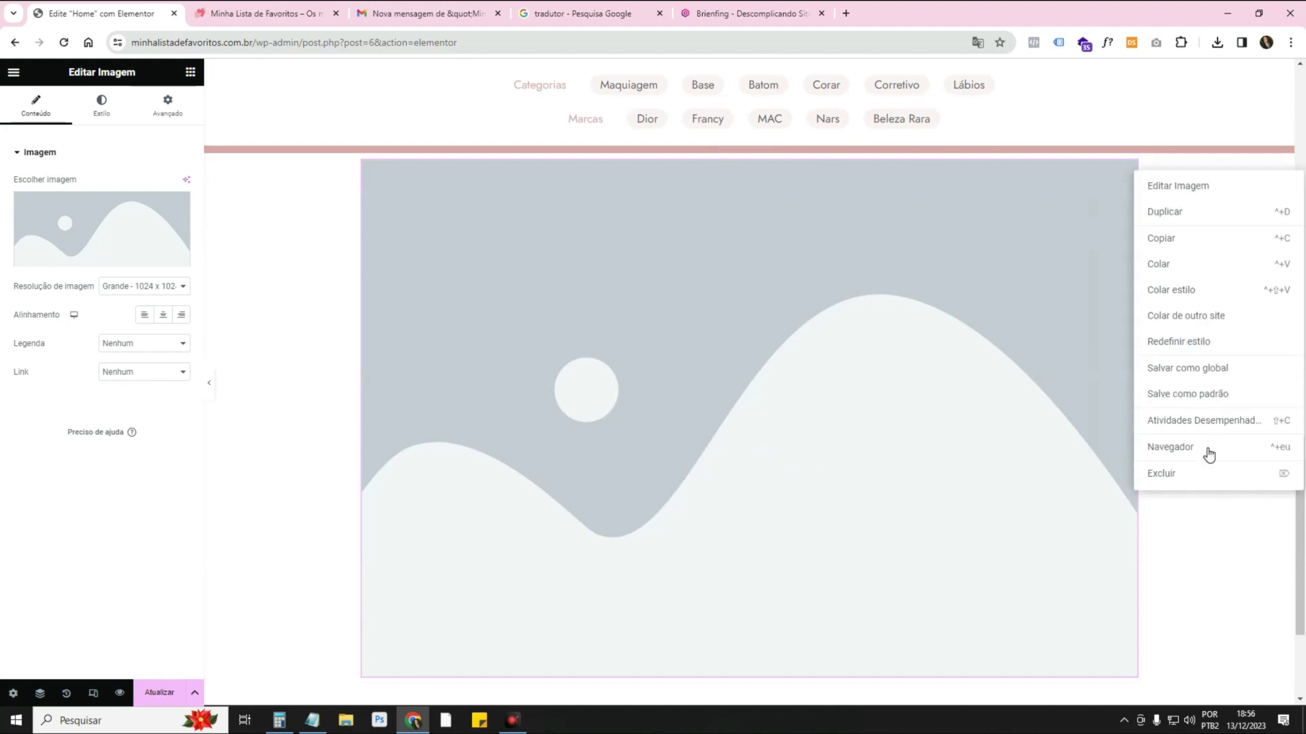
left_click(1209, 472)
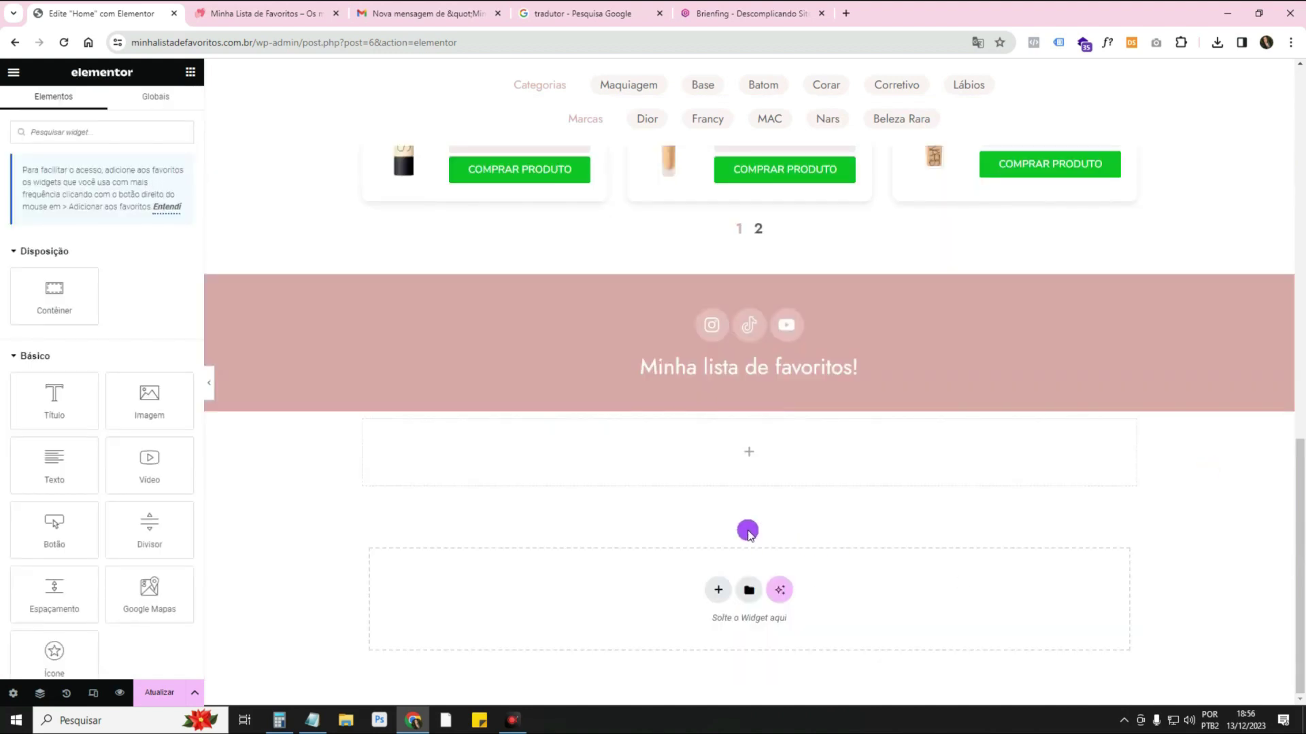
left_click(768, 405)
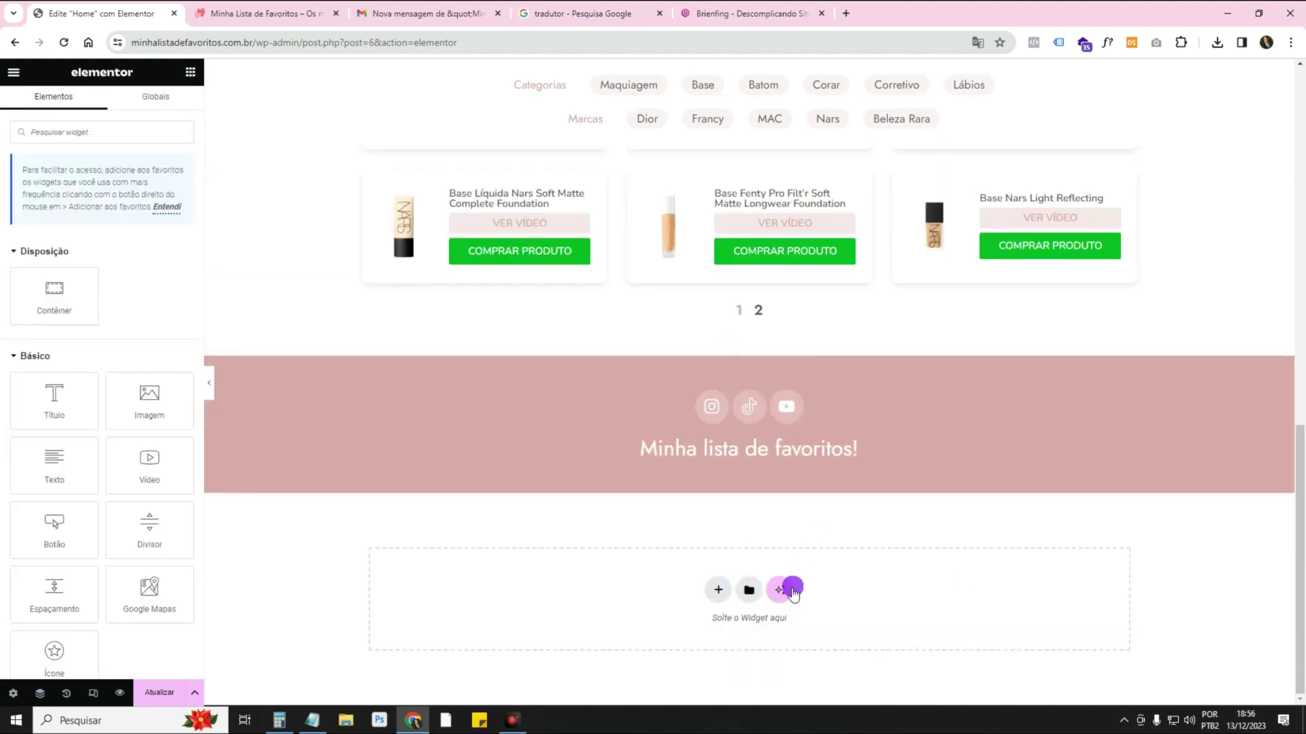
Open the AI layout generator for a new section and enter the prompt "creates a section with 4 icon boxes", copied from the Google translator tab.
left_click(782, 592)
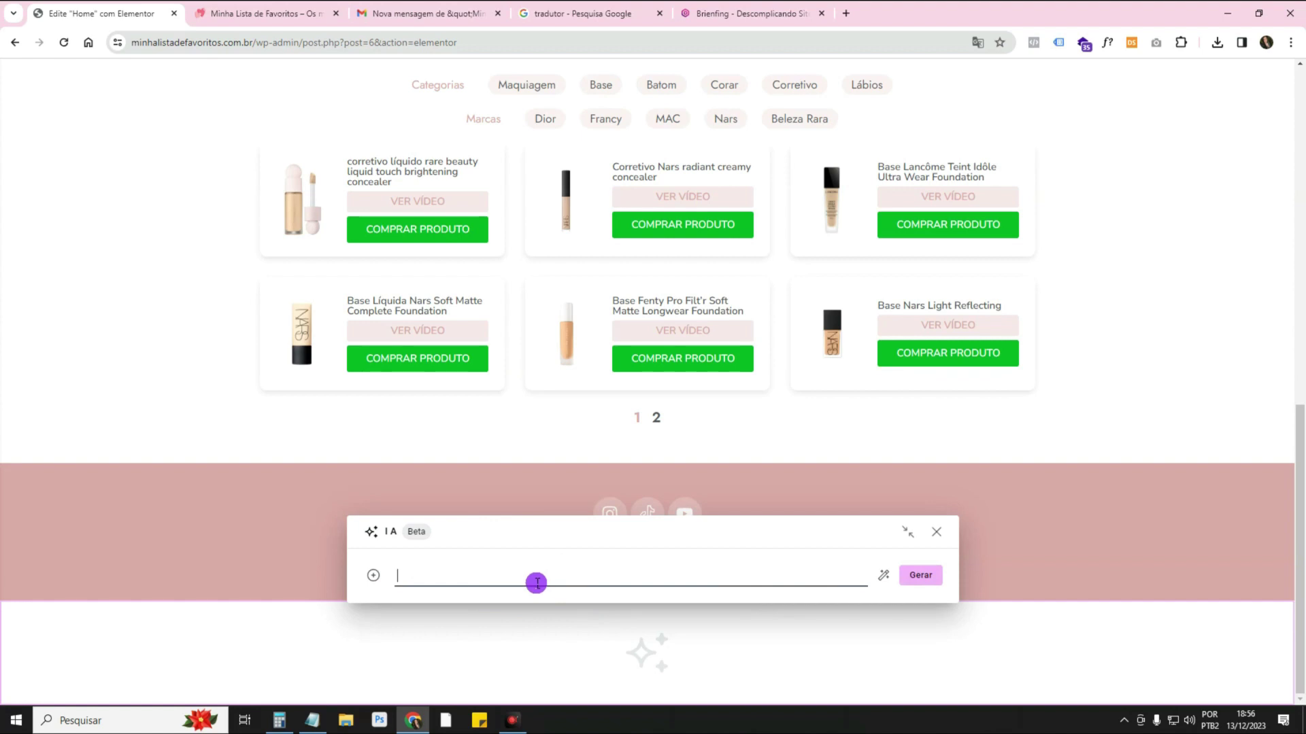
key("BackSpace")
left_click(547, 15)
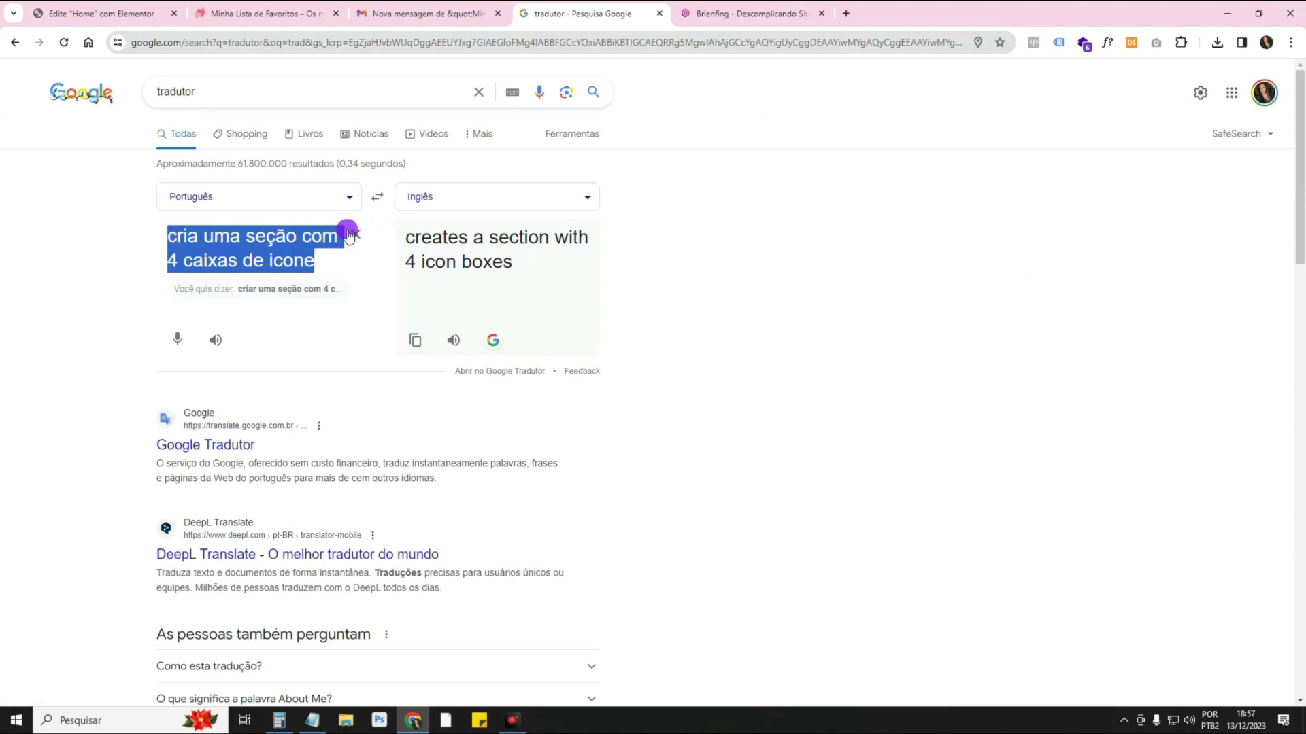
left_click(415, 340)
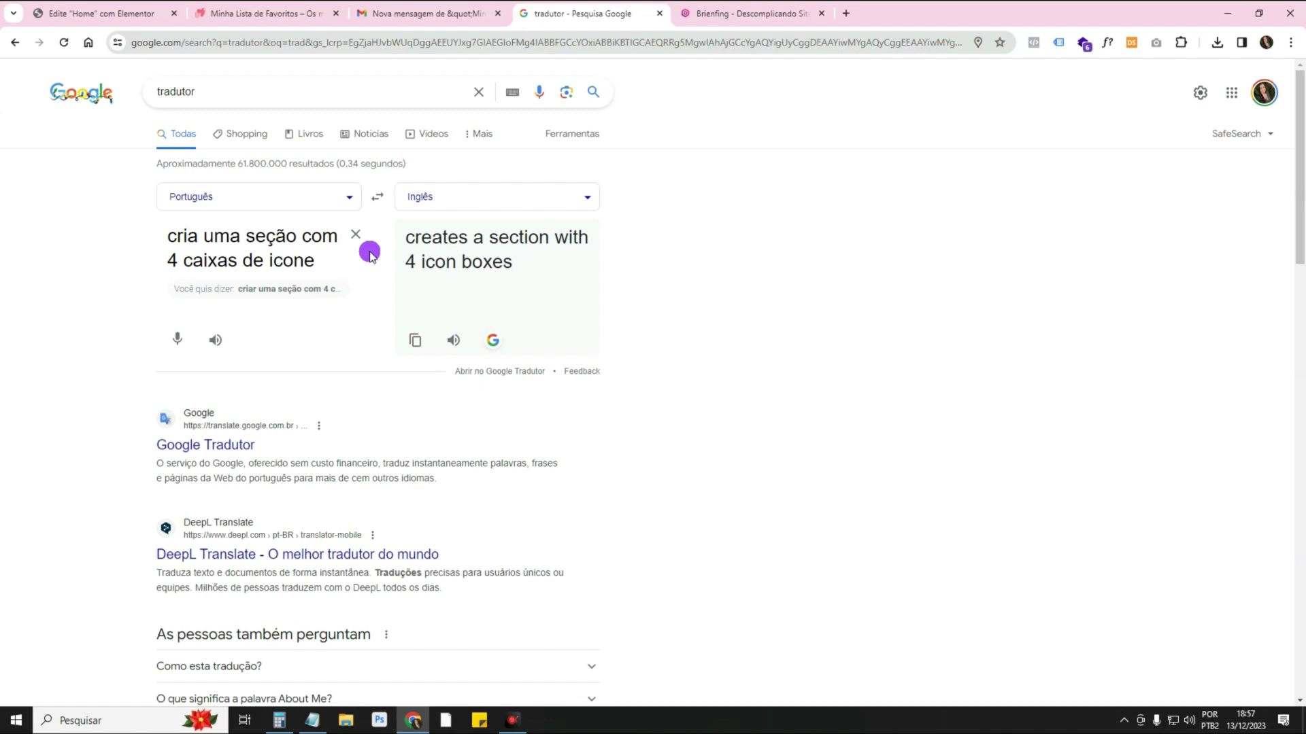
left_click(141, 15)
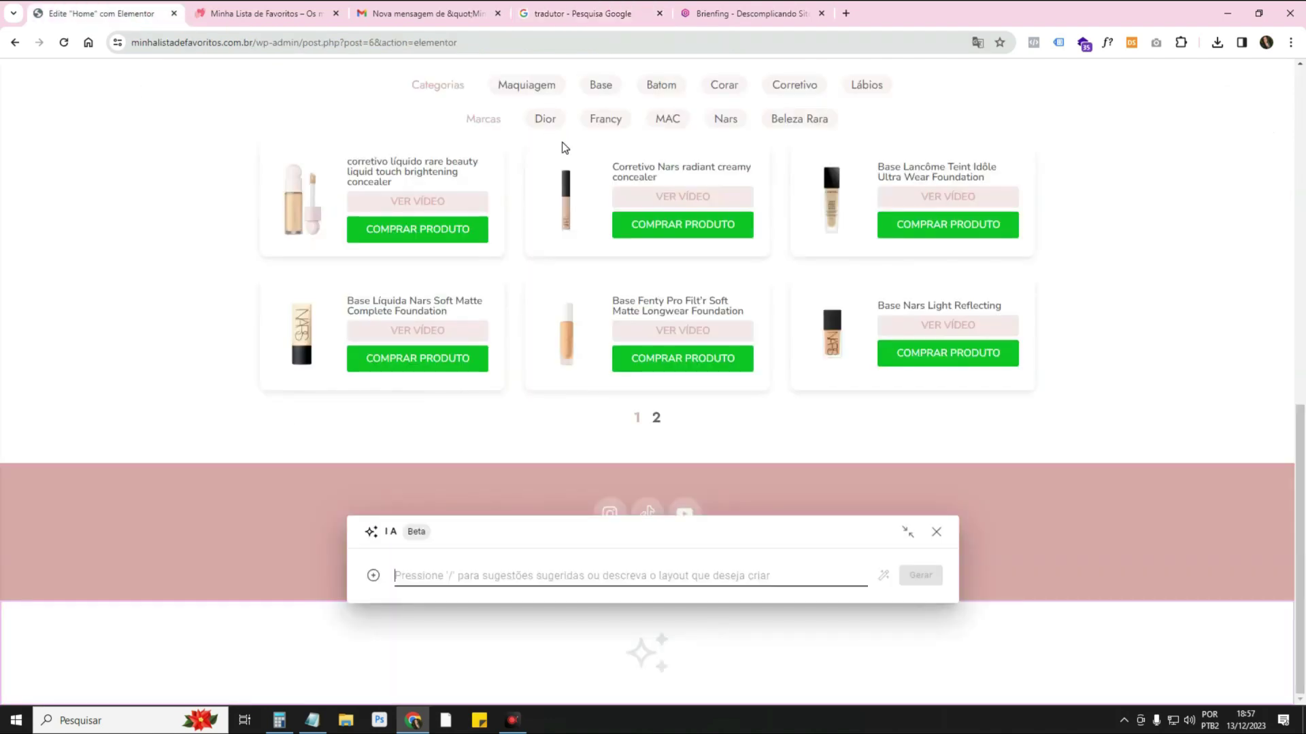
key("ctrl+v")
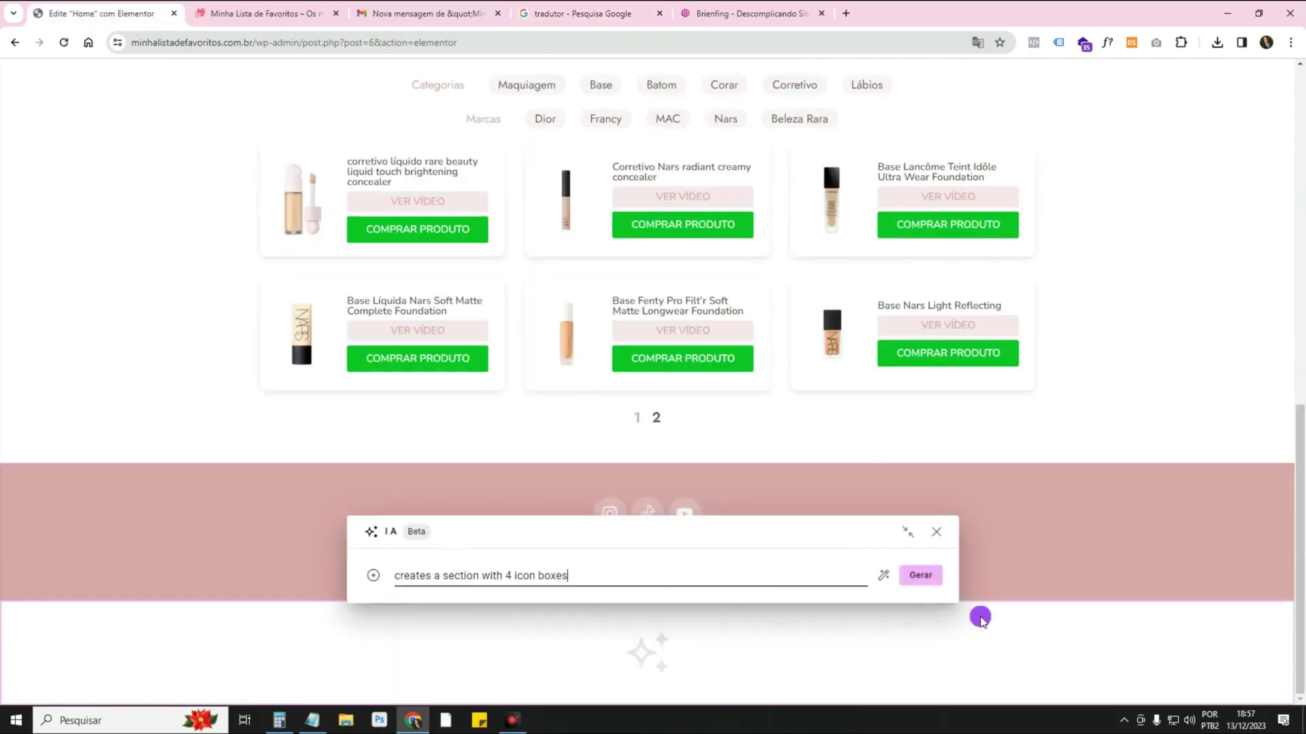
Generate layouts from the prompt, preview the yellow and the four-colour icon variations, and move the AI window clear of the section.
left_click(915, 573)
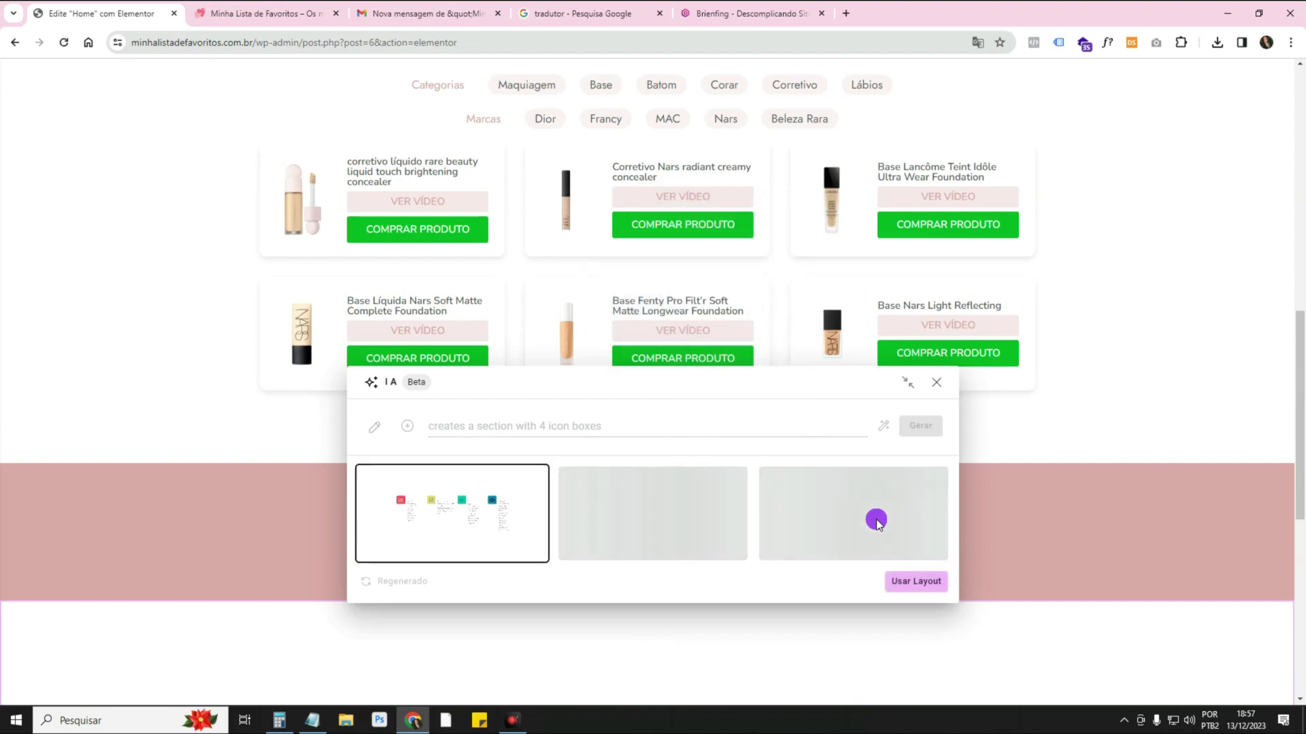
left_click(585, 518)
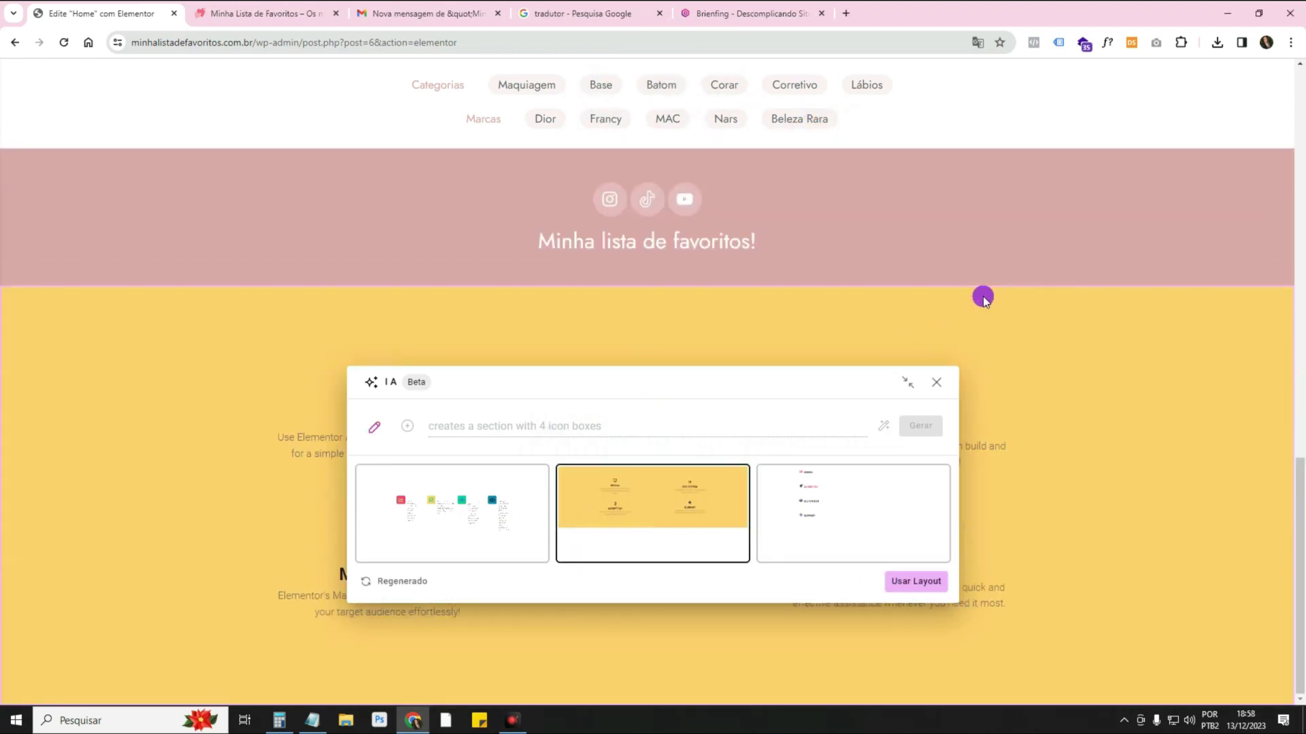
left_click_drag(807, 388, 1047, 94)
left_click(924, 271)
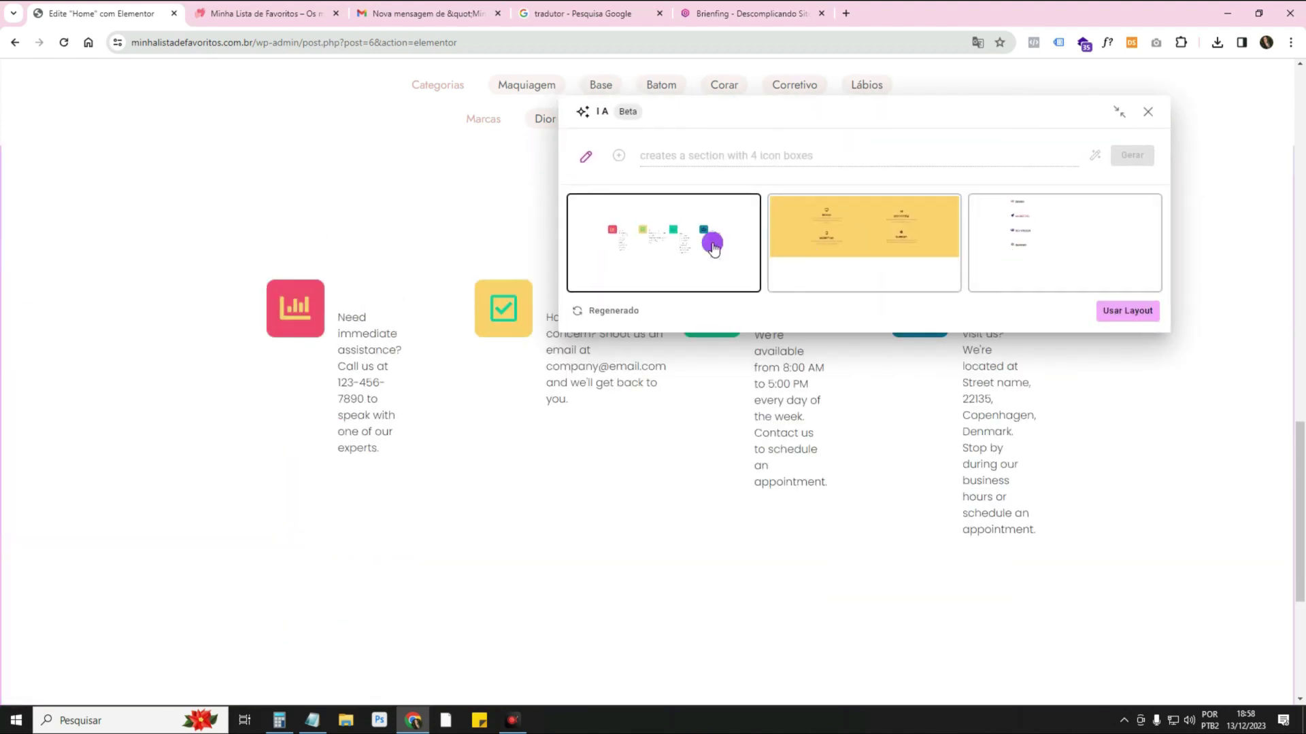
left_click(1126, 313)
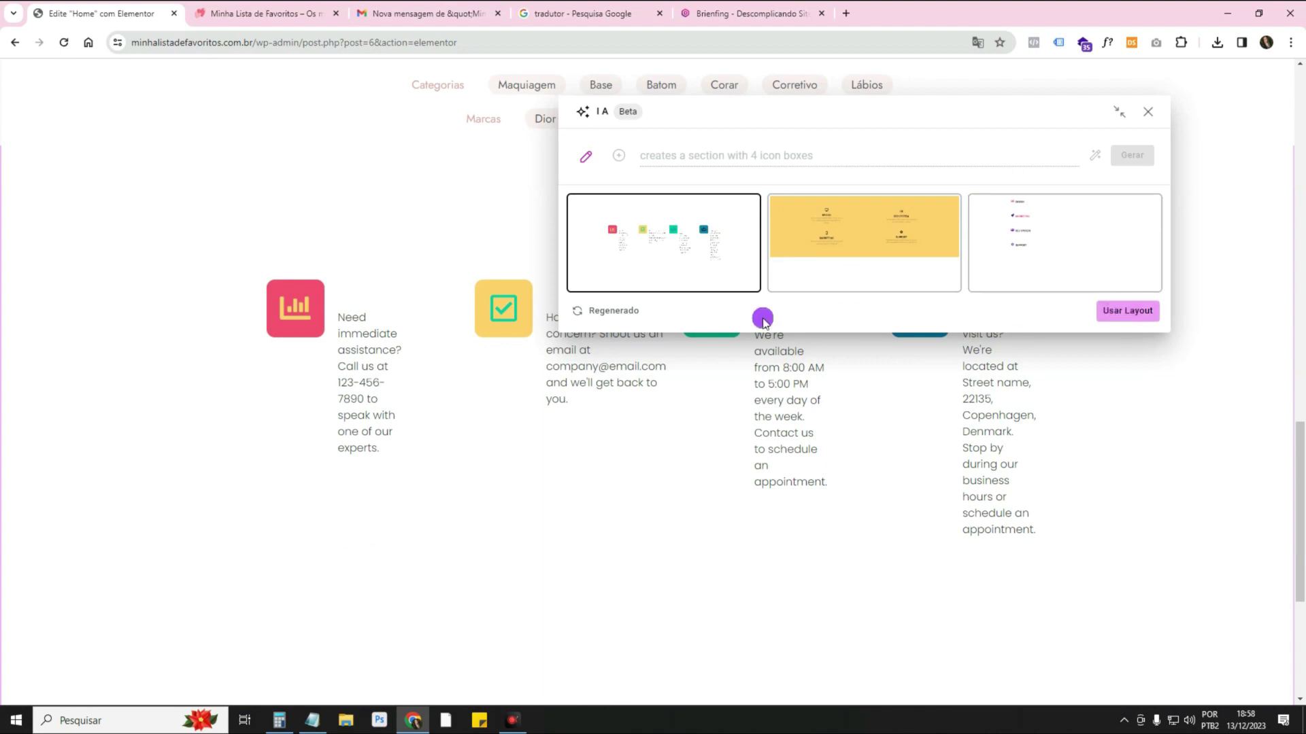
Regenerate the layout variations and switch back to the first set of results.
left_click(603, 314)
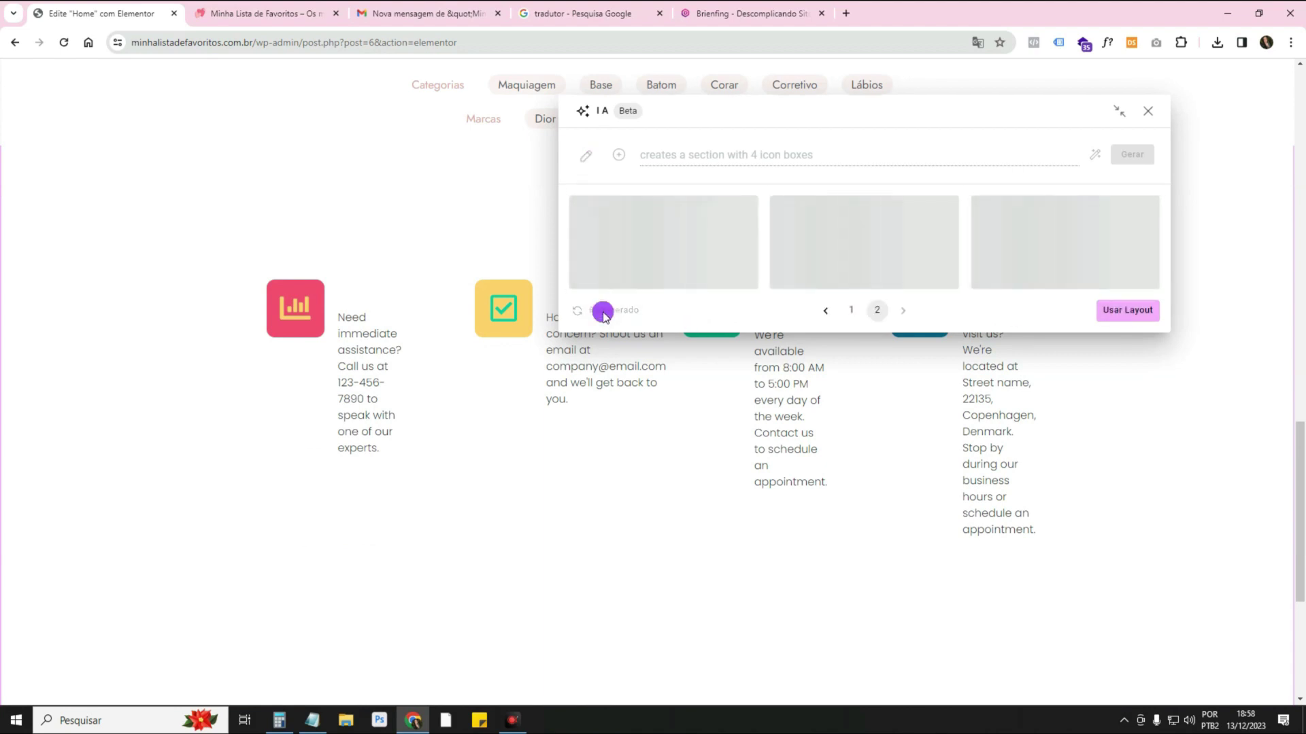
left_click(852, 311)
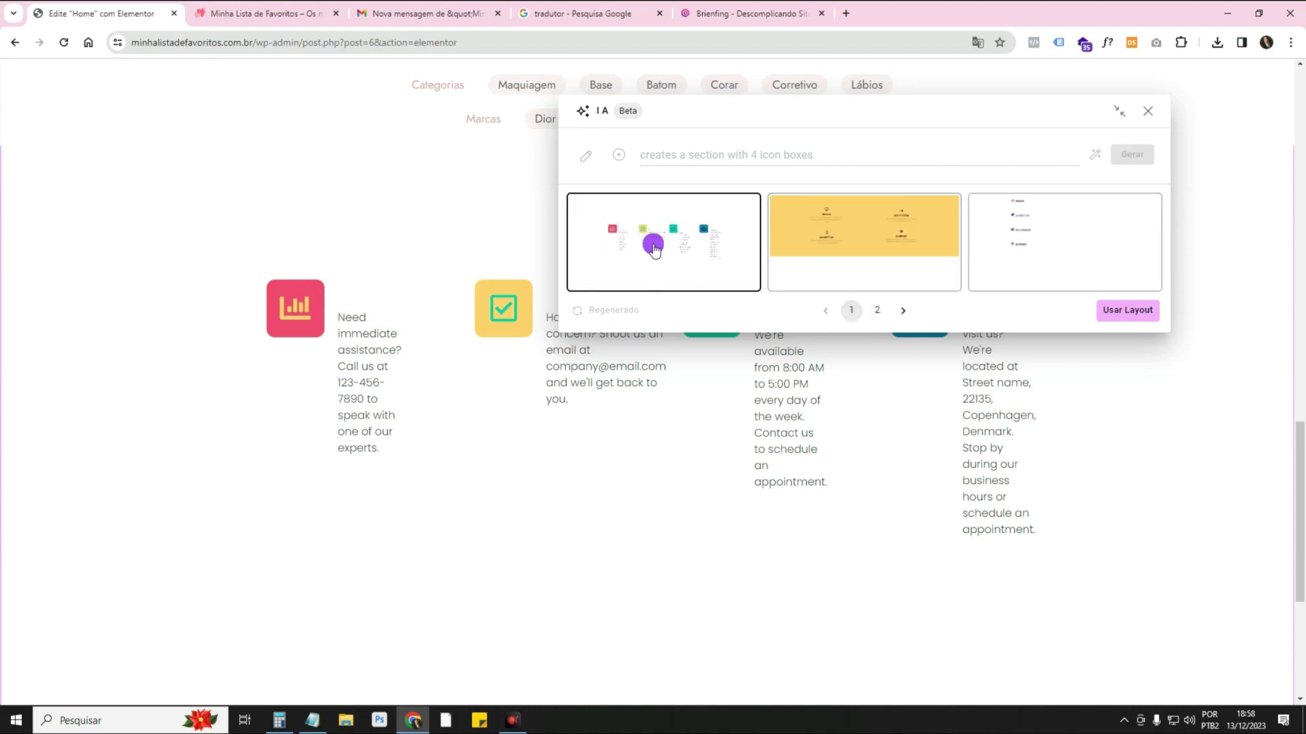
left_click(876, 310)
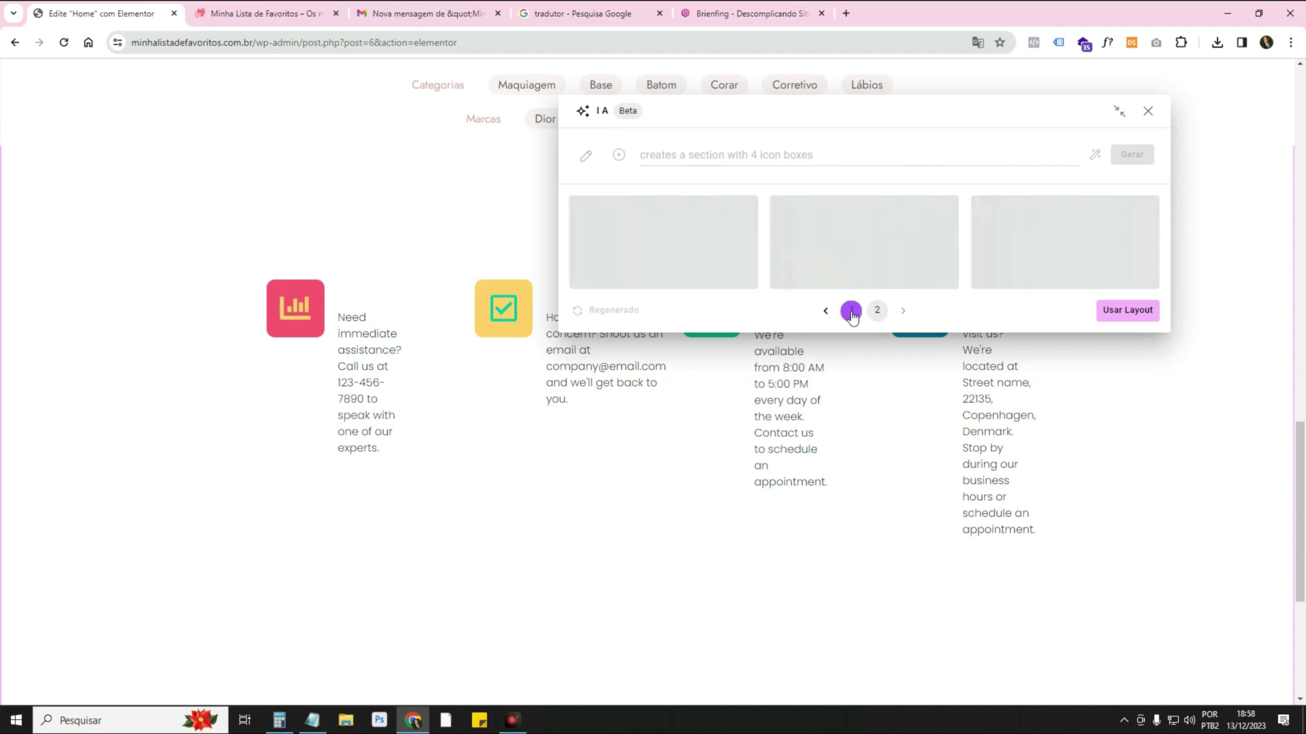
left_click(851, 311)
Insert the first generated layout, with four coloured icon columns, below the footer and look it over.
left_click(725, 249)
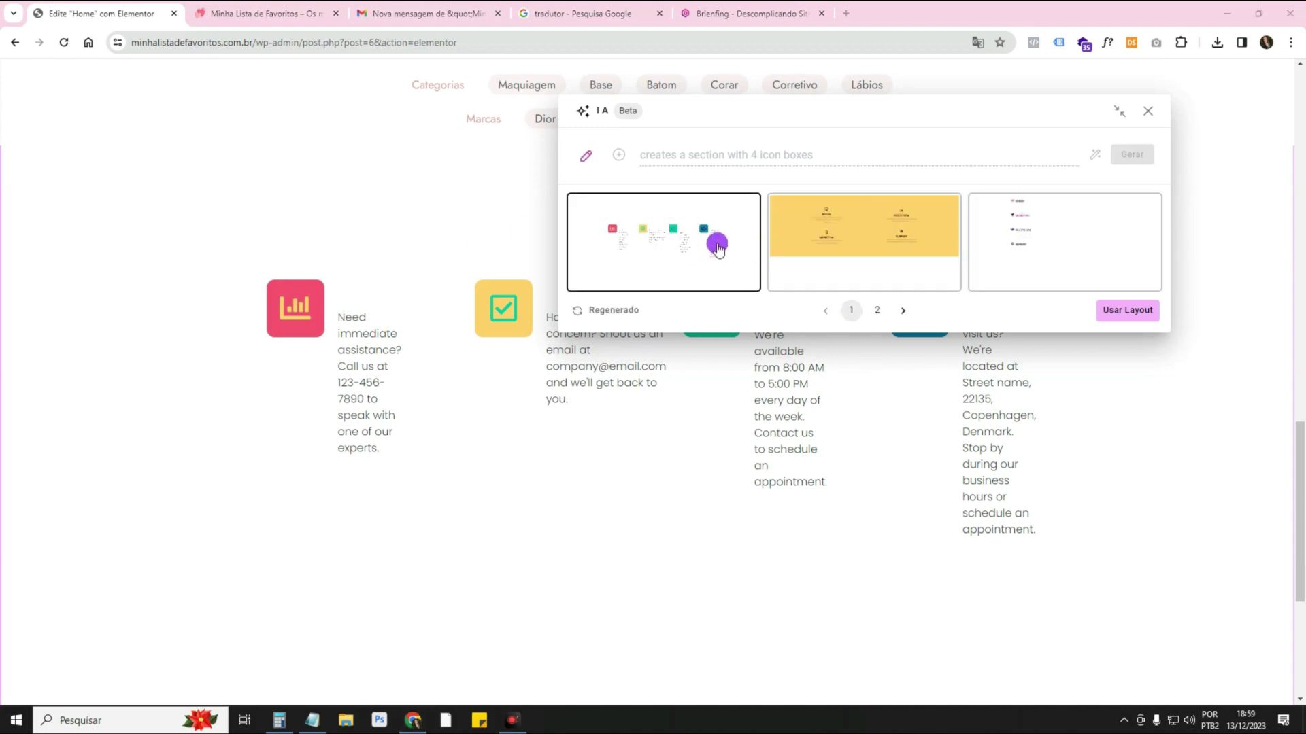
left_click(1127, 313)
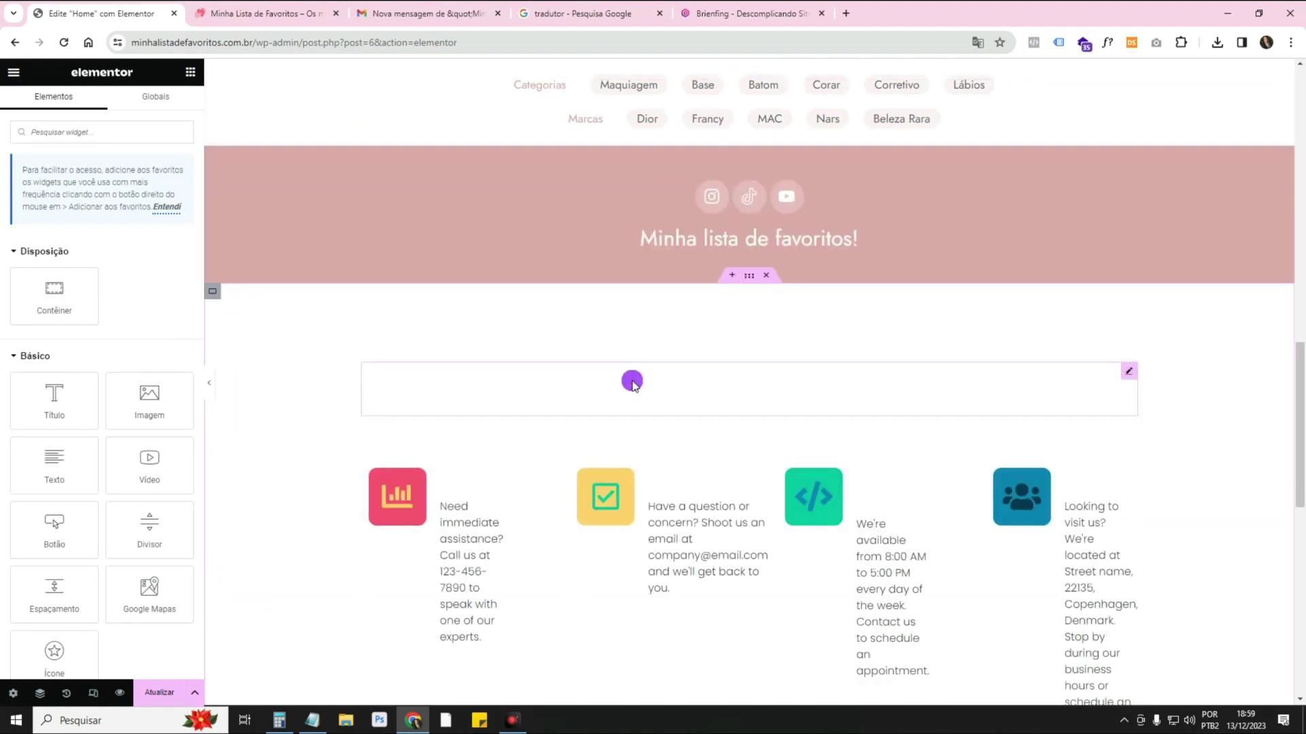
scroll(632, 382, "down", 3)
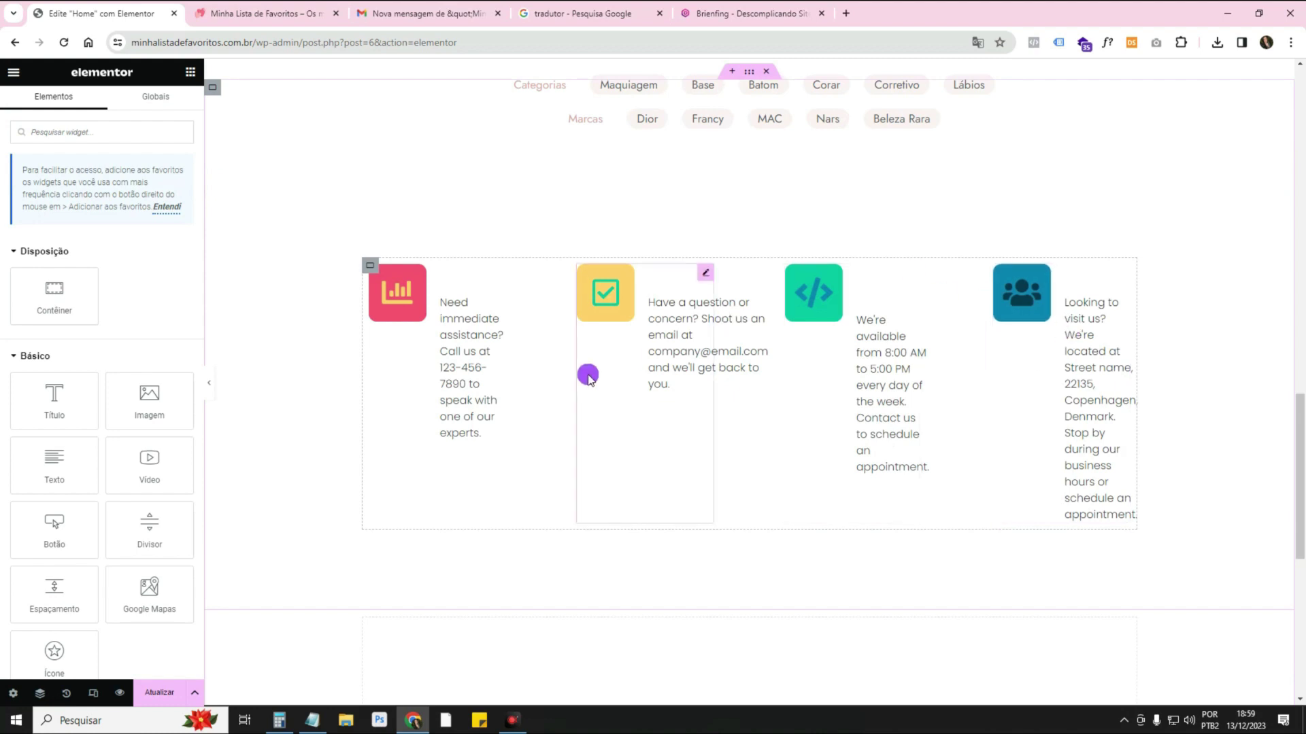
scroll(373, 265, "up", 1)
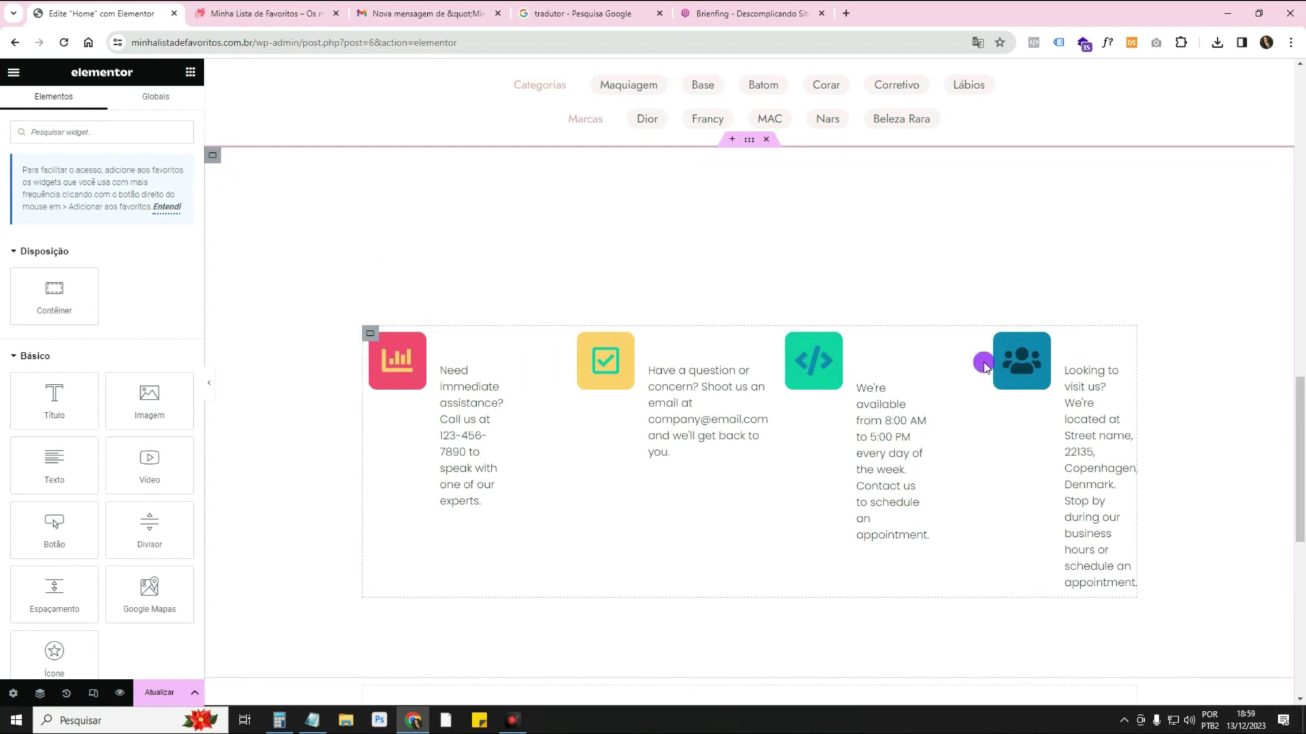
scroll(984, 365, "down", 1)
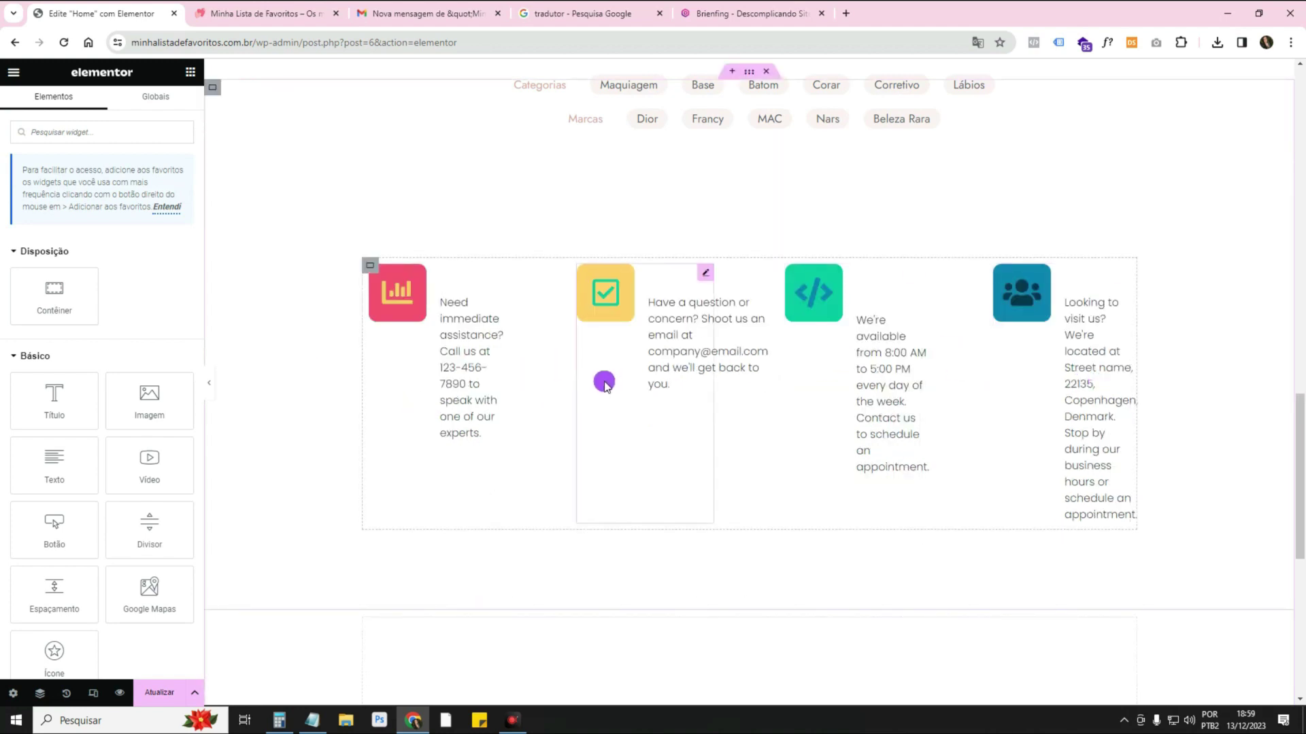
scroll(604, 382, "up", 1)
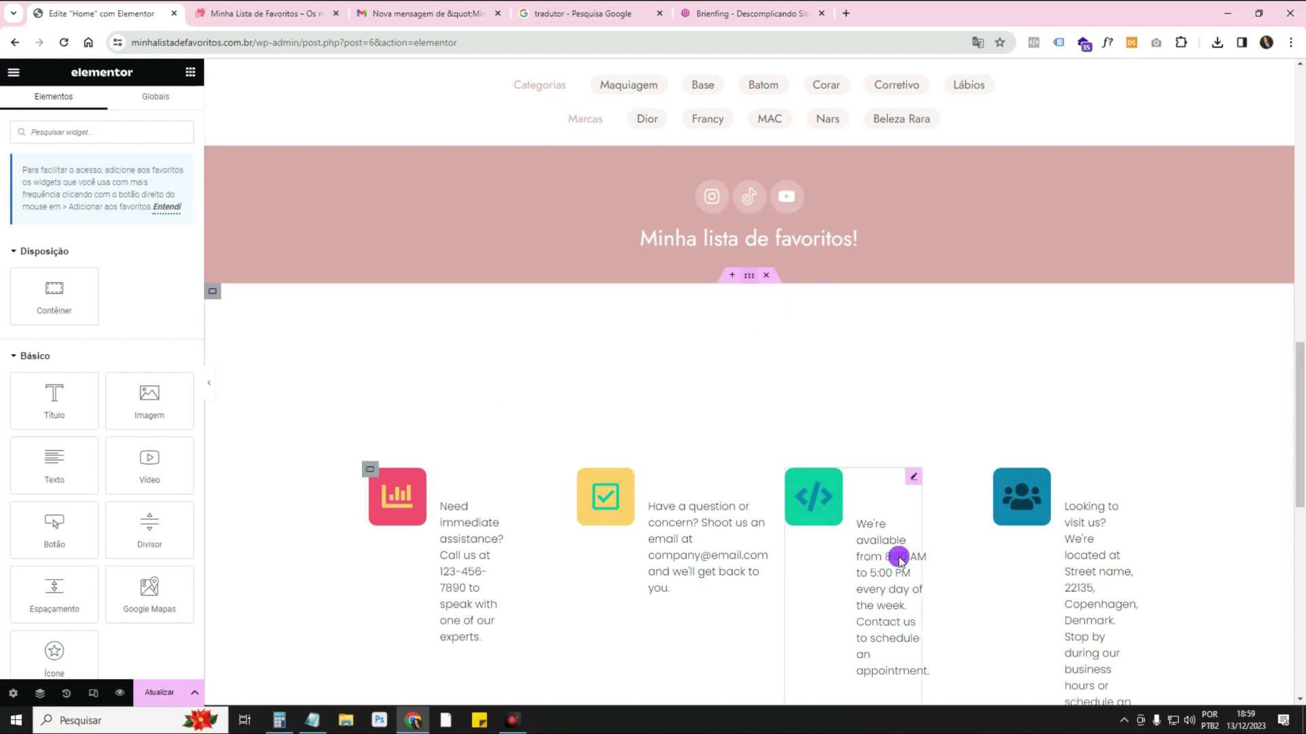
Start AI variations for the icon section and copy the English translation of "modifique para um layout mais minimalista" from the Google translator tab.
right_click(750, 283)
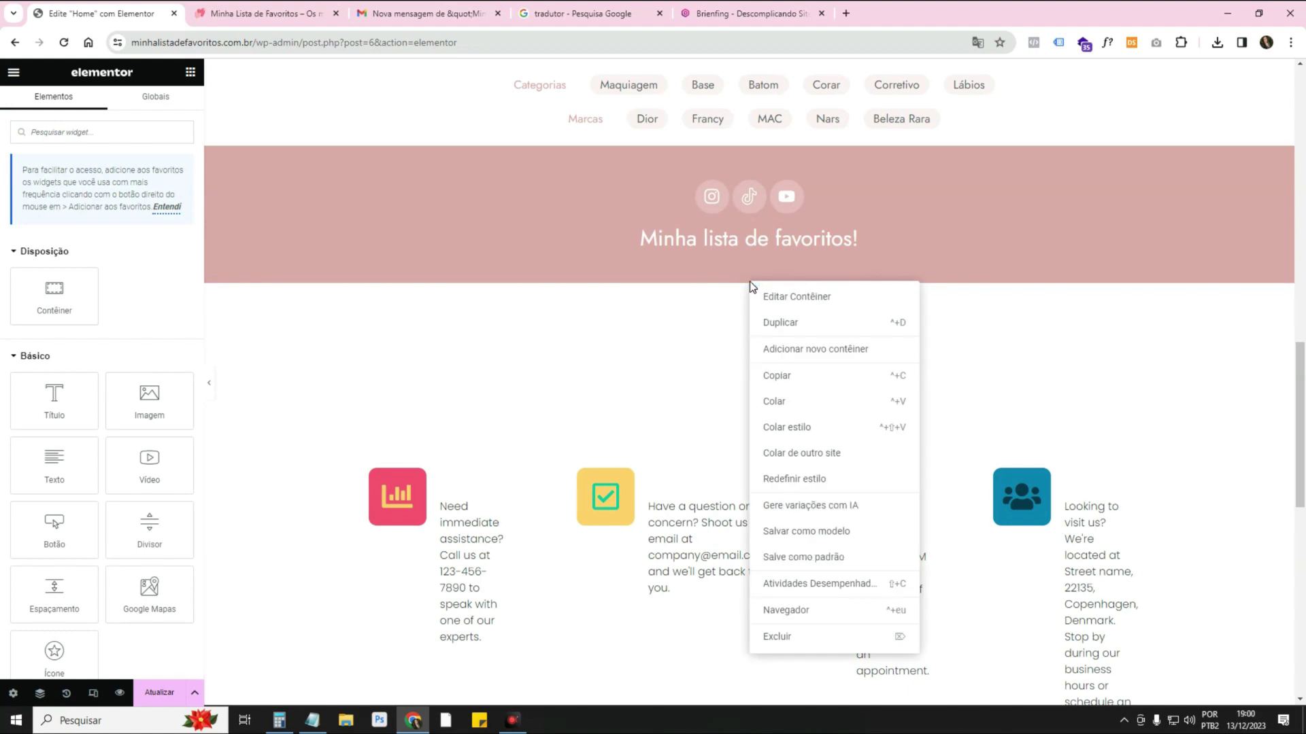
left_click(849, 511)
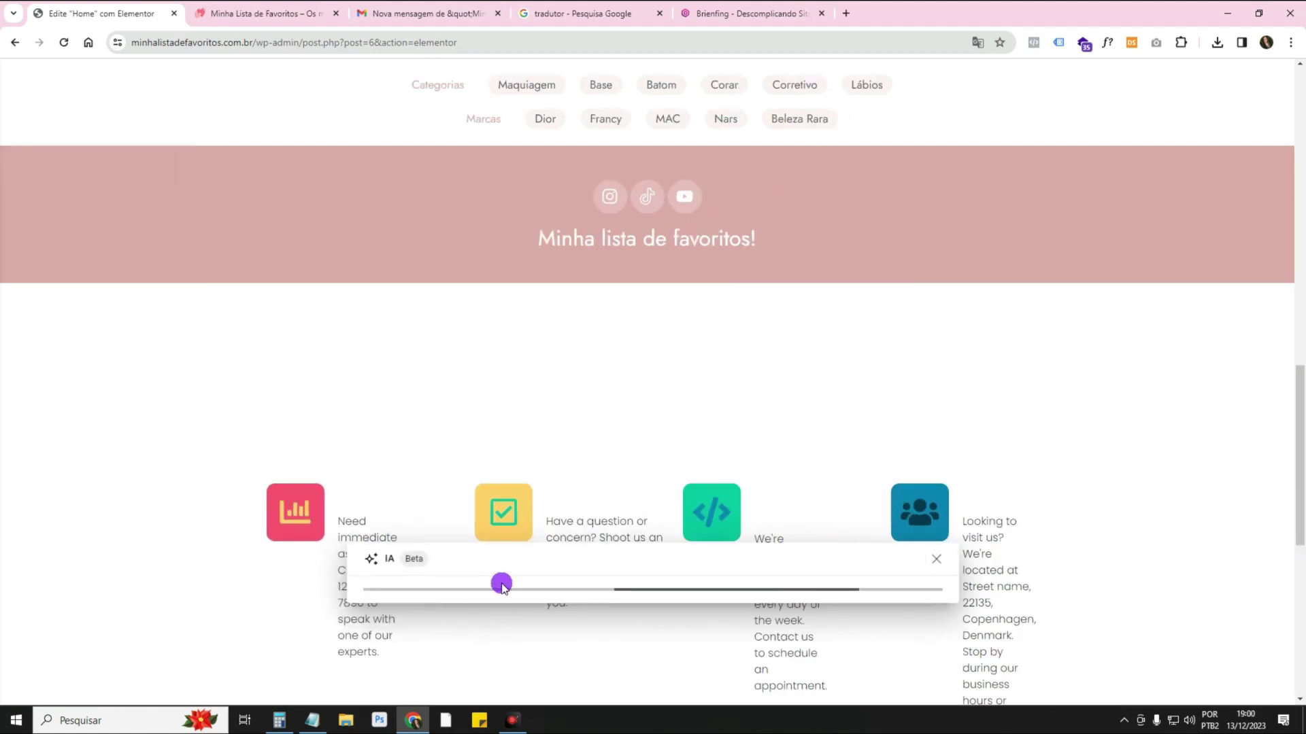
left_click(592, 13)
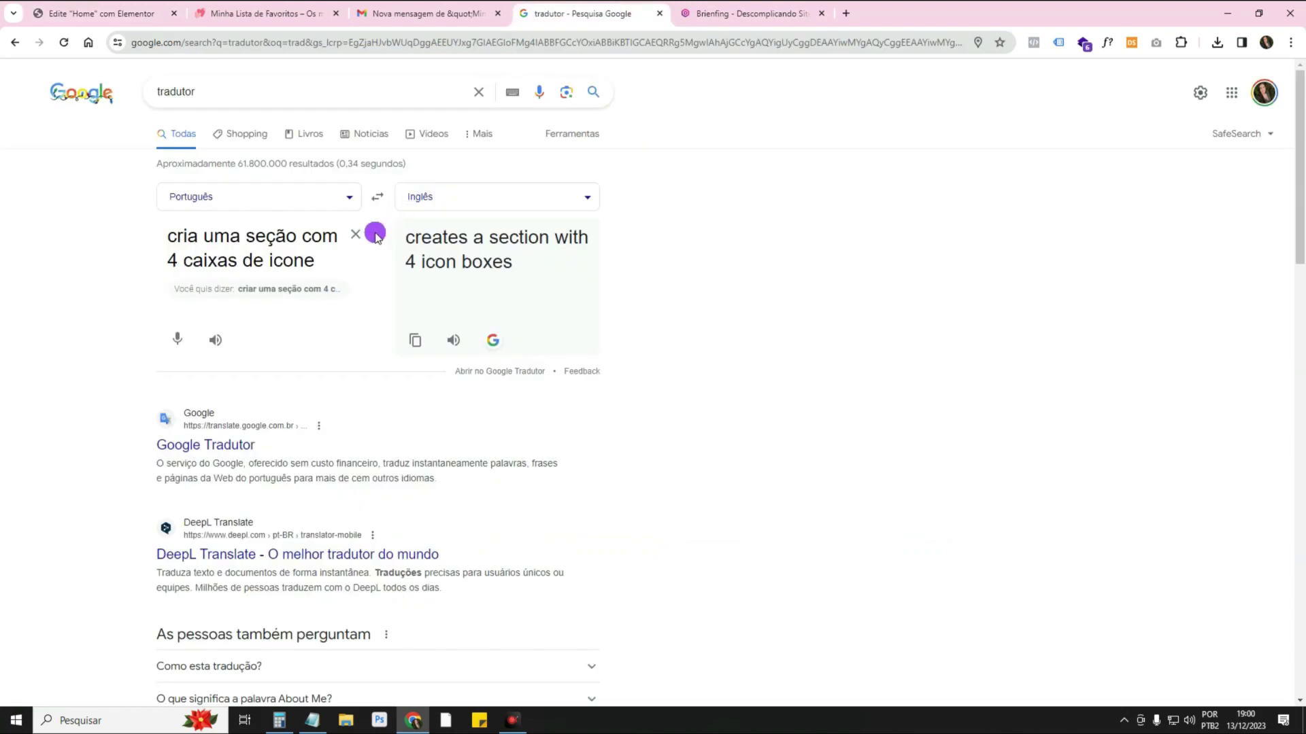
left_click(374, 234)
left_click(190, 242)
type("mo")
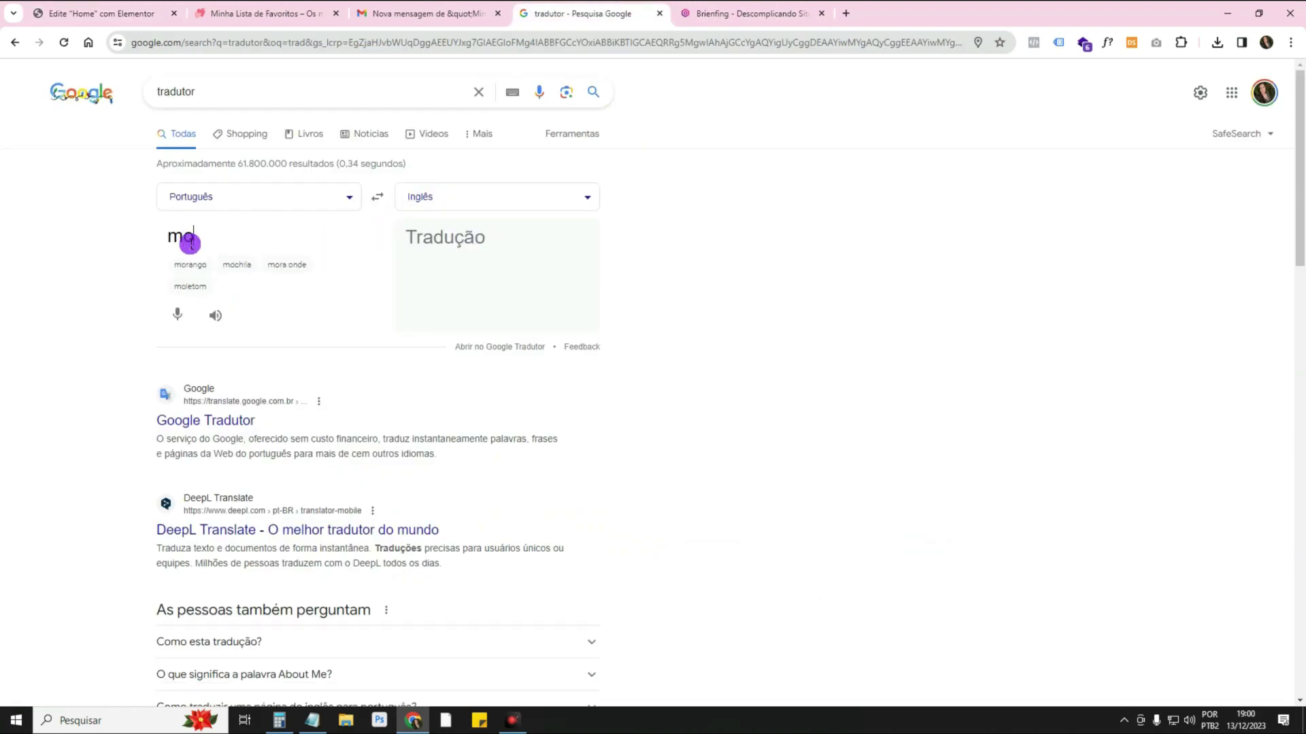
type("difique par")
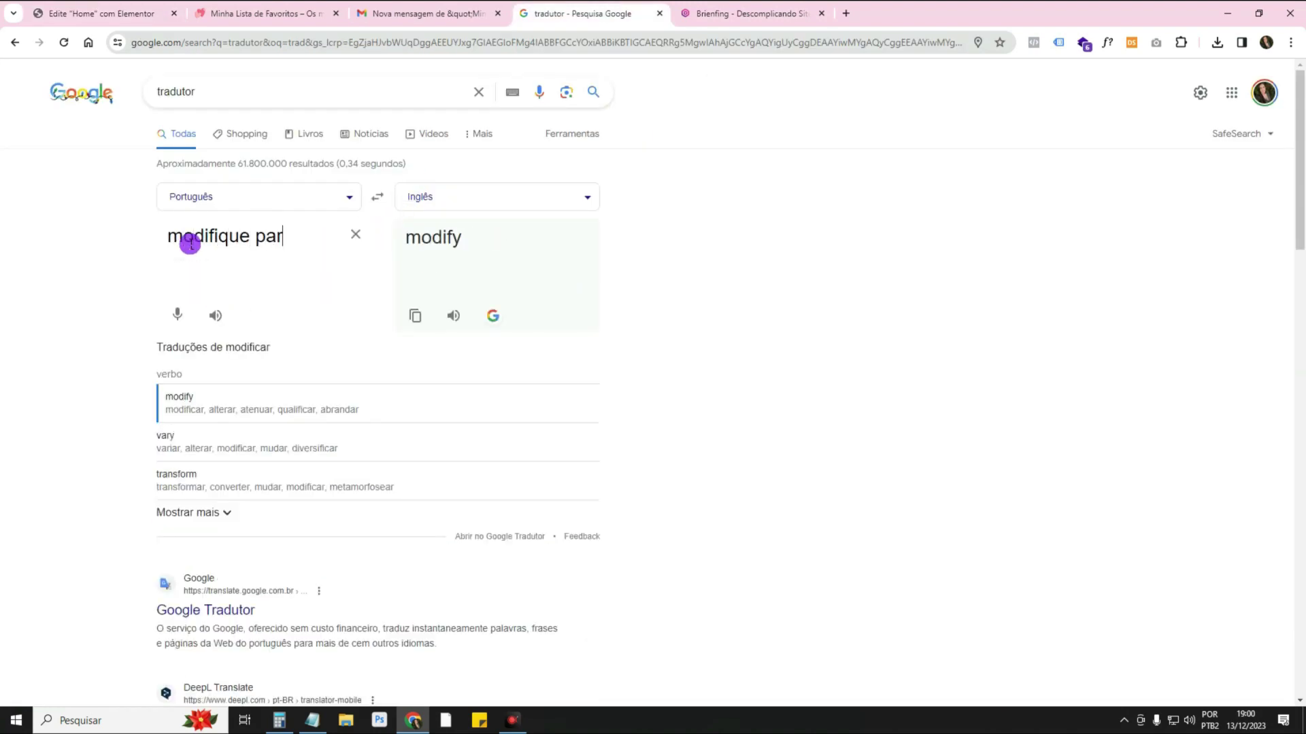
type("a um layout mais minimalista")
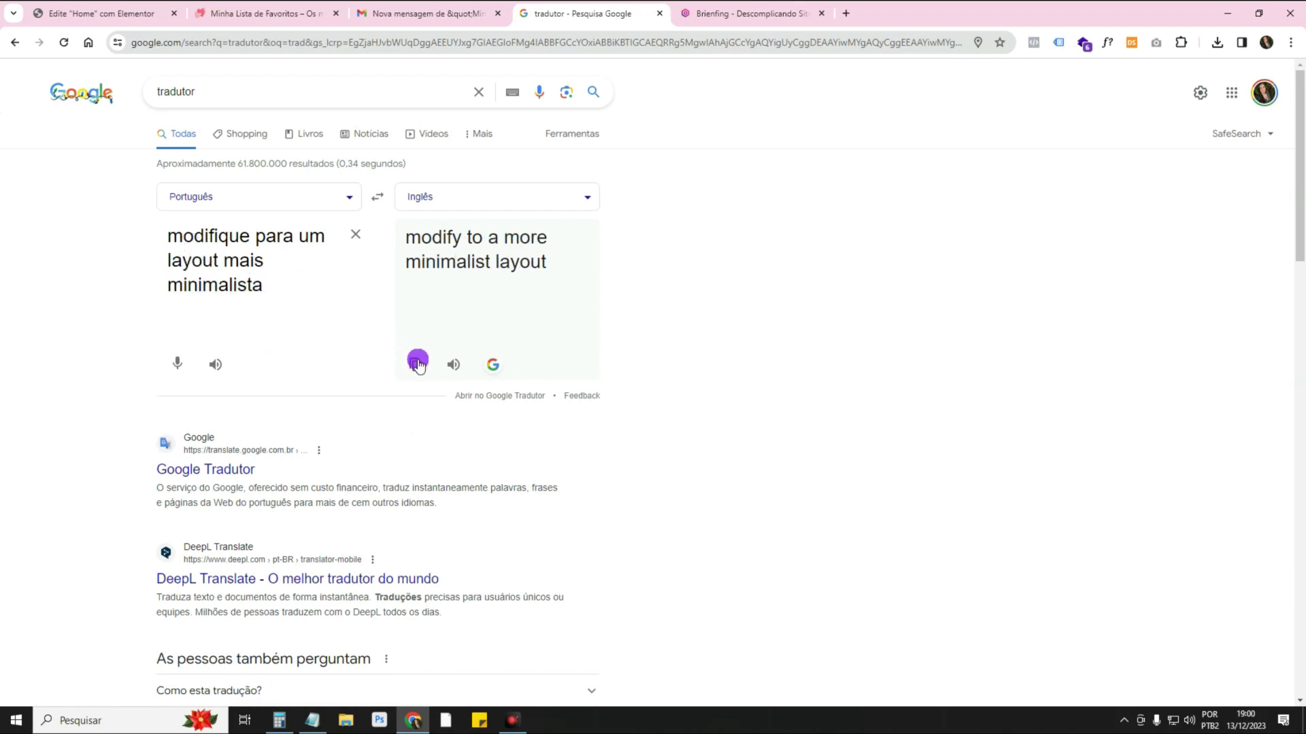
left_click(417, 365)
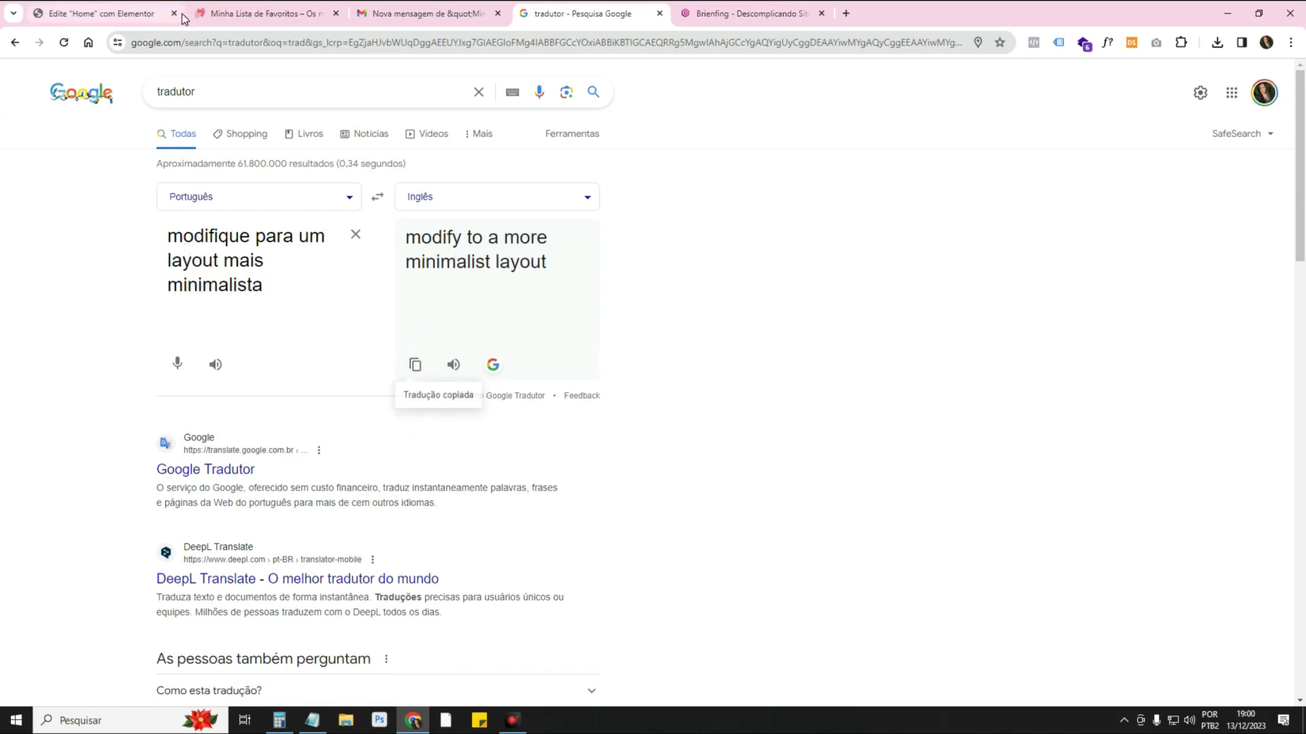
Generate section variations with the prompt "modify to a more minimalist layout" and apply the third, "Contact Us" version.
left_click(169, 20)
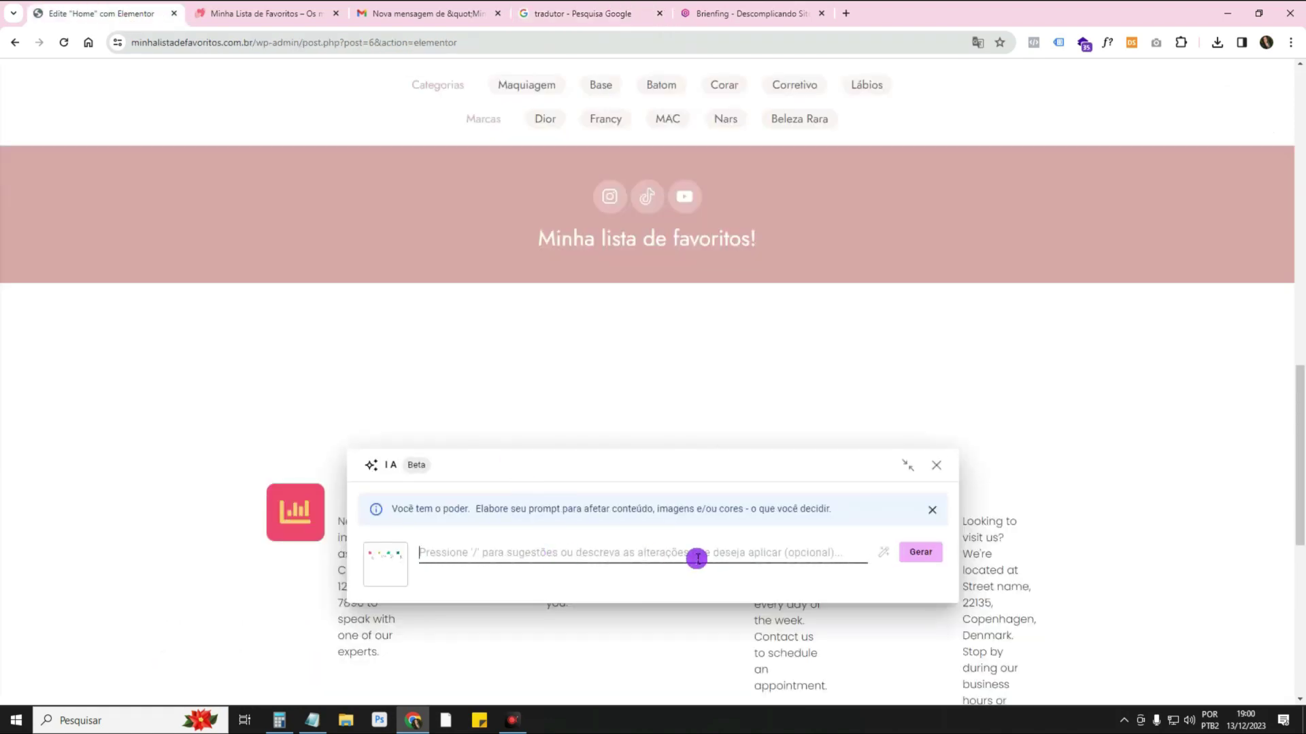
key("ctrl+v")
left_click(922, 552)
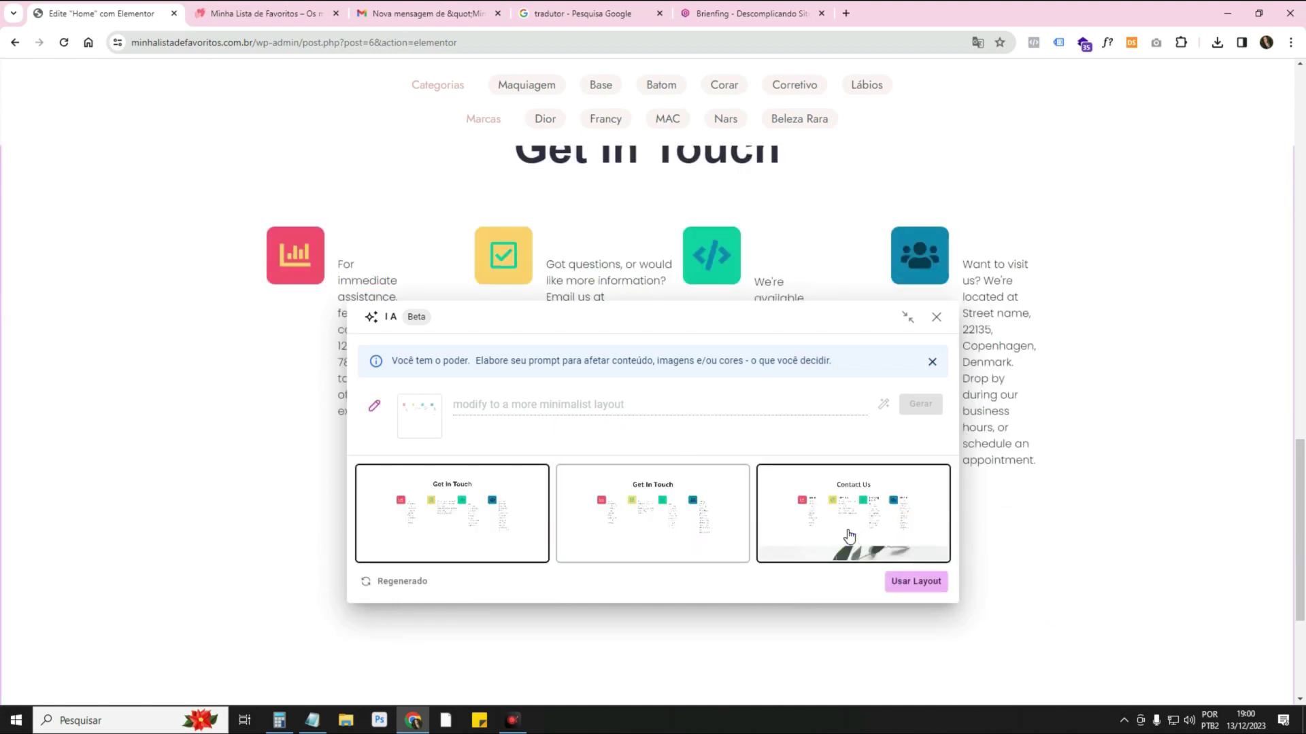
left_click(848, 535)
left_click(916, 583)
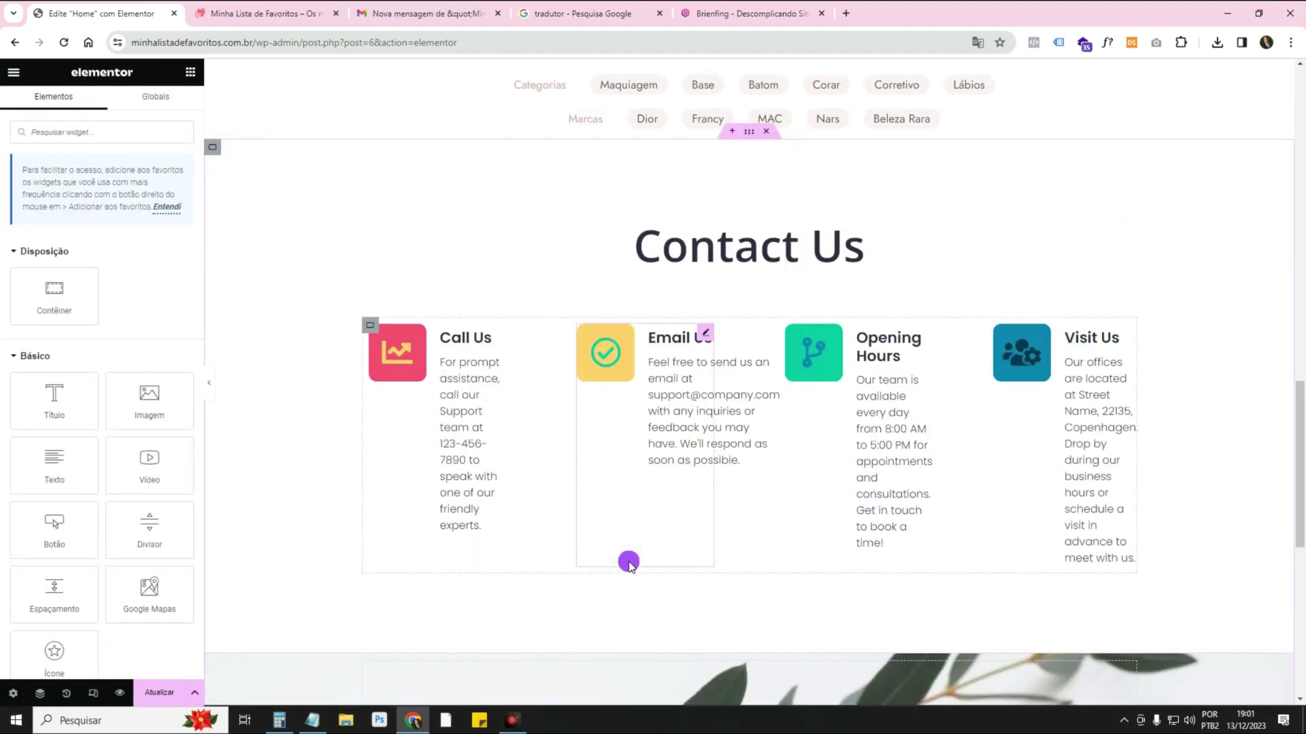
Examine the generated Contact Us section, from its heading and four icon columns down to the leaf background image.
scroll(597, 329, "up", 3)
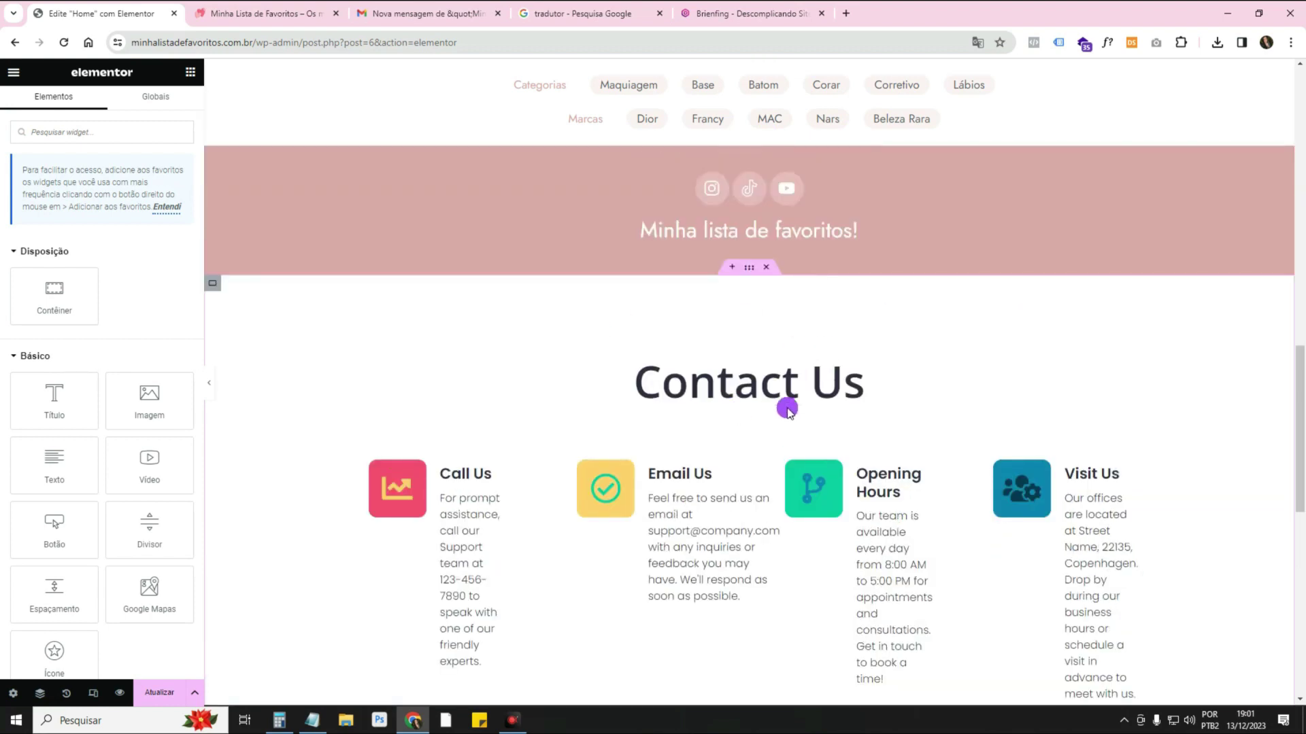
scroll(784, 408, "down", 3)
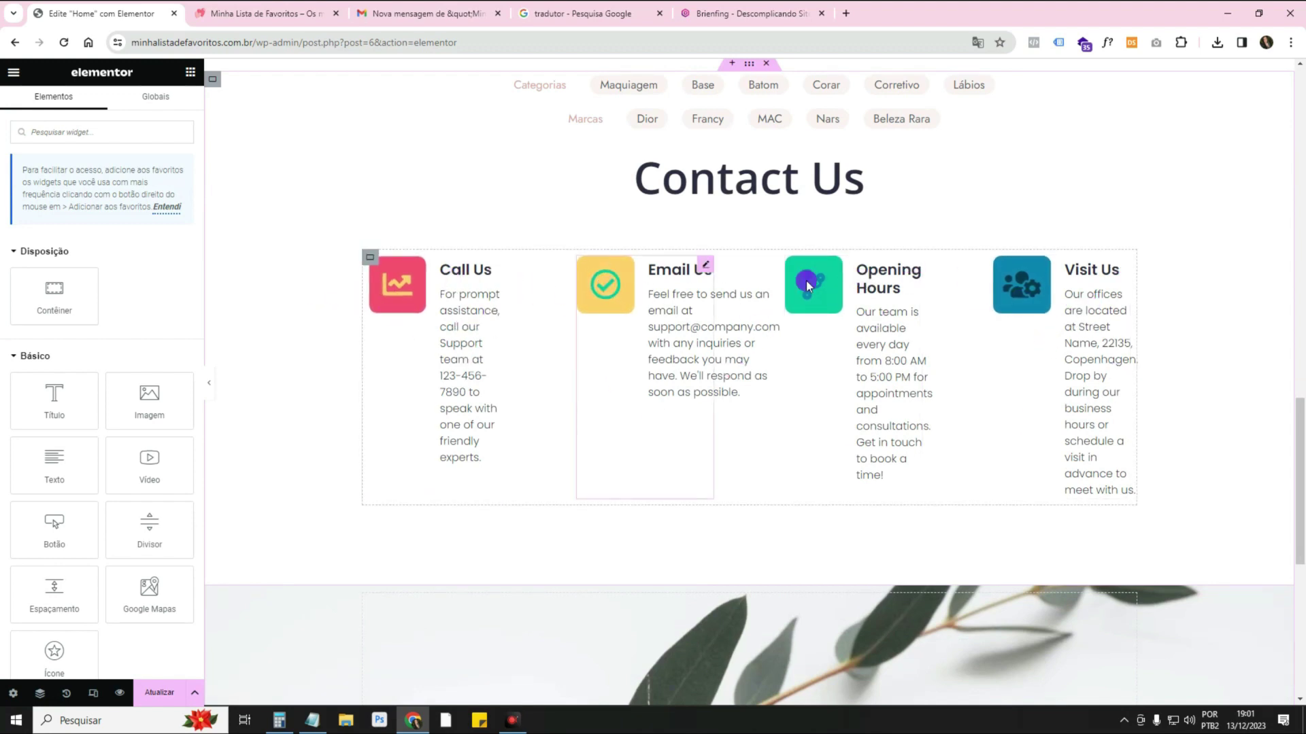
scroll(1046, 299, "down", 6)
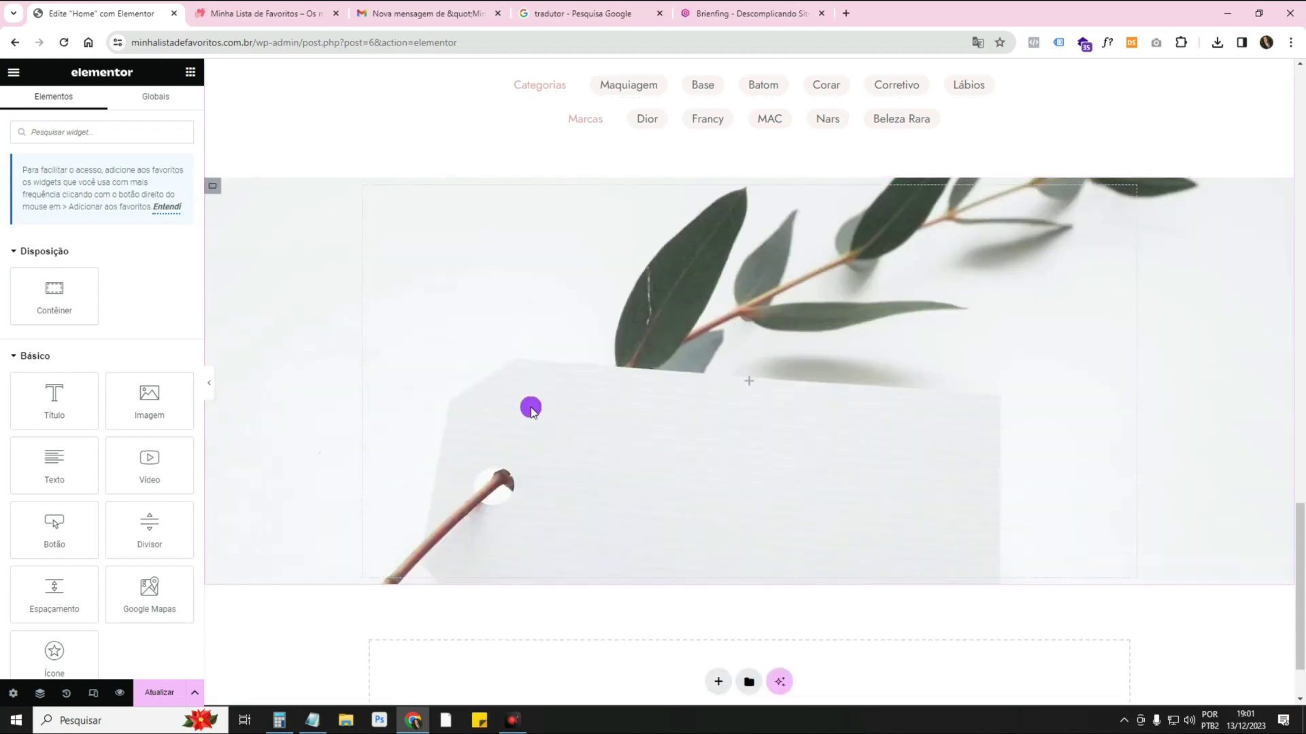
scroll(672, 423, "up", 2)
scroll(721, 382, "up", 2)
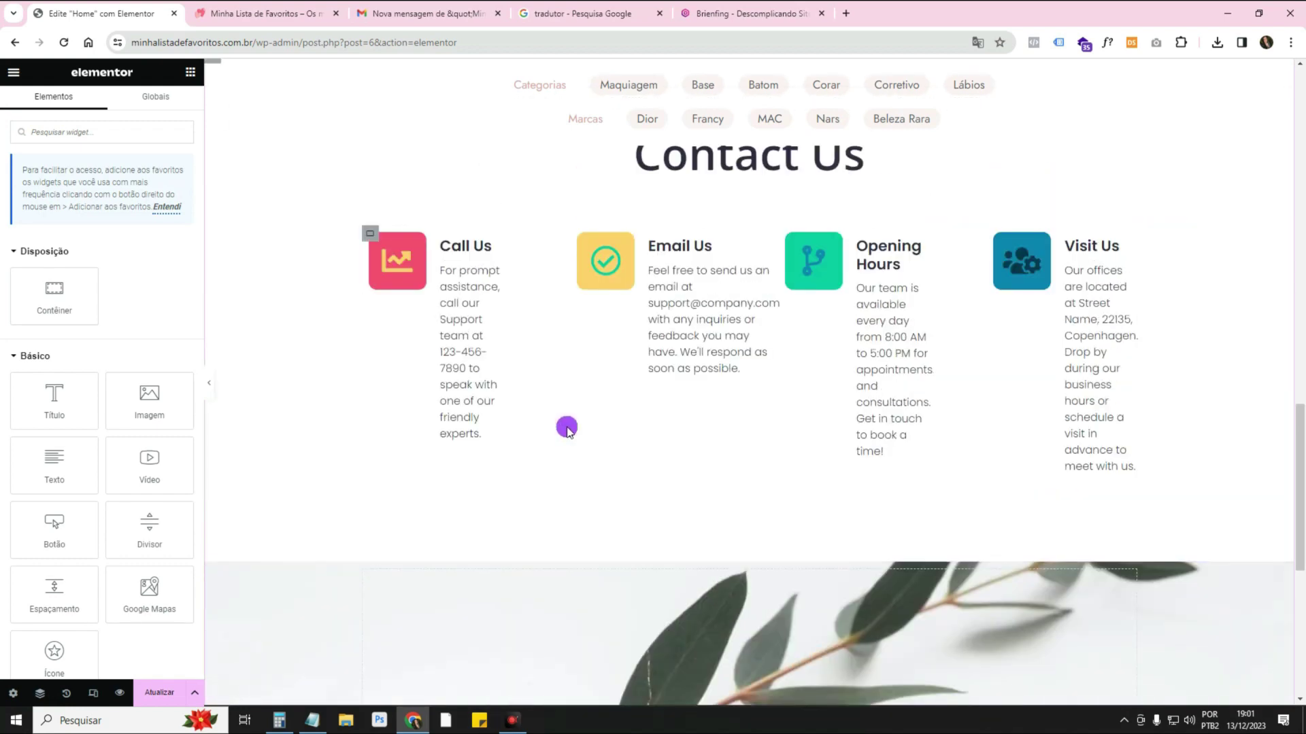
scroll(565, 427, "up", 4)
scroll(758, 373, "down", 3)
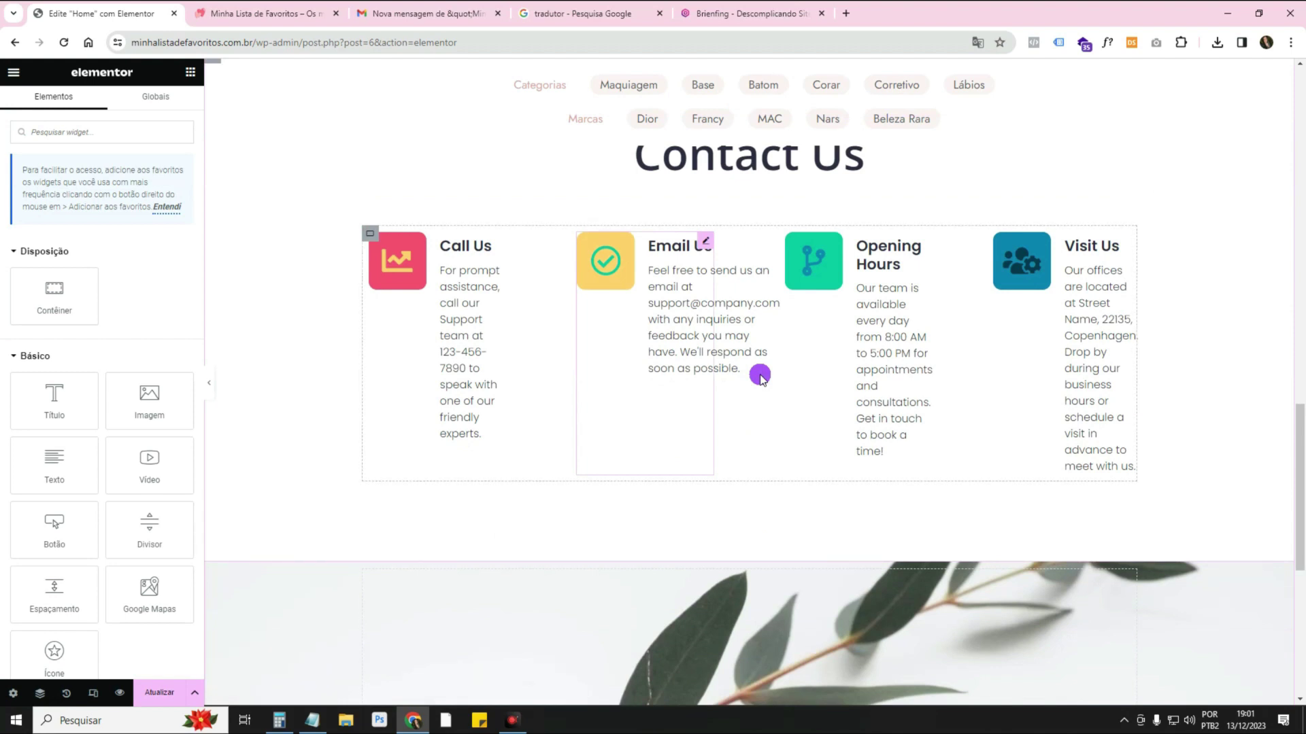
scroll(758, 374, "down", 6)
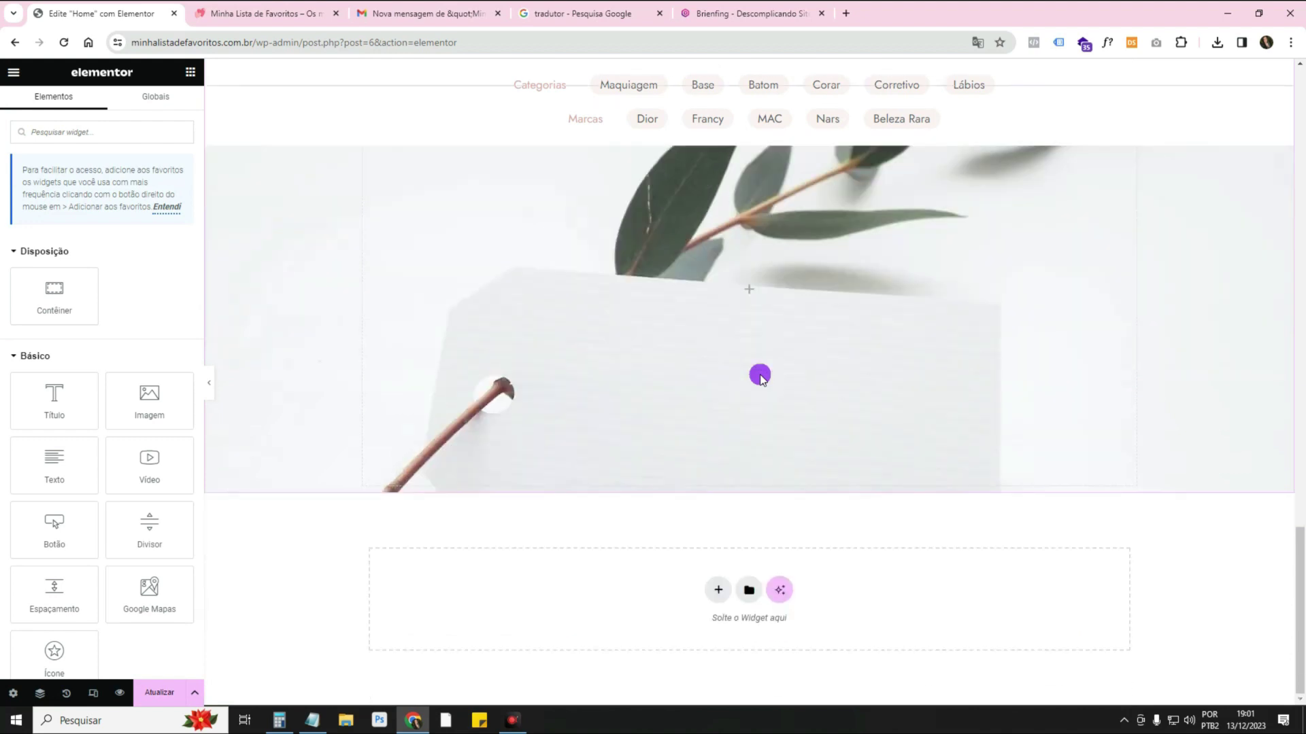
Delete the container of the generated Contact Us section below the footer.
scroll(783, 570, "up", 2)
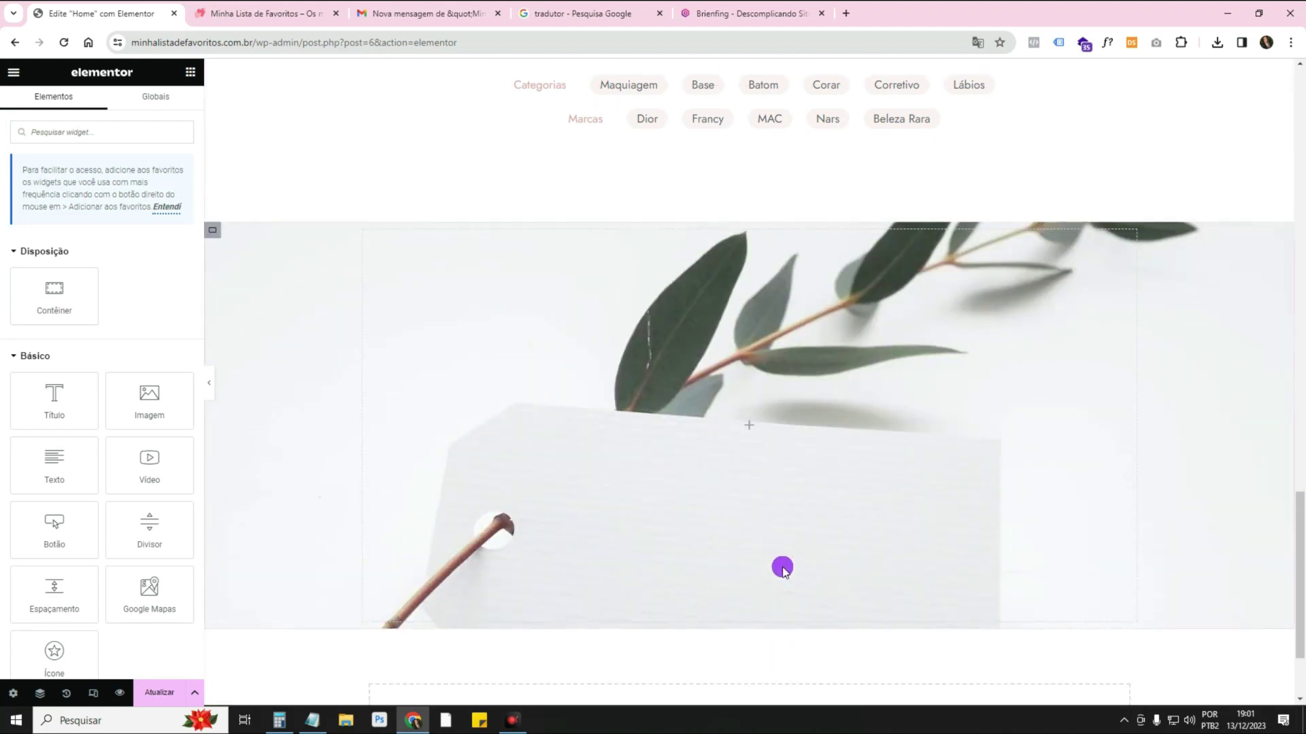
scroll(782, 567, "up", 5)
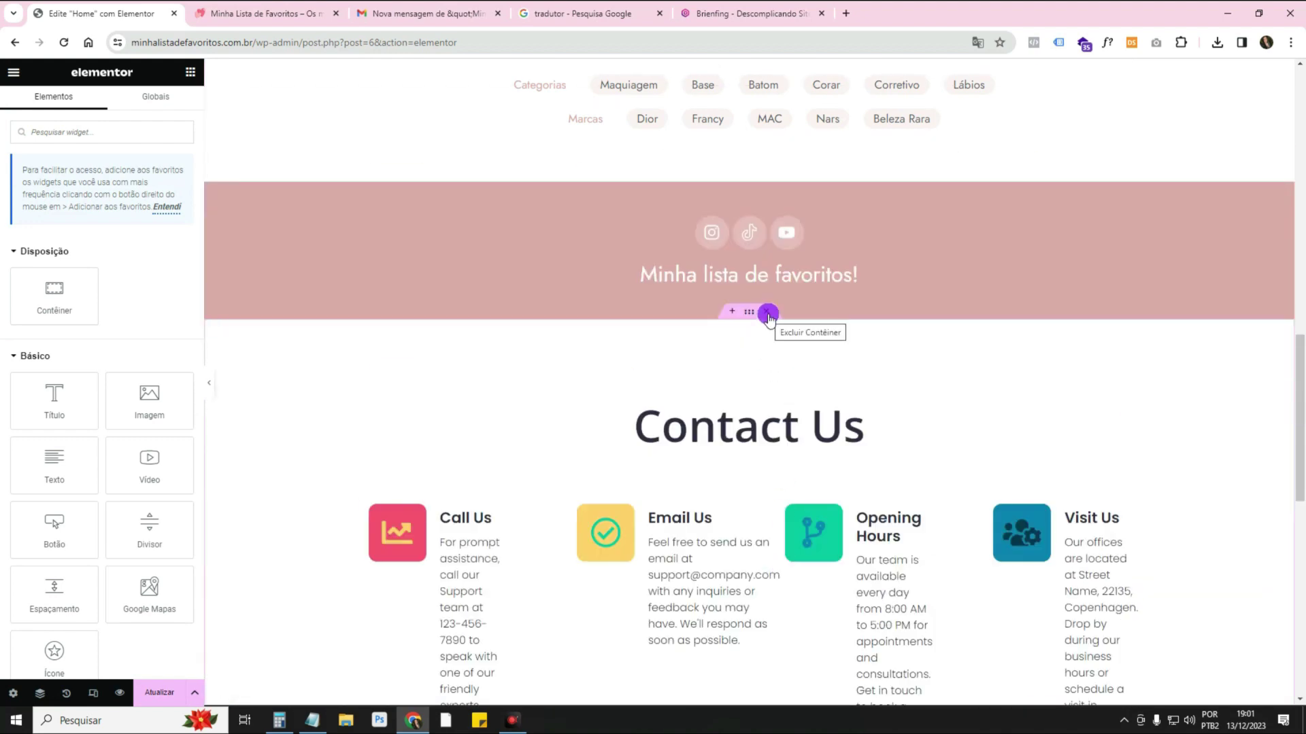
left_click(767, 313)
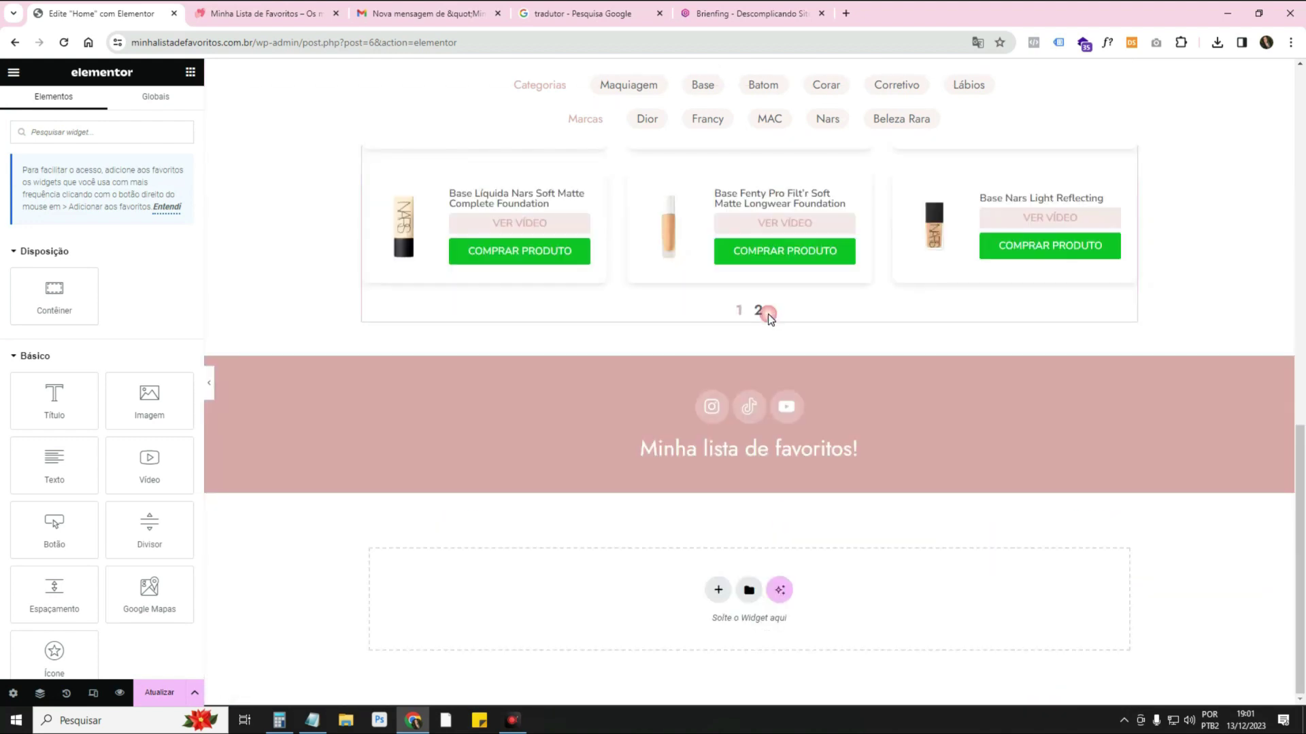
Try the AI layout generator's "Fazer referência a um site" option for a new section and switch to the Brienfing tab.
left_click(782, 590)
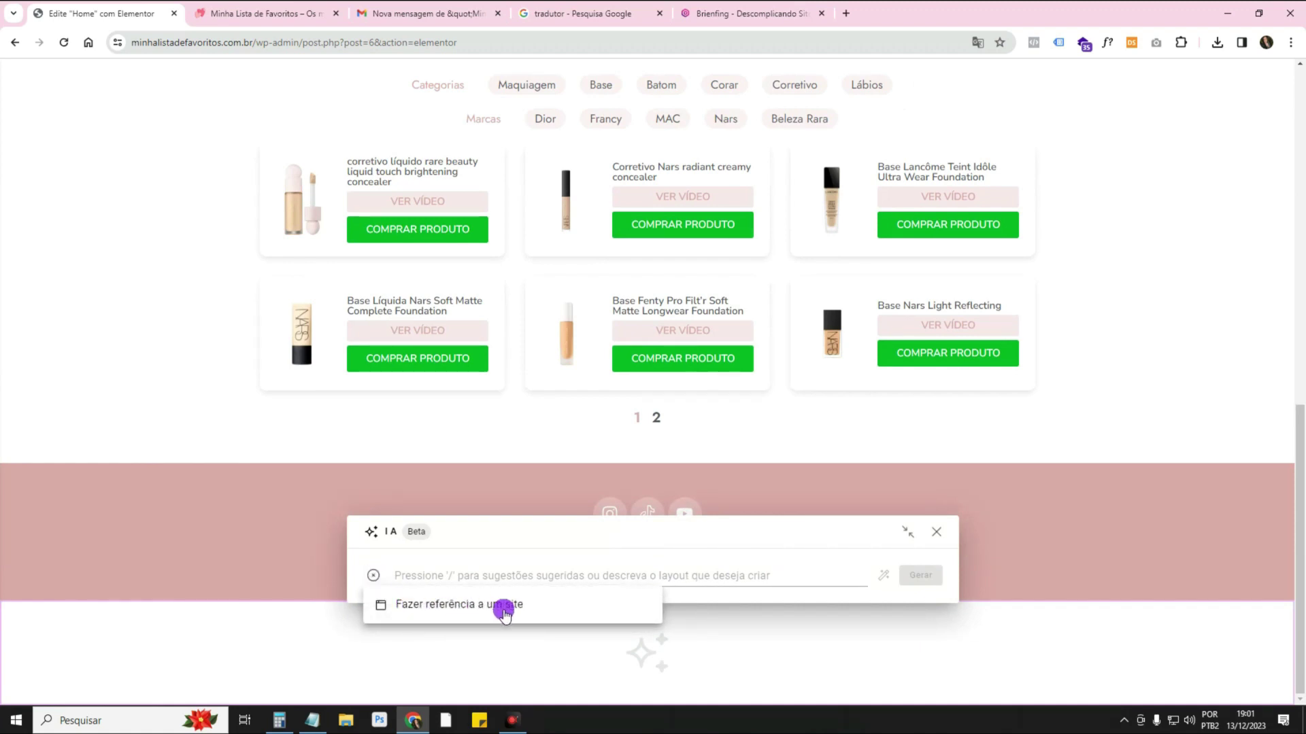
left_click(436, 605)
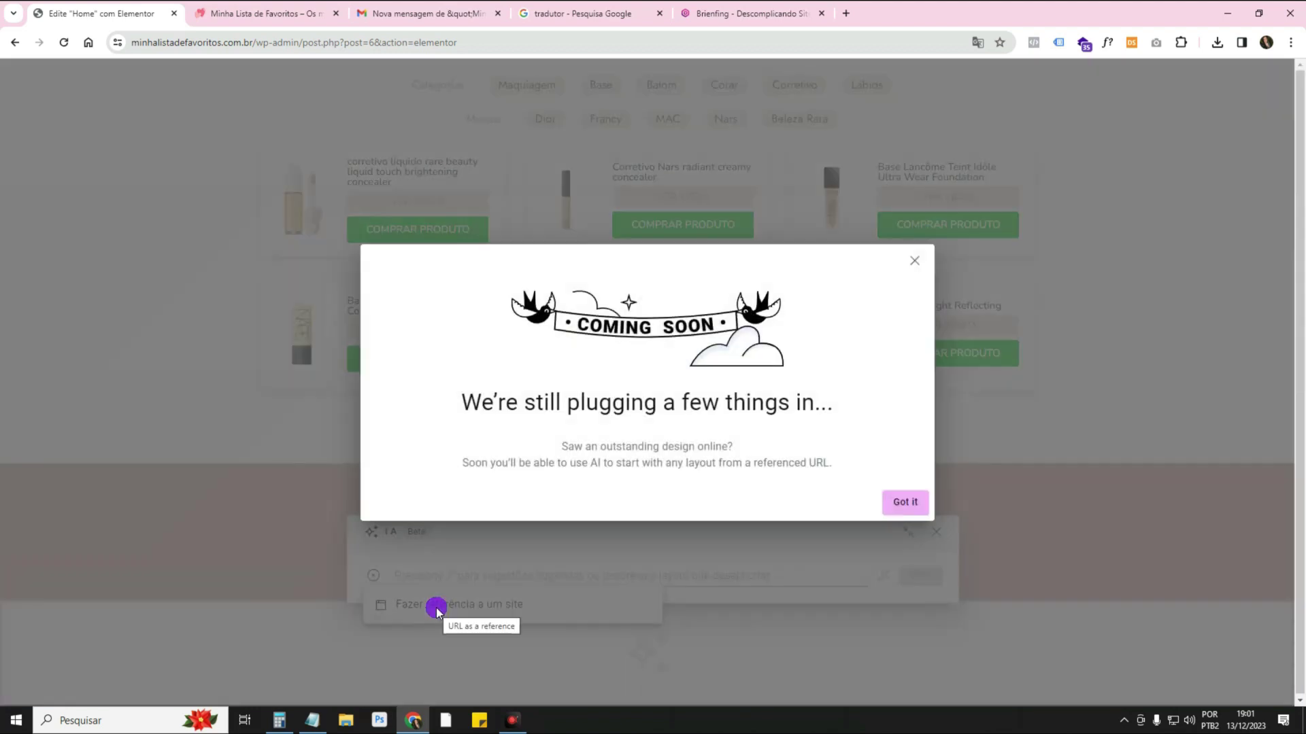
left_click(739, 21)
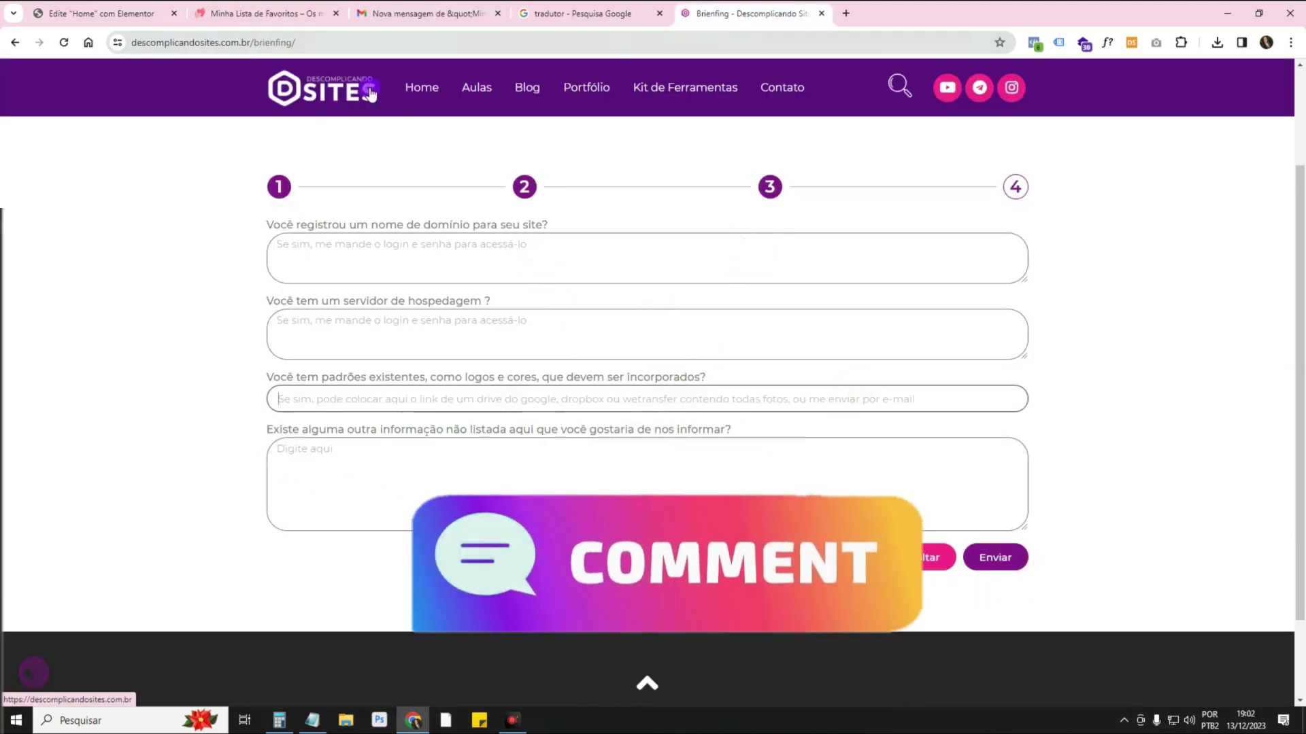
View the Descomplicando Sites home page and its address as an example reference site, and close its browser tab.
left_click(357, 71)
left_click(266, 42)
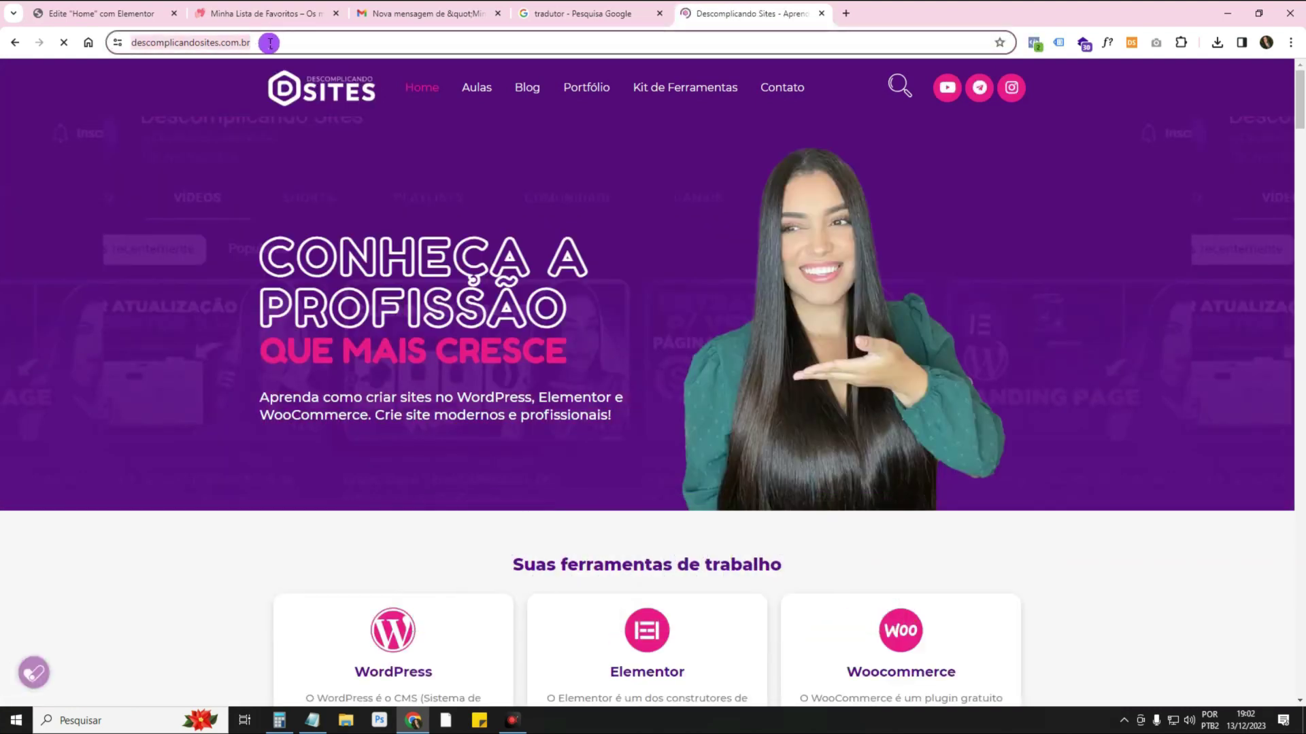
left_click(822, 13)
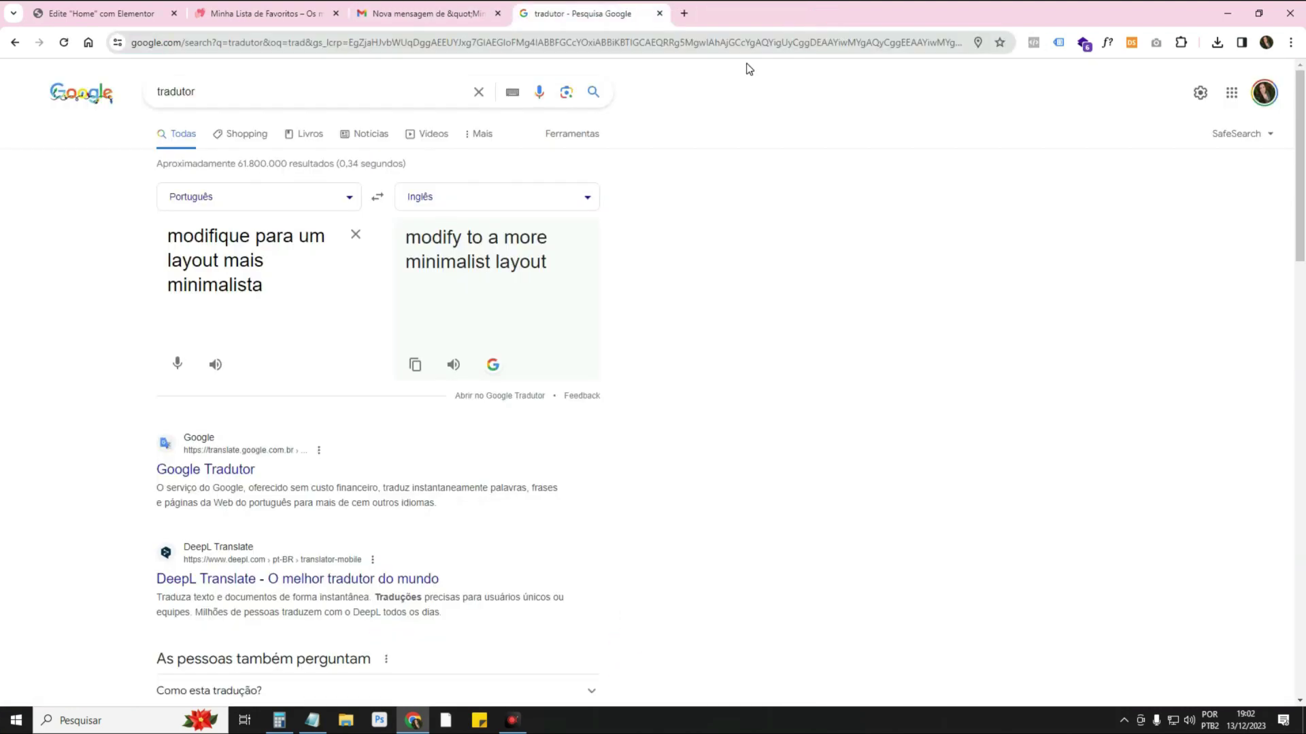
Return to the Home page's Elementor editor, close the AI layout generator with its website reference notice, and update the page.
left_click(125, 19)
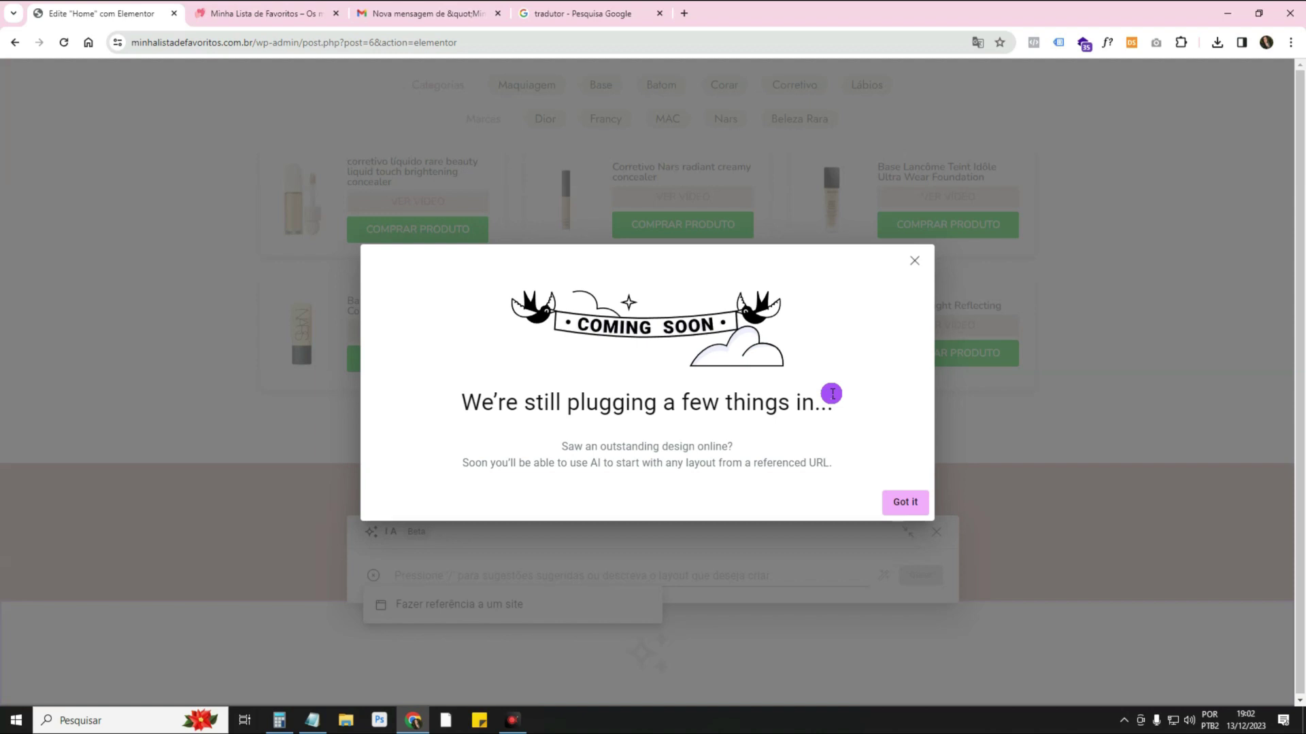
left_click(913, 262)
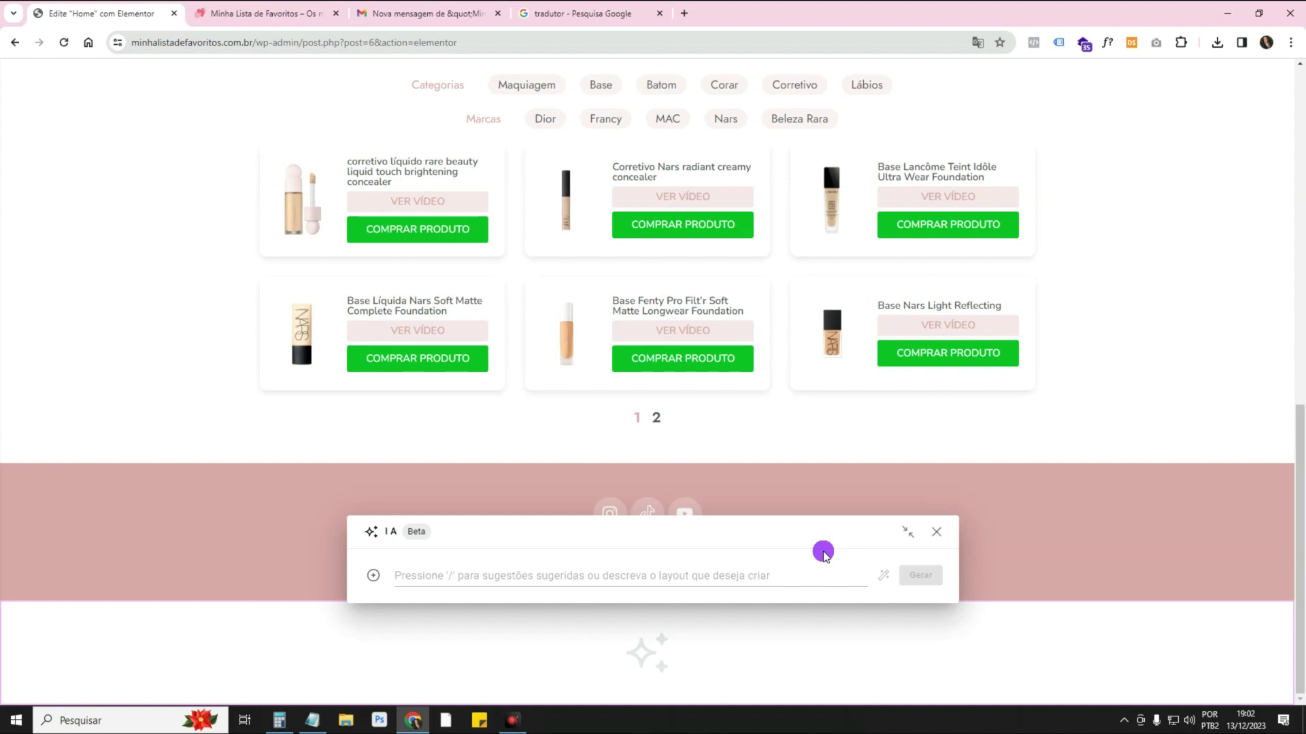
left_click(937, 532)
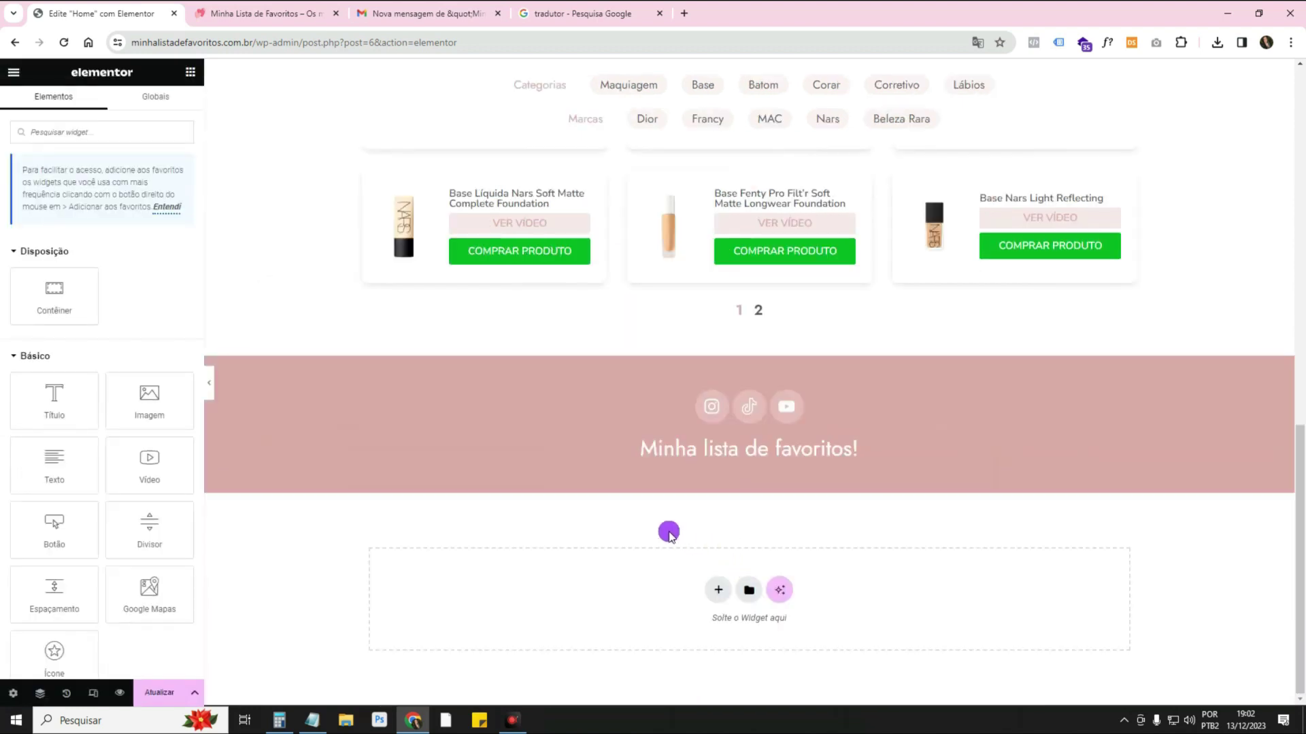
left_click(158, 693)
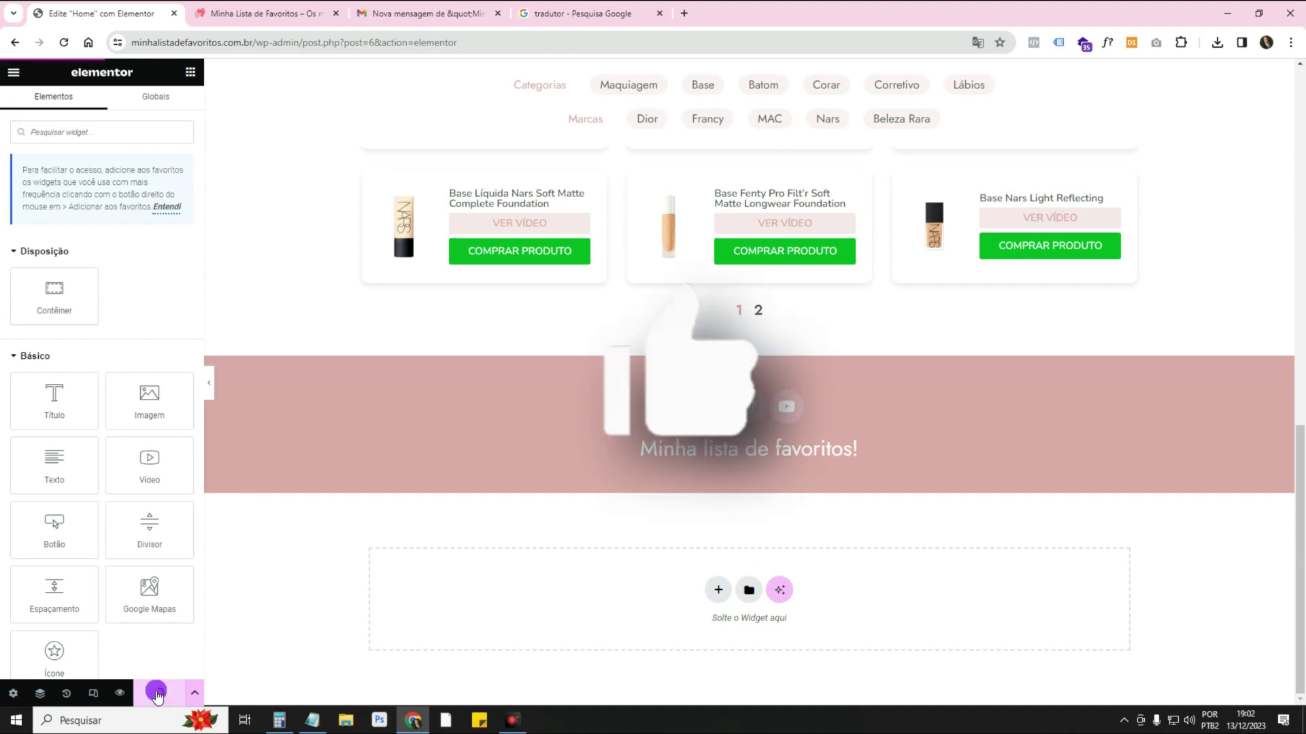